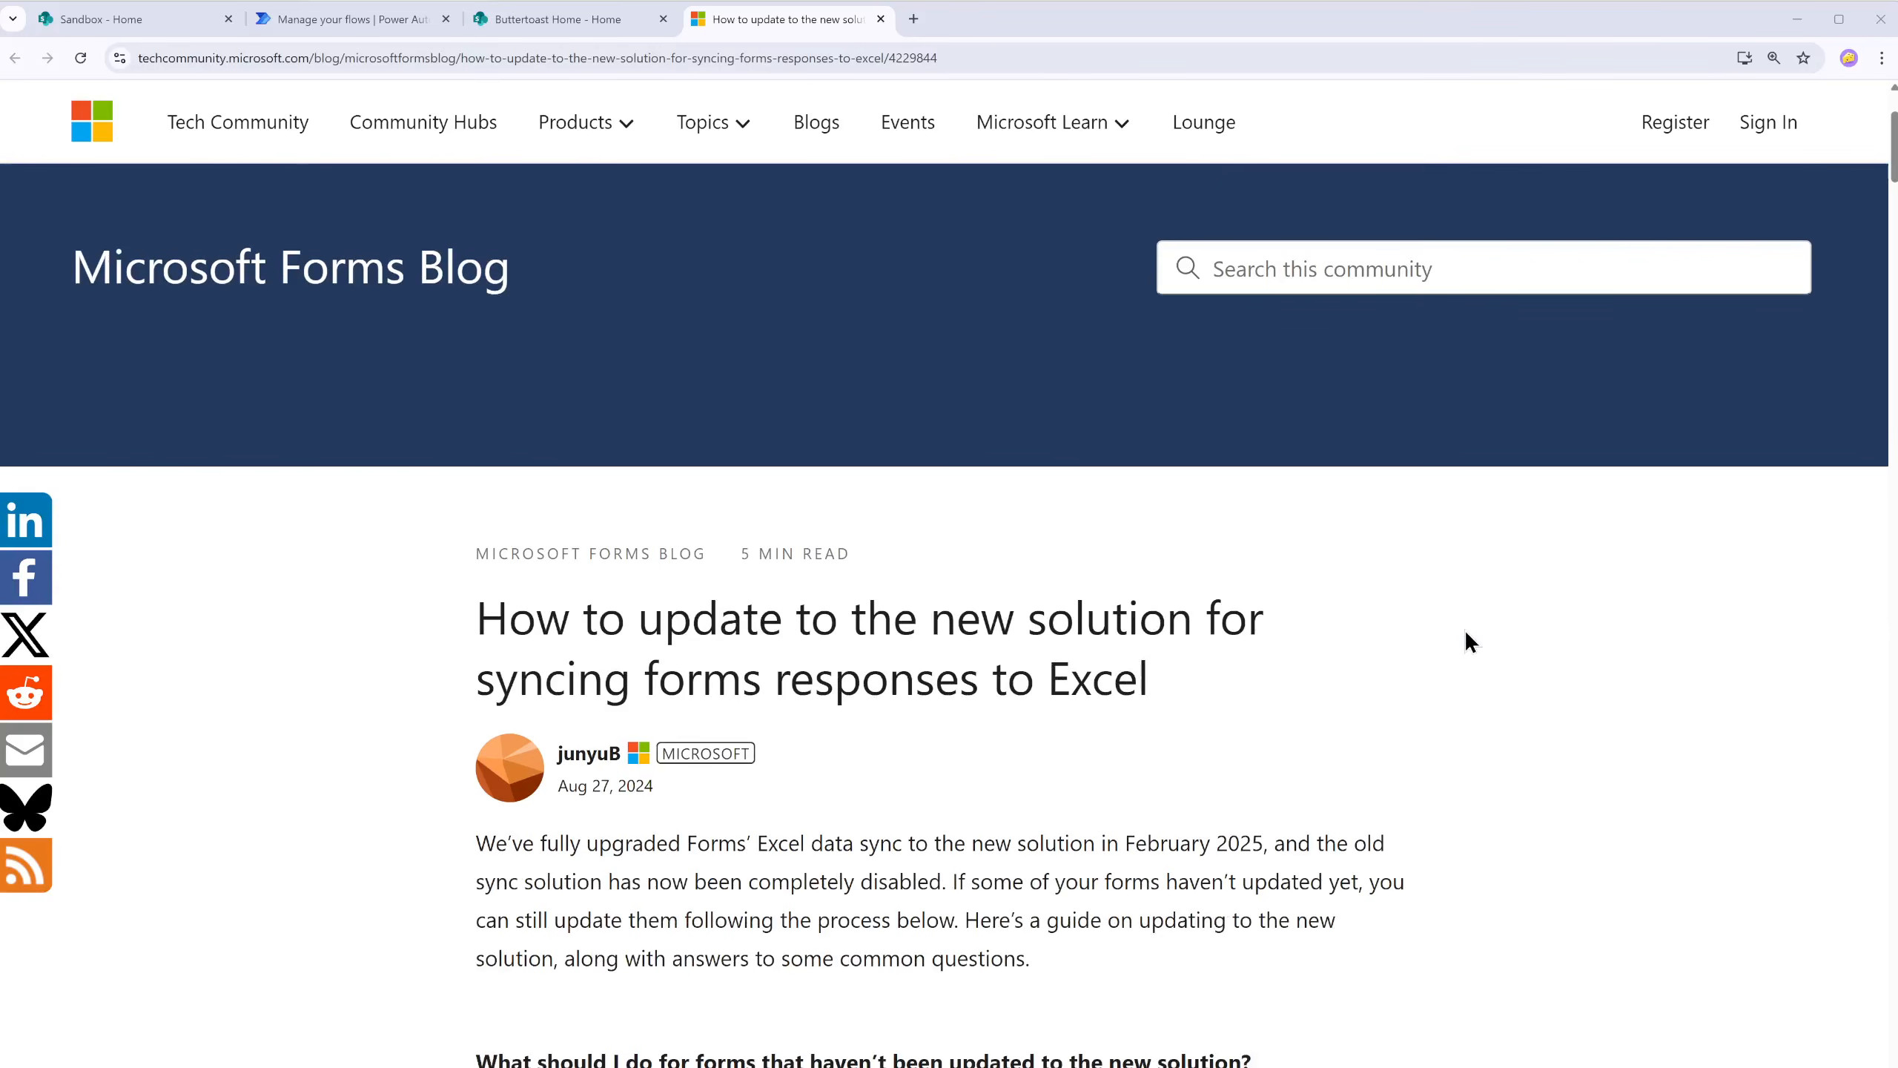
# Step: Read the Forms-to-Excel syncing article's answer on how the old and new versions differ, highlighting the point about opening Excel to receive responses
pyautogui.scroll(-10, 1465, 629)
pyautogui.scroll(-15, 1478, 641)
pyautogui.scroll(-10, 598, 467)
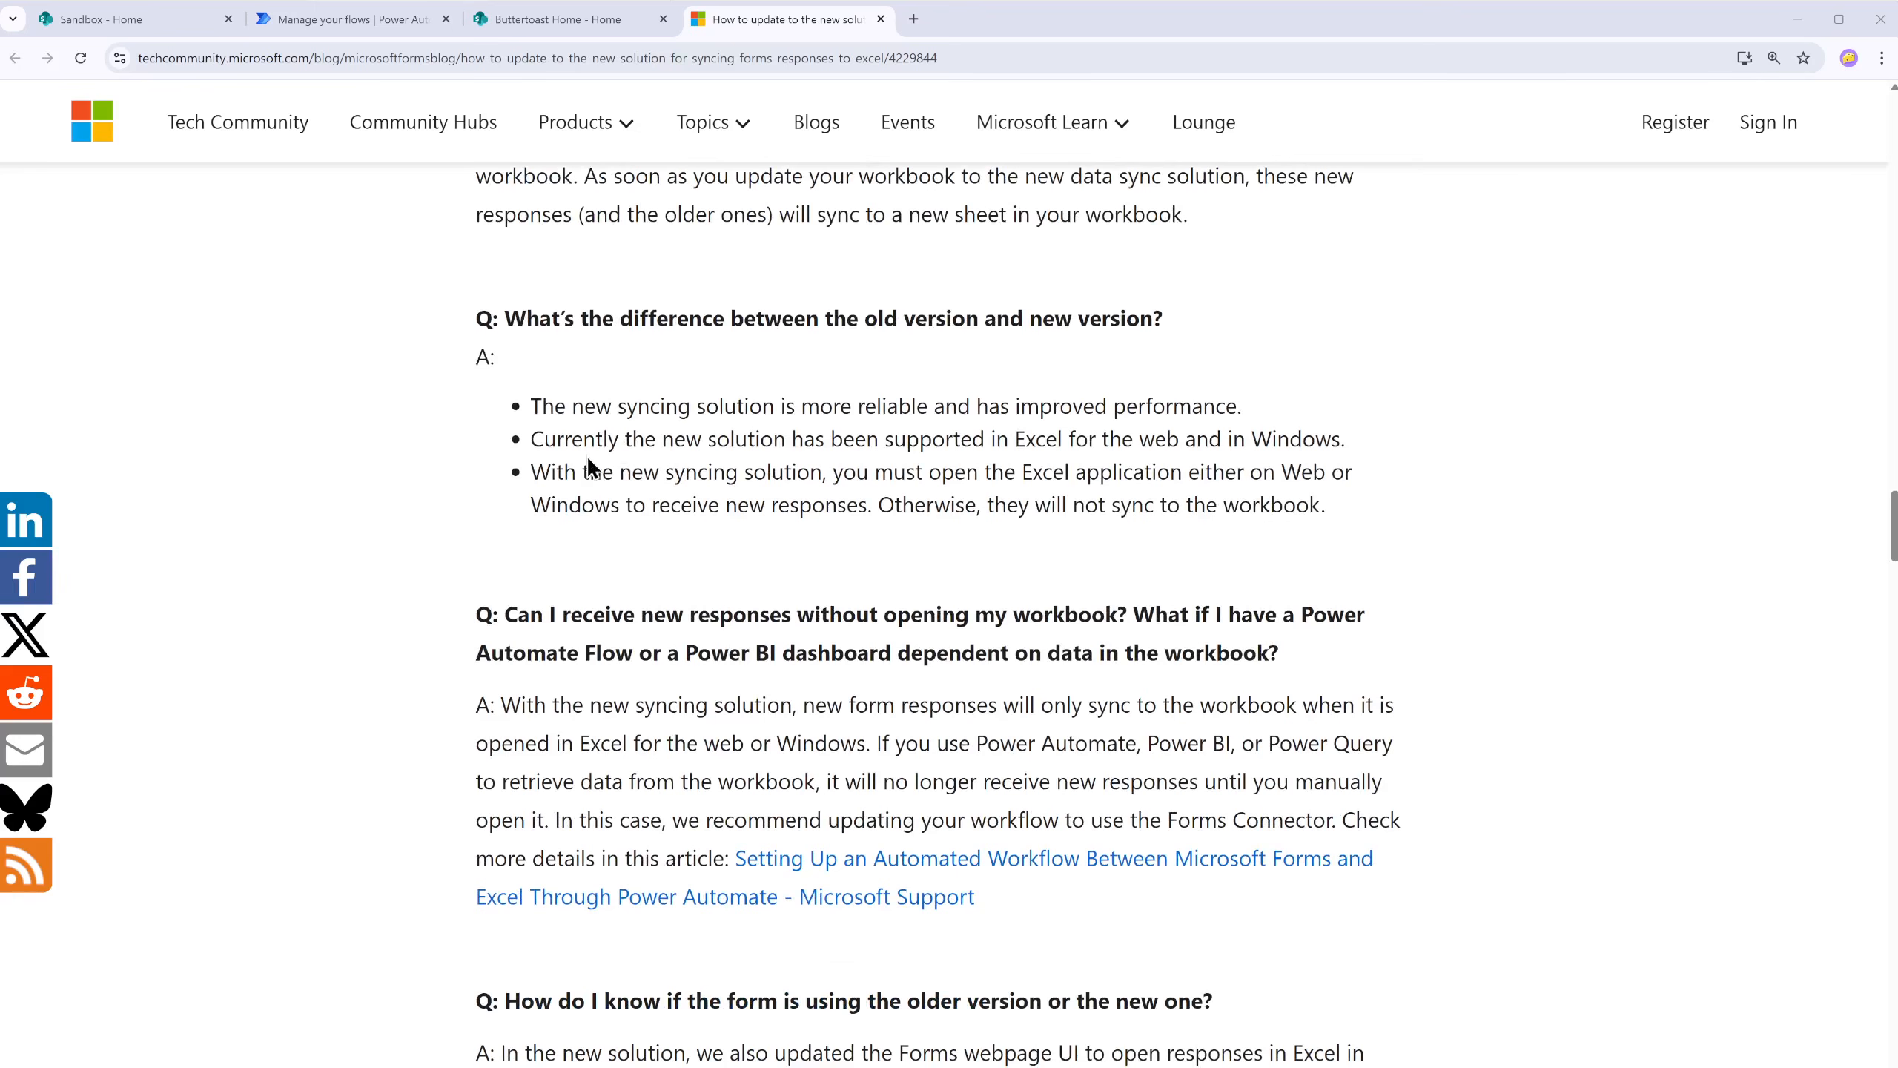
pyautogui.moveTo(528, 471); pyautogui.dragTo(1465, 518)
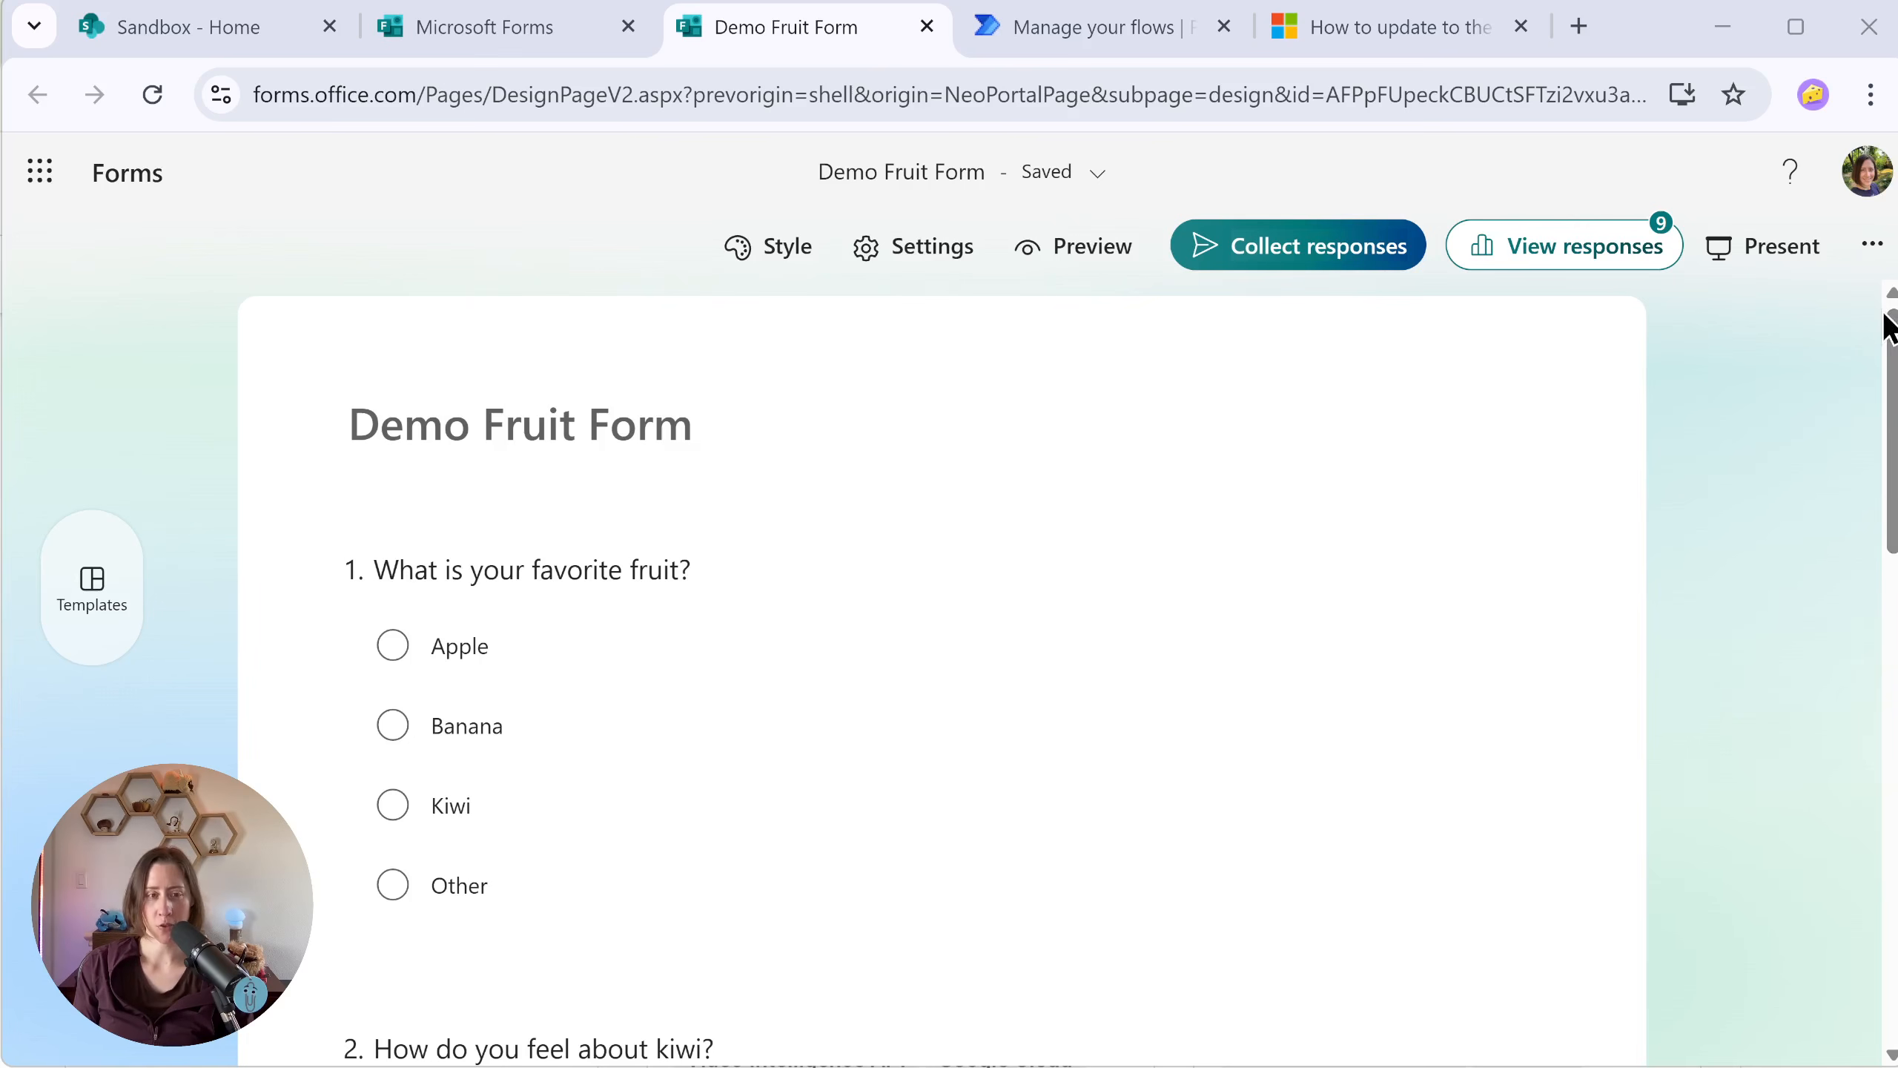
pyautogui.moveTo(1890, 322); pyautogui.dragTo(1857, 291)
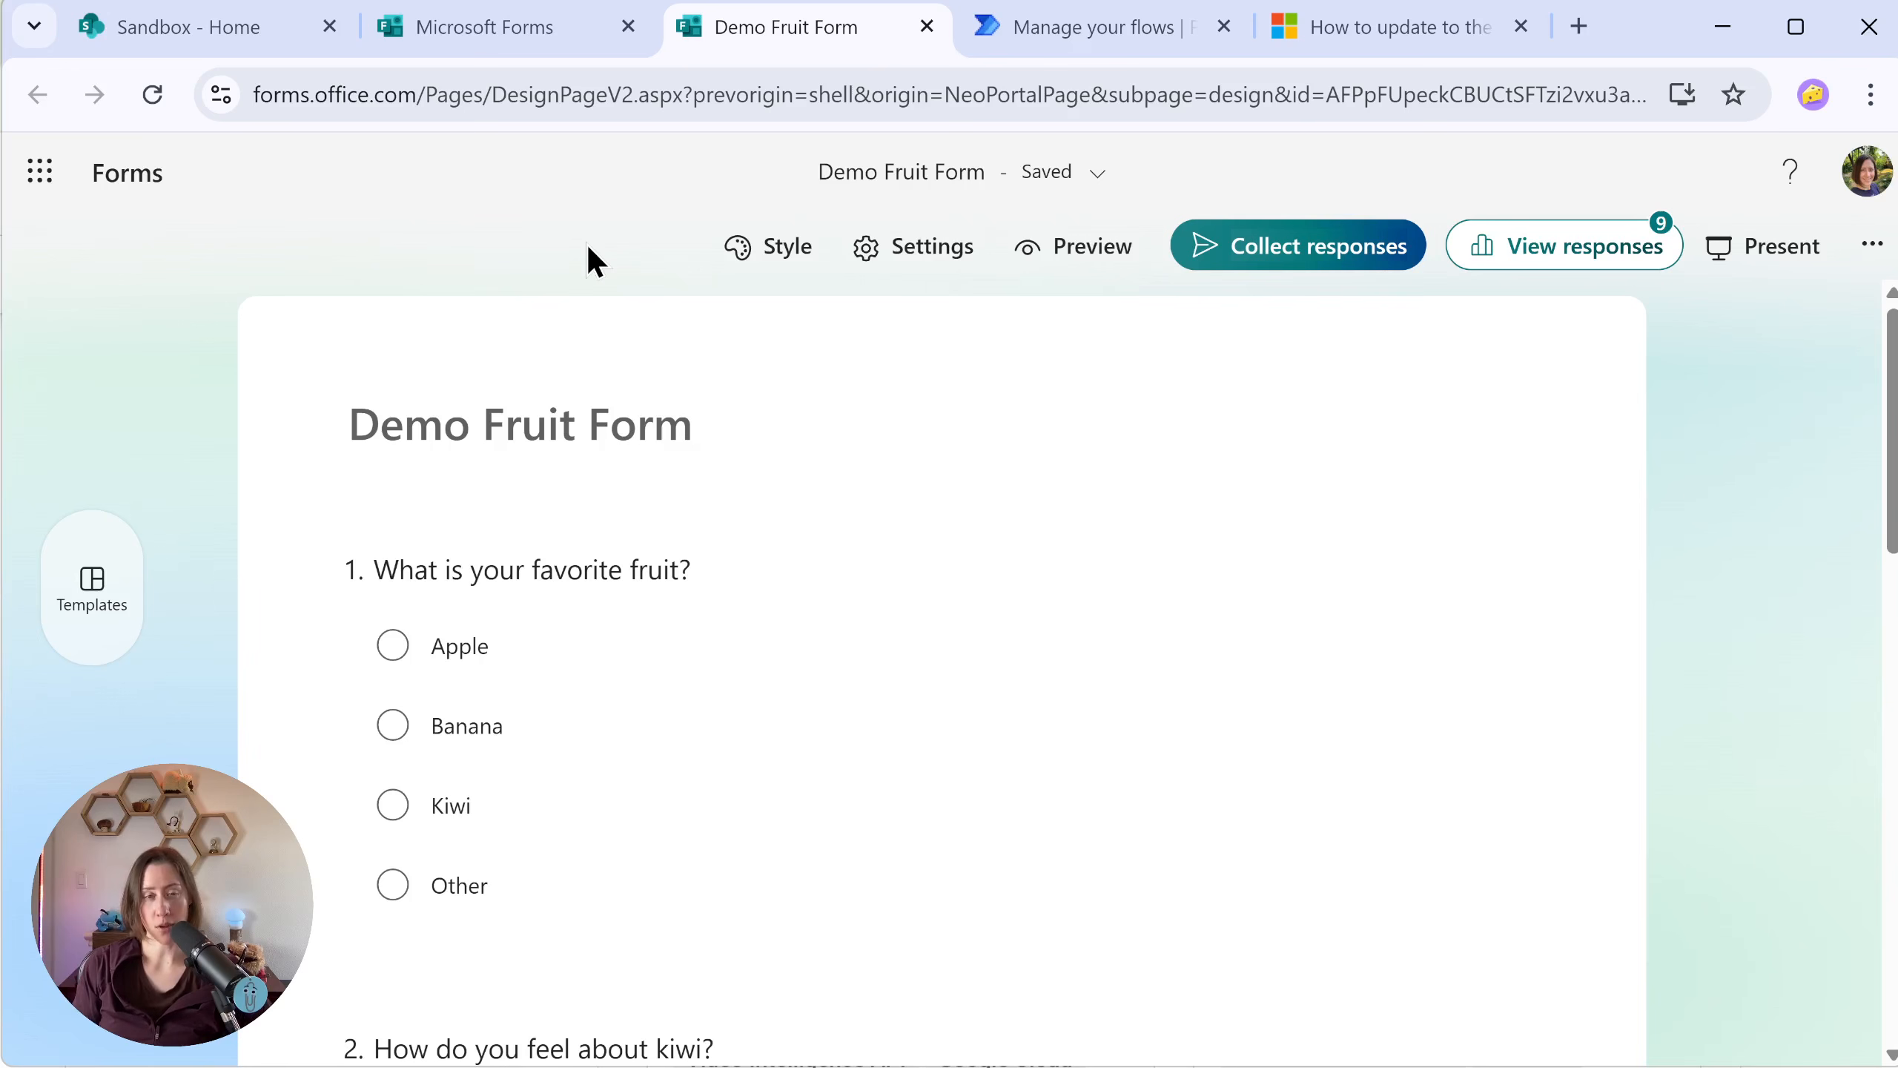
# Step: Open Microsoft Lists and start creating a new list
pyautogui.click(40, 172)
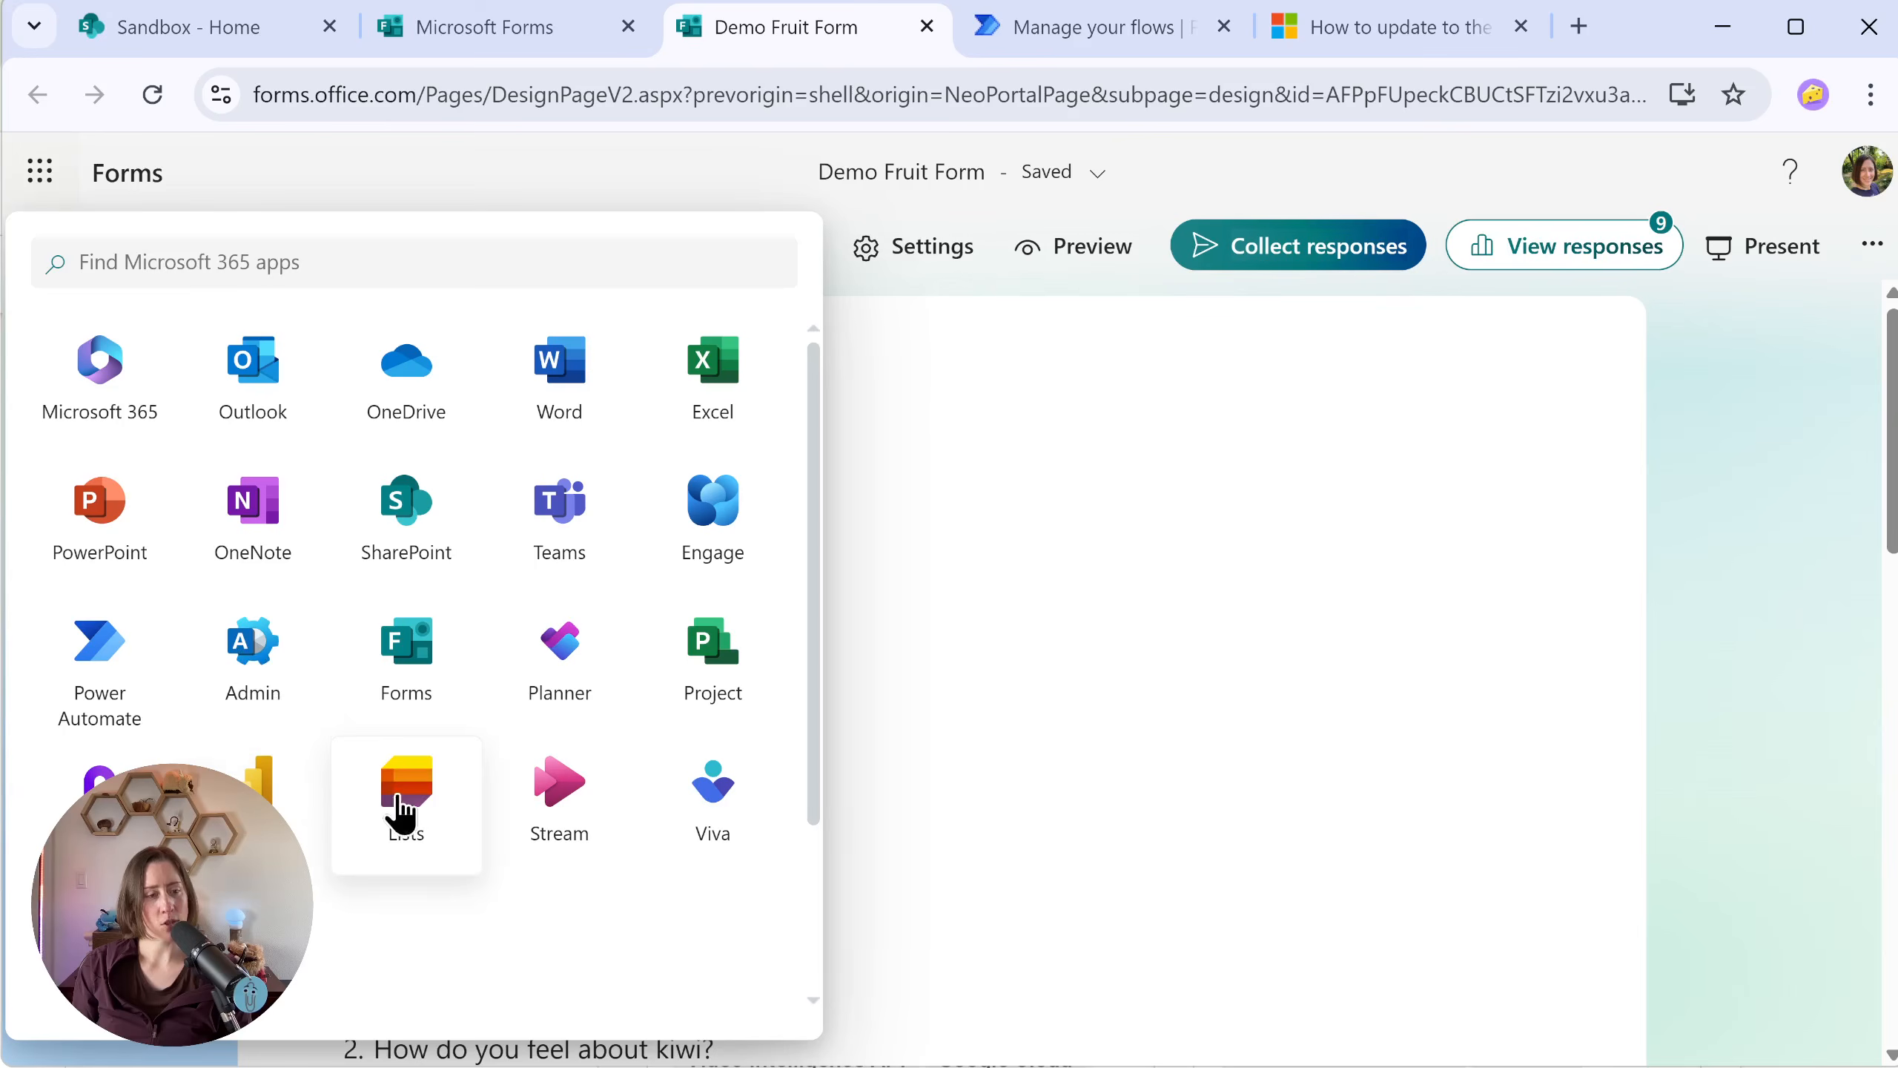
pyautogui.press('Escape')
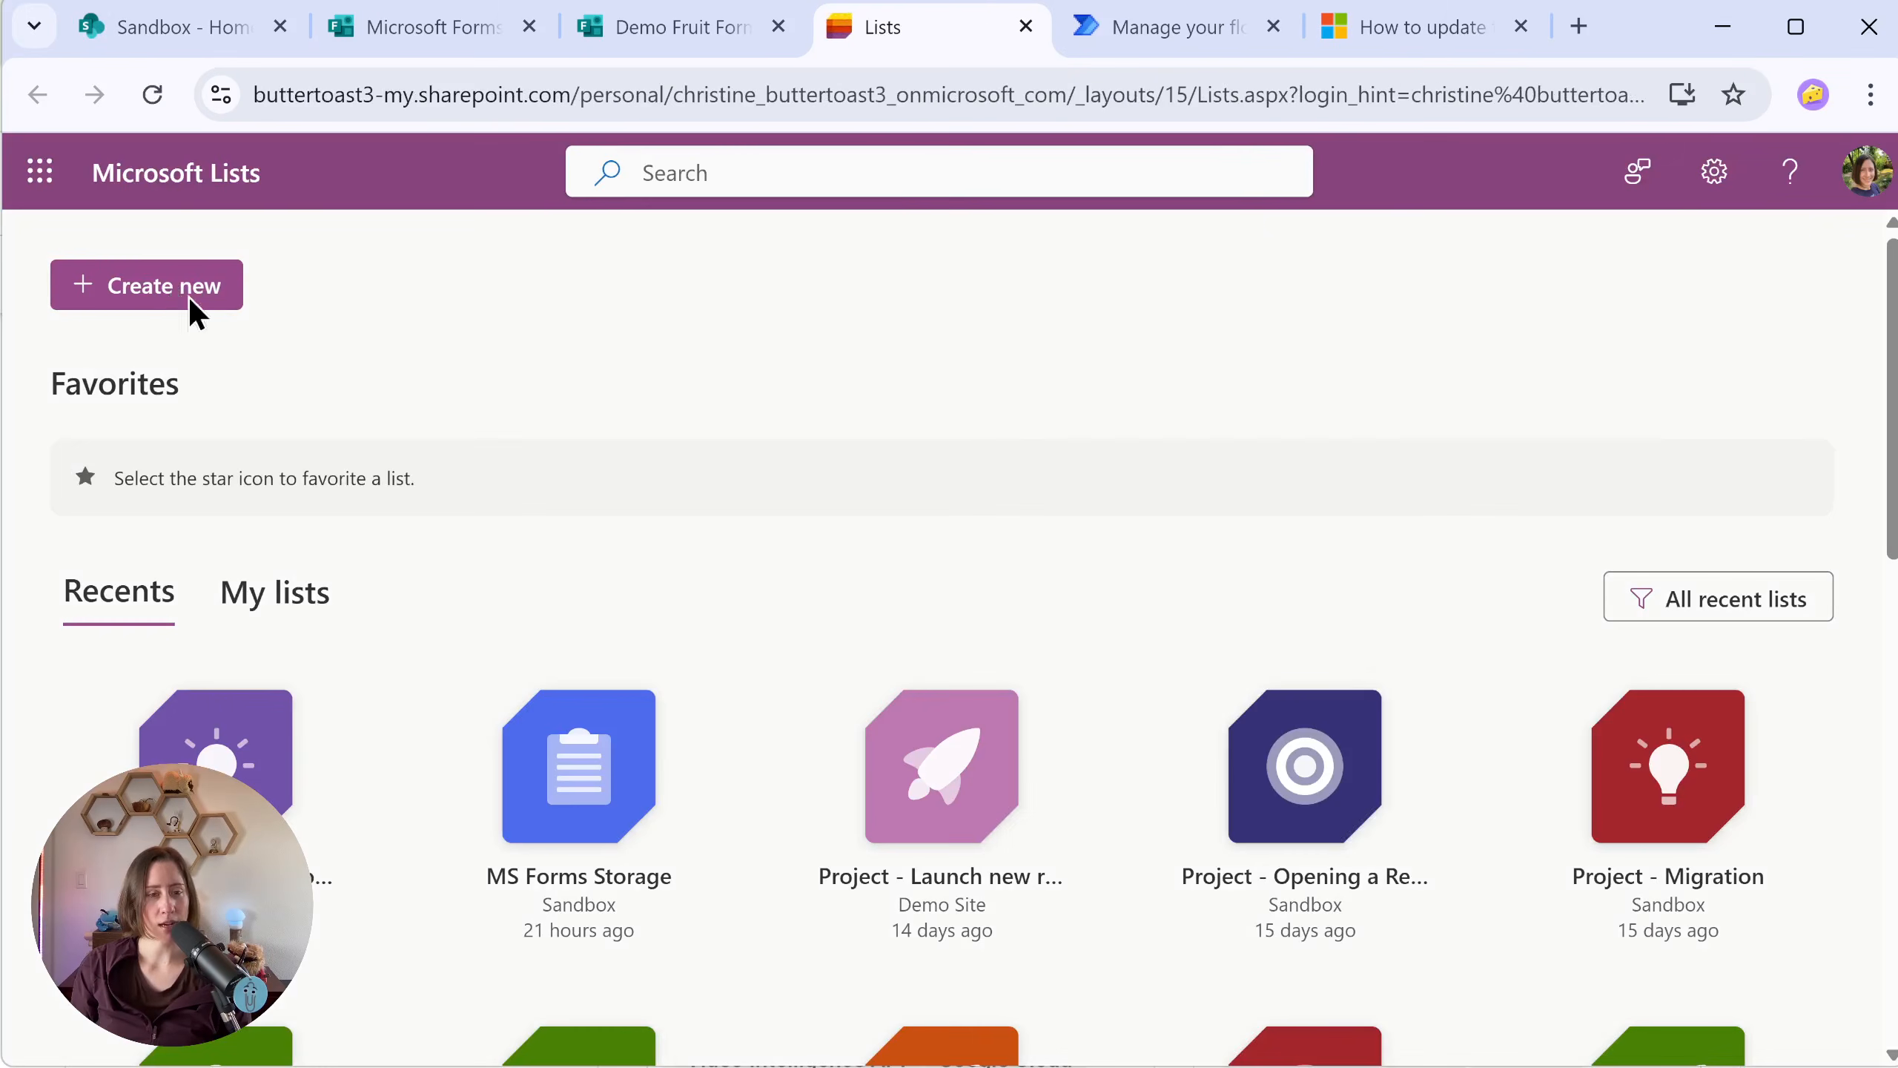
pyautogui.click(186, 286)
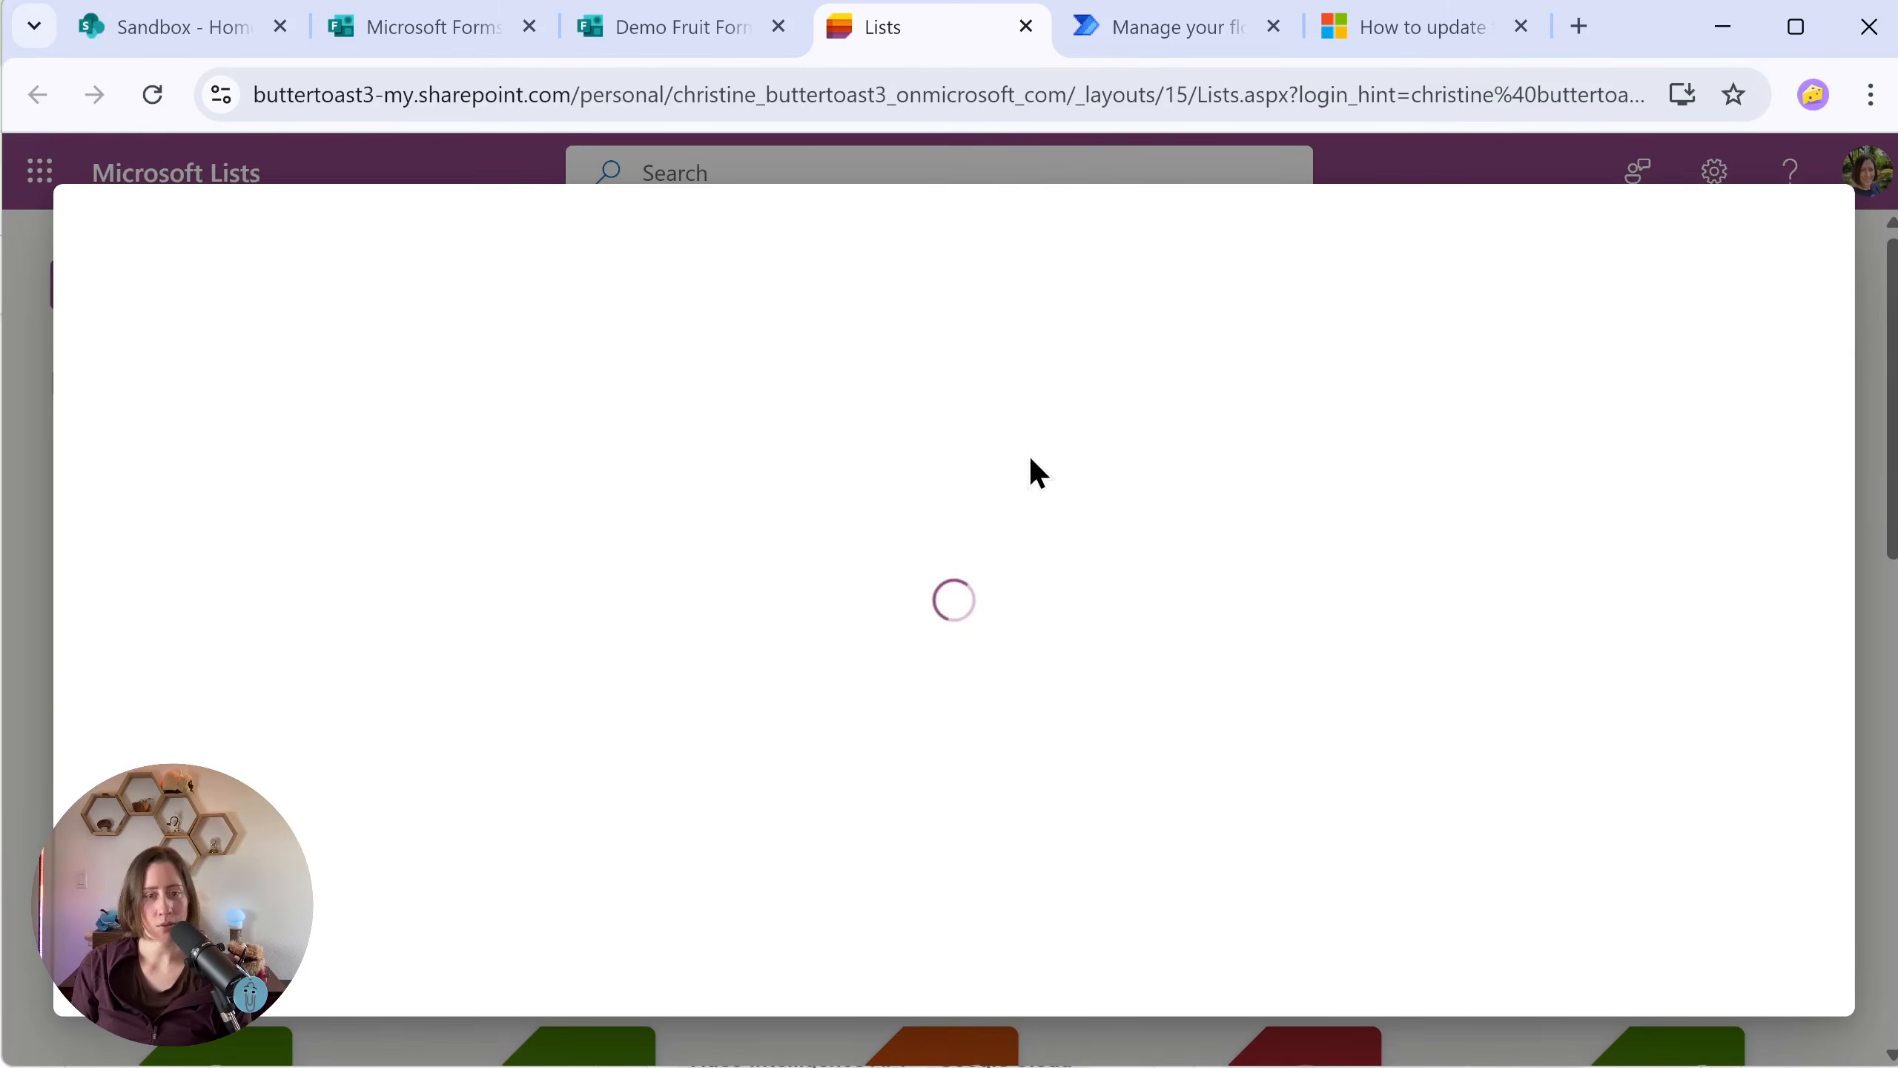
pyautogui.click(215, 553)
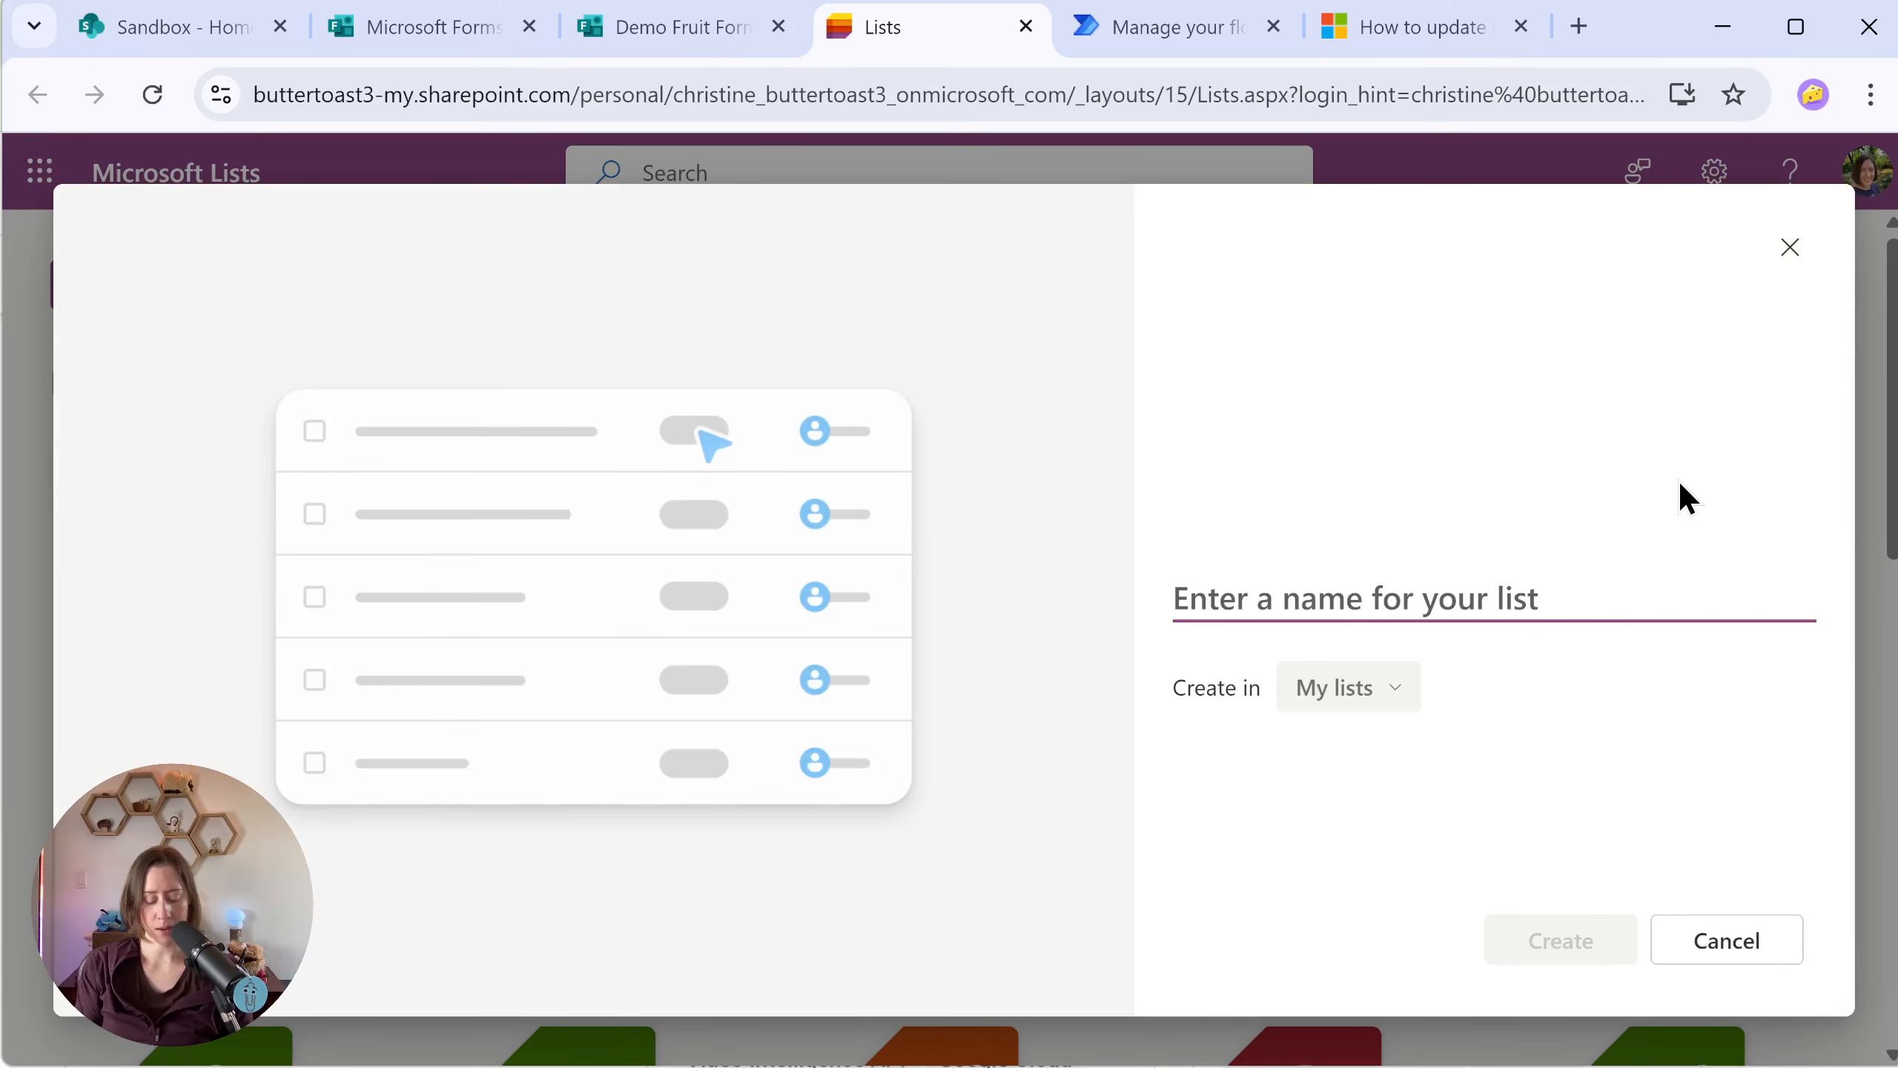
# Step: Name the new list "MS Forms Data" and create it in the Sandbox site
pyautogui.write('MS Forms')
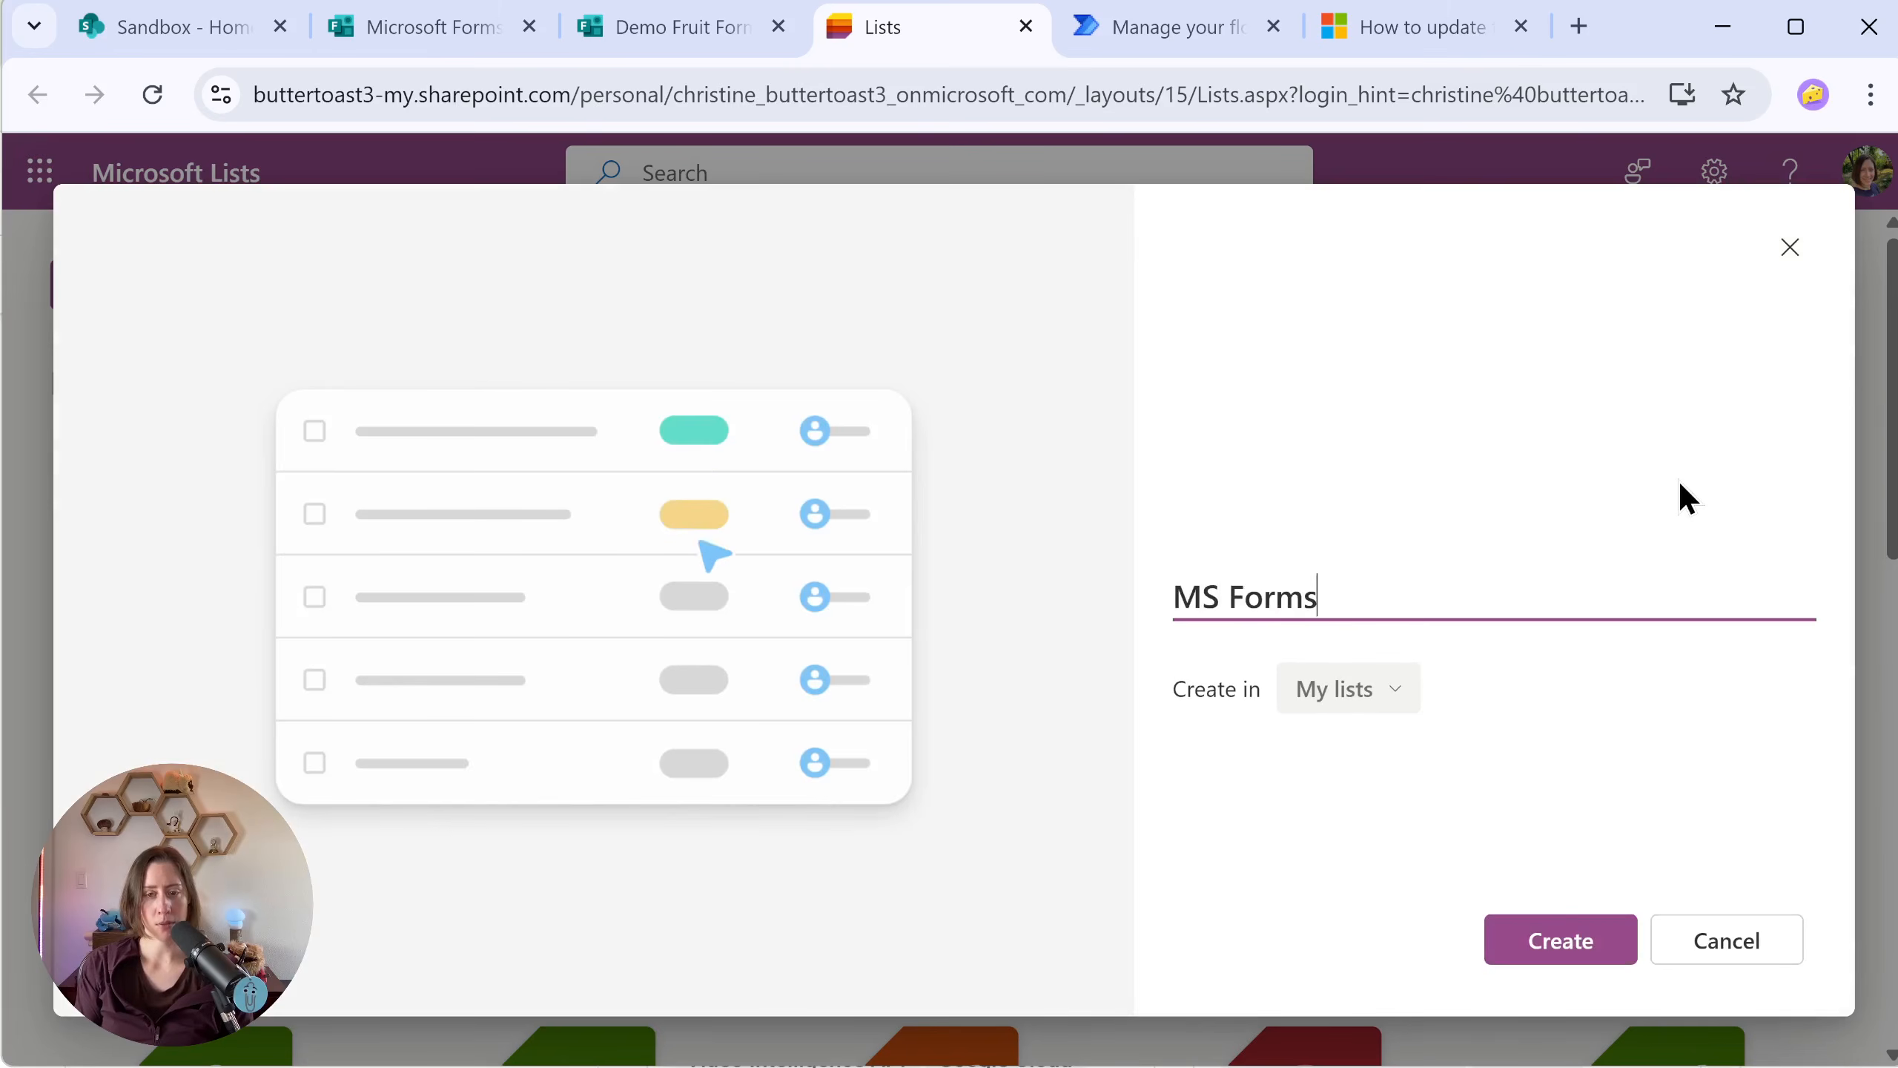
pyautogui.write(' Data')
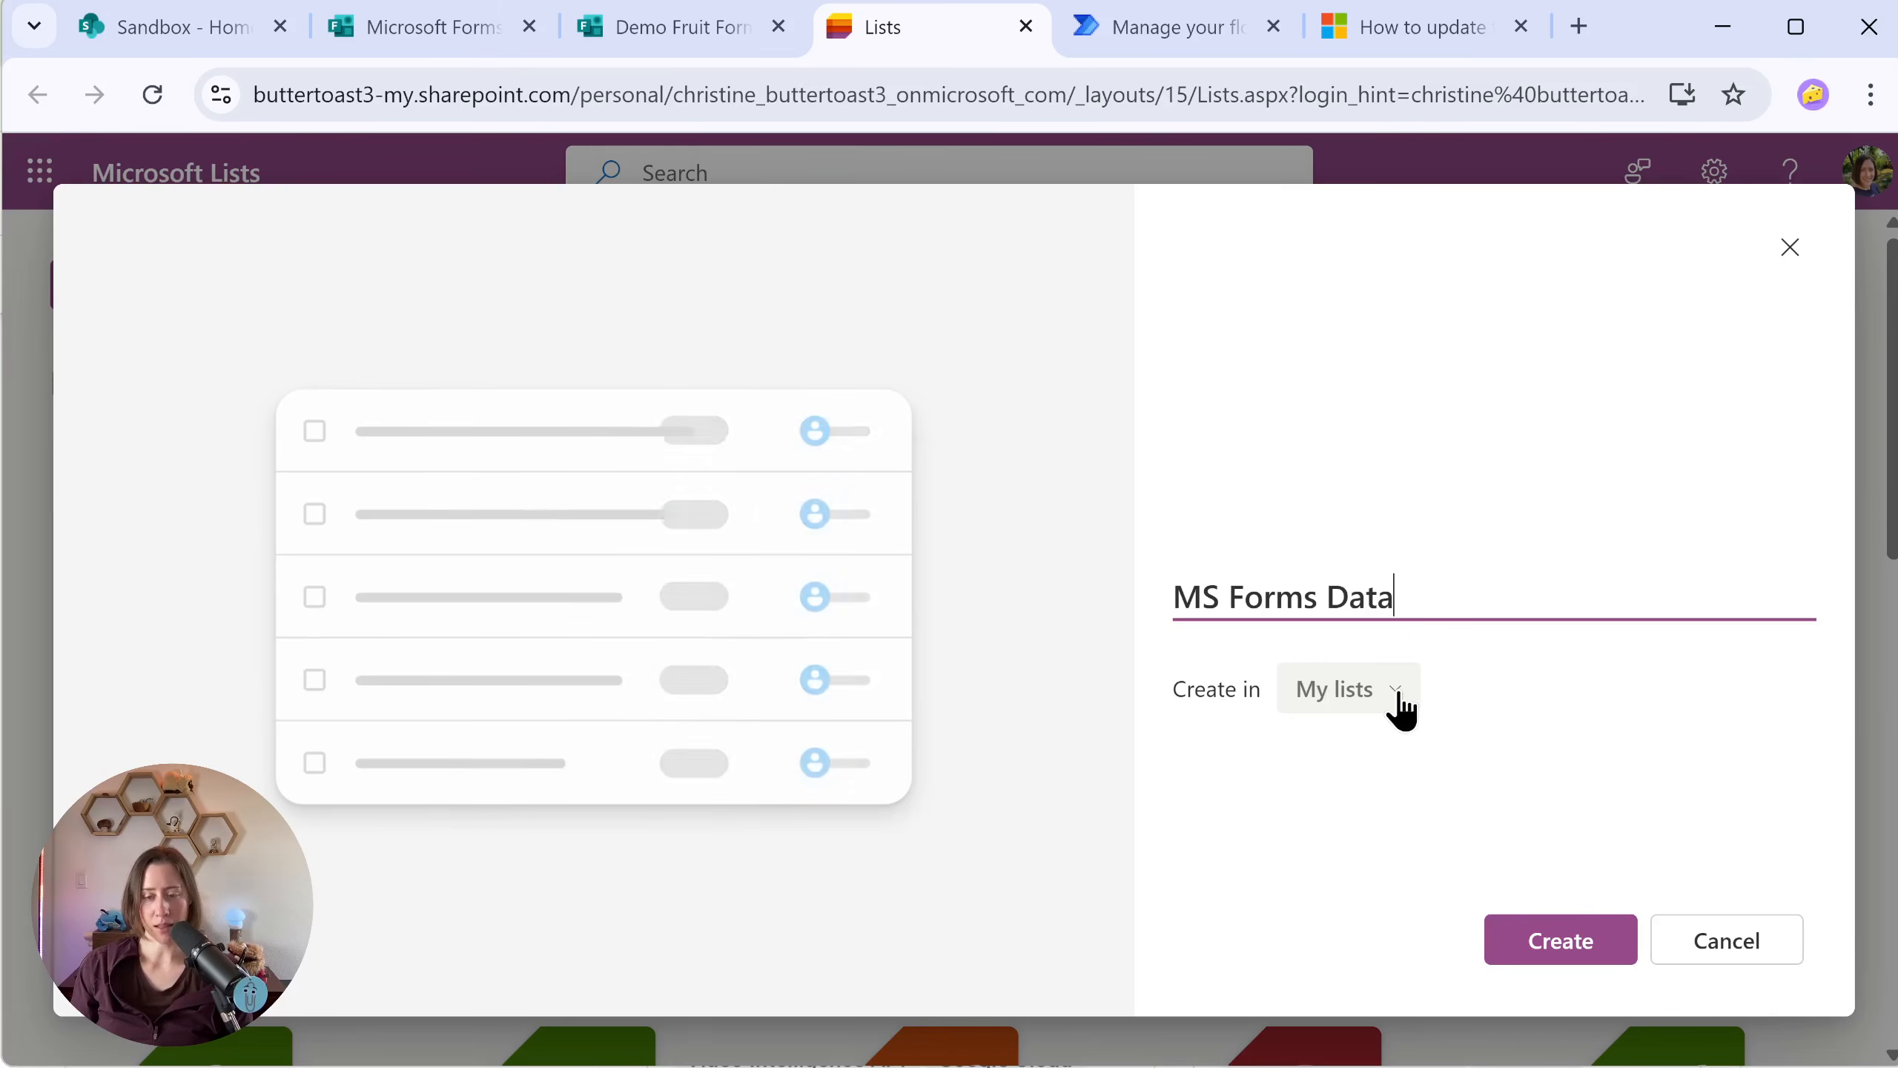
pyautogui.click(1400, 706)
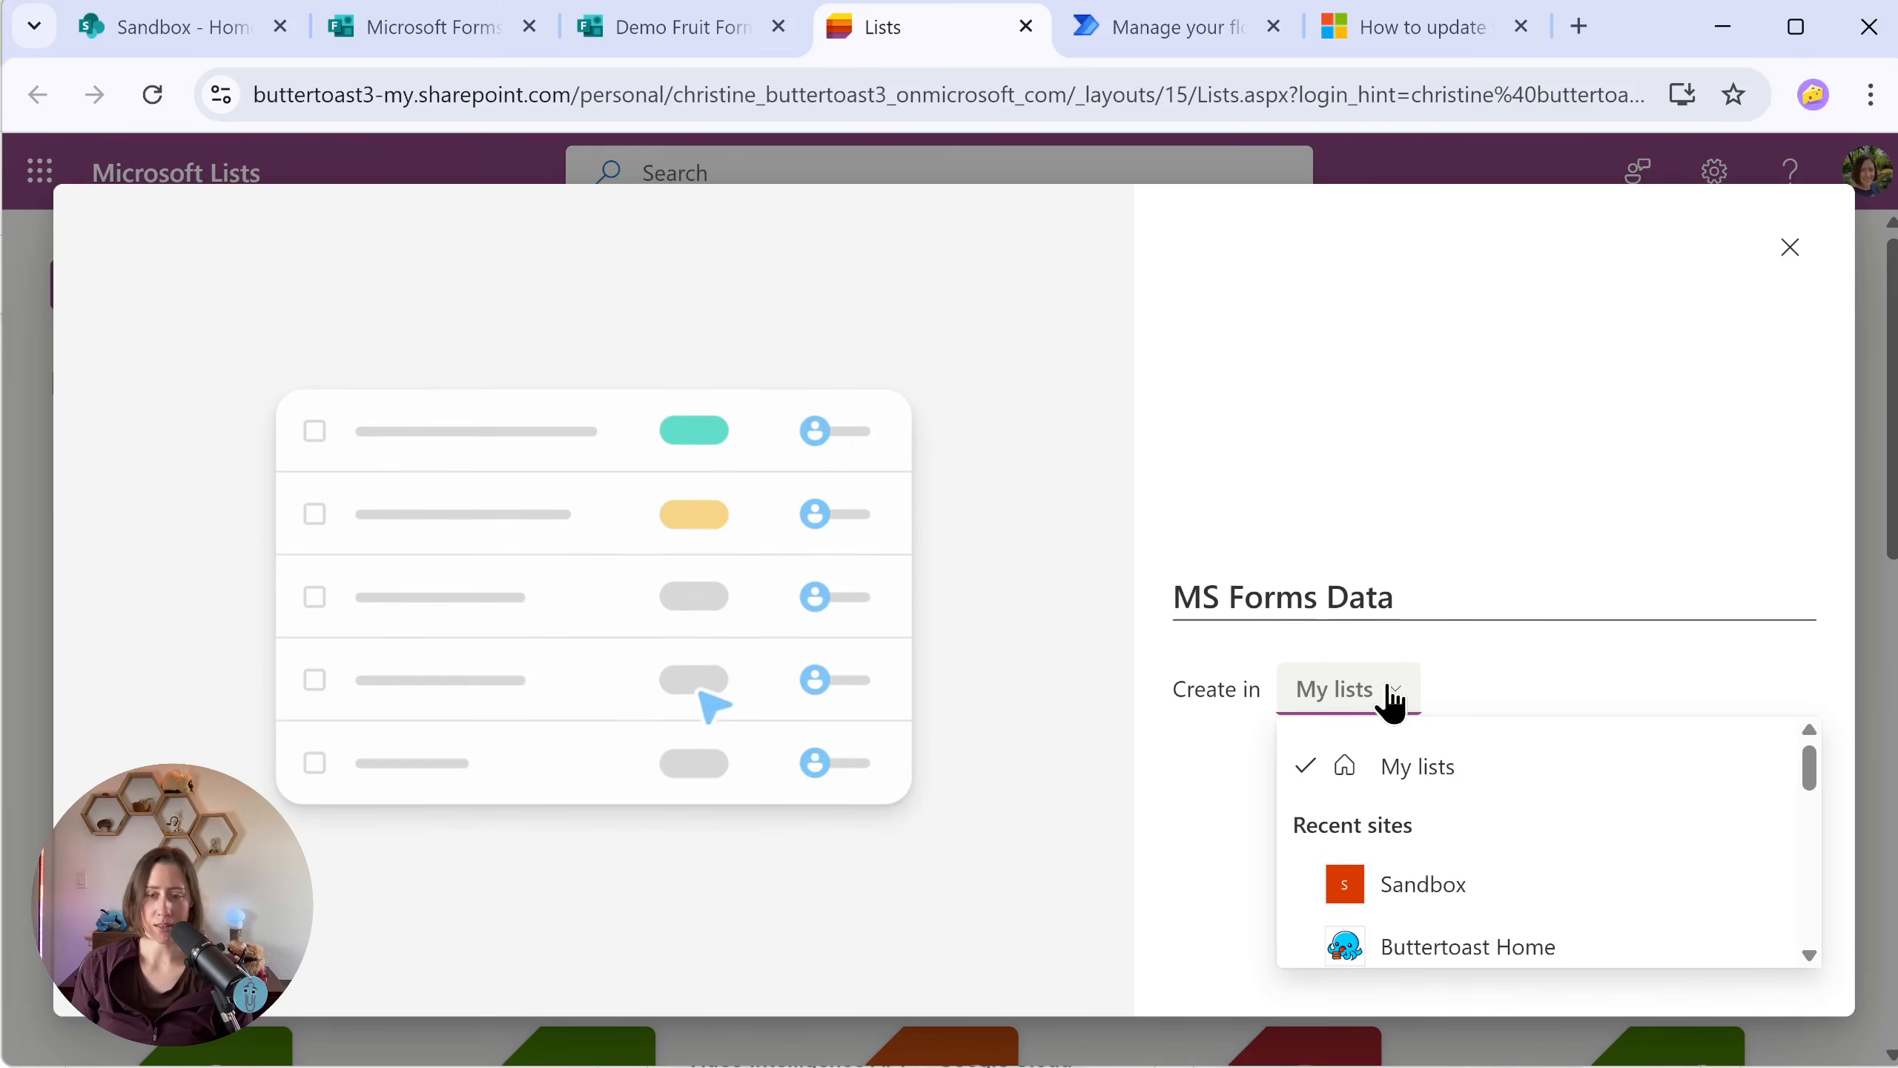
pyautogui.moveTo(1809, 774); pyautogui.dragTo(1809, 789)
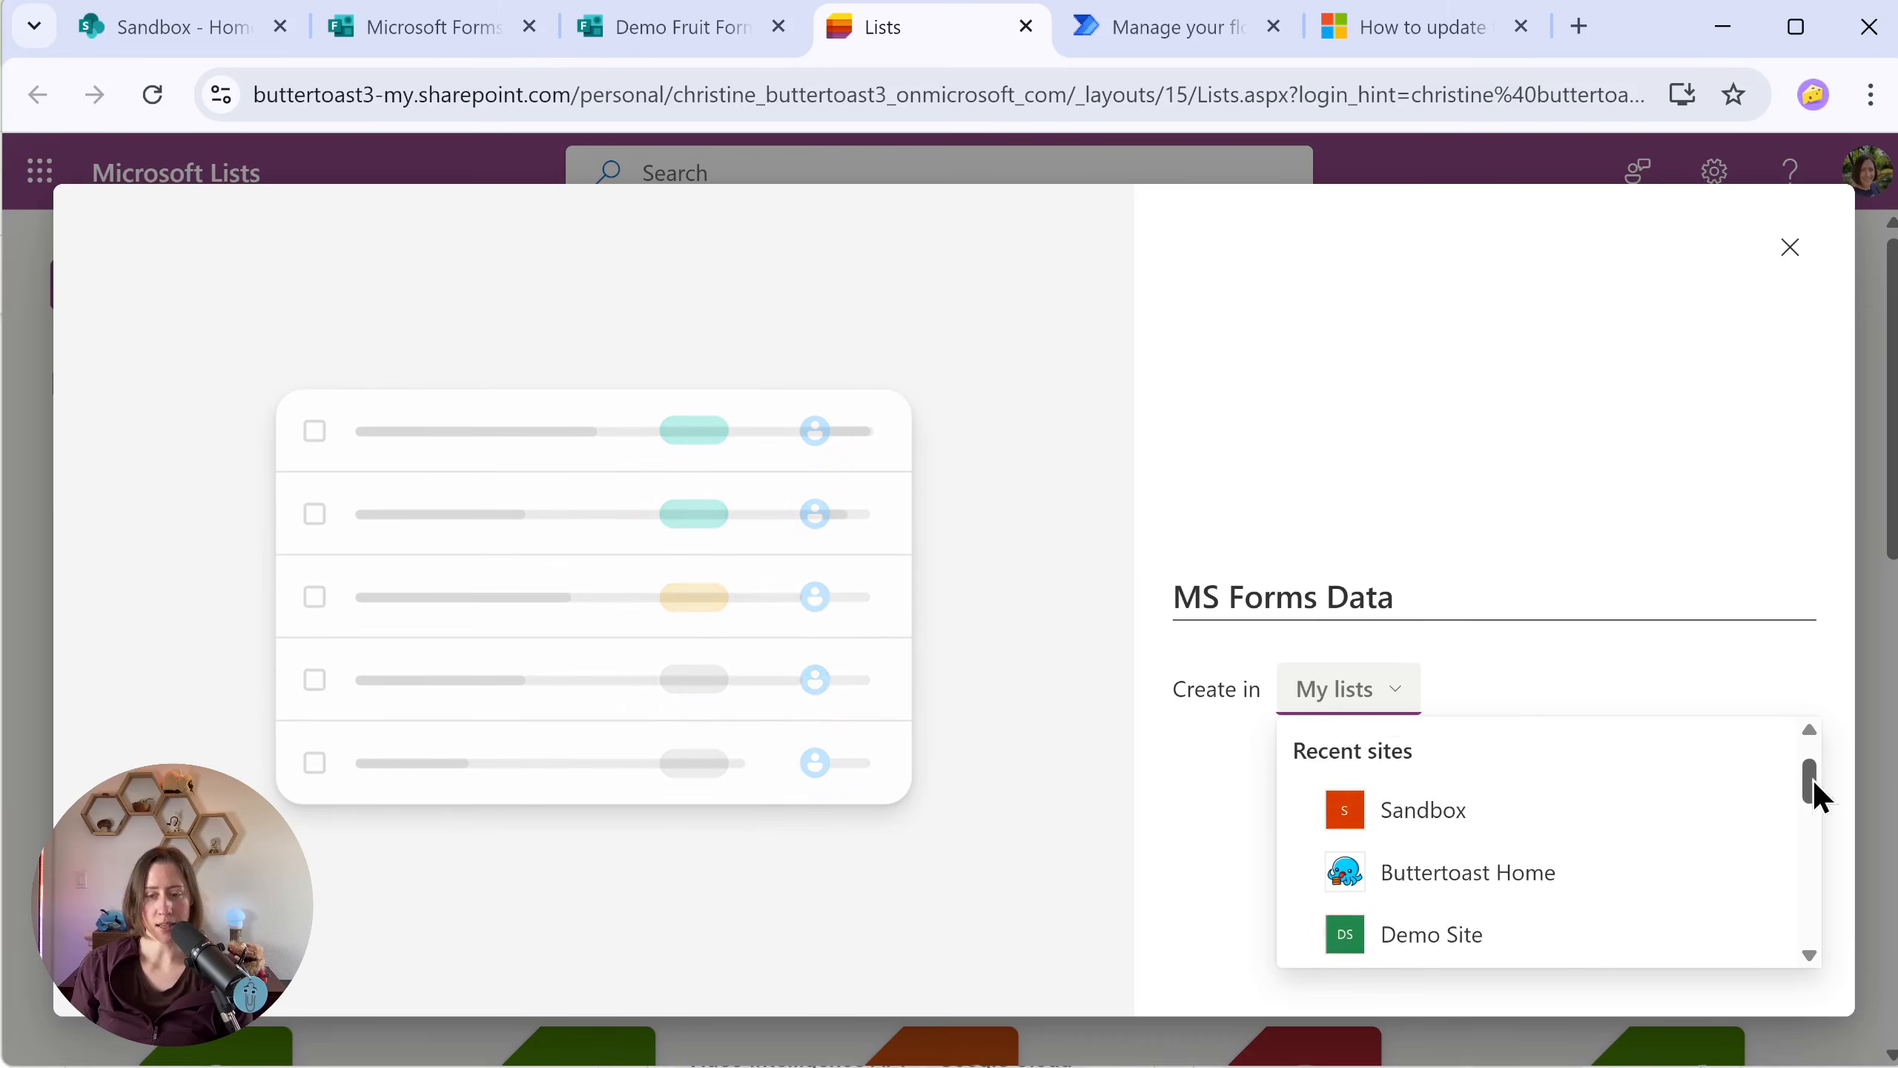
pyautogui.click(1540, 802)
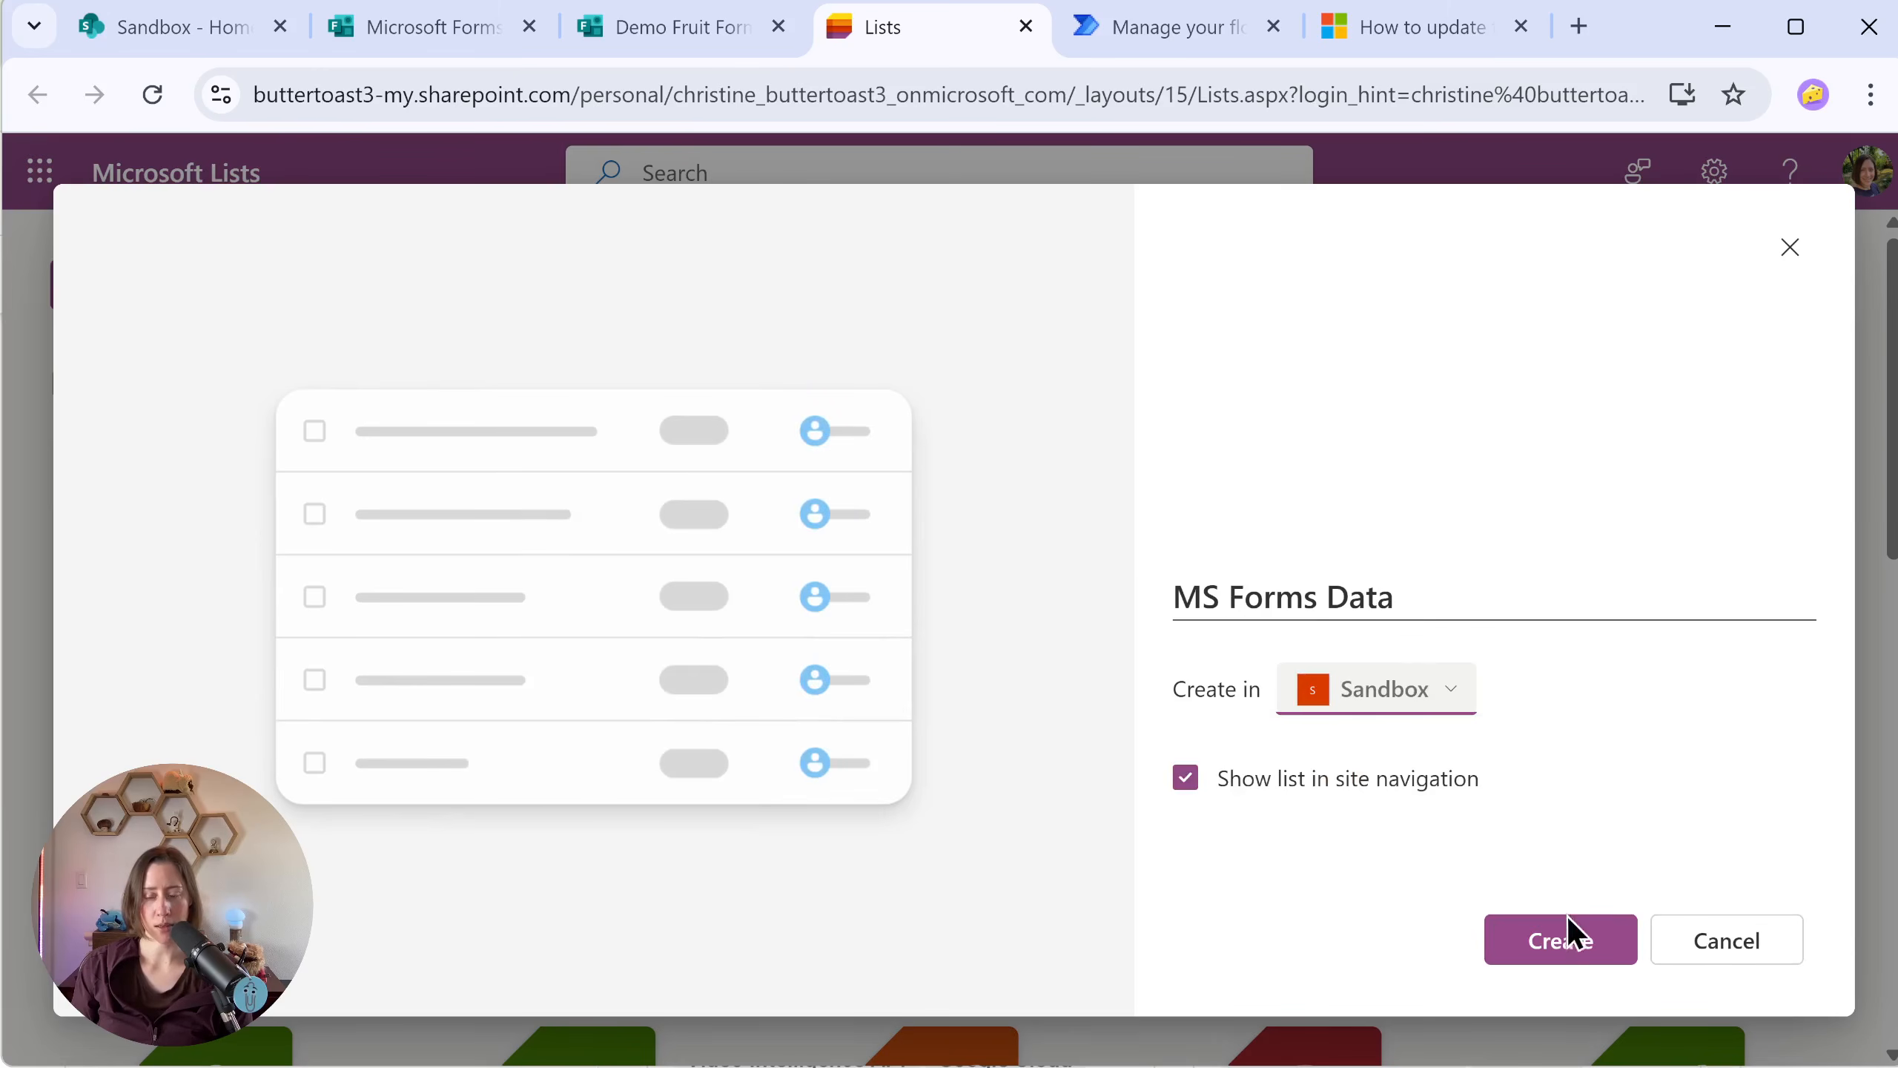
pyautogui.click(1559, 943)
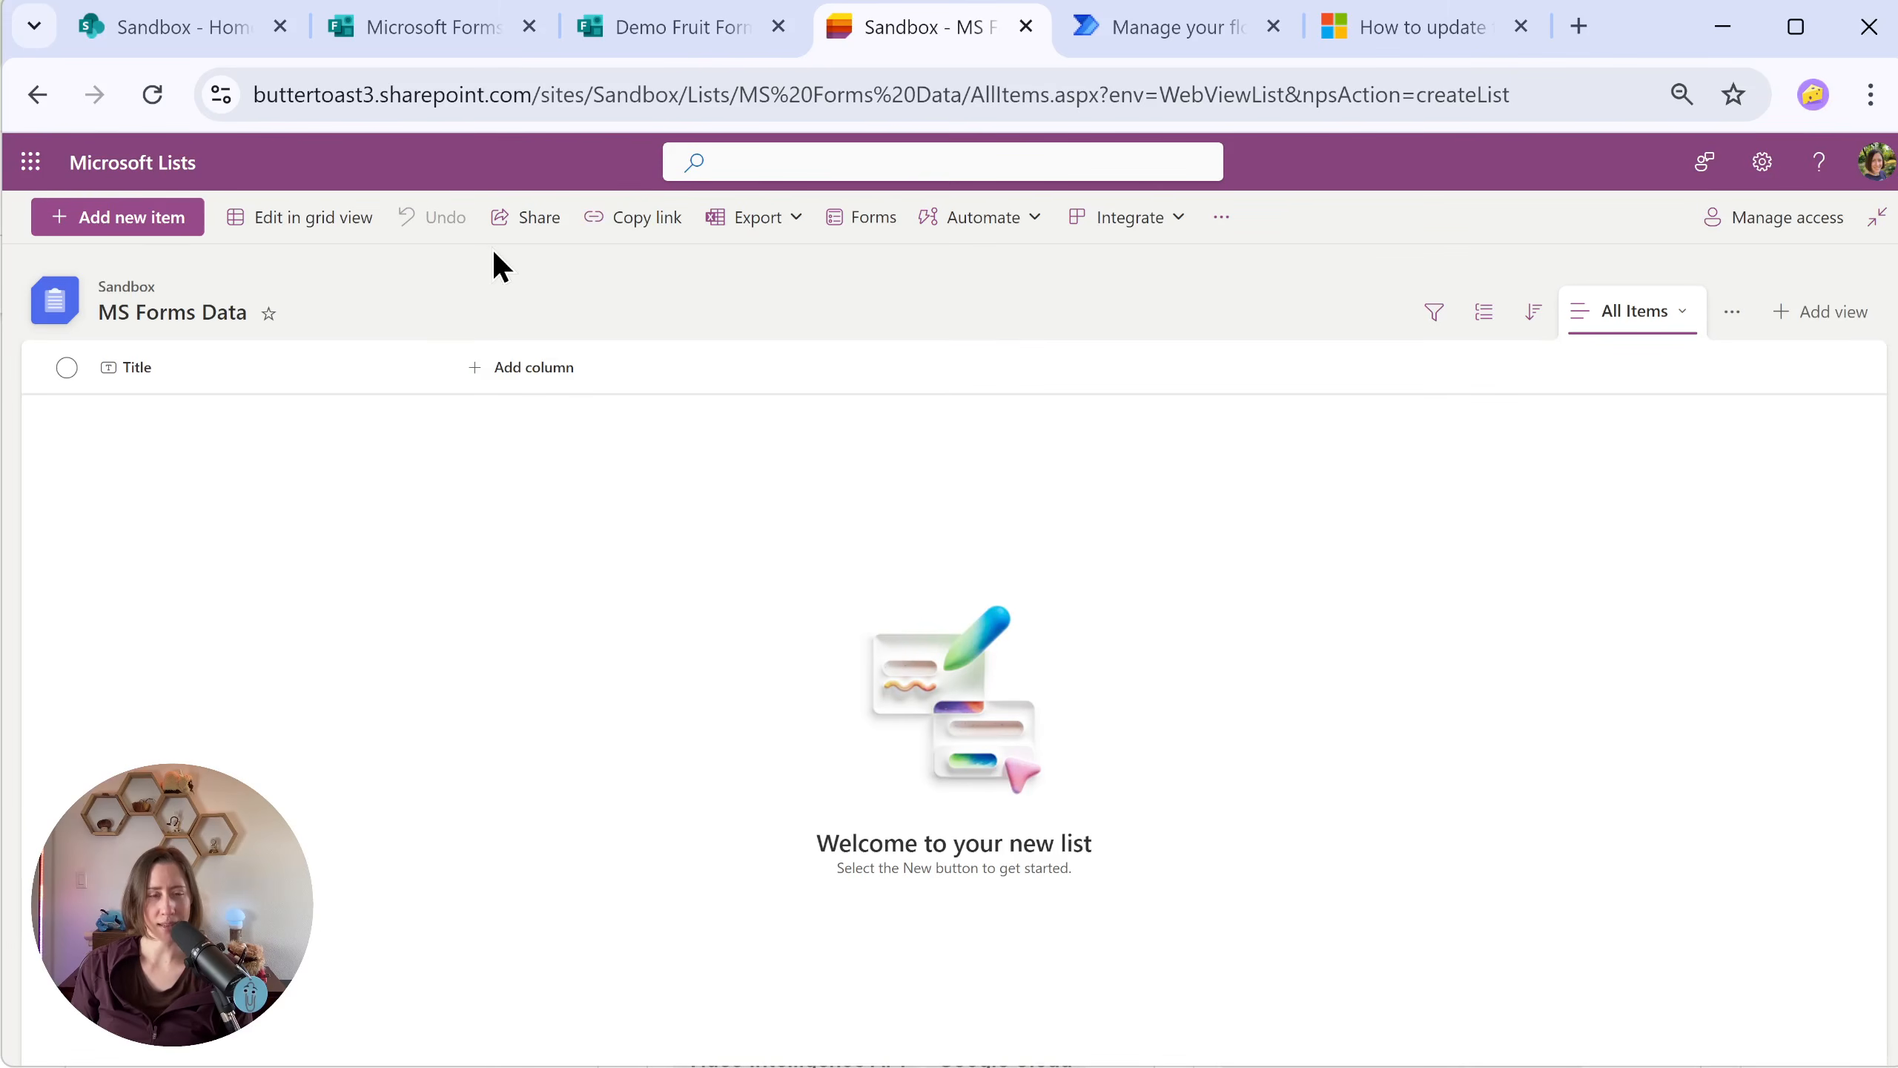
# Step: Add a single line of text column named "Form ID" to the MS Forms Data list
pyautogui.click(505, 377)
pyautogui.press('Escape')
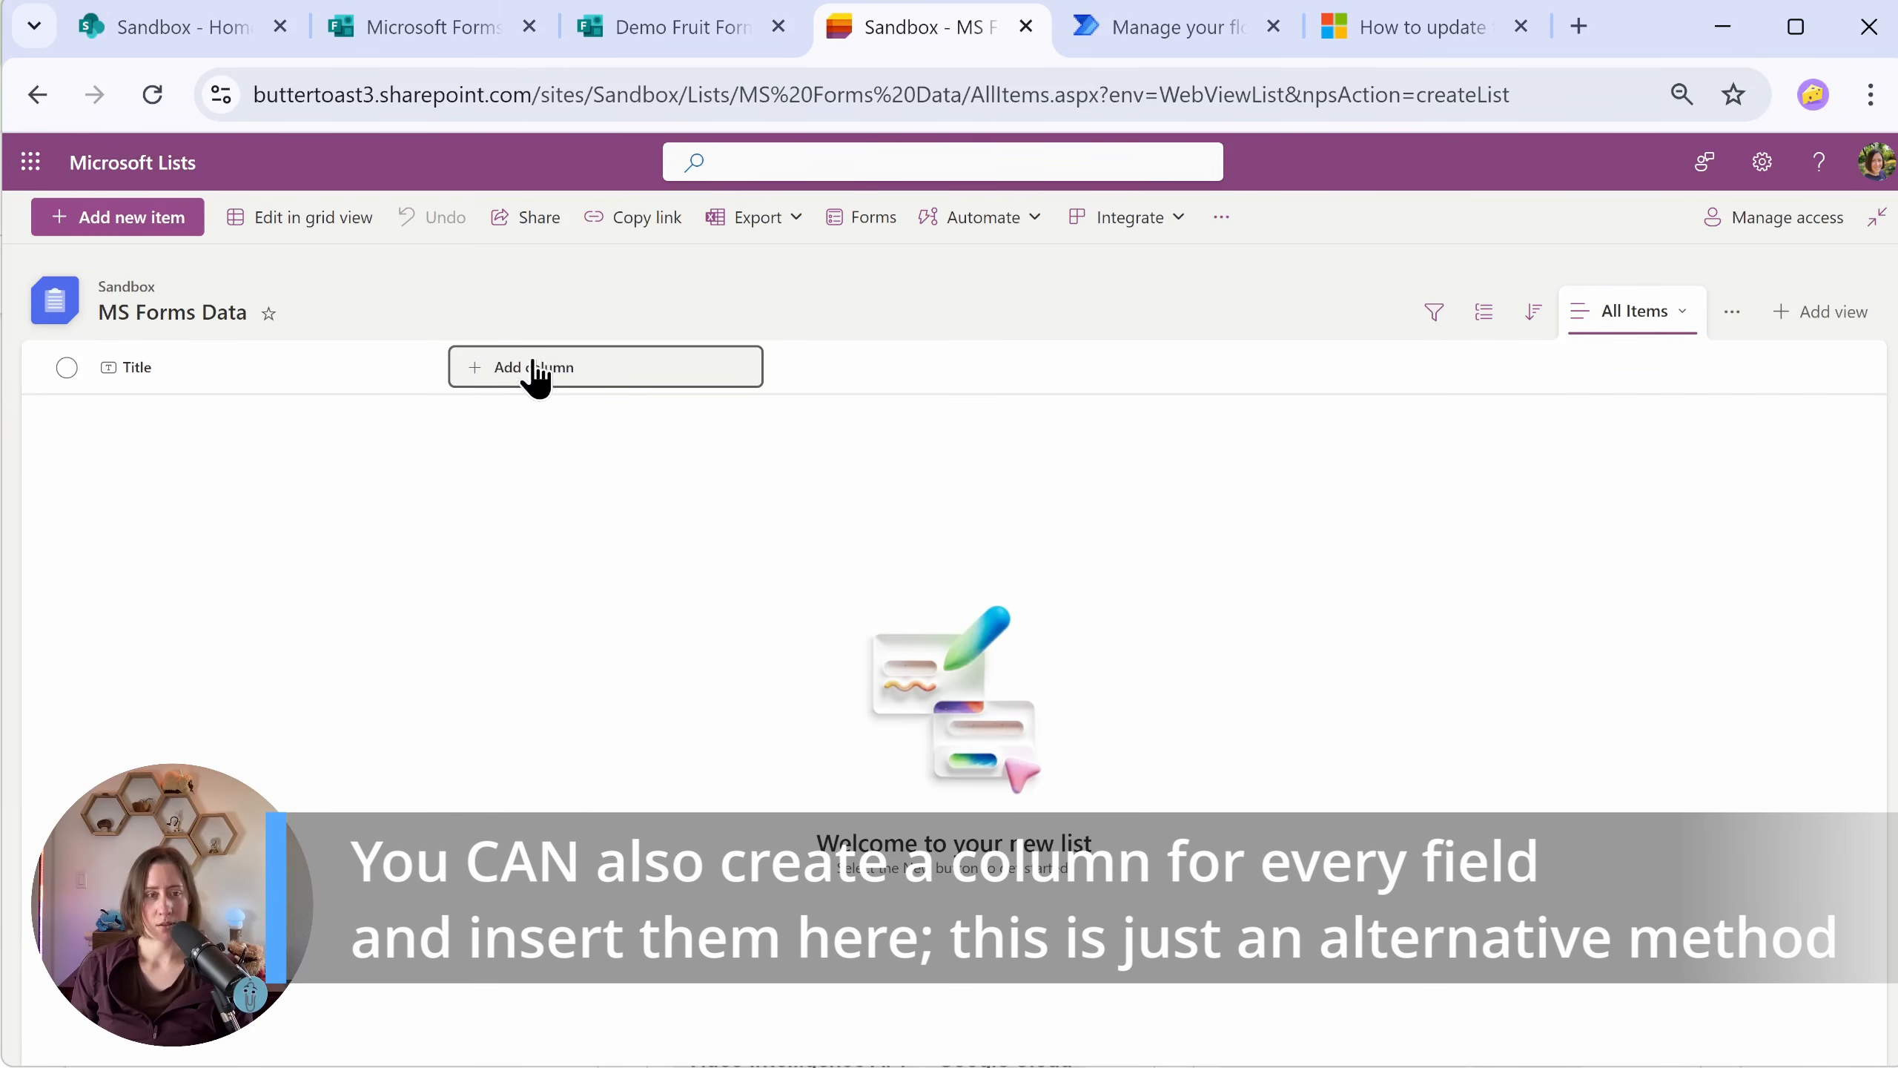
pyautogui.click(529, 366)
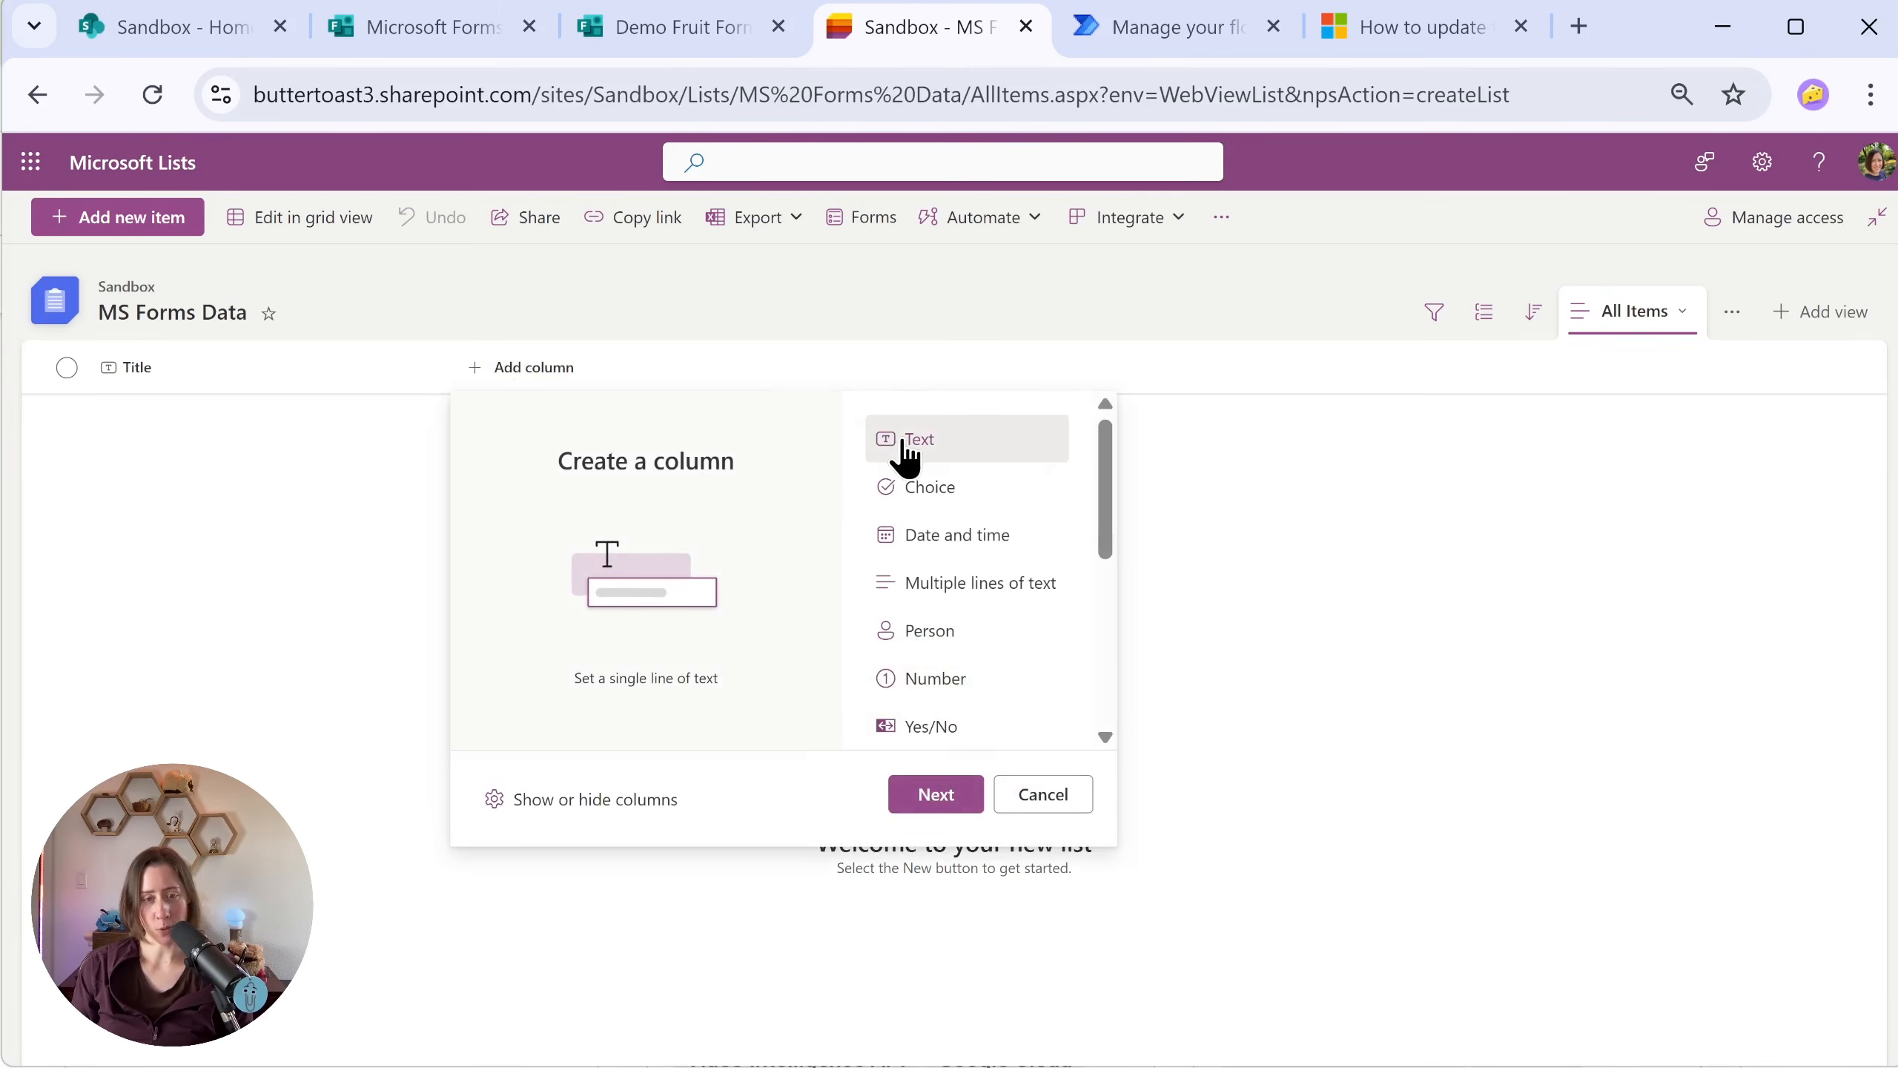
pyautogui.click(936, 795)
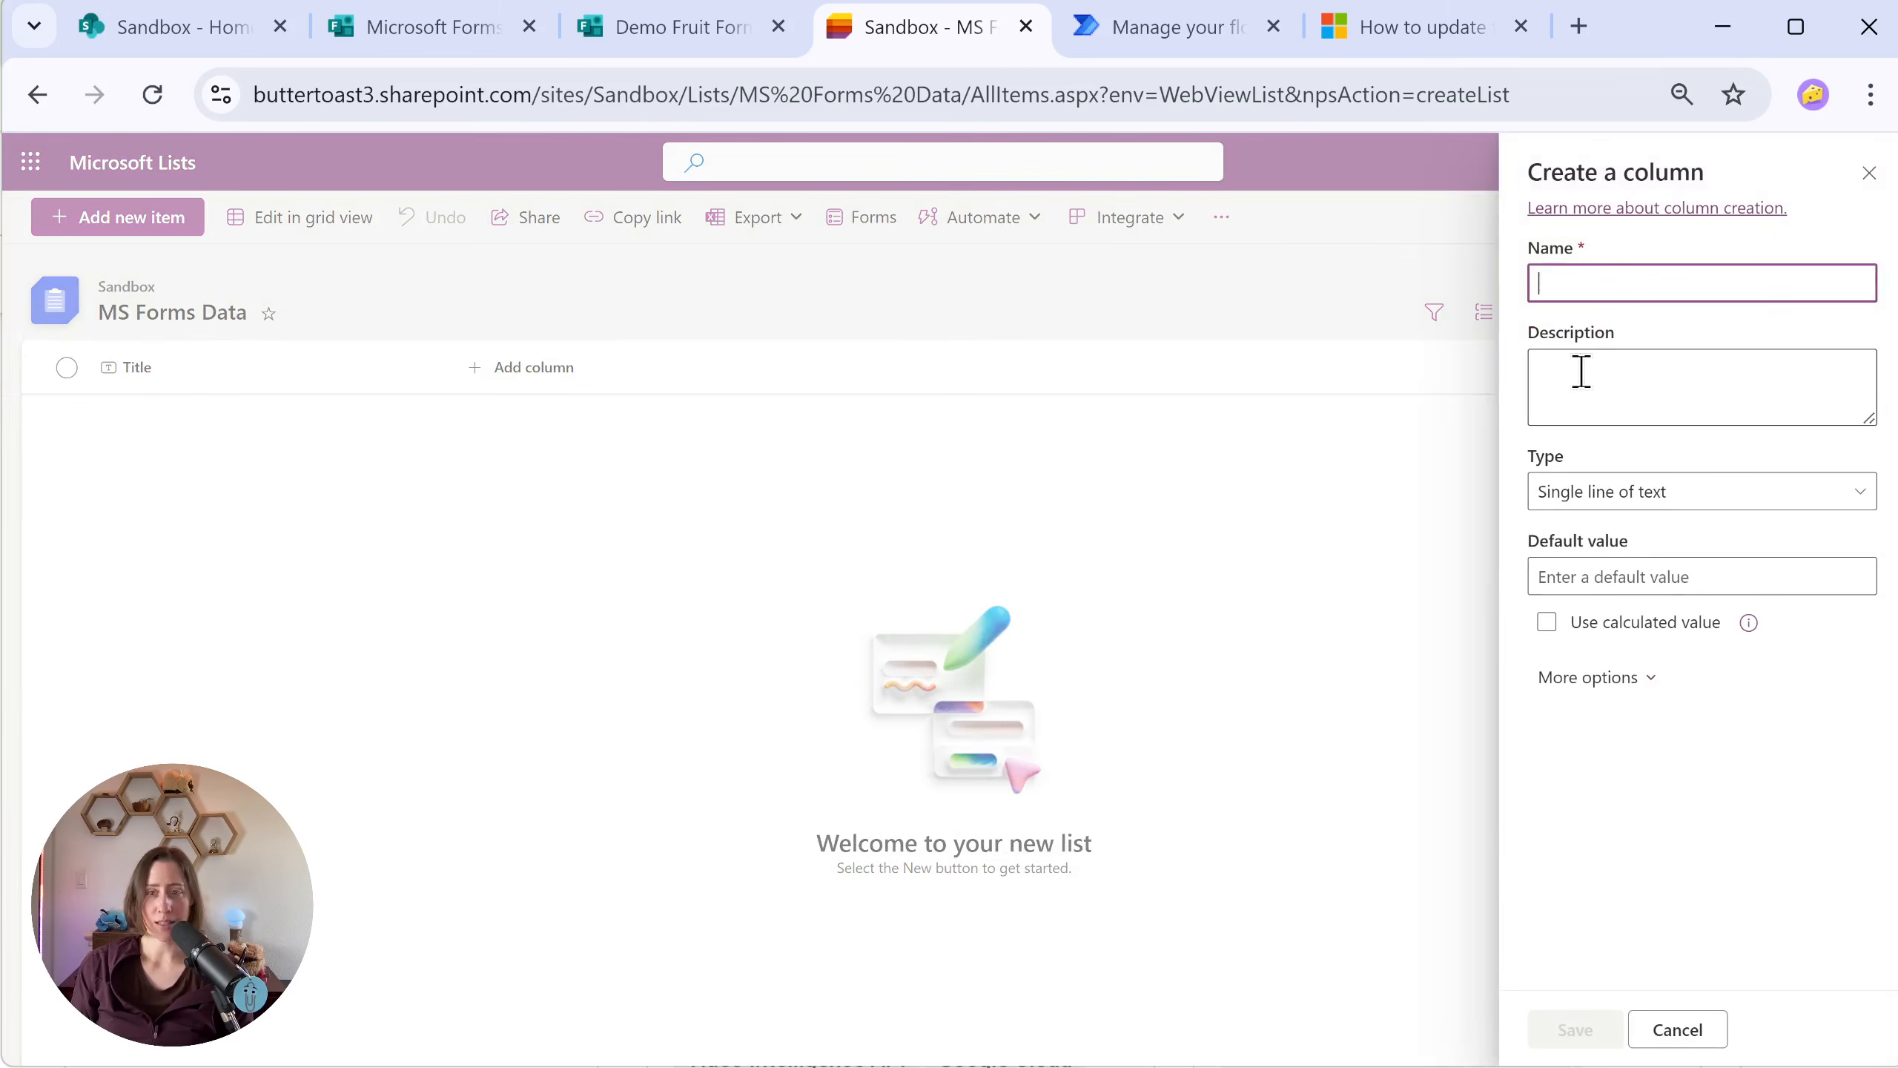
pyautogui.write('Form ID')
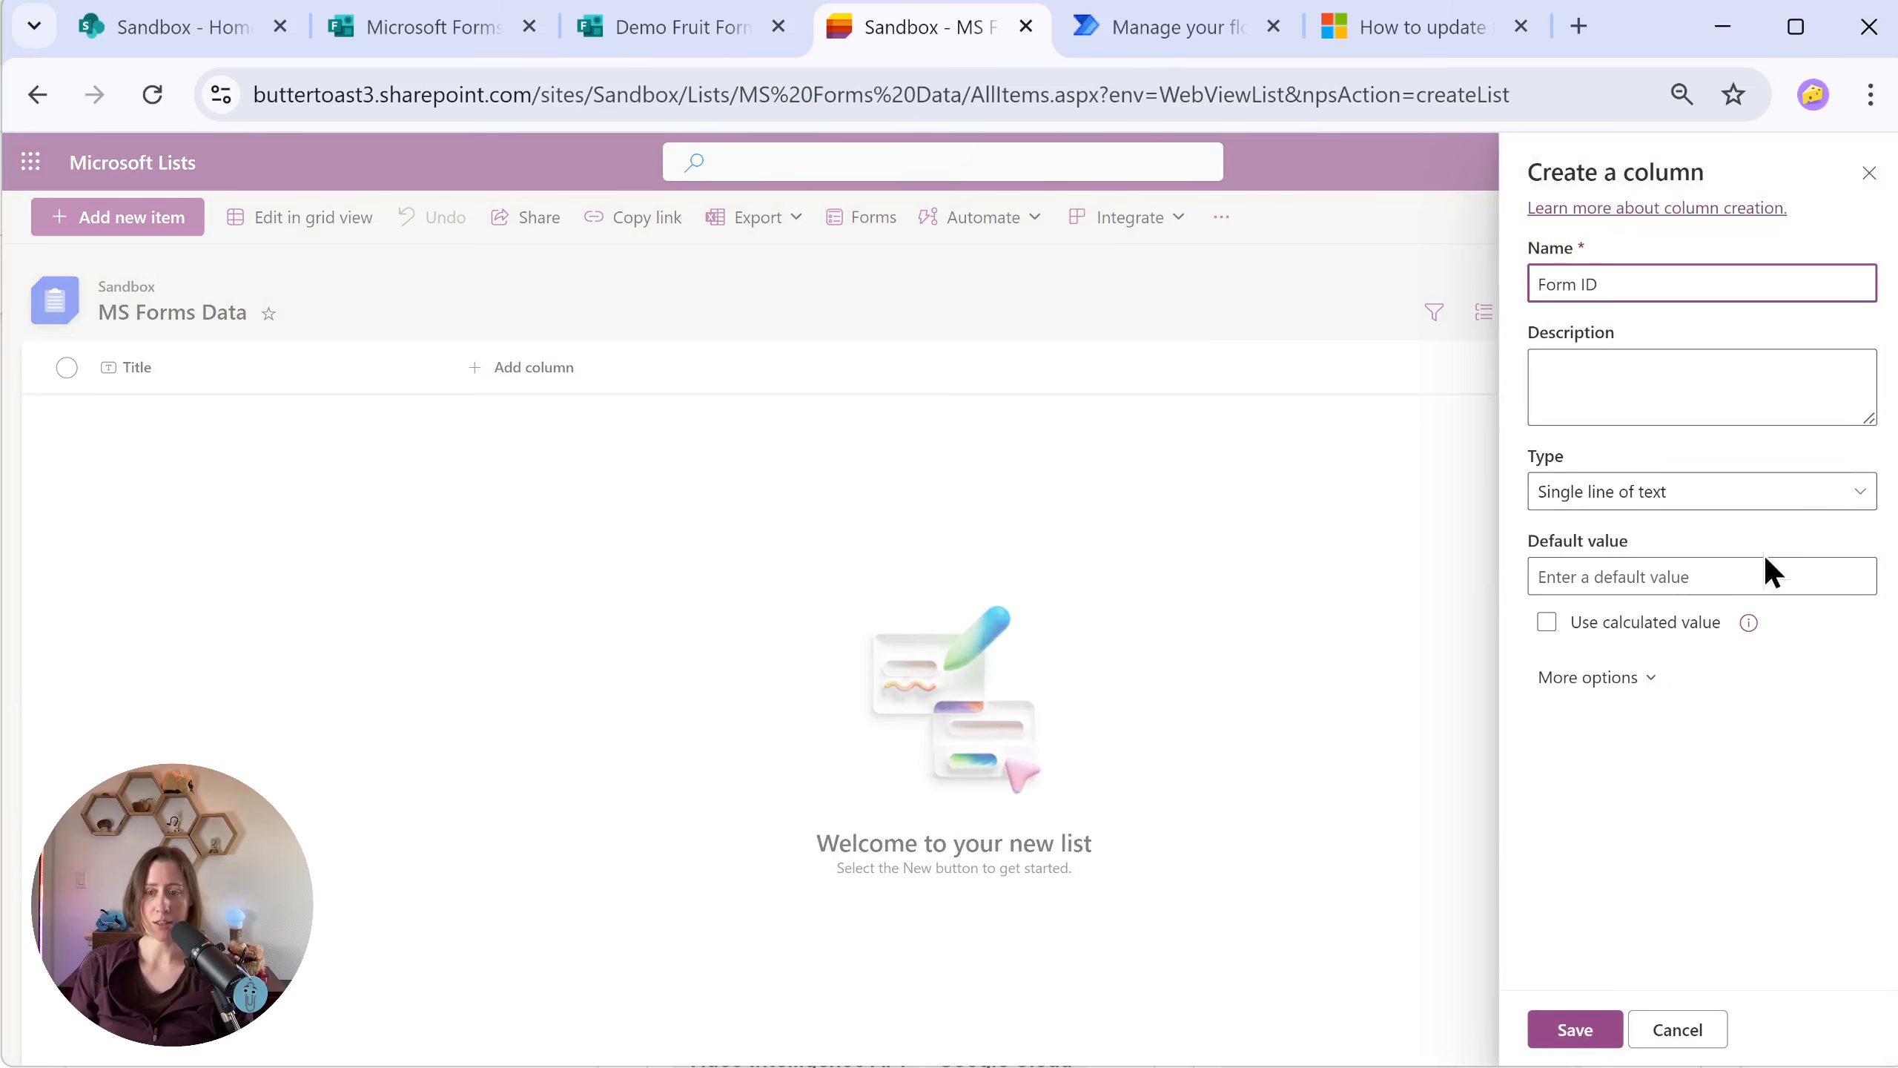
pyautogui.click(1578, 1031)
# Step: Add a multiple lines of text column named "Response Data" to the list, leaving enhanced rich text off
pyautogui.click(668, 373)
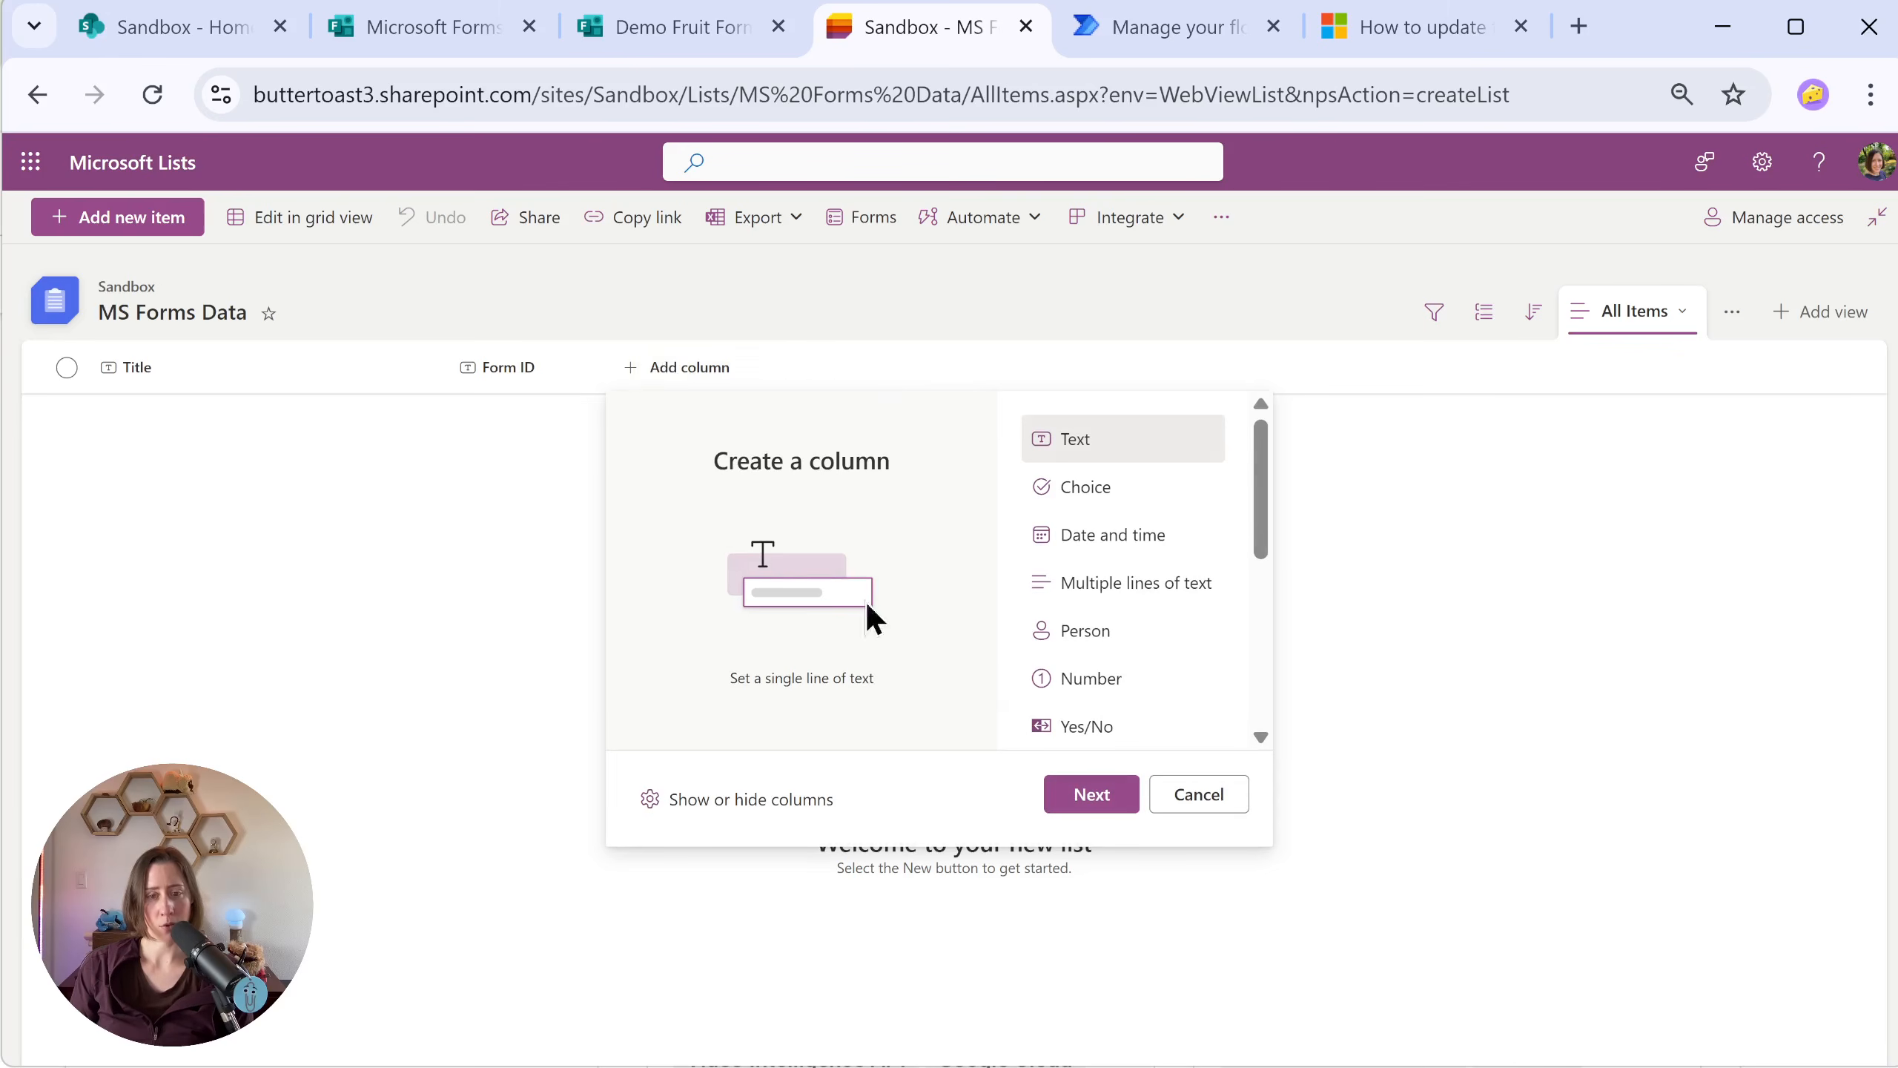
pyautogui.click(1111, 597)
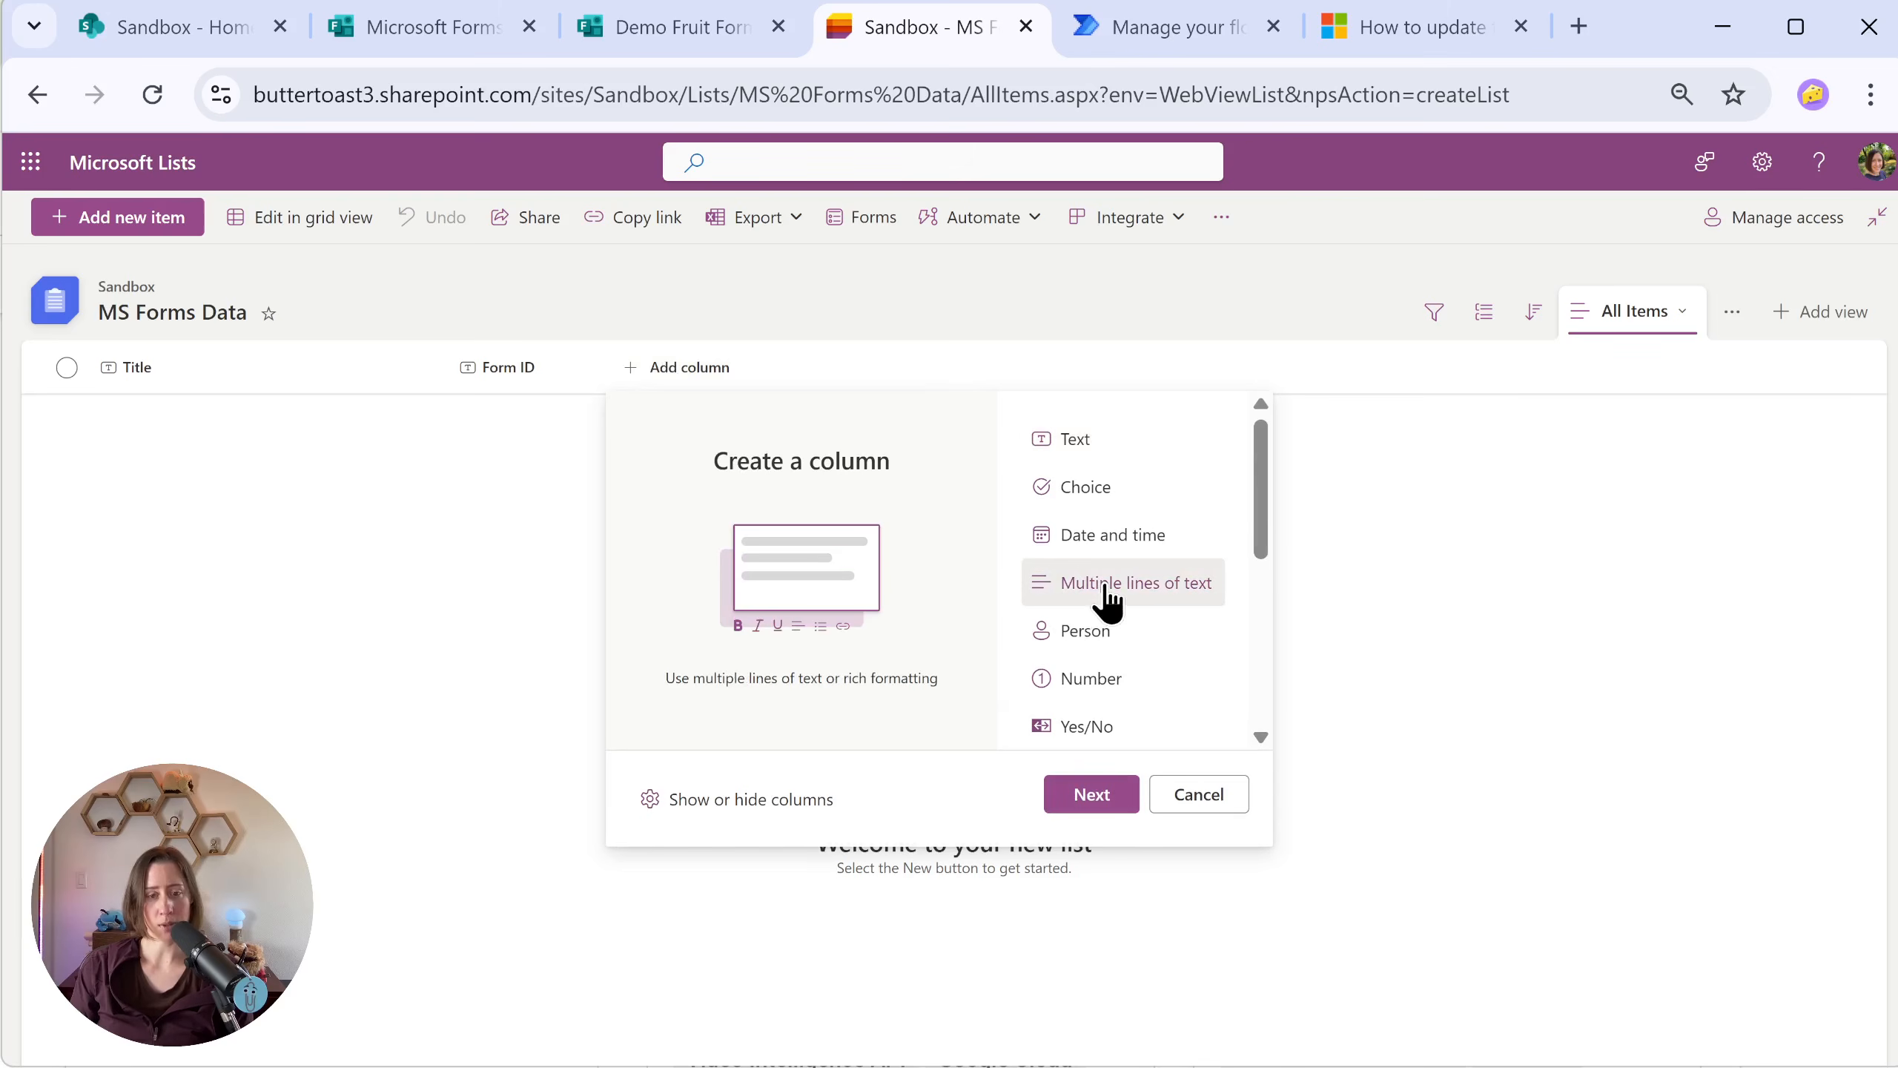
pyautogui.click(1105, 799)
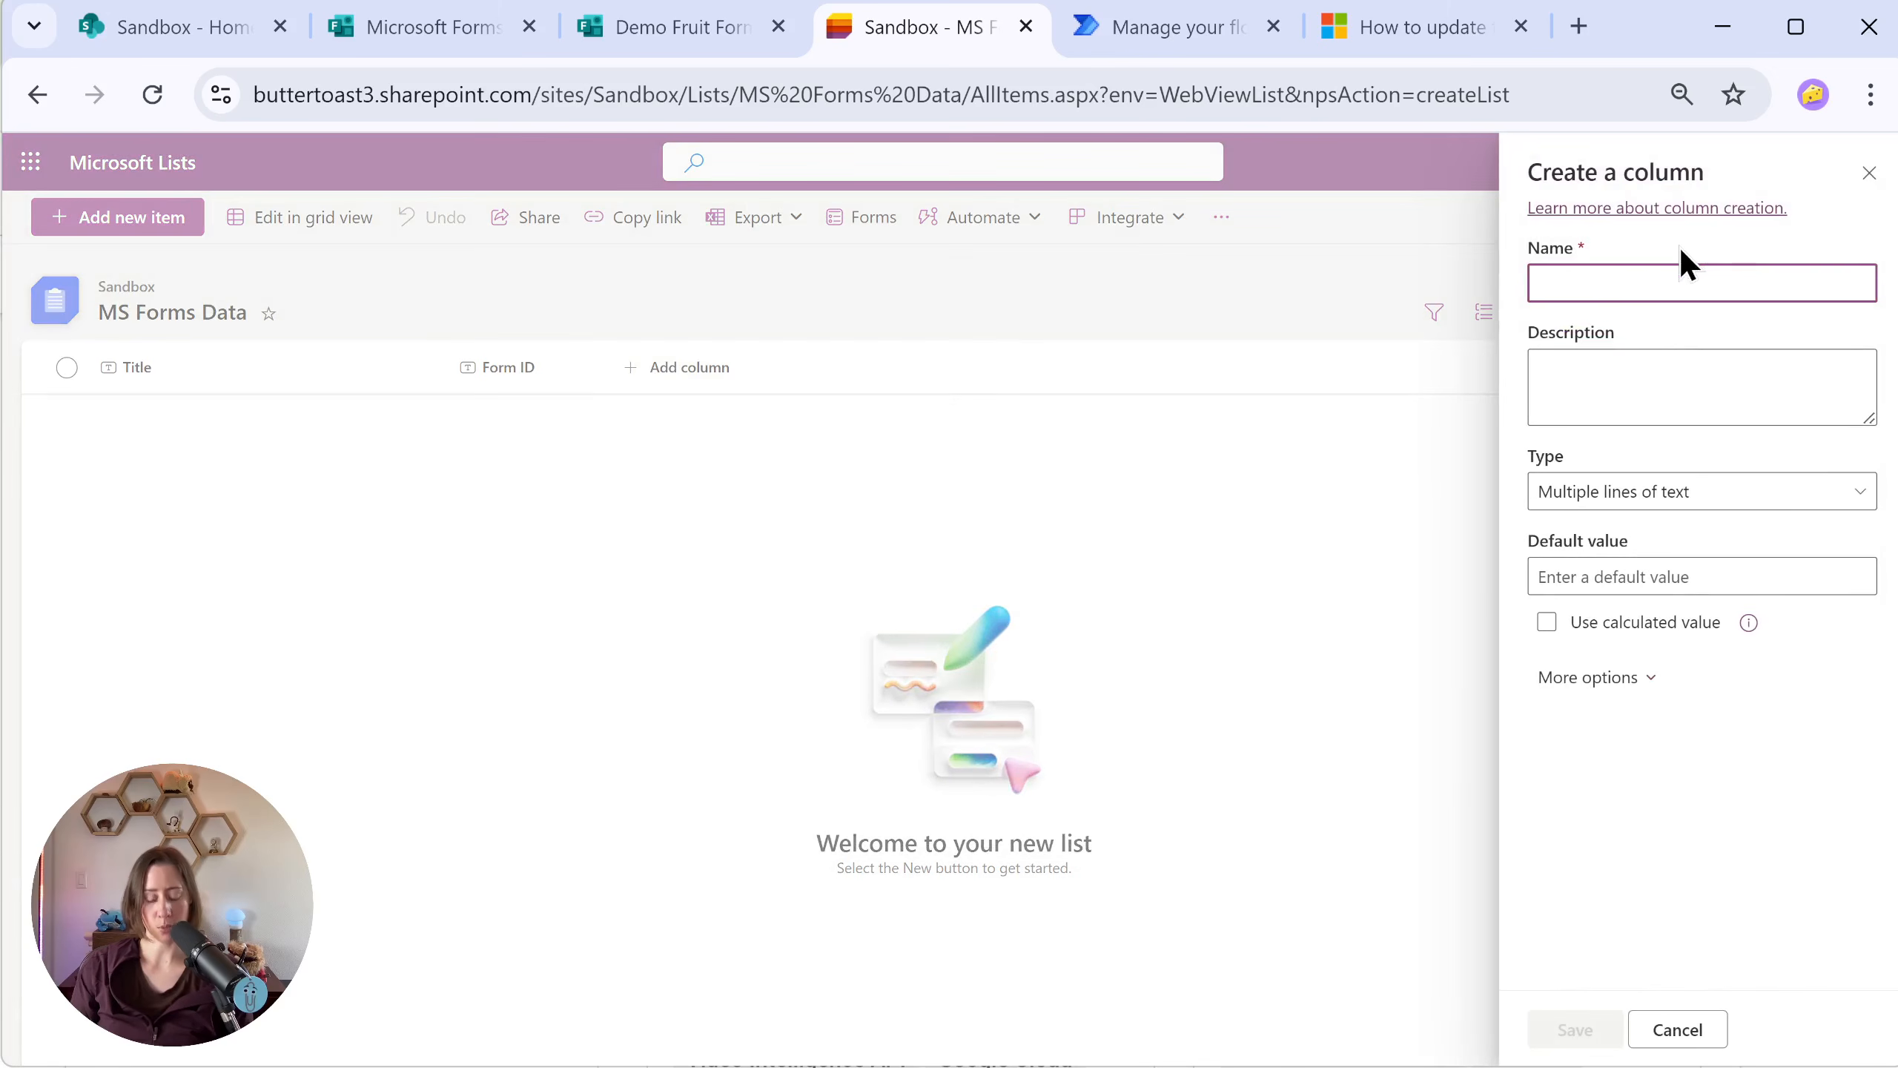
pyautogui.write('Response Data')
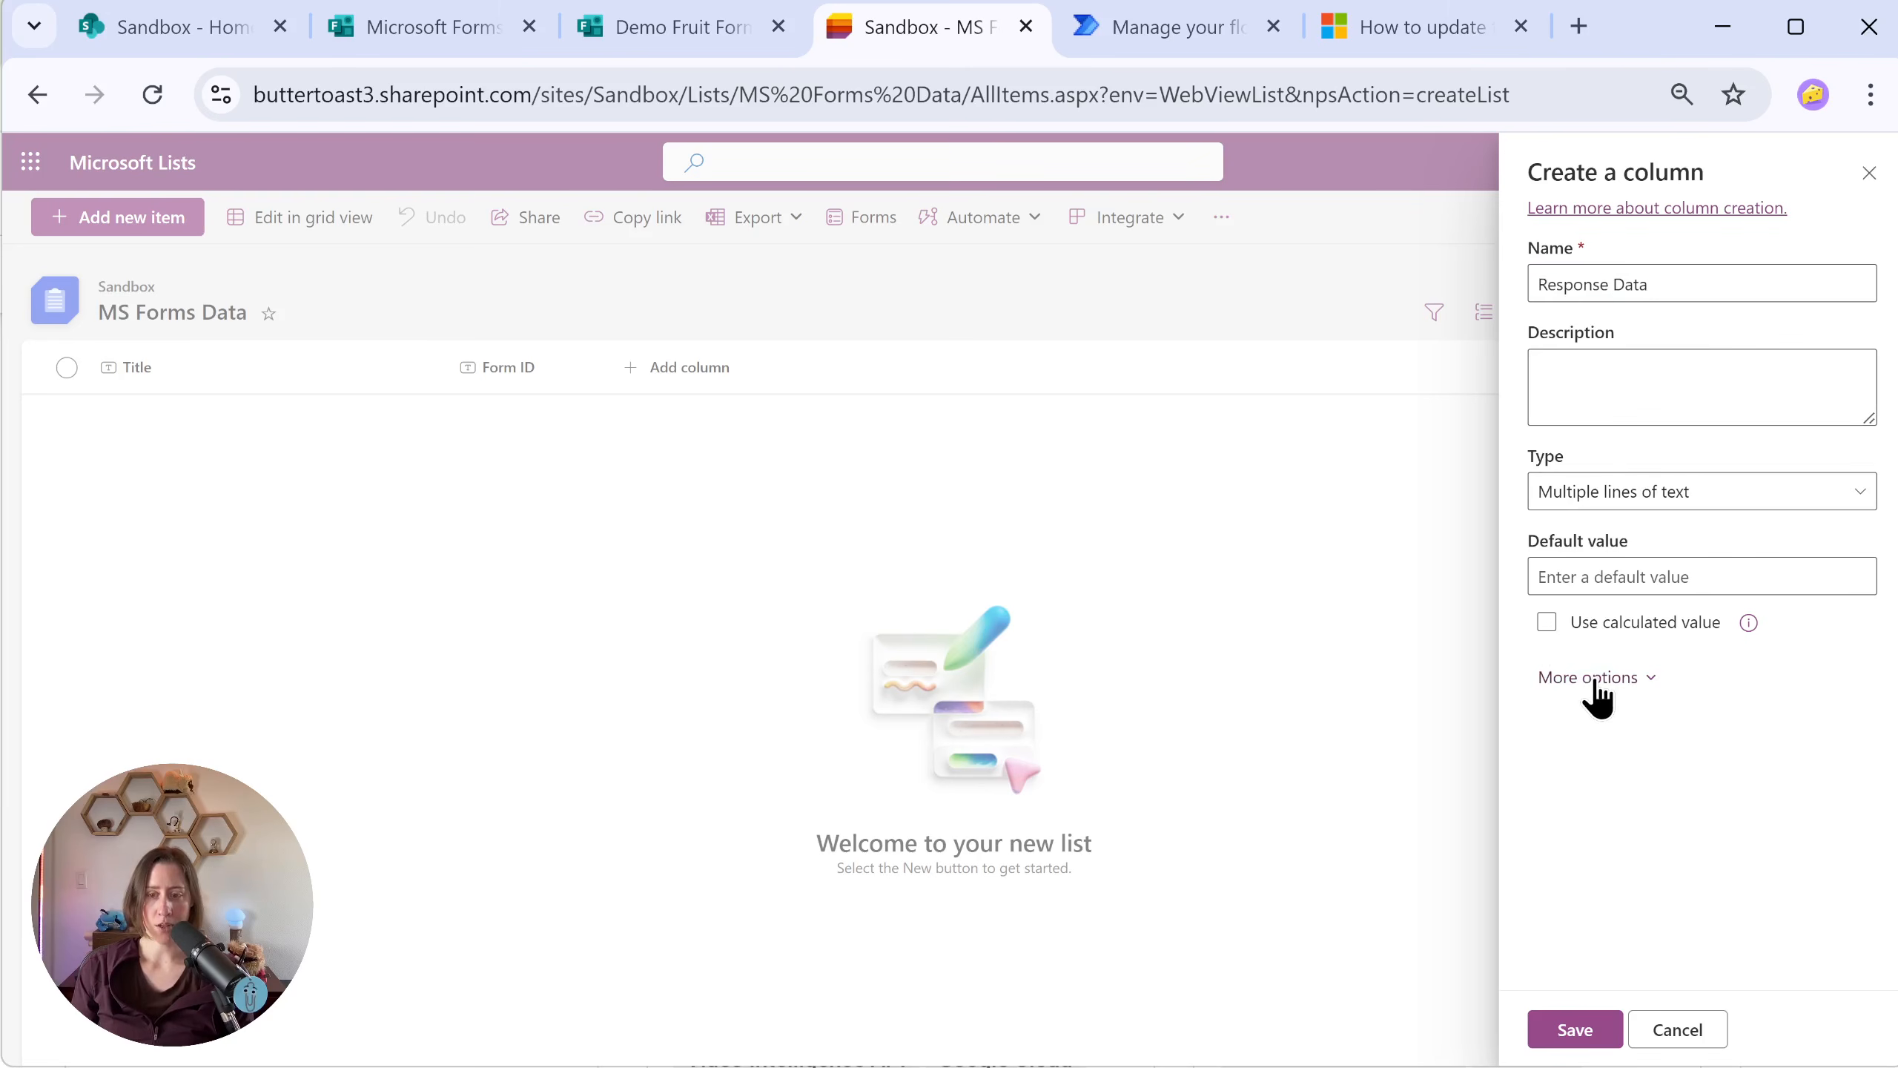
pyautogui.click(1592, 679)
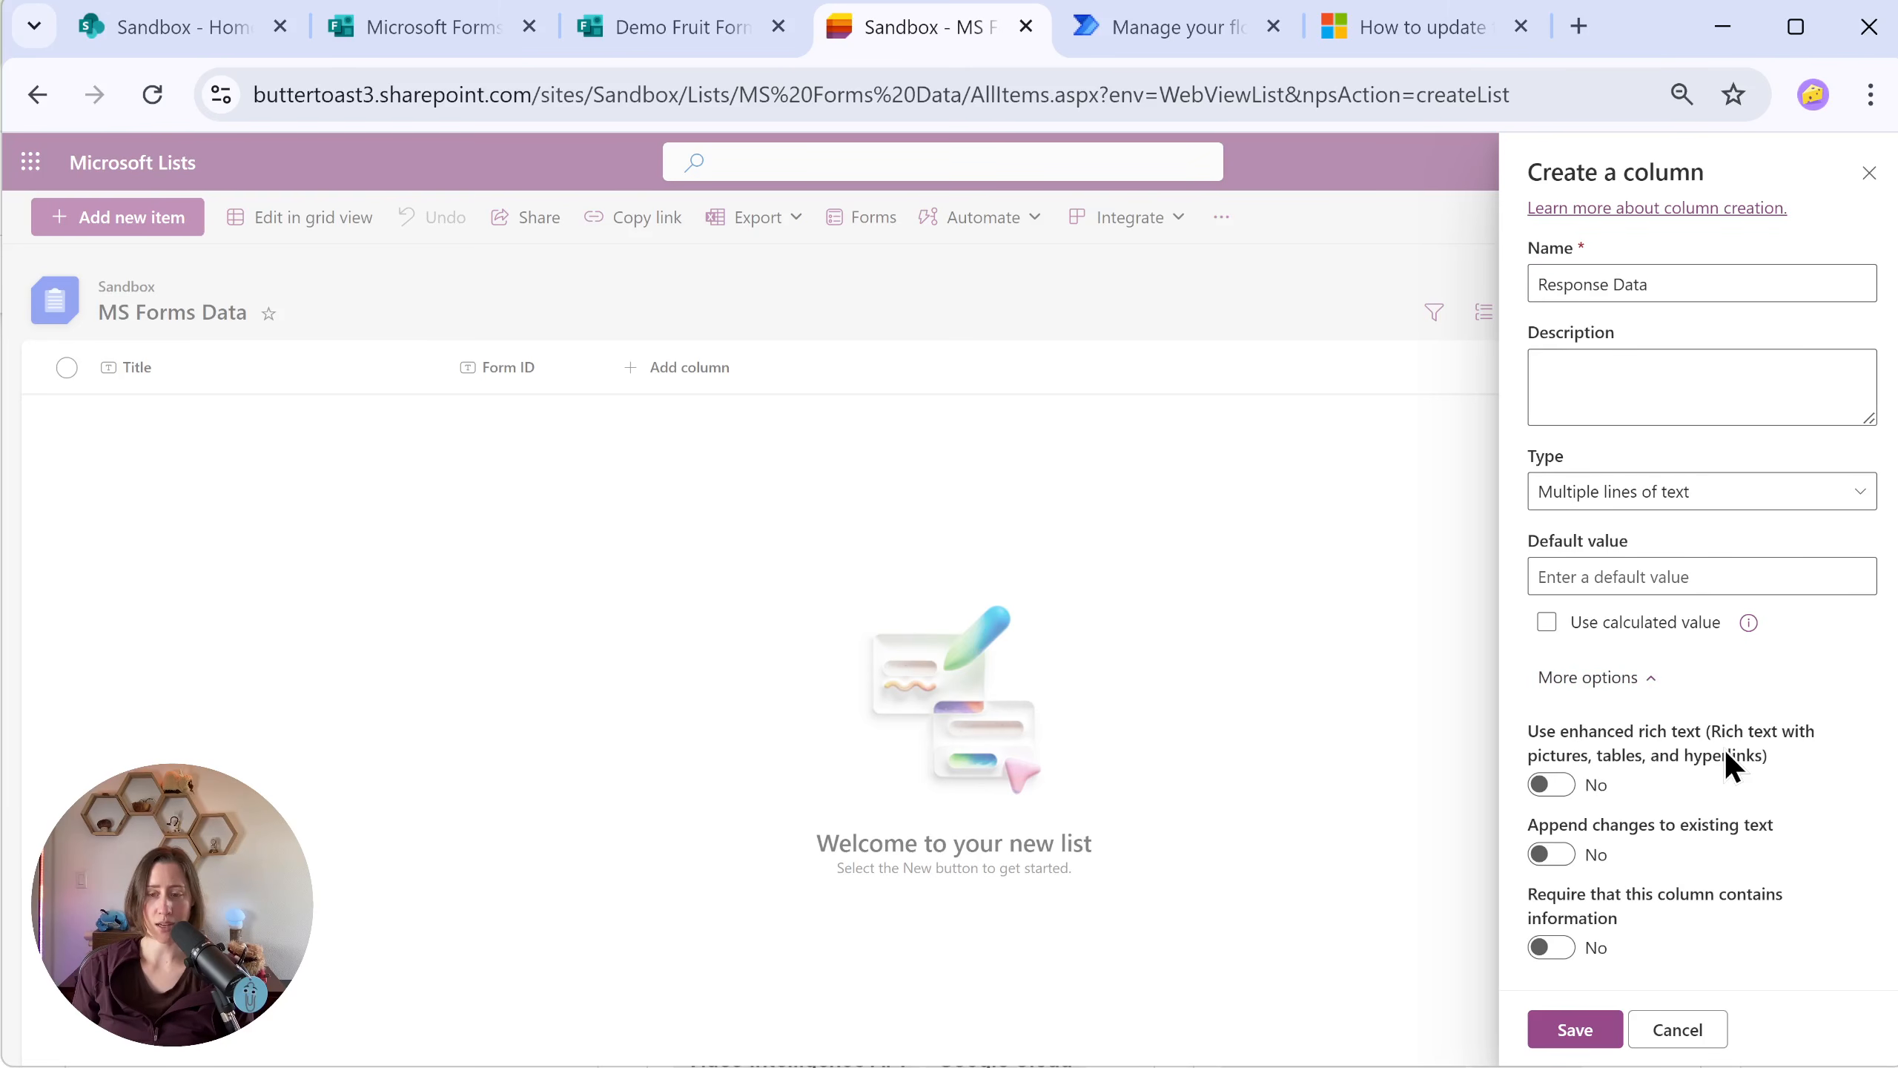
pyautogui.click(1554, 1036)
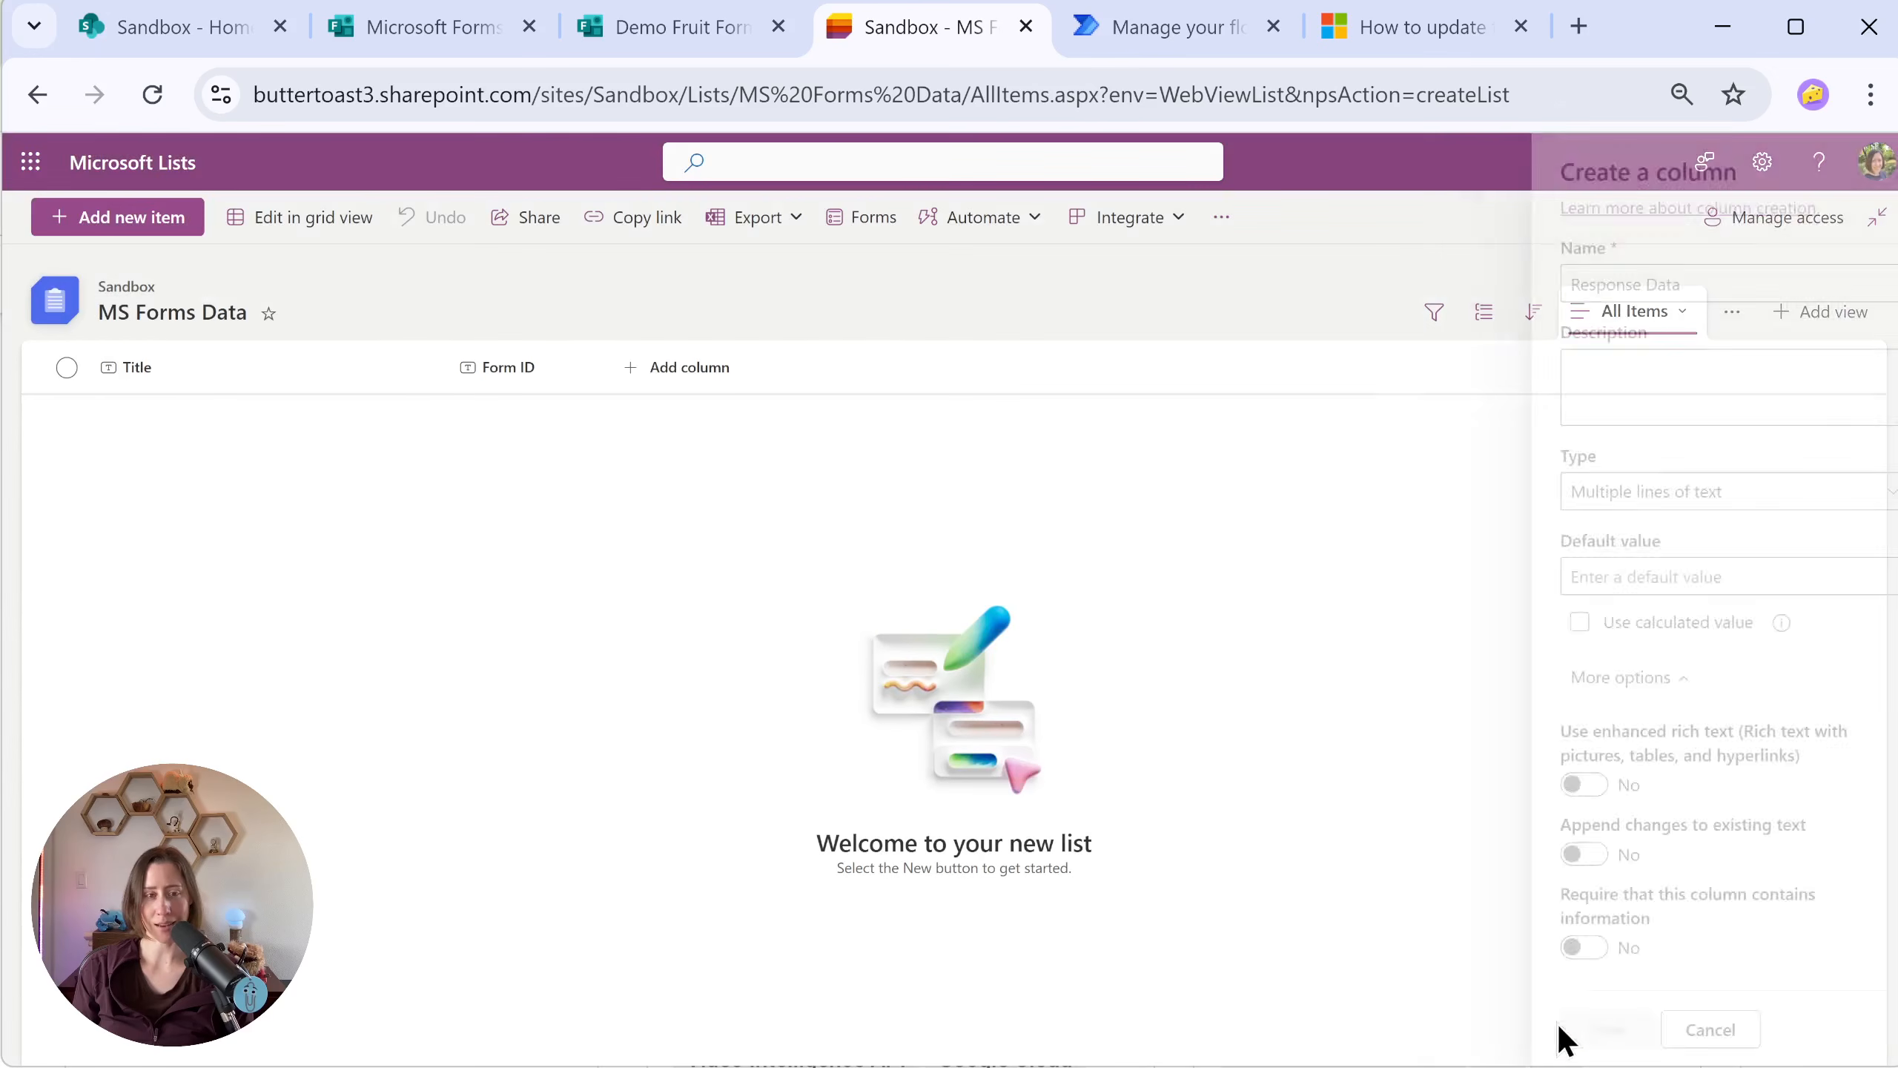
# Step: Rename the list's Title column to "Response ID"
pyautogui.click(164, 370)
pyautogui.moveTo(213, 595)
pyautogui.click(387, 595)
pyautogui.write('Rsponse ID')
pyautogui.click(982, 665)
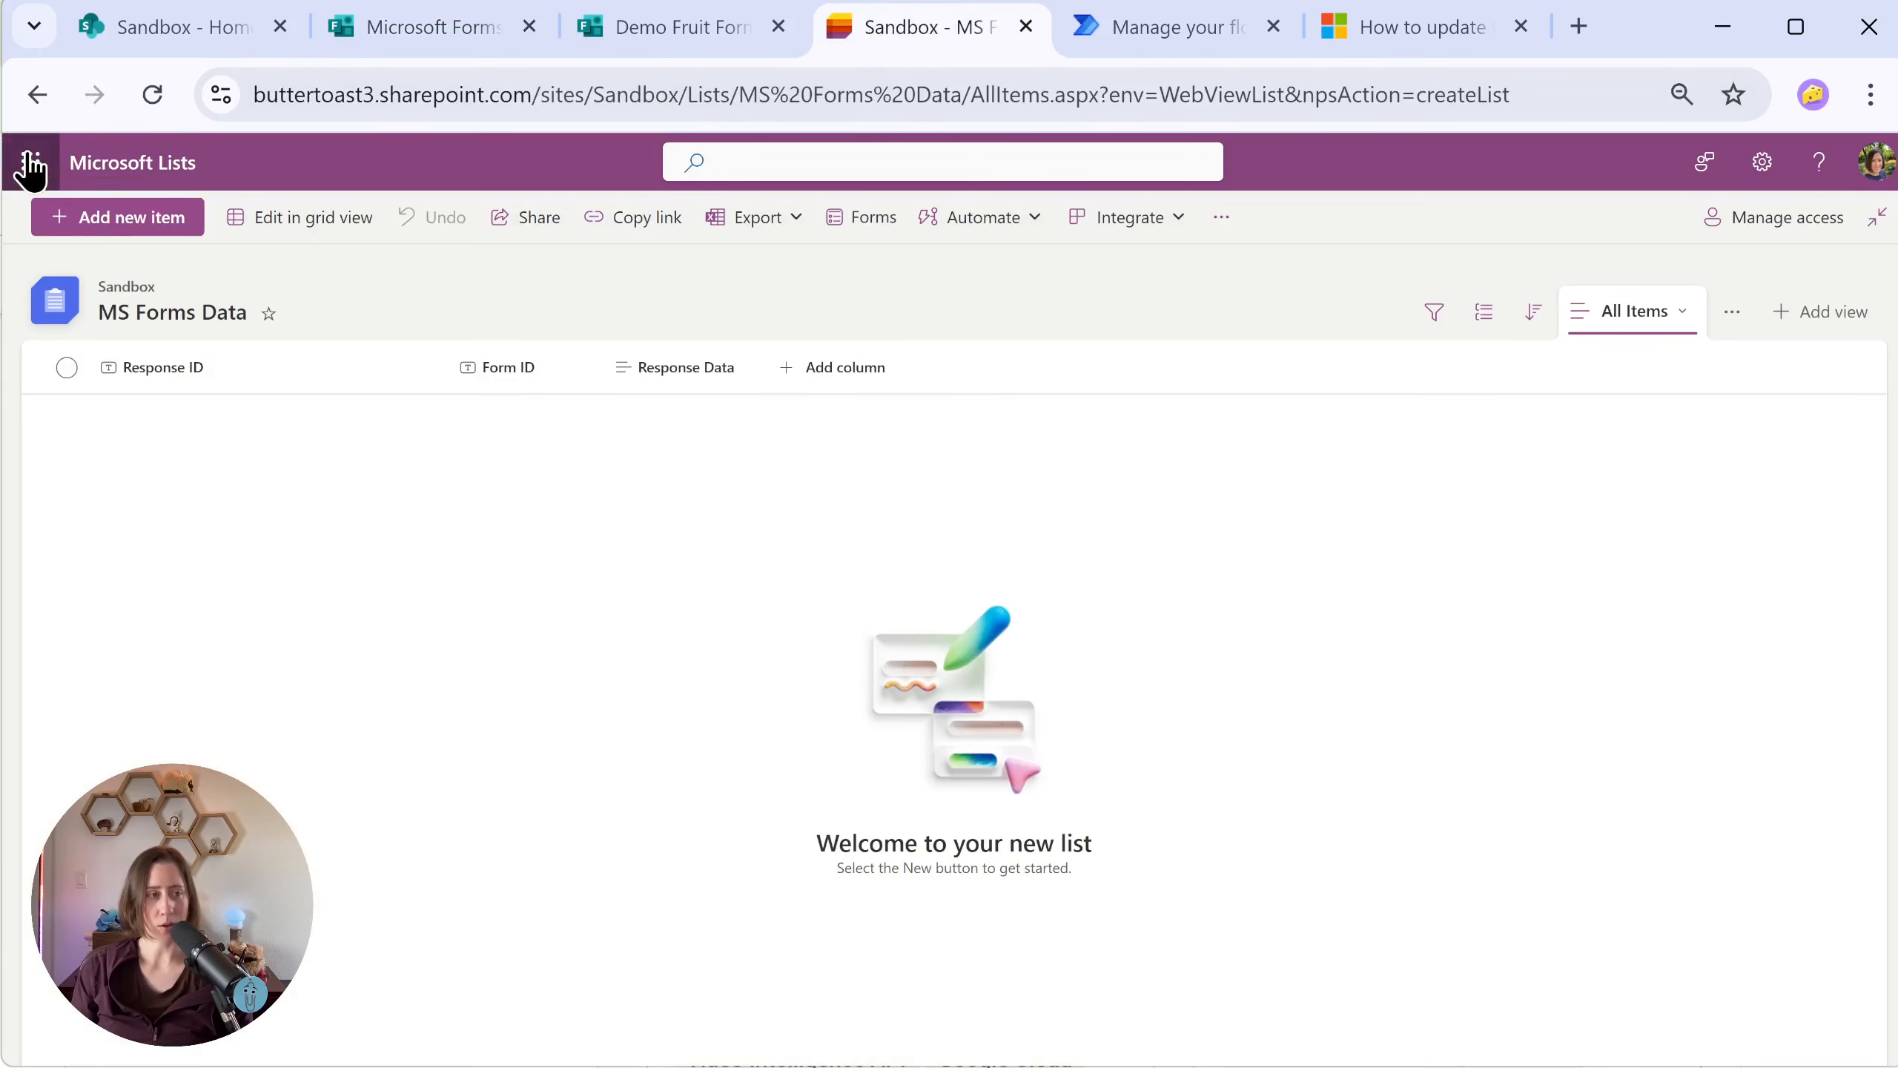
# Step: Open Power Automate from the Microsoft 365 apps and go to My flows
pyautogui.click(30, 163)
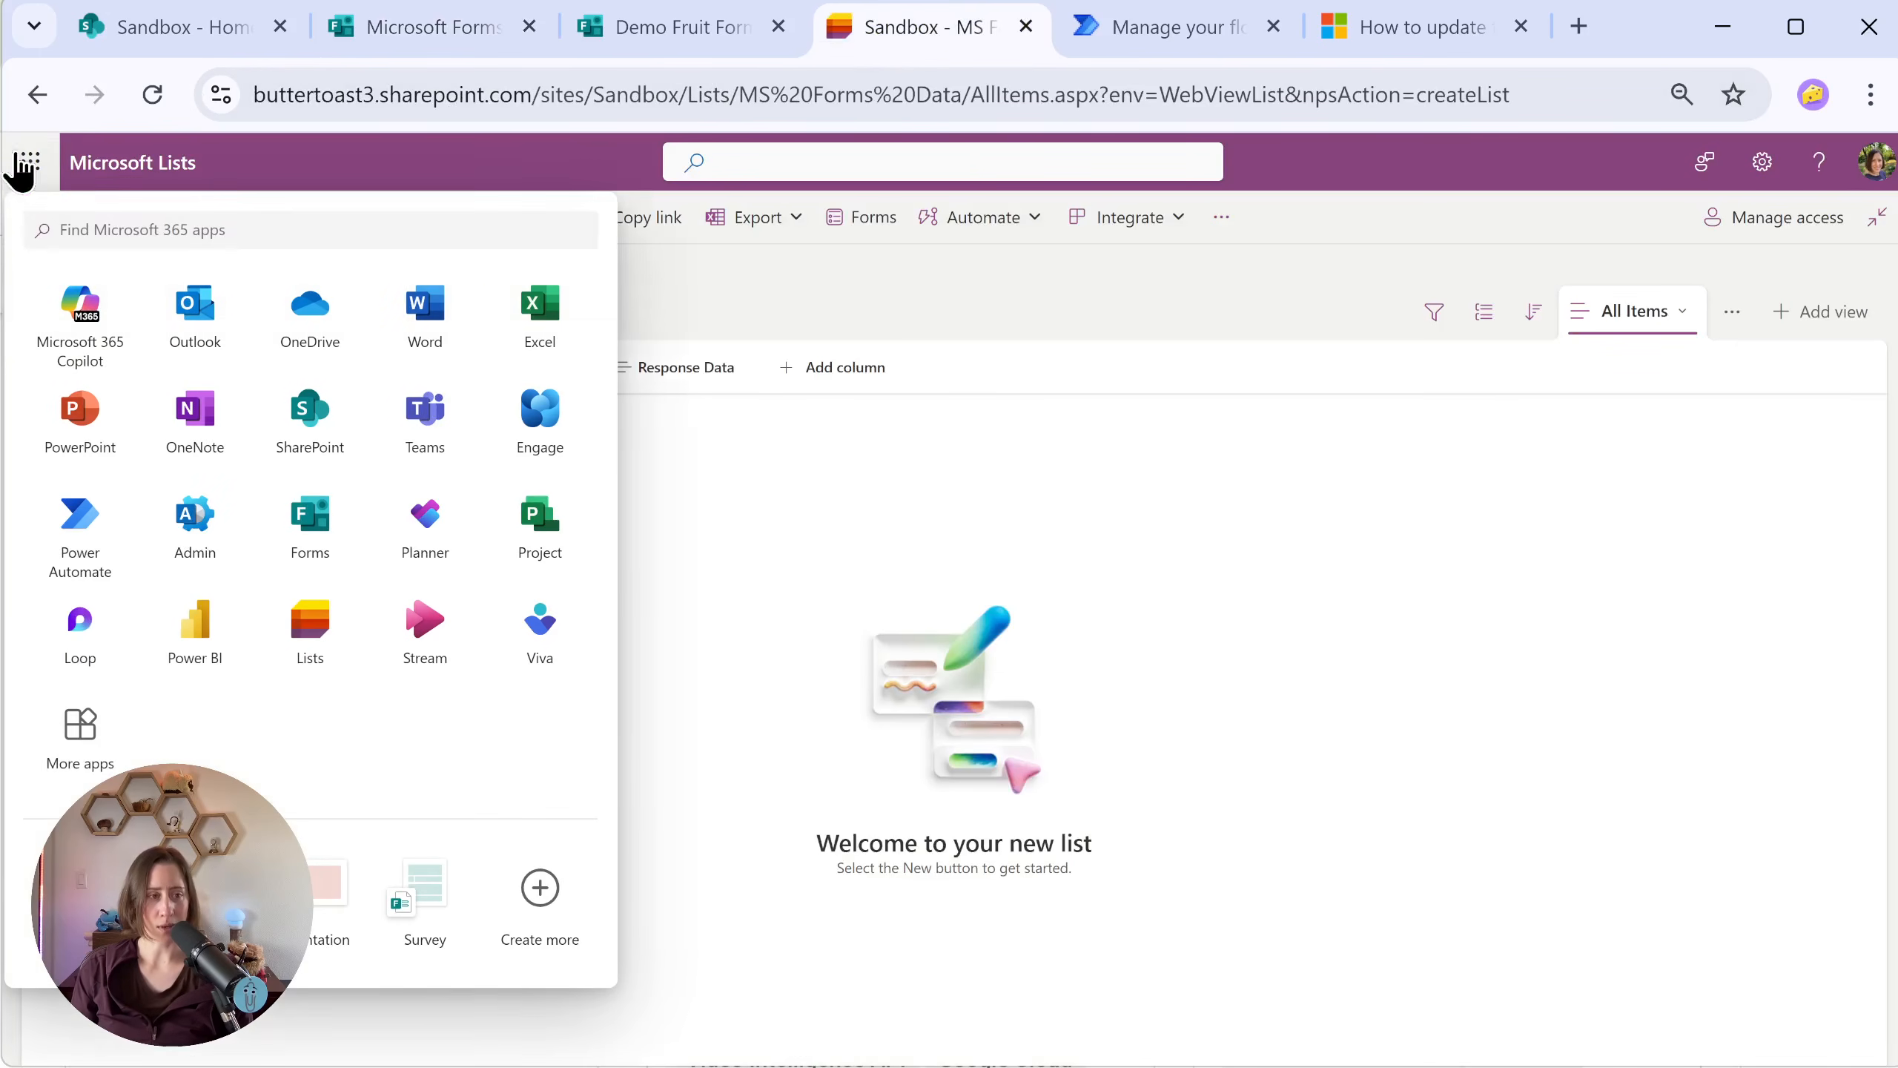
pyautogui.click(75, 562)
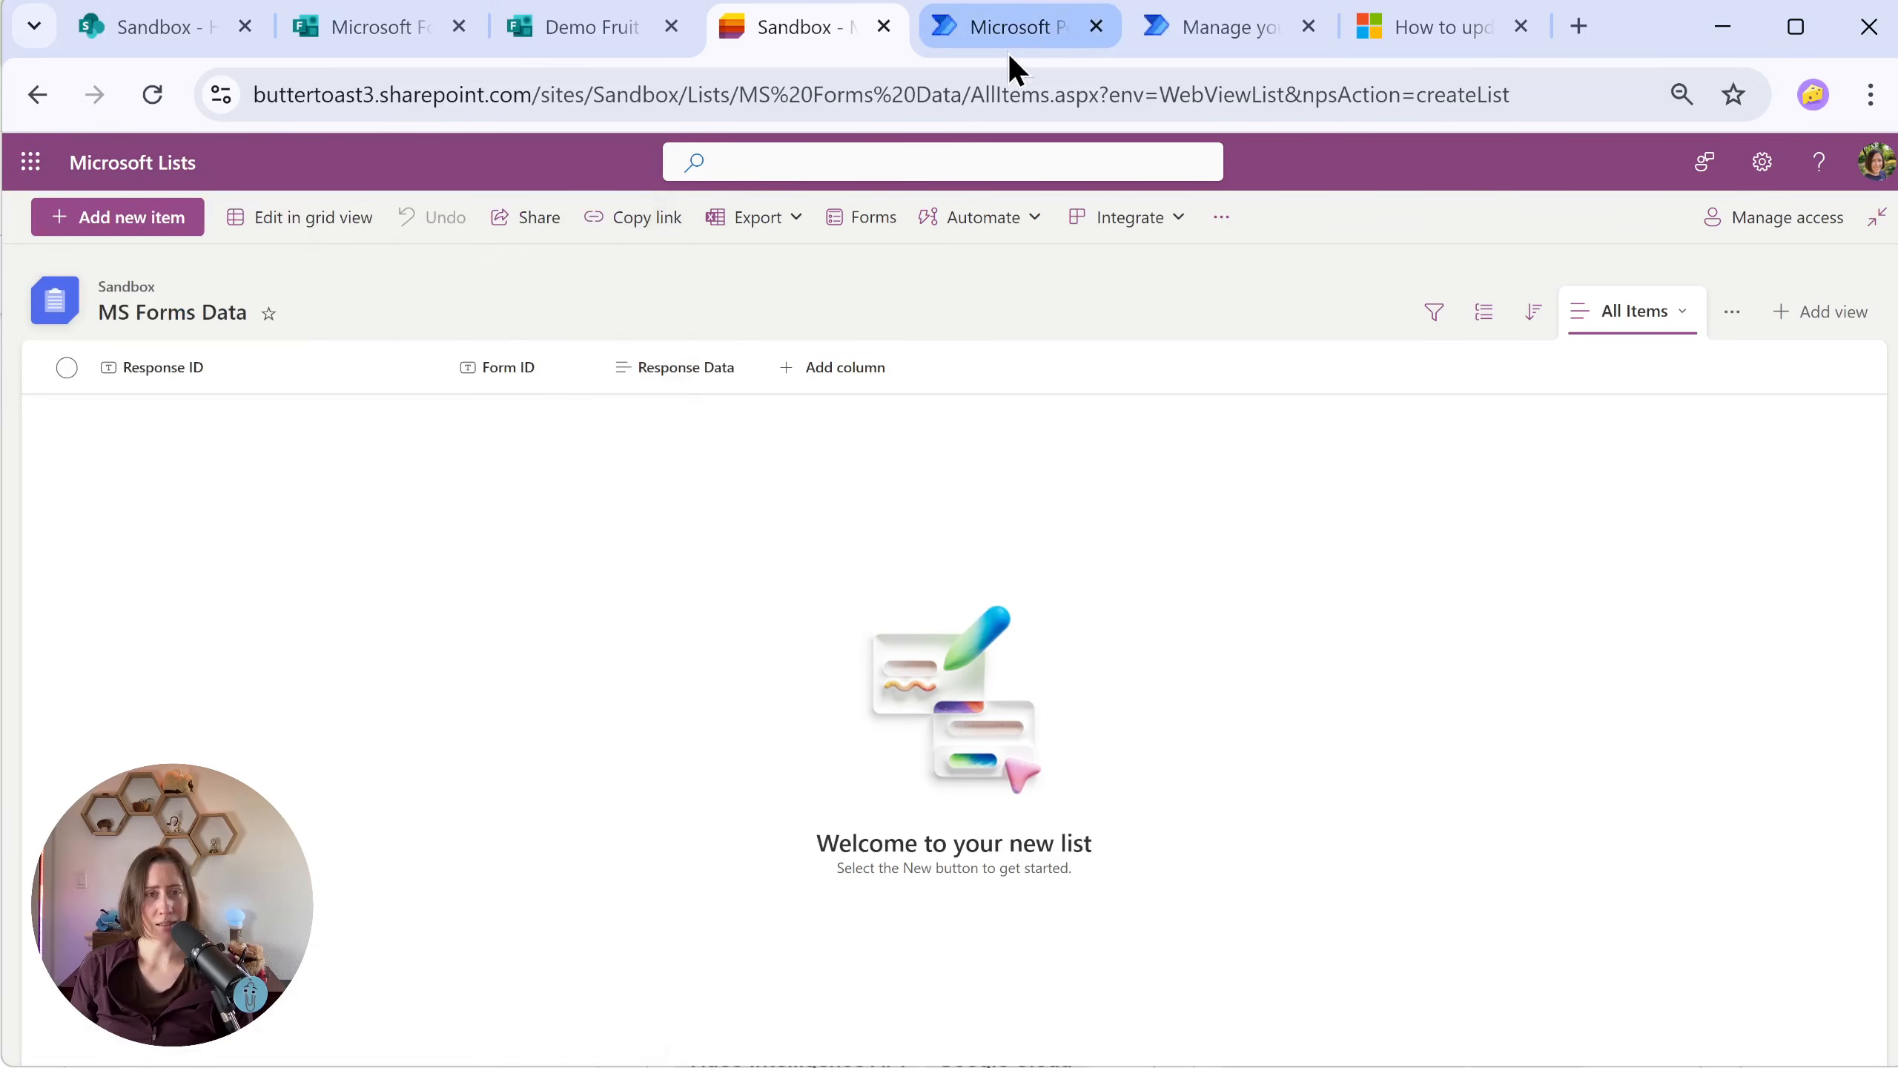
pyautogui.click(1020, 31)
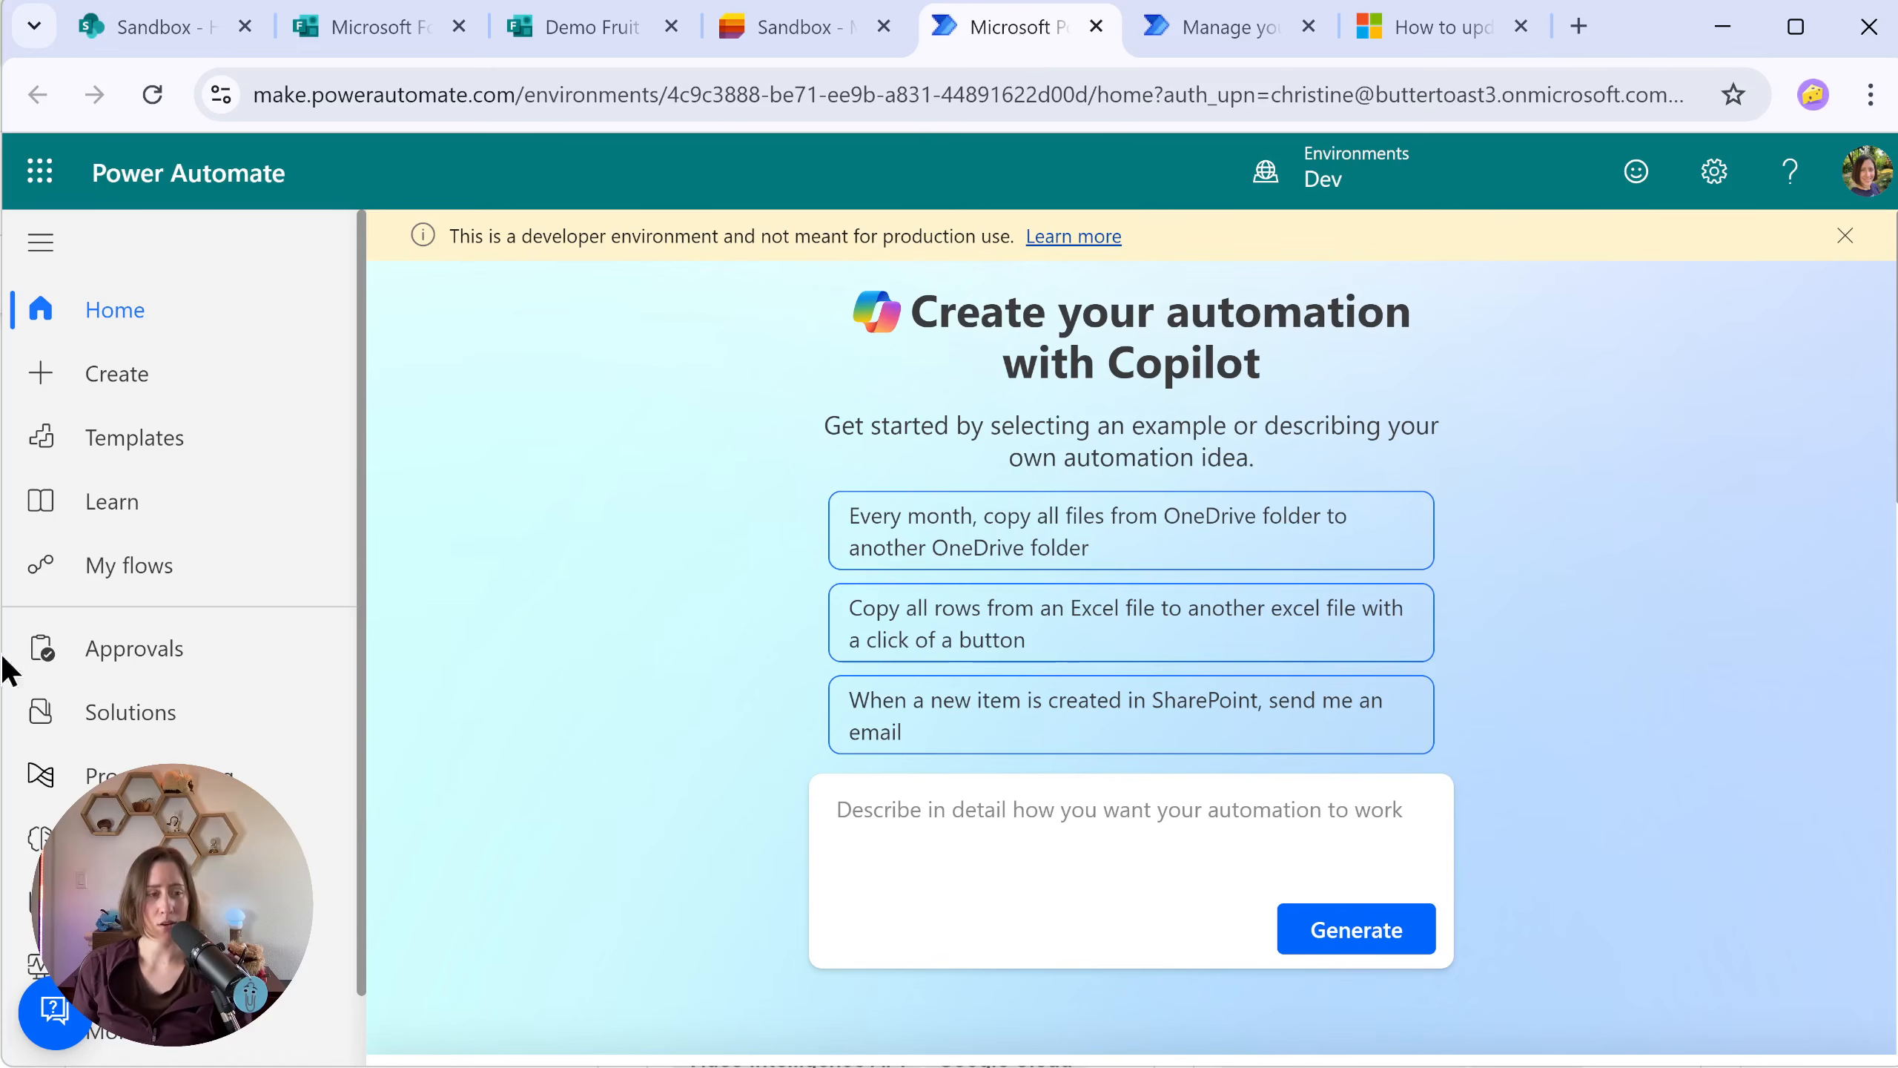
pyautogui.click(140, 564)
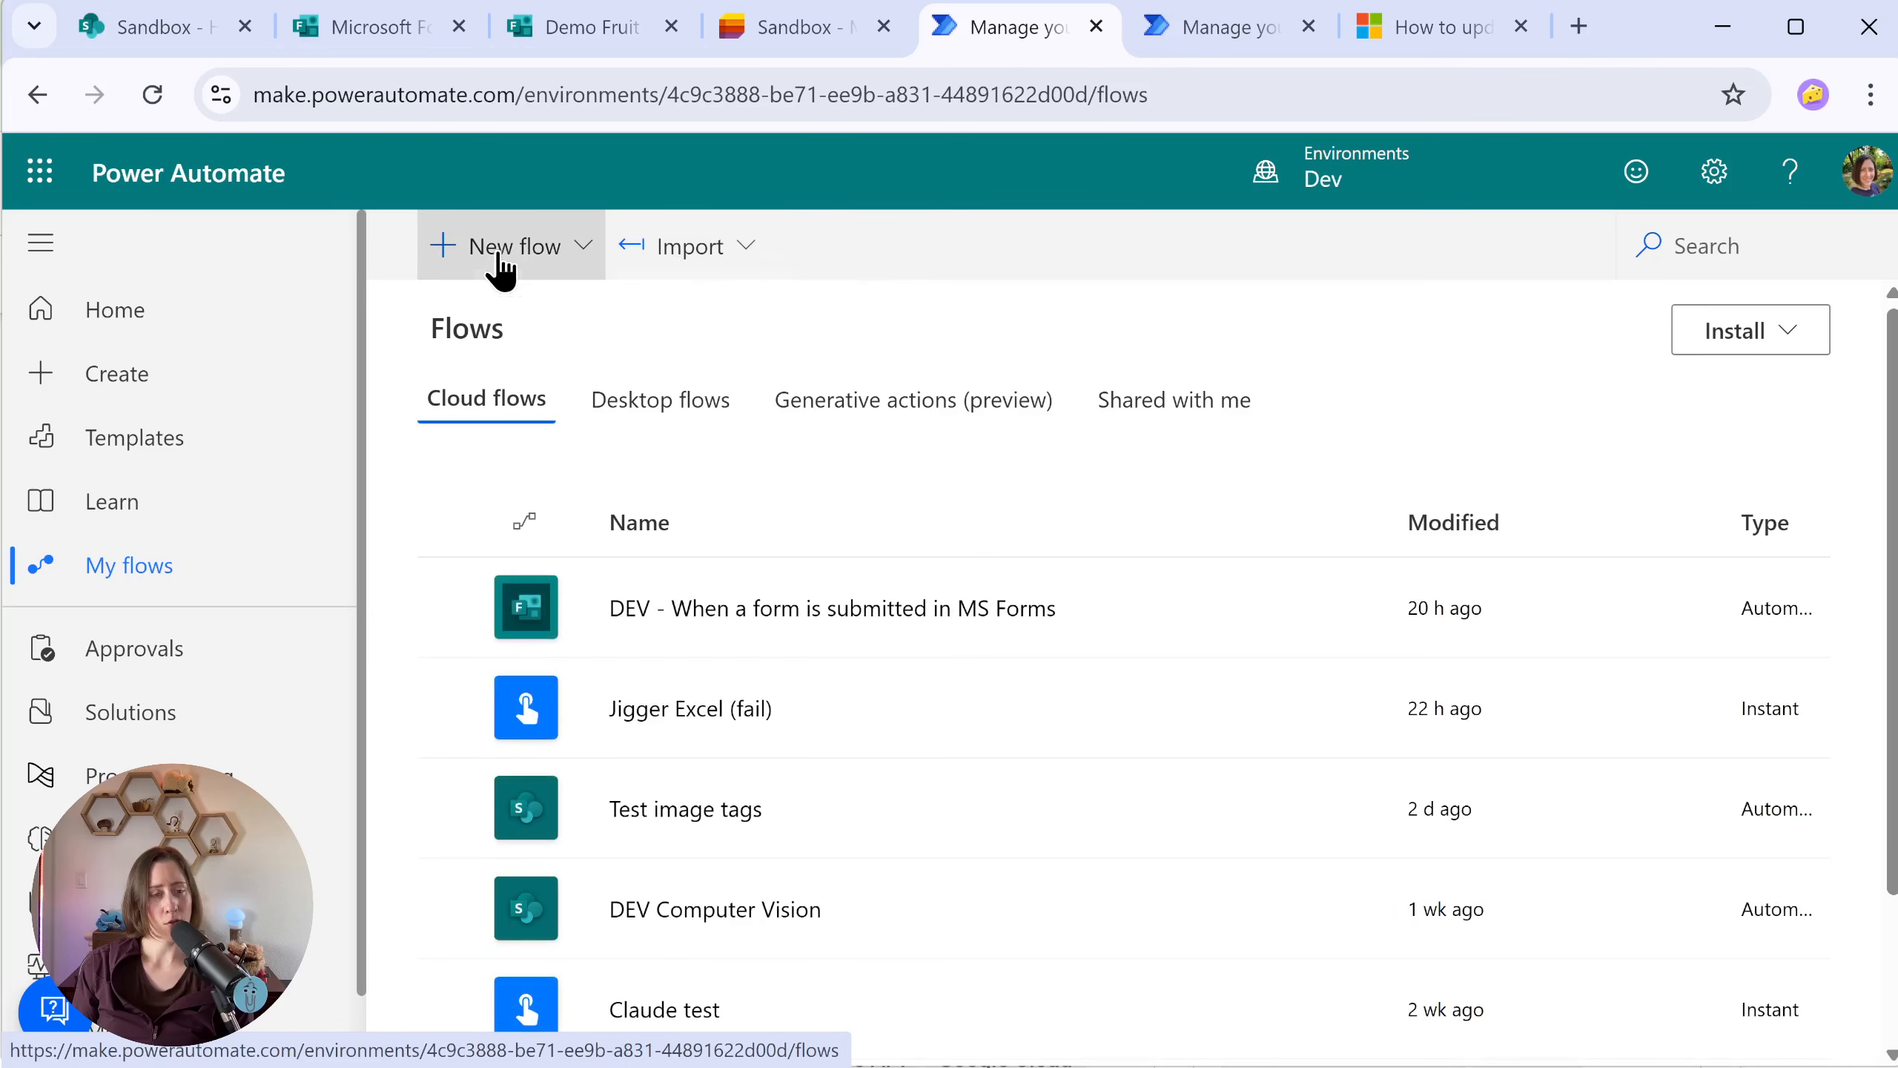
# Step: Create an automated cloud flow named "Send Fruit Form Data to Lists" with the Microsoft Forms trigger "When a new response is submitted"
pyautogui.click(497, 258)
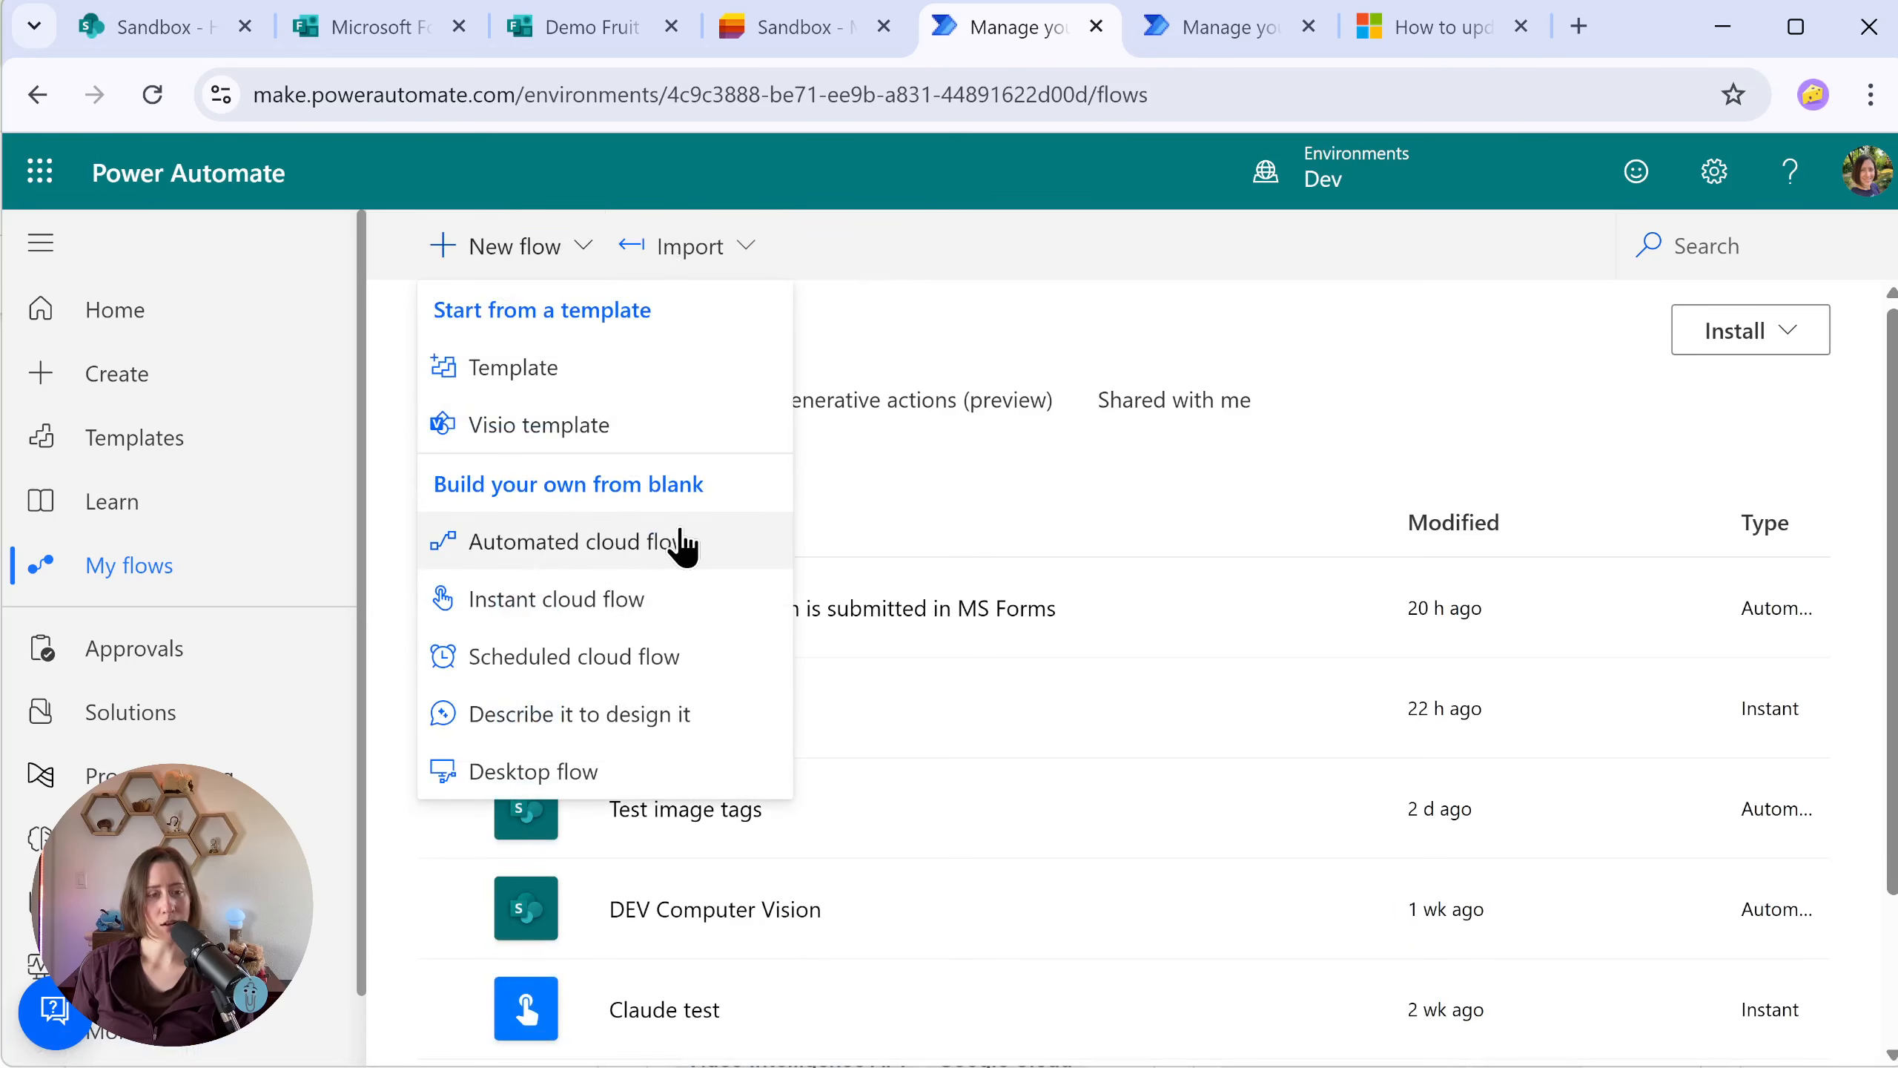
pyautogui.click(682, 544)
pyautogui.click(1433, 307)
pyautogui.write('Send Fruit Form Data to Lists')
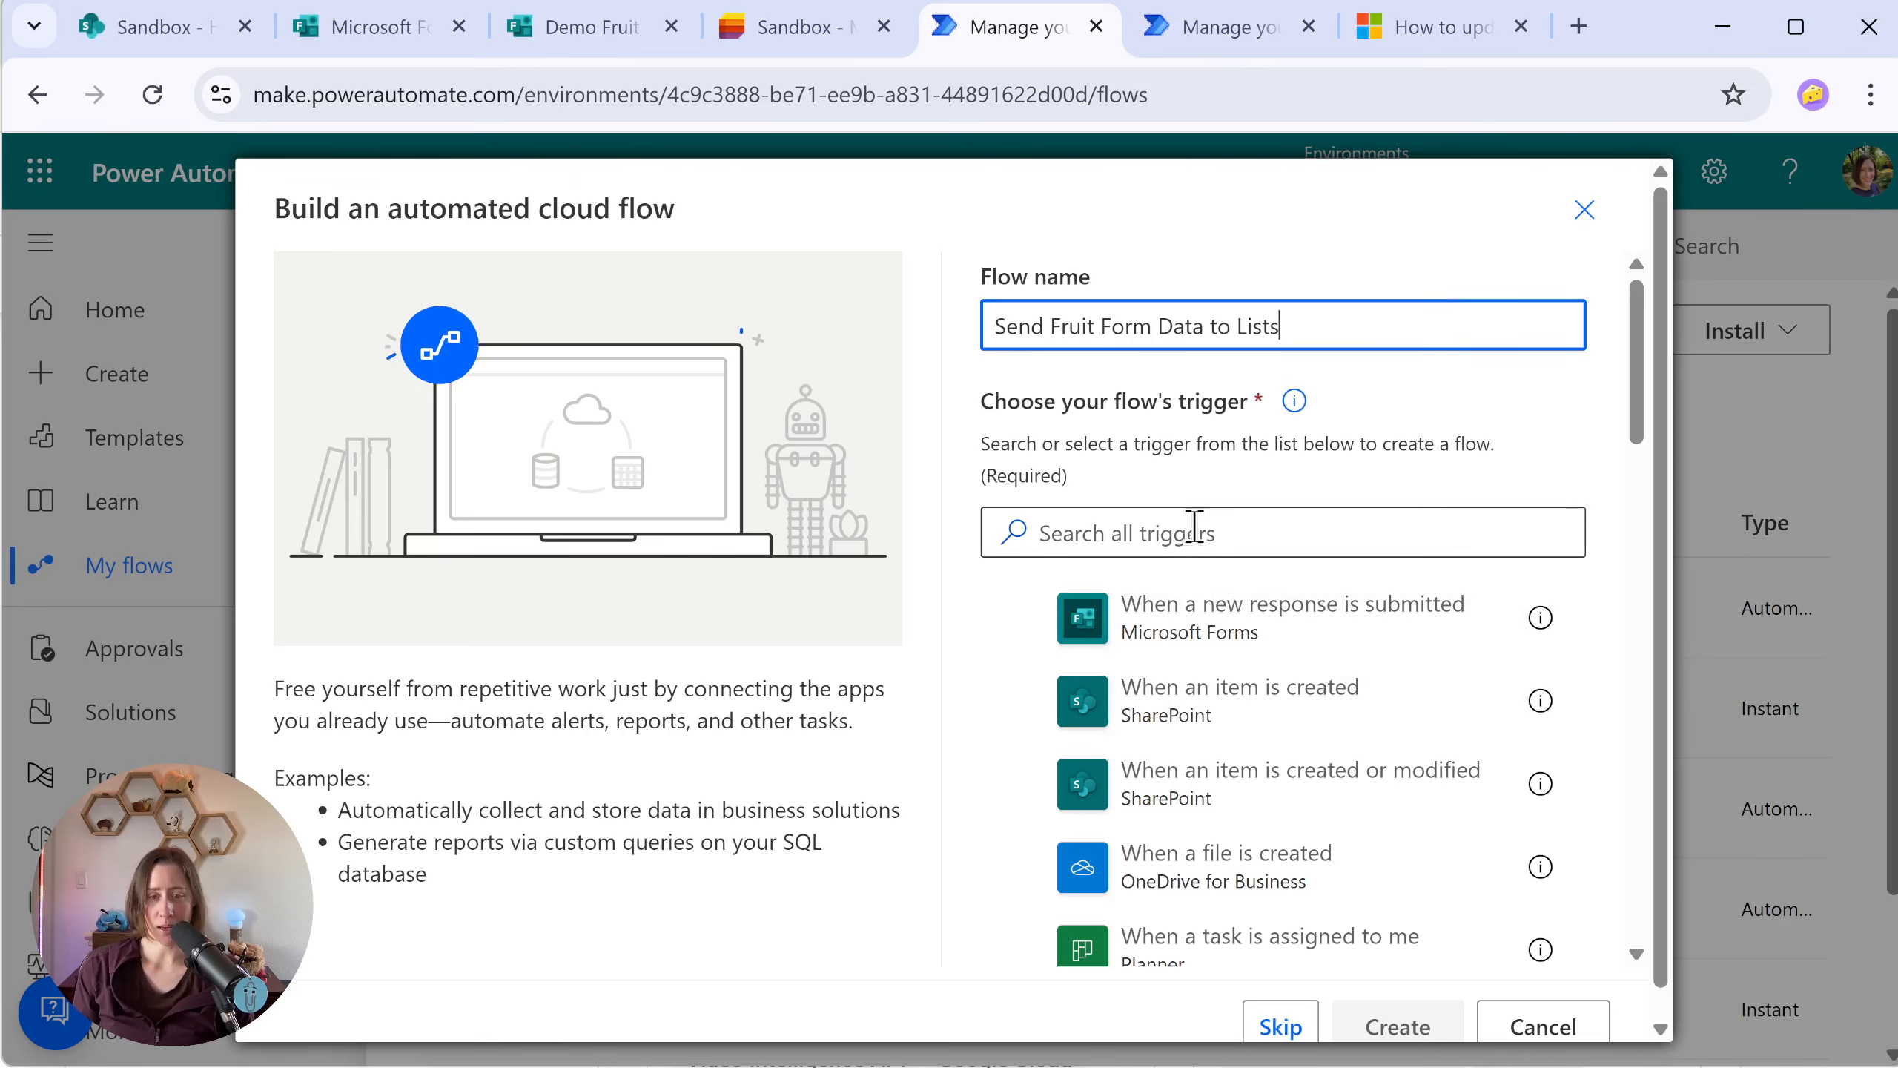
pyautogui.click(1330, 643)
pyautogui.click(1424, 1033)
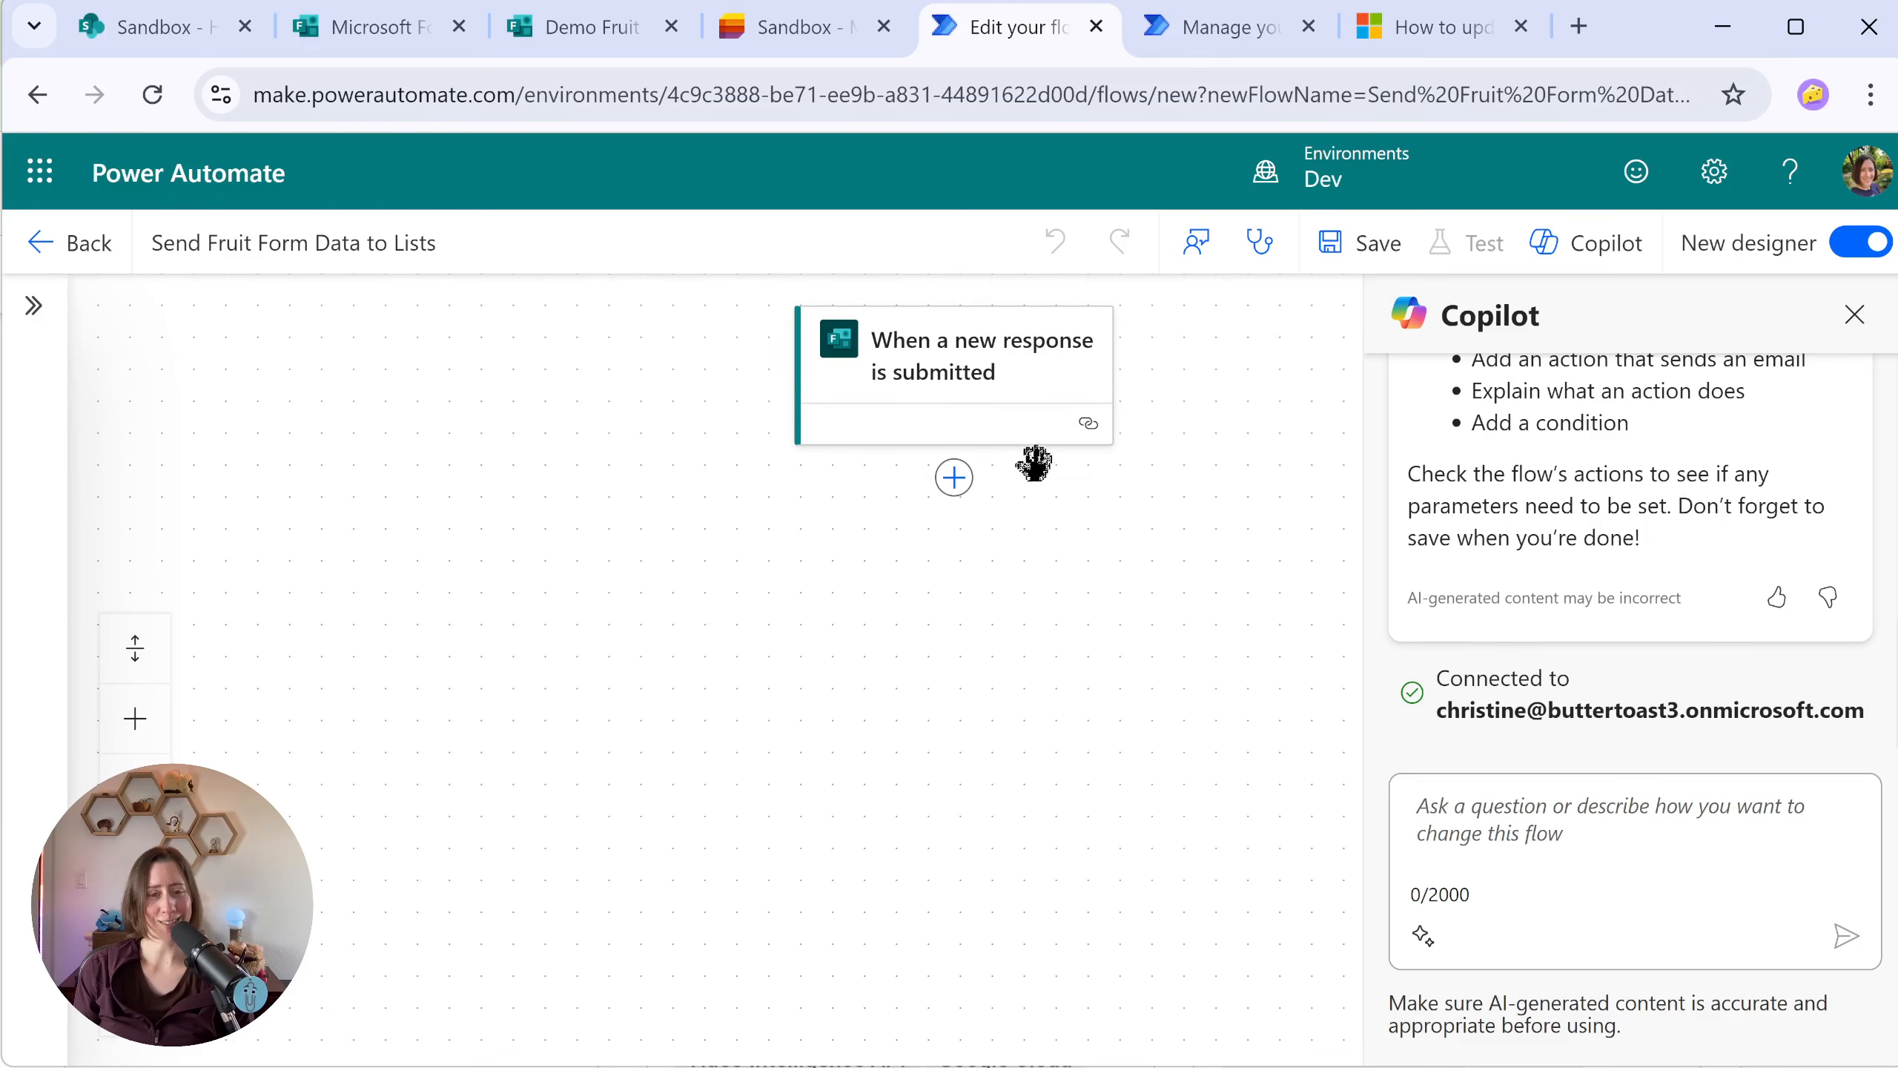
# Step: Open the parameters of the new-response trigger and choose to enter a custom value for the Form Id
pyautogui.click(1091, 430)
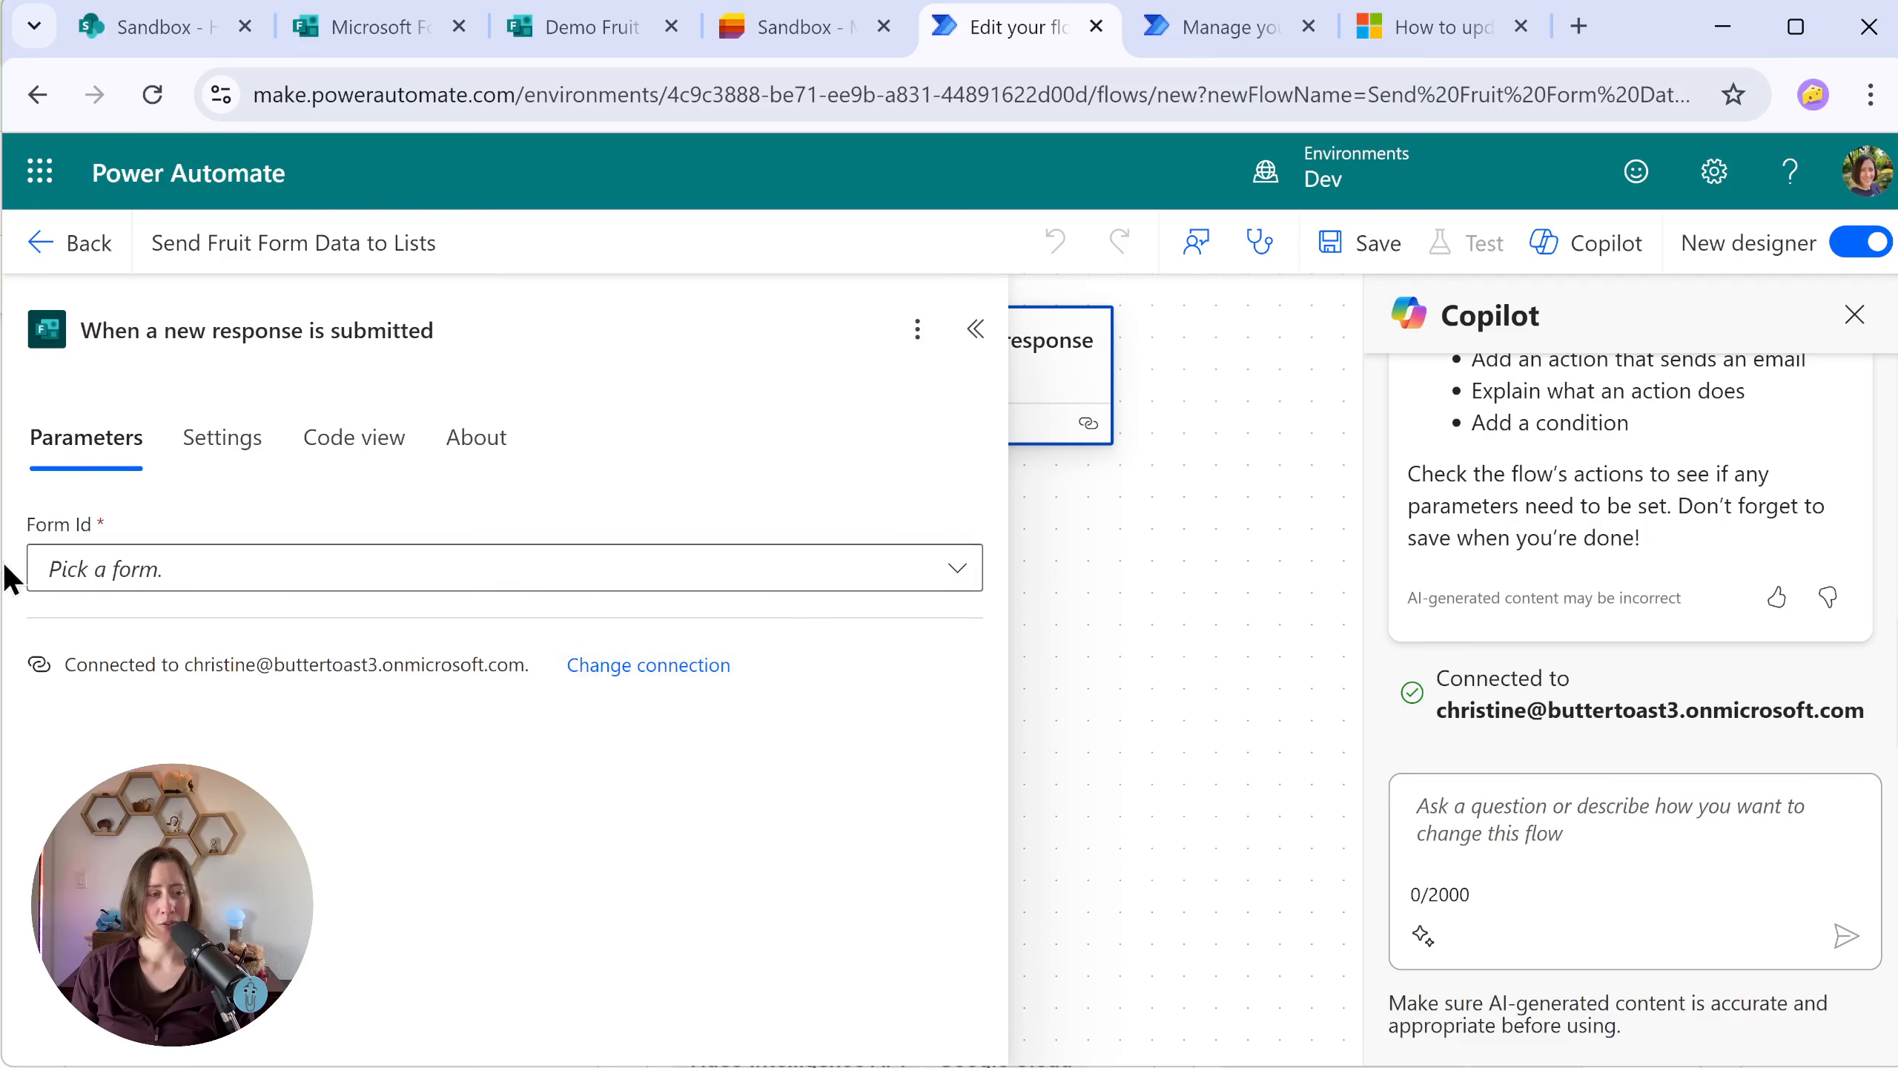
pyautogui.click(957, 571)
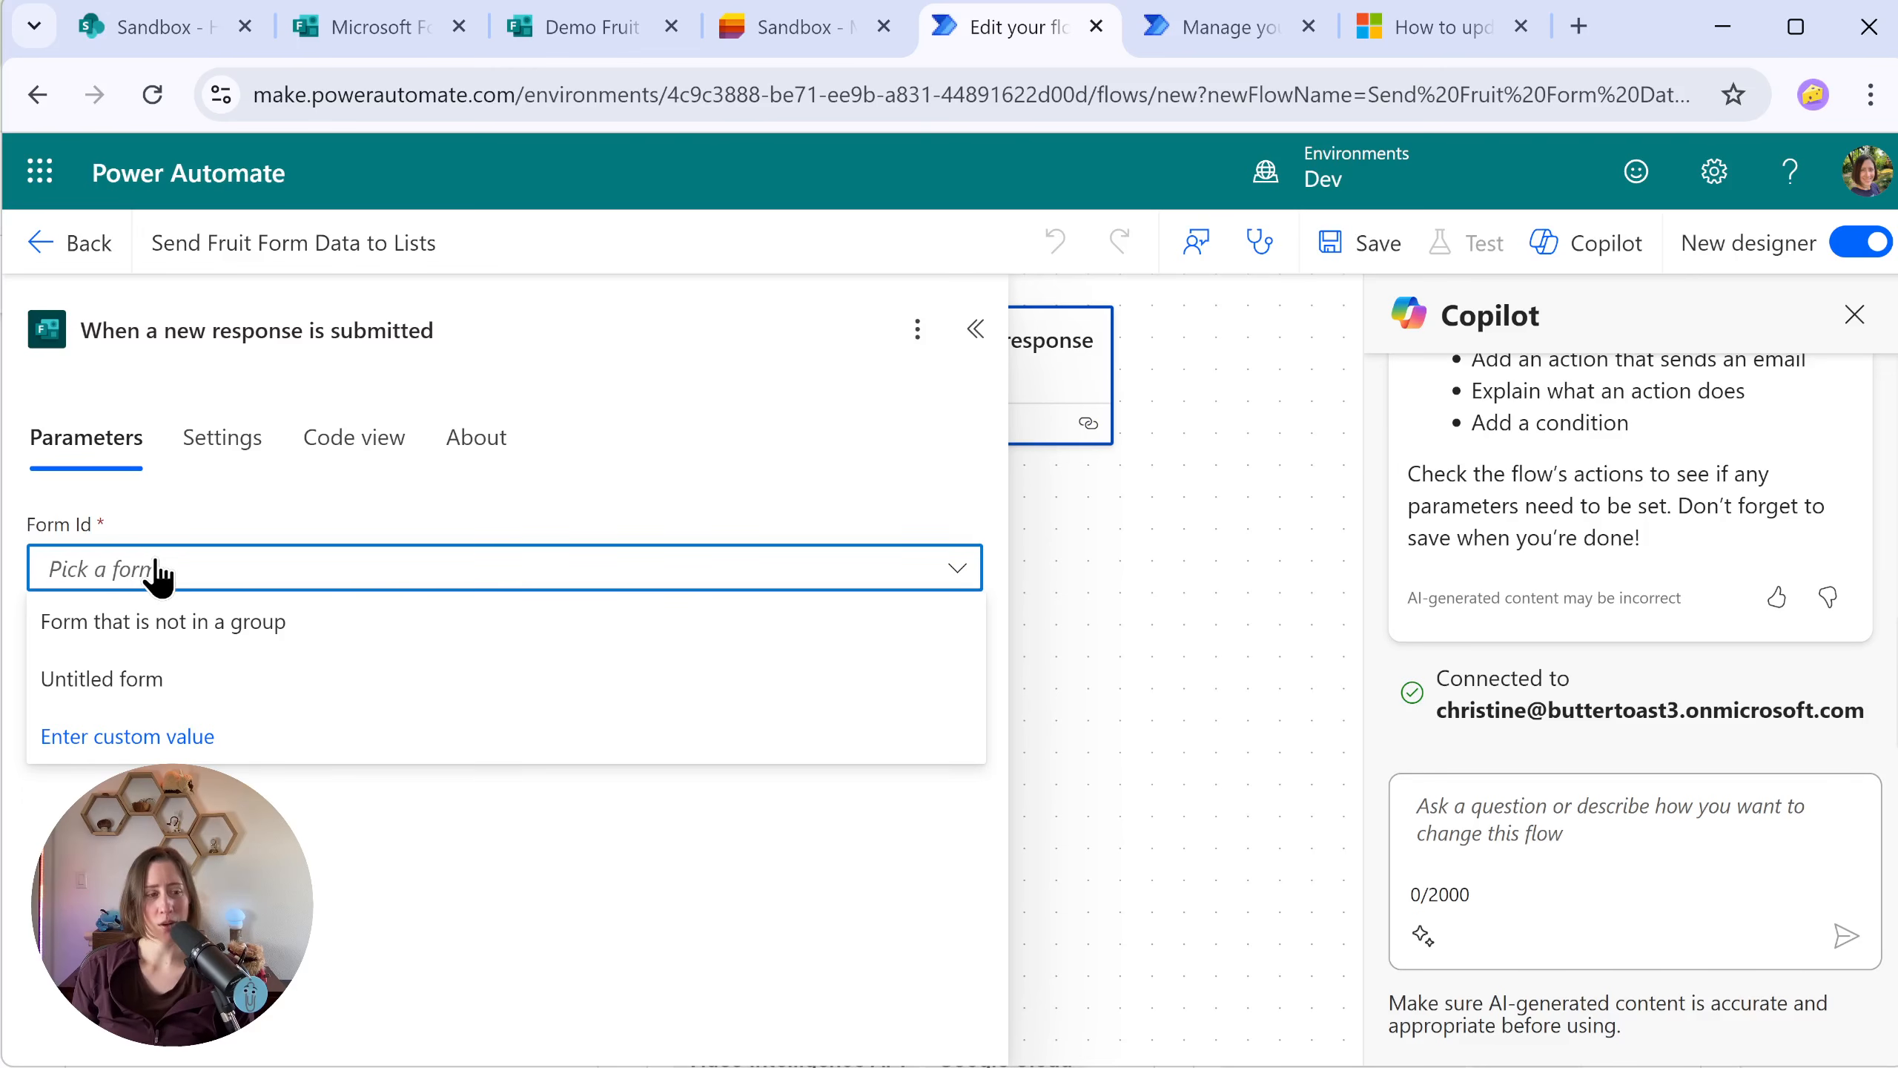
pyautogui.click(170, 736)
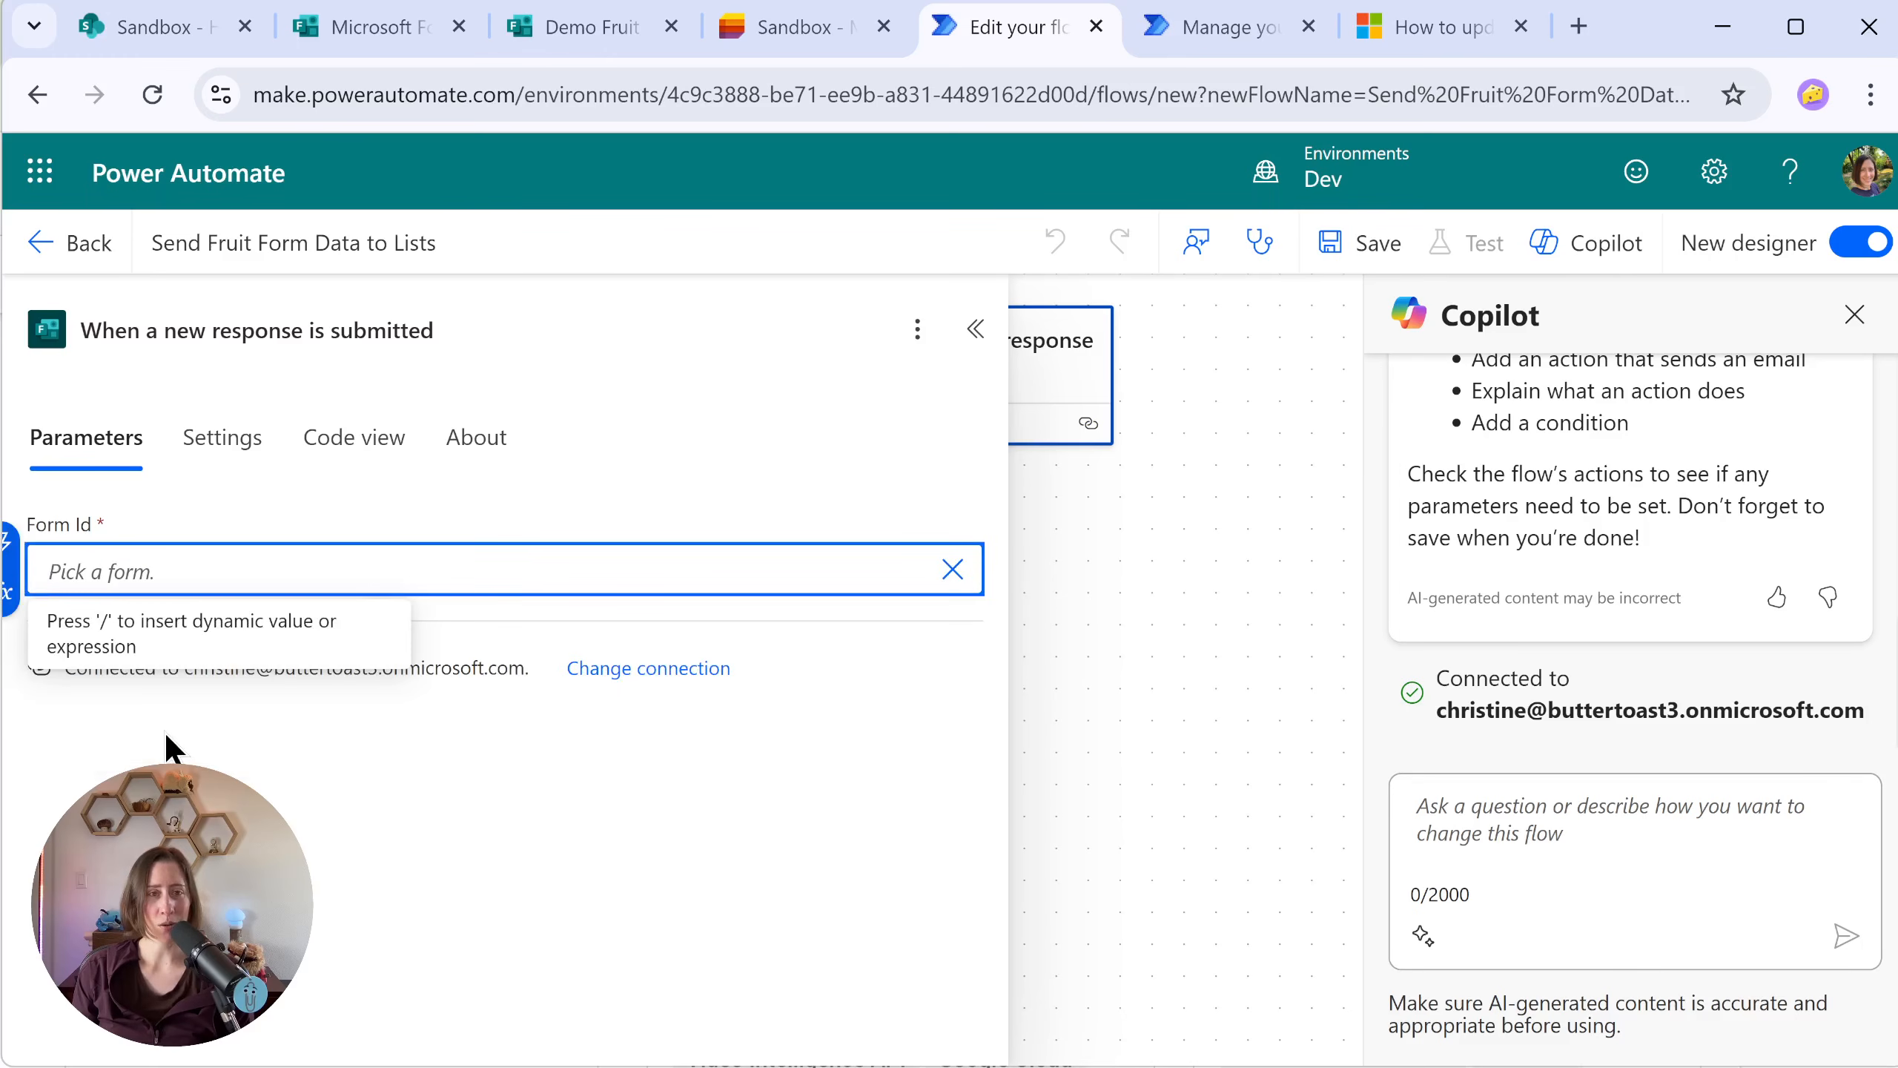
# Step: Copy the form ID from the Demo Fruit Form's web address and paste it as the trigger's custom Form Id
pyautogui.click(648, 11)
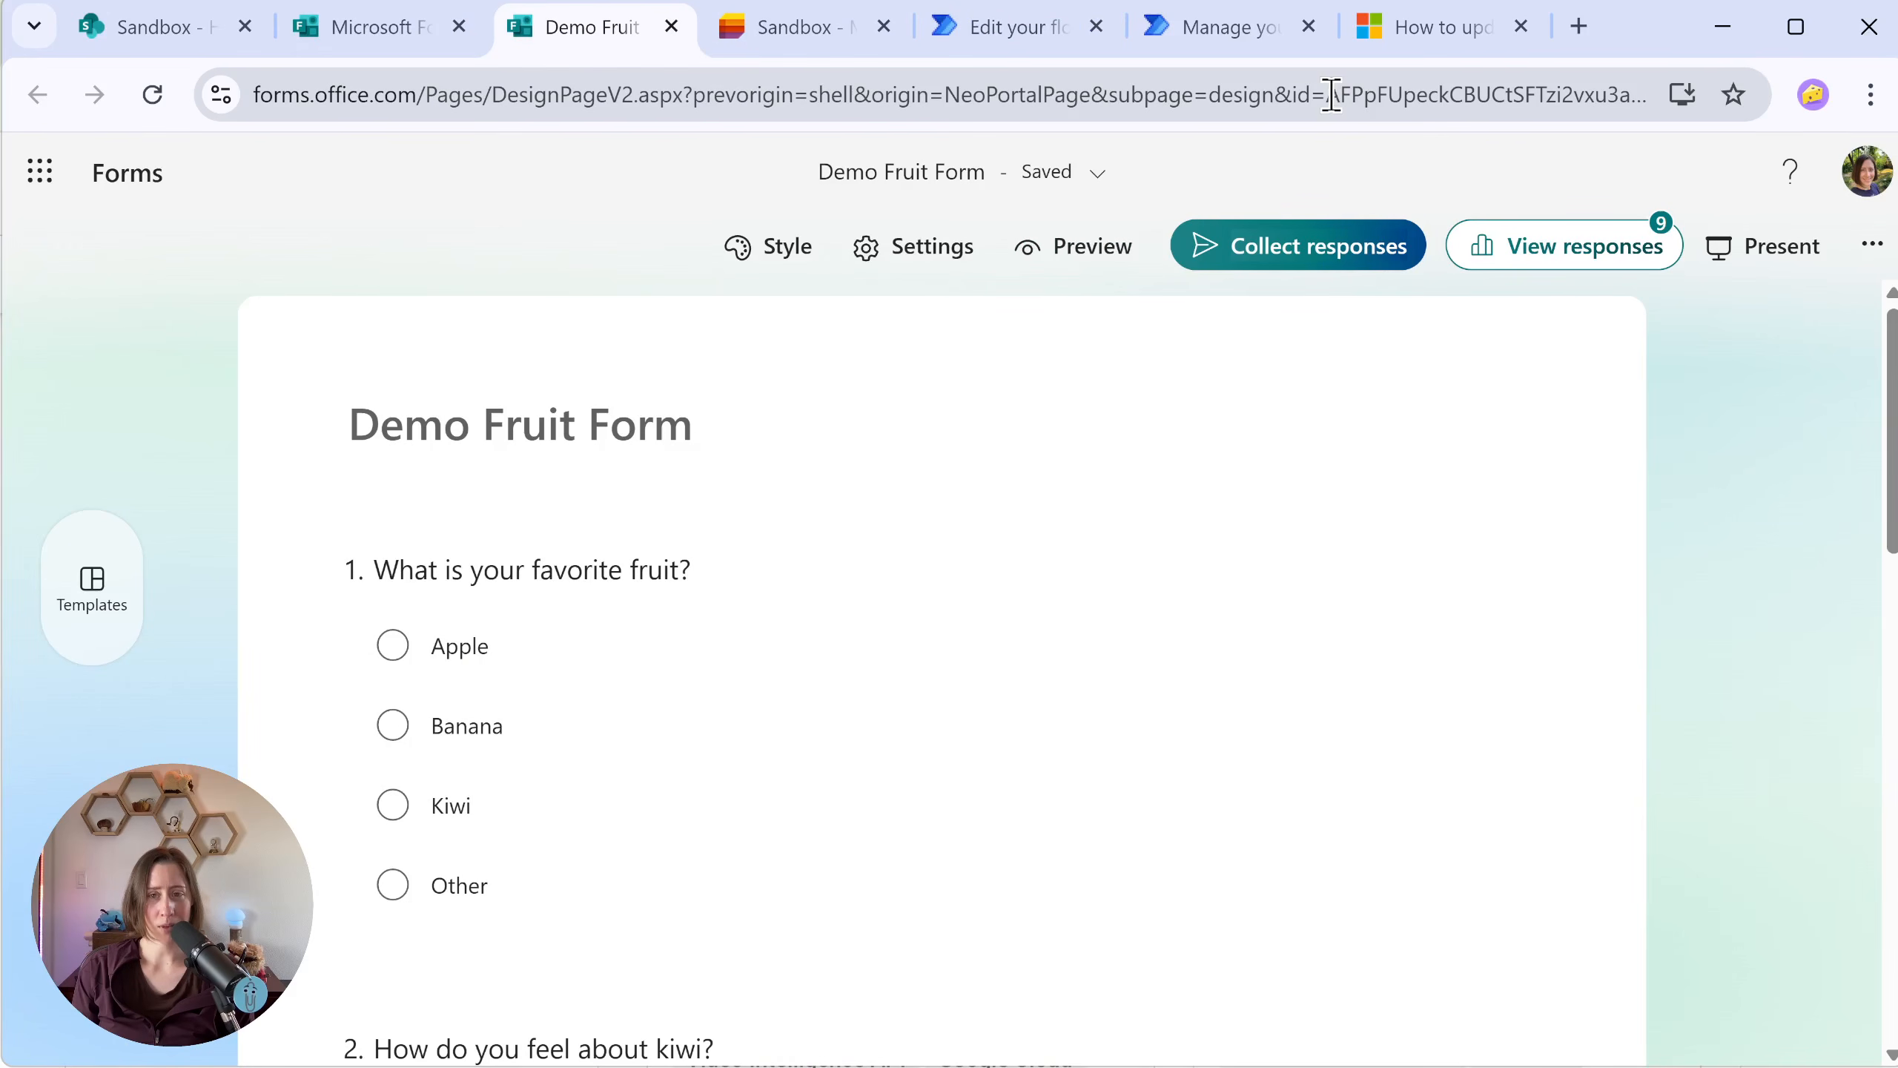
pyautogui.click(1288, 95)
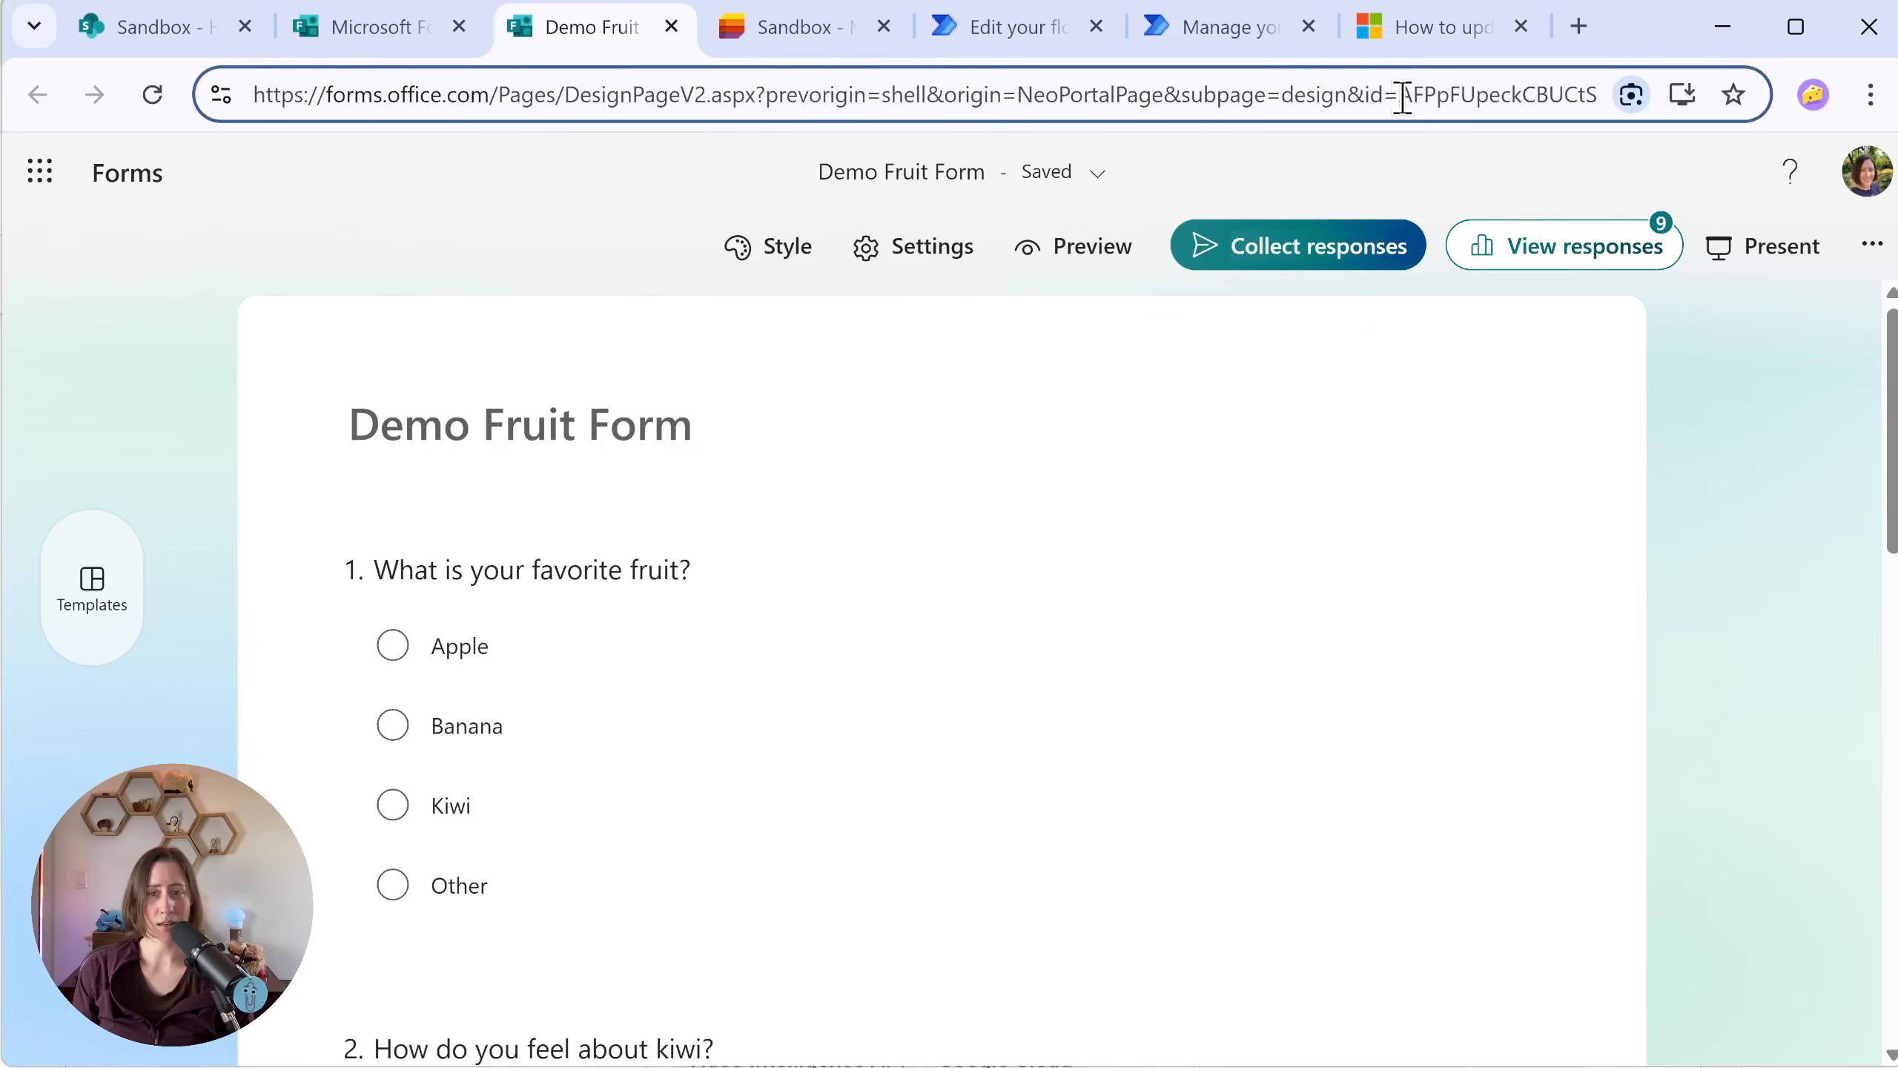
pyautogui.moveTo(1404, 95); pyautogui.dragTo(1729, 95)
pyautogui.hotkey('ctrl', 'c')
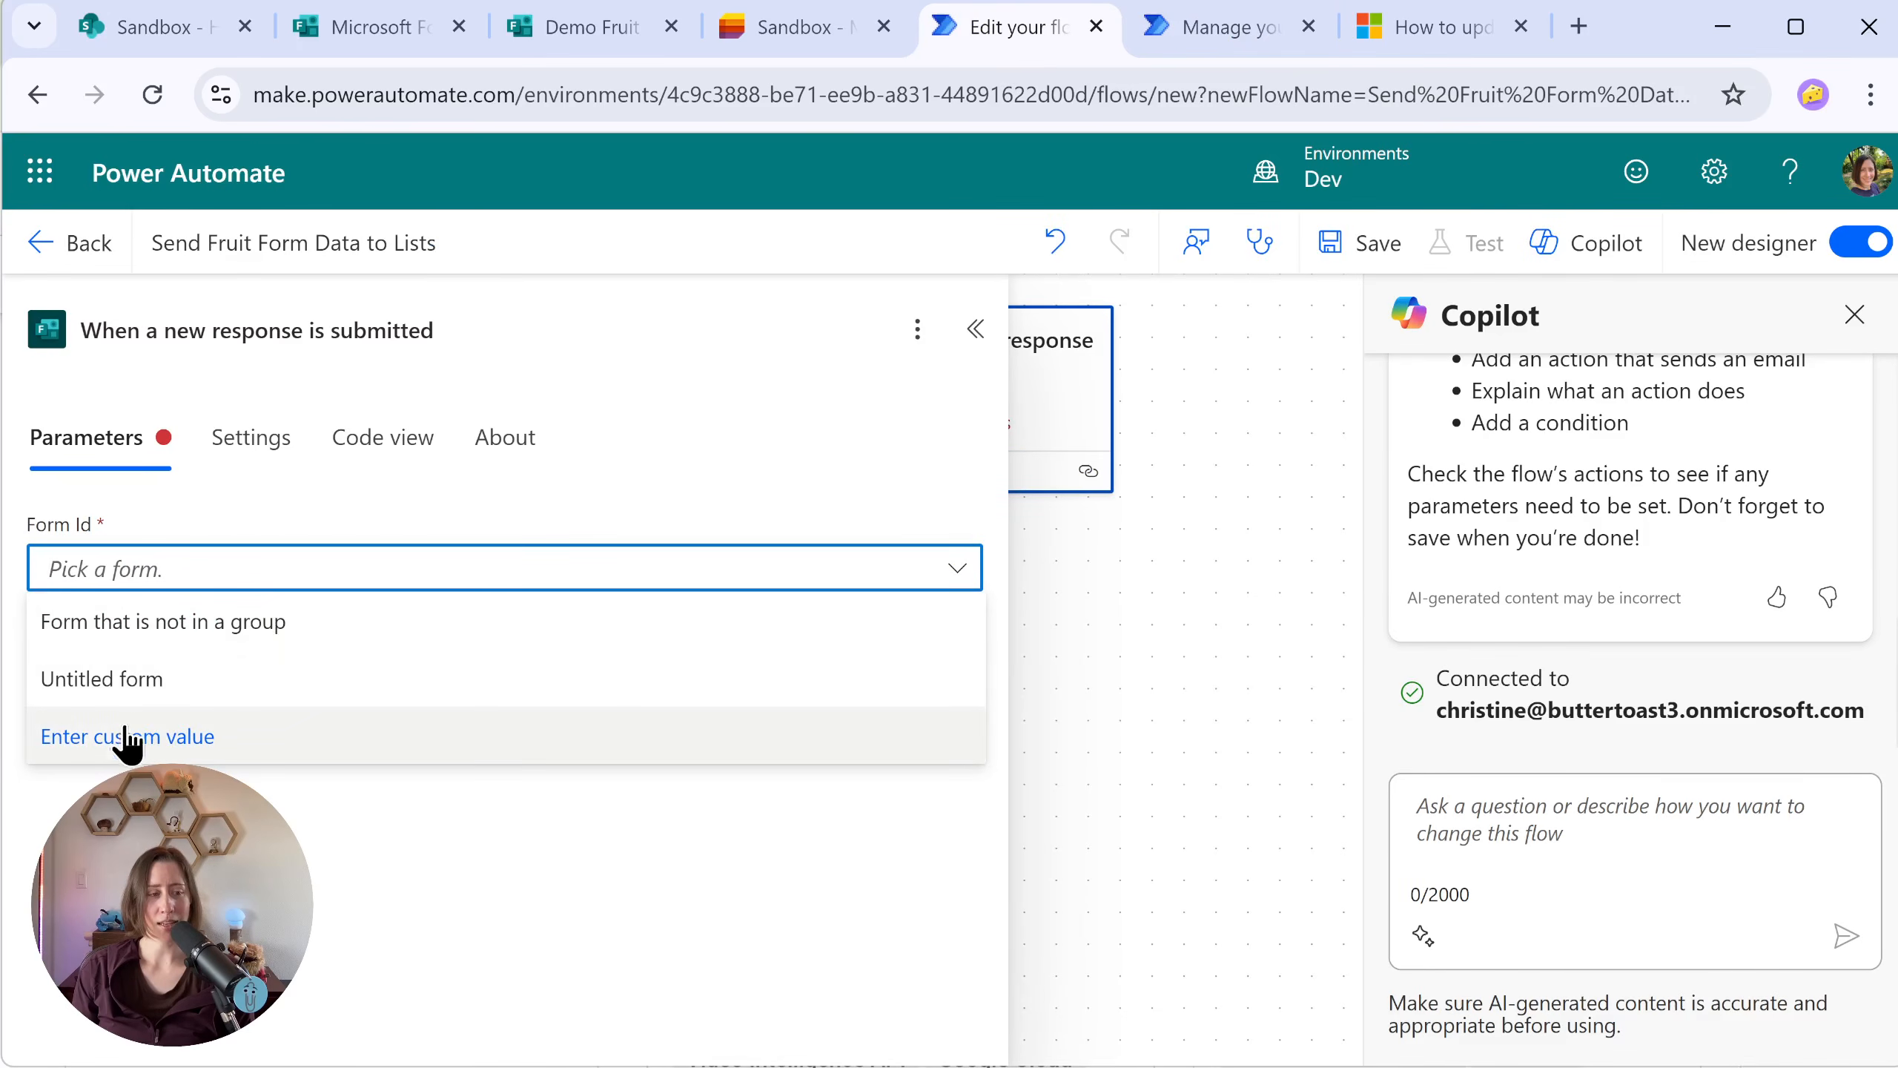
pyautogui.click(335, 740)
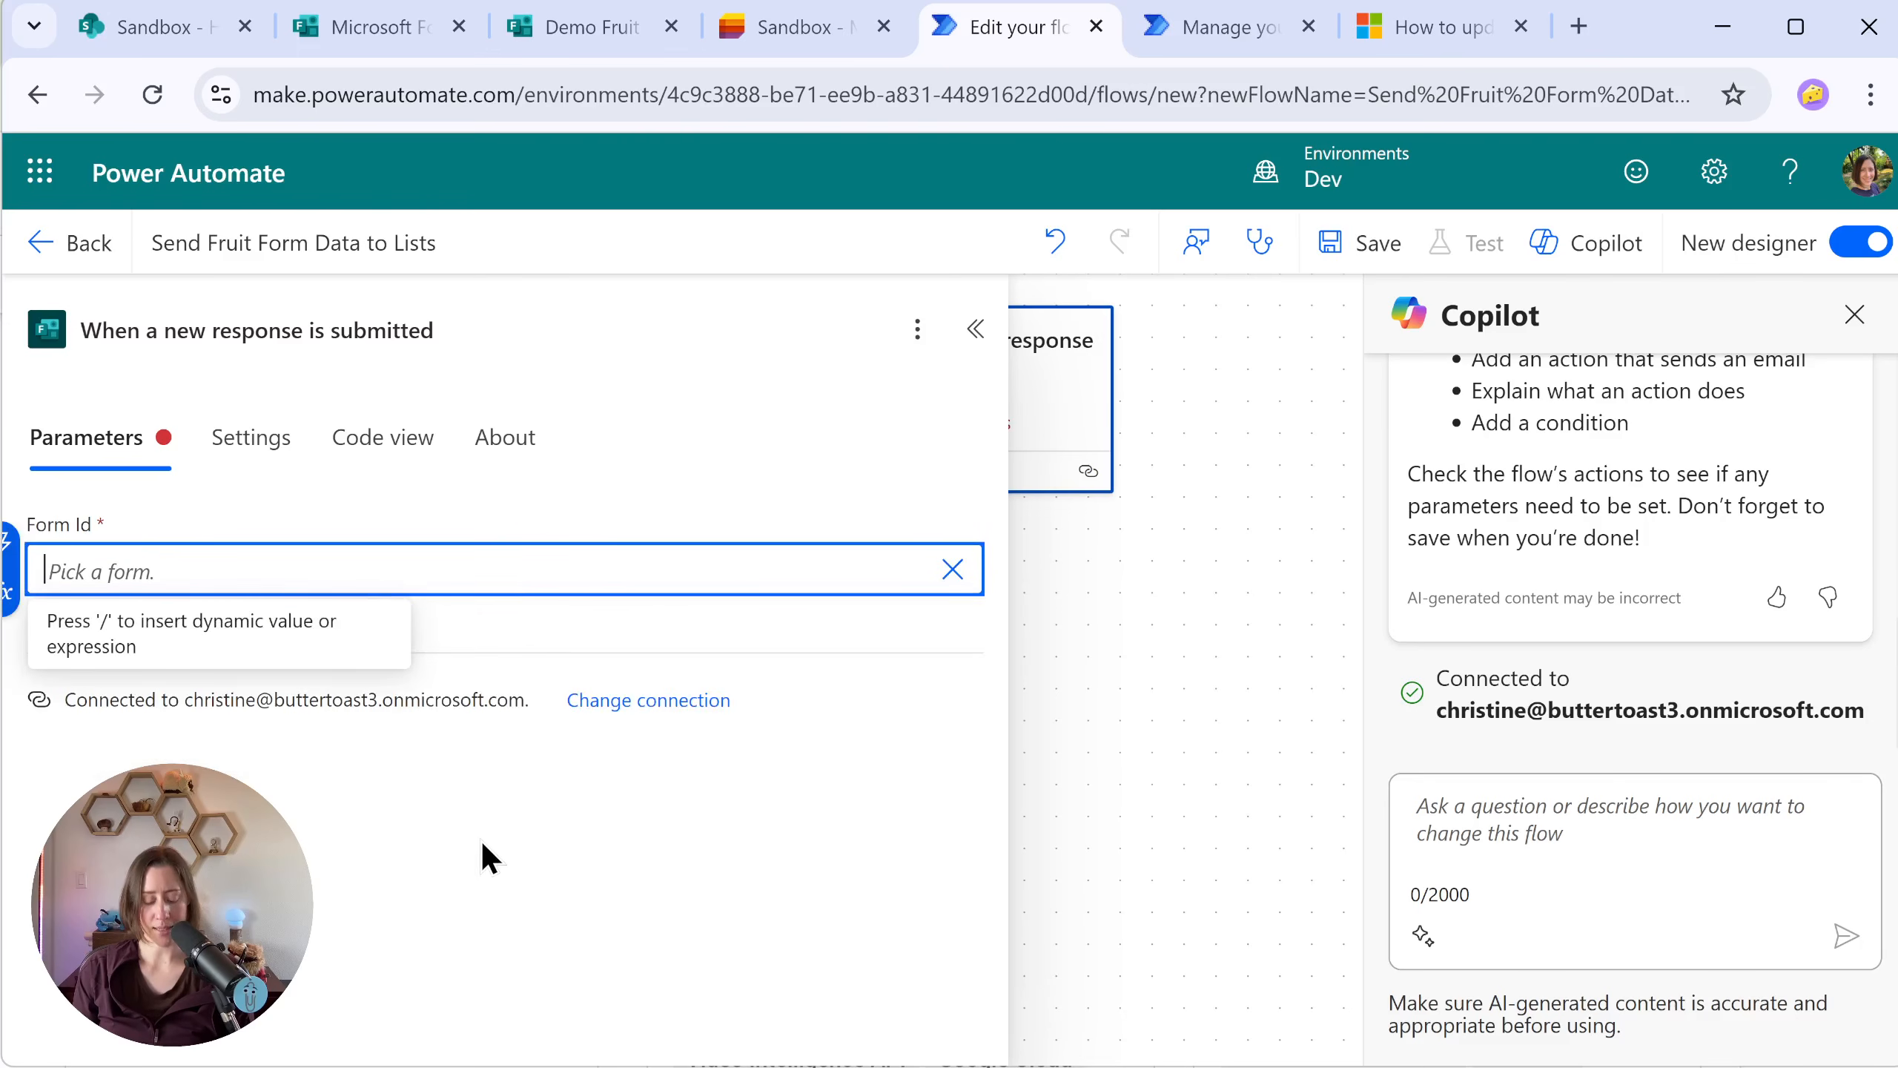
pyautogui.hotkey('ctrl', 'v')
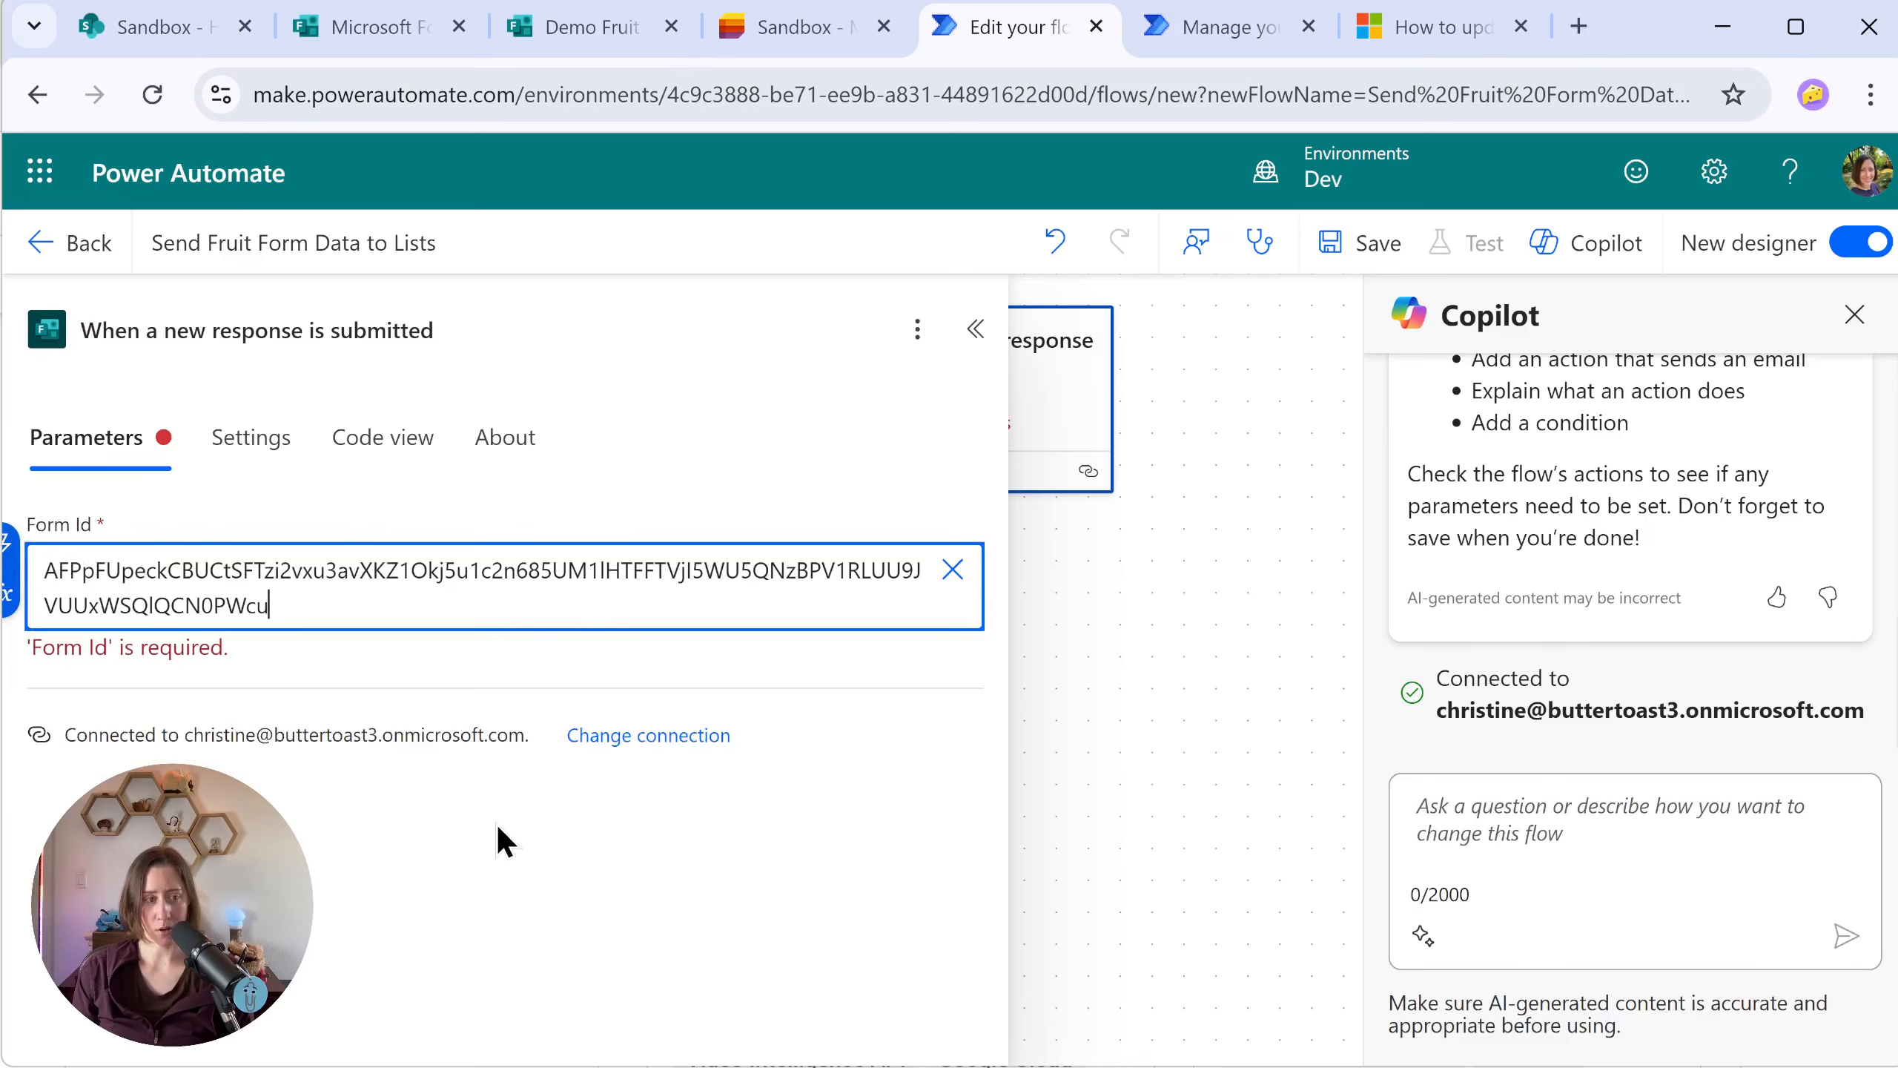
pyautogui.click(1309, 627)
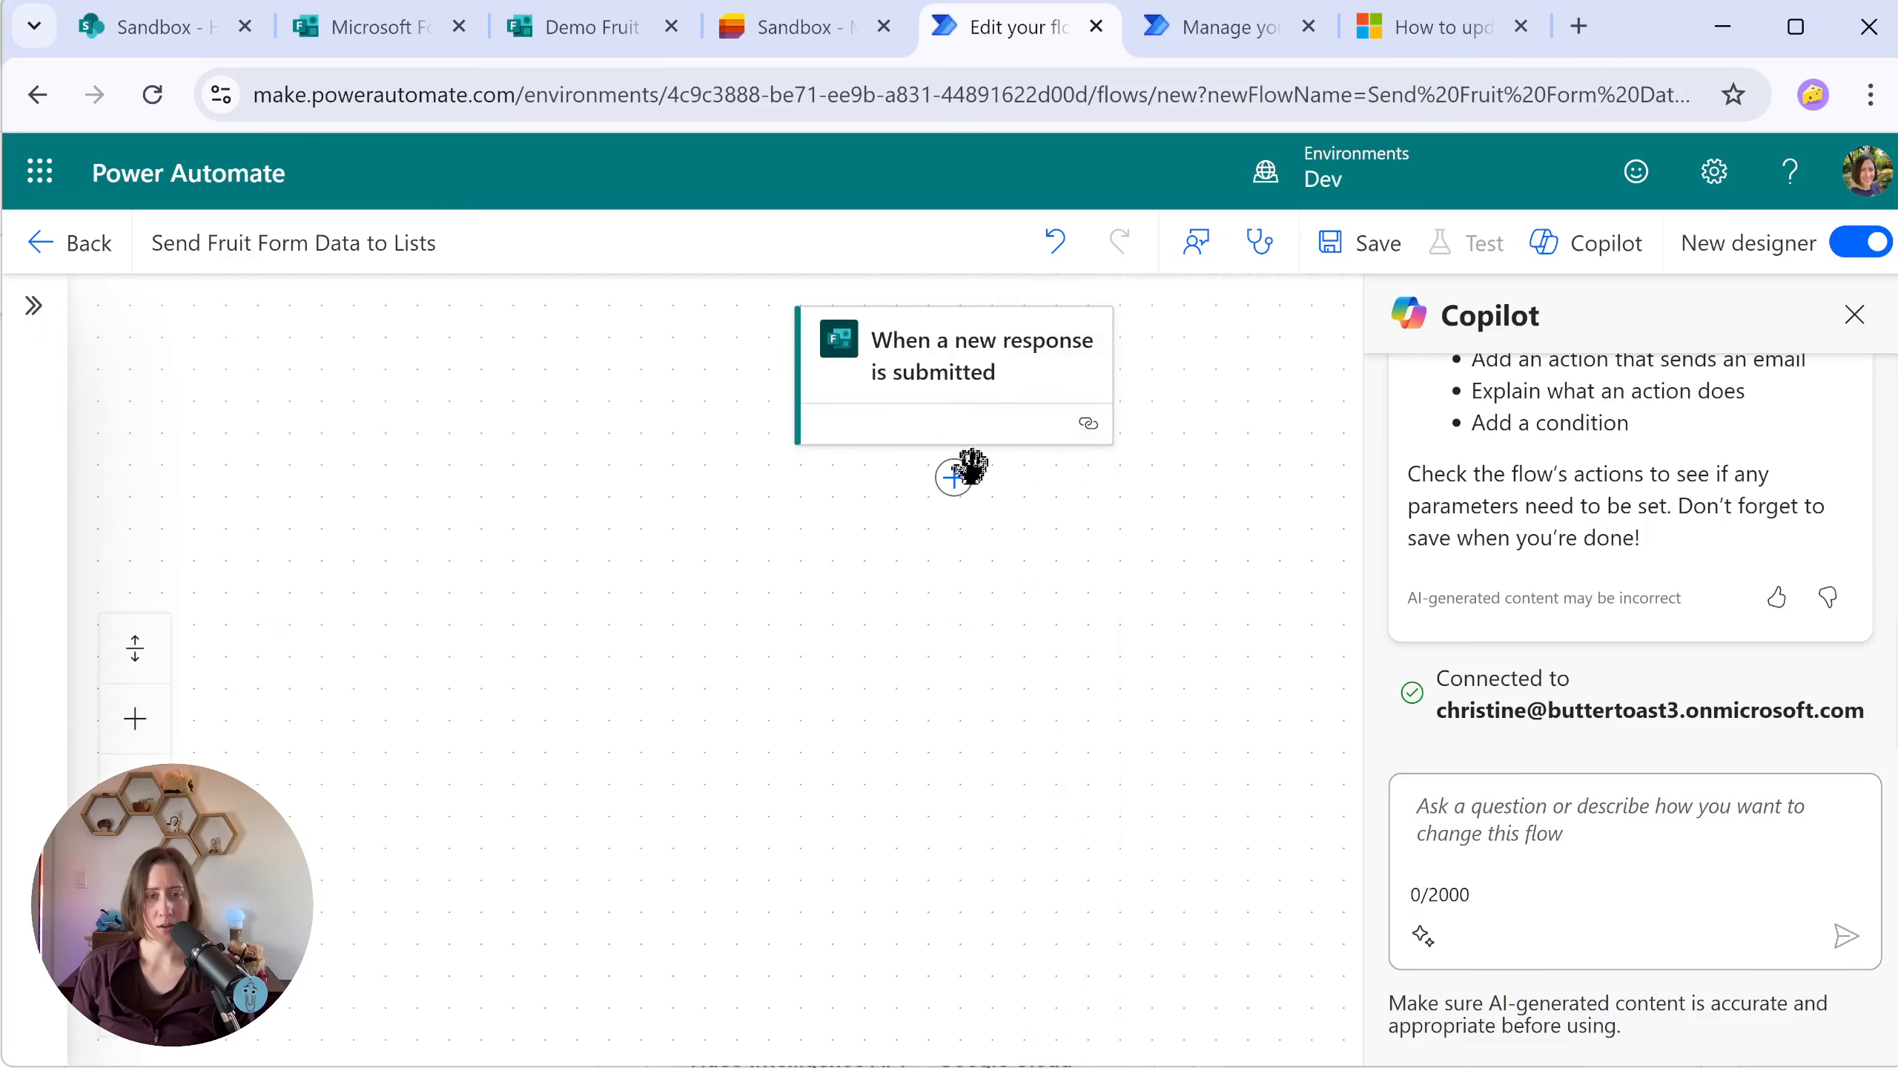
# Step: Add the Microsoft Forms action "Get response details" after the trigger
pyautogui.click(954, 475)
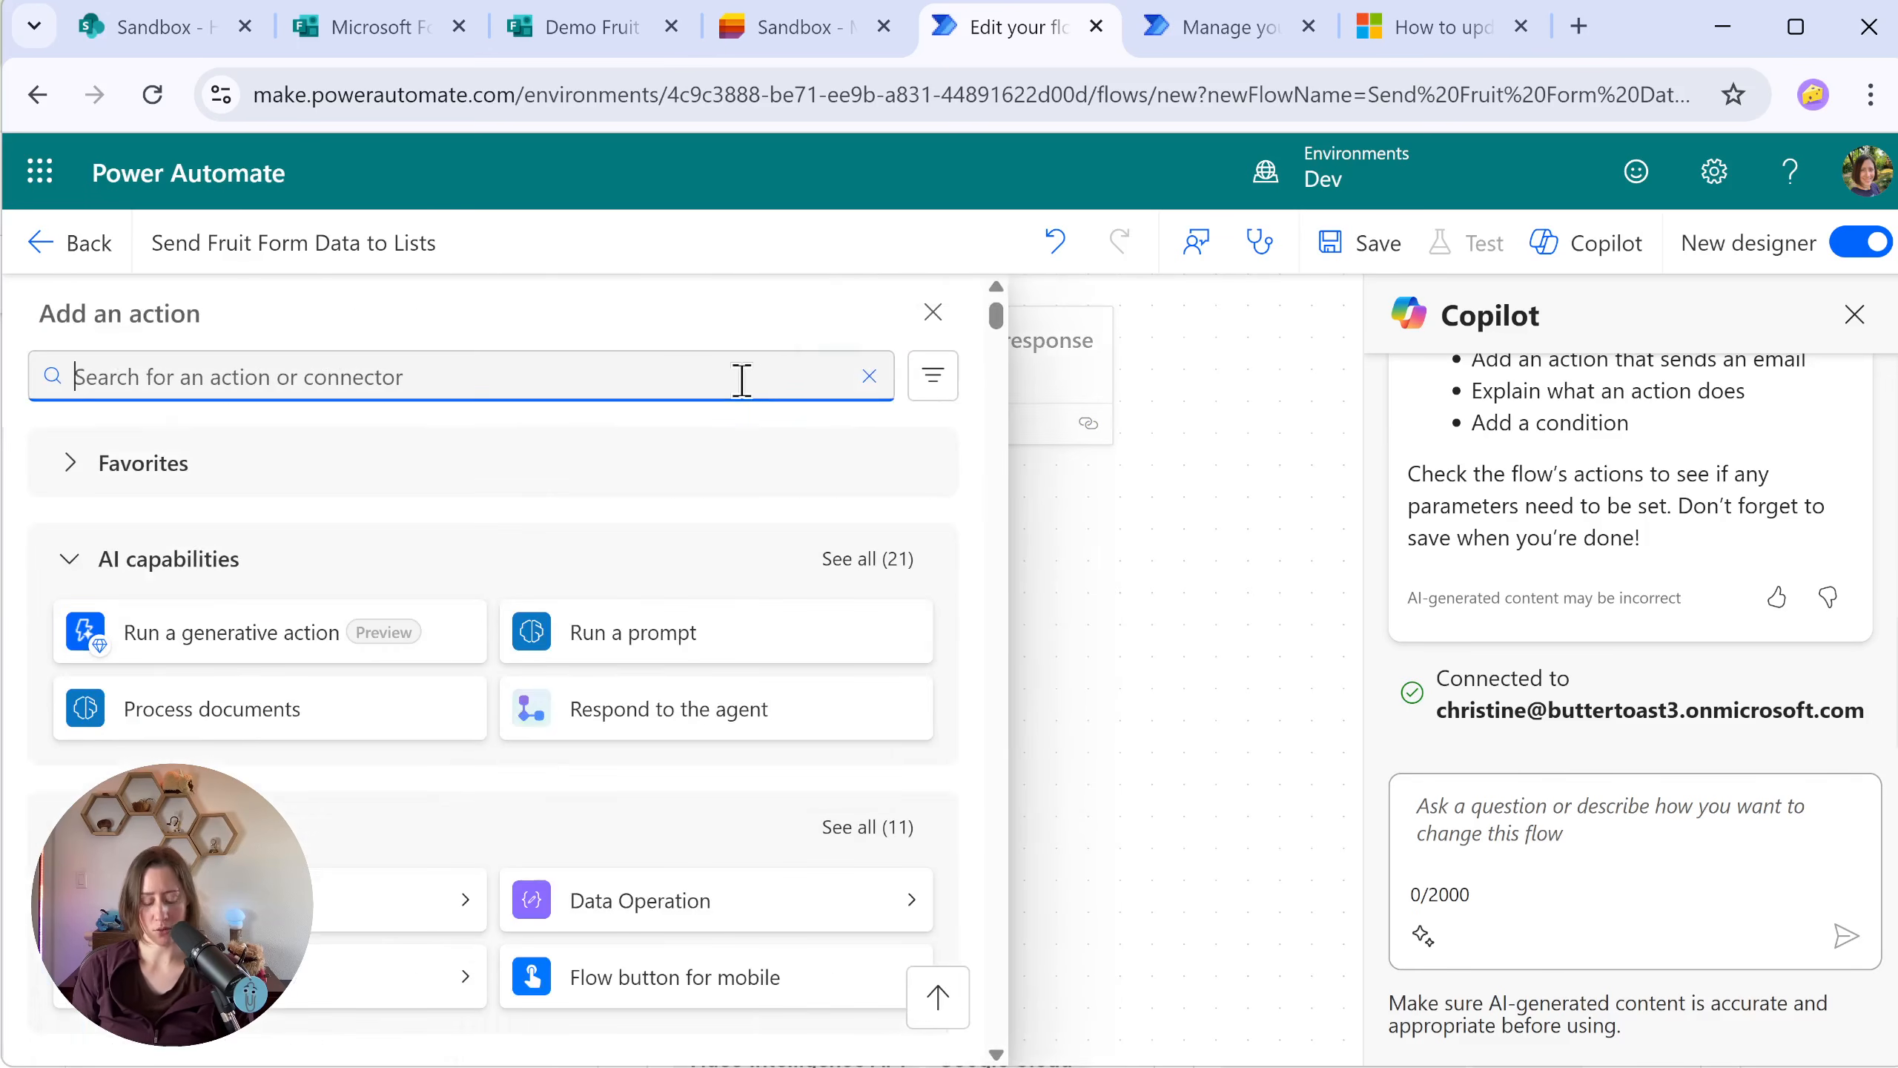
pyautogui.write('get form')
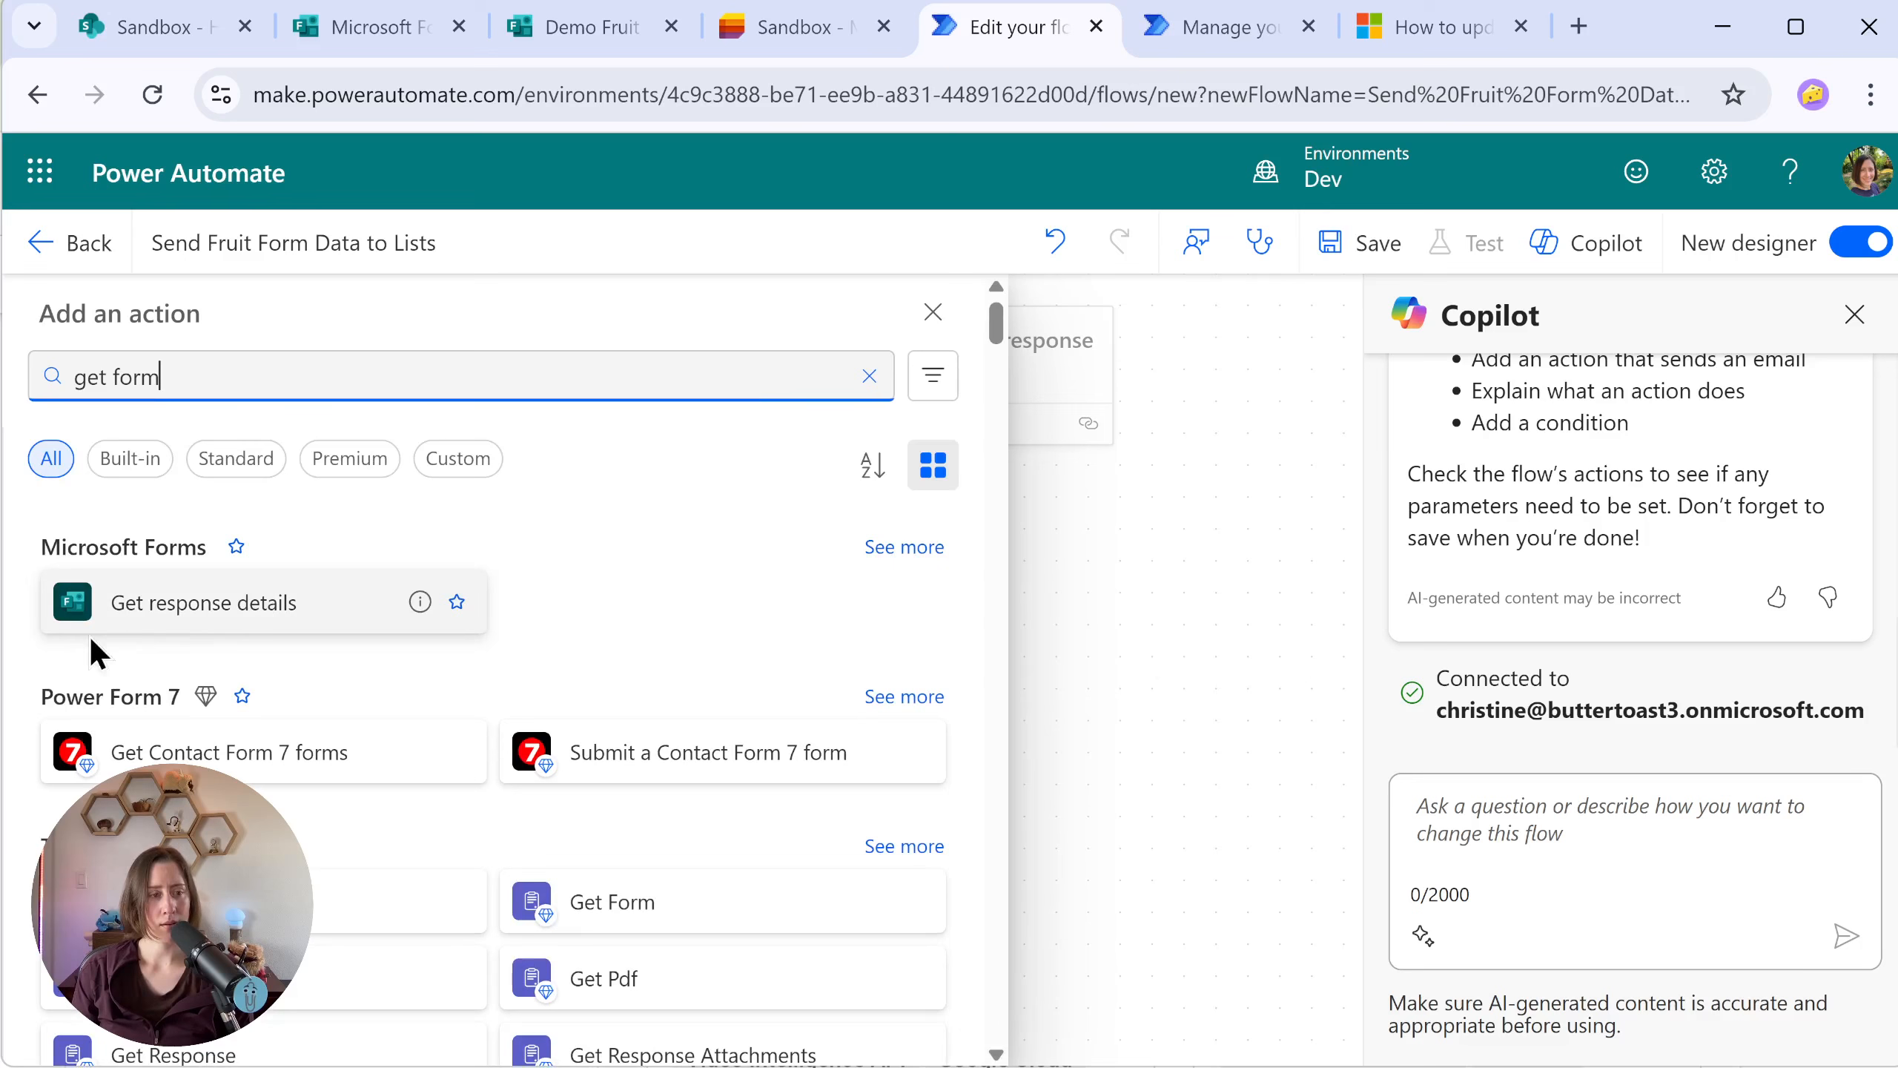
pyautogui.click(345, 615)
# Step: In Get response details, enter the copied form ID as a custom Form Id and set Response Id to the trigger's Response Id
pyautogui.click(957, 569)
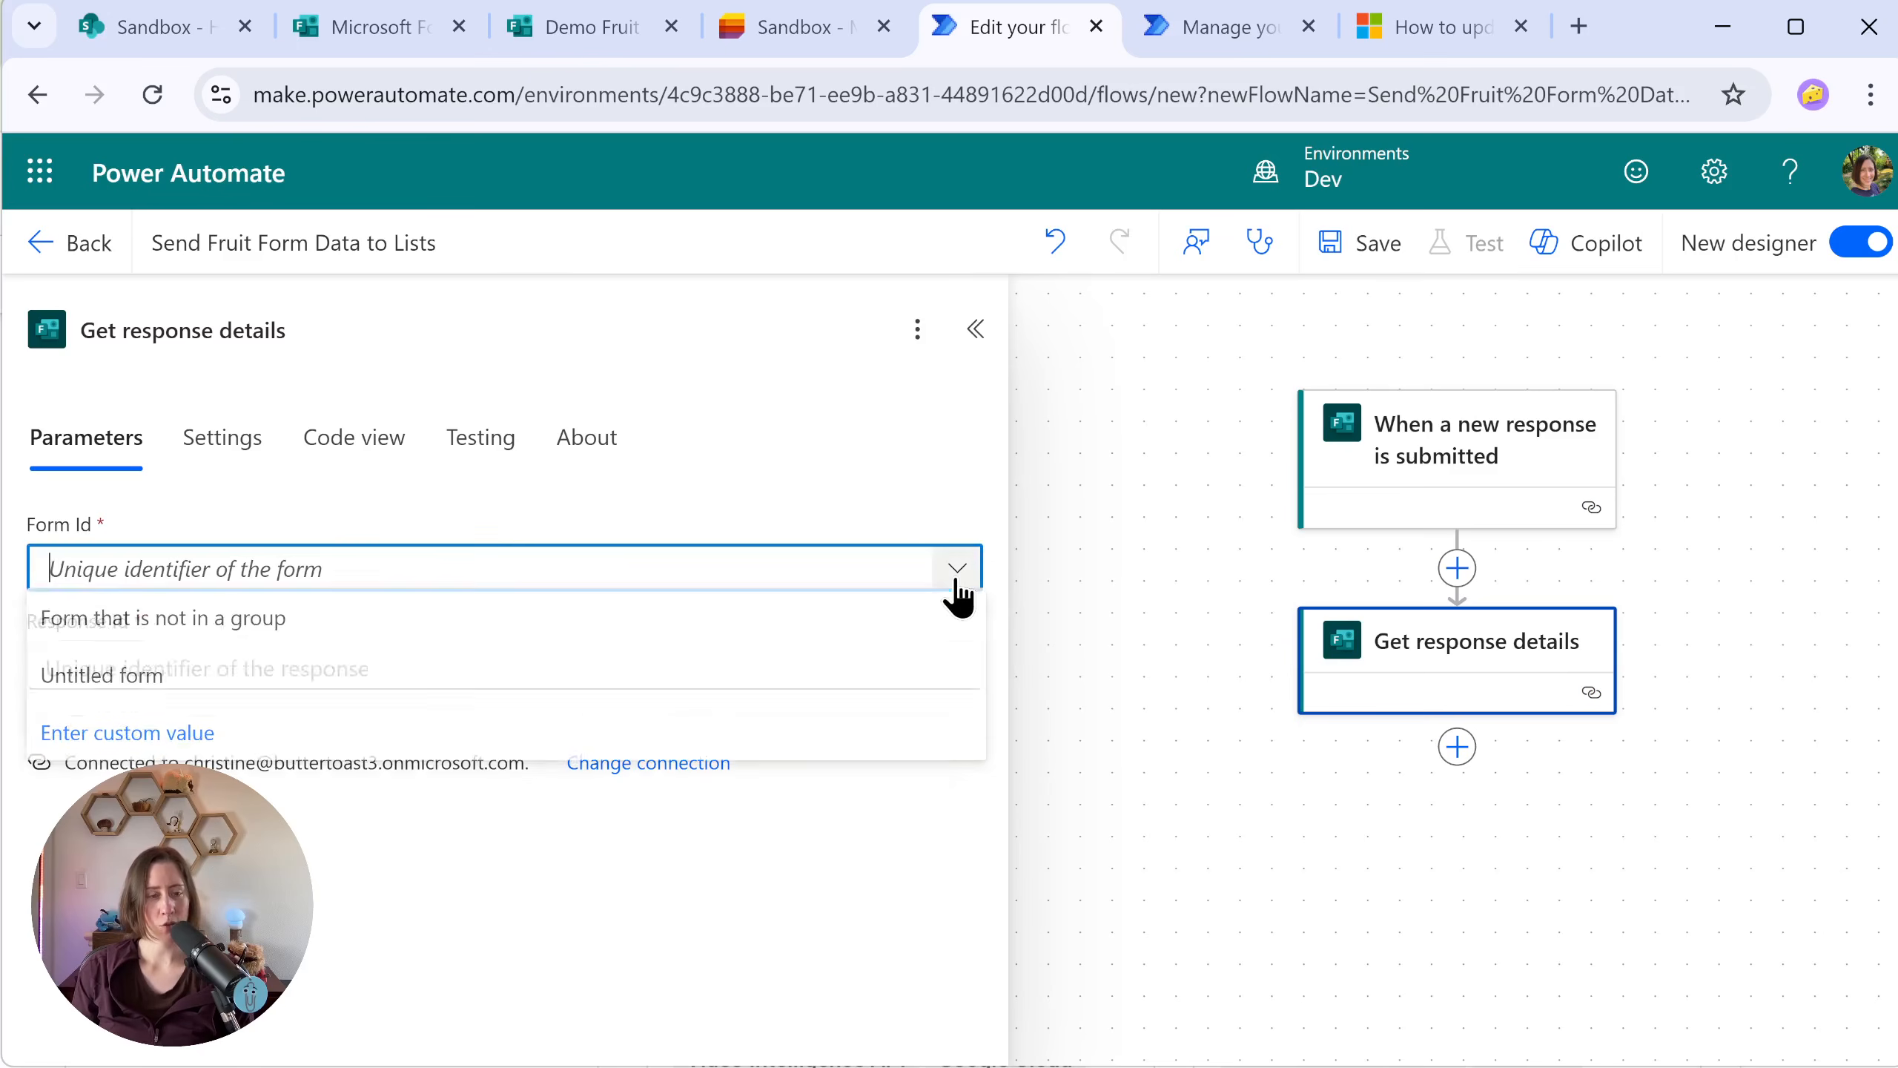
pyautogui.click(241, 736)
pyautogui.write('AFPpFUpeckCBUCtSFTzi2vxu3avXKZ1Okj5u1c2n685UM1lHTFFTVjI5WU5QNzBPV1RLUU9JVUUxWSQlQCN0PWcu')
pyautogui.click(979, 699)
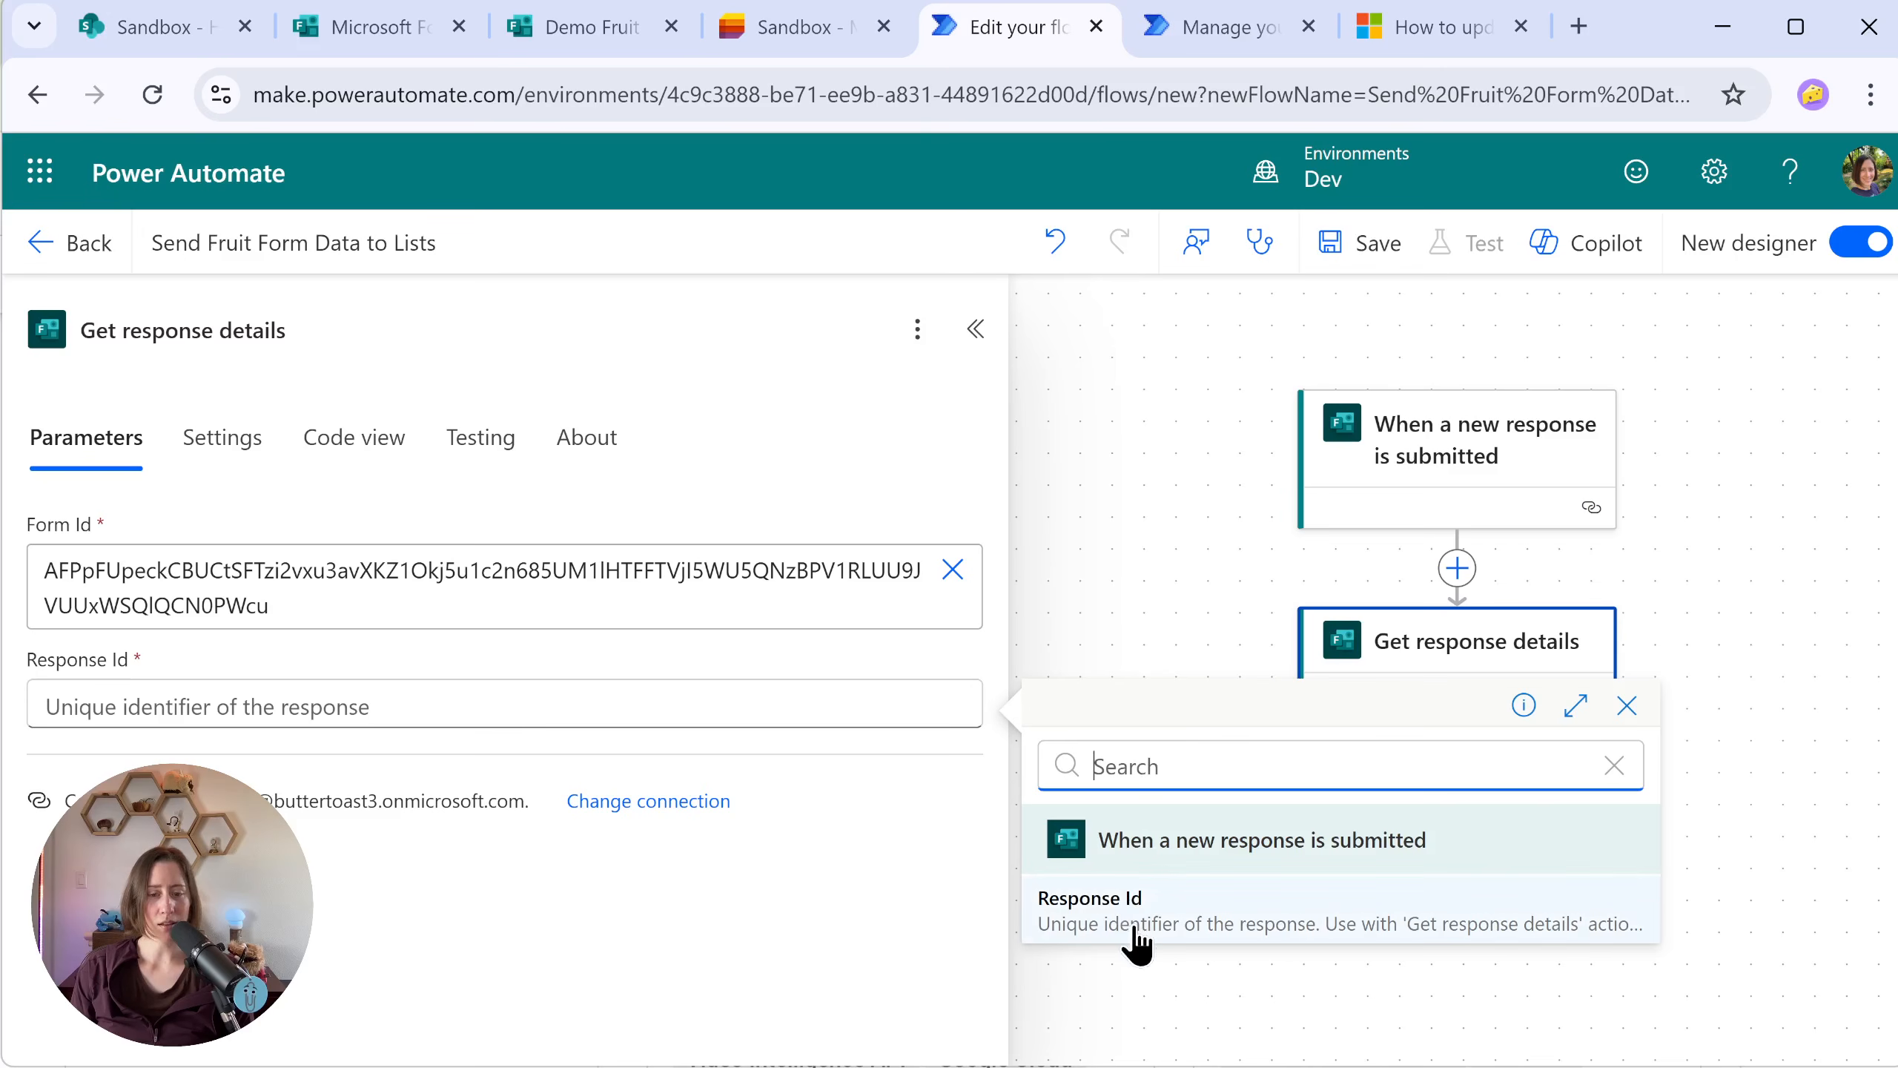
pyautogui.click(1230, 924)
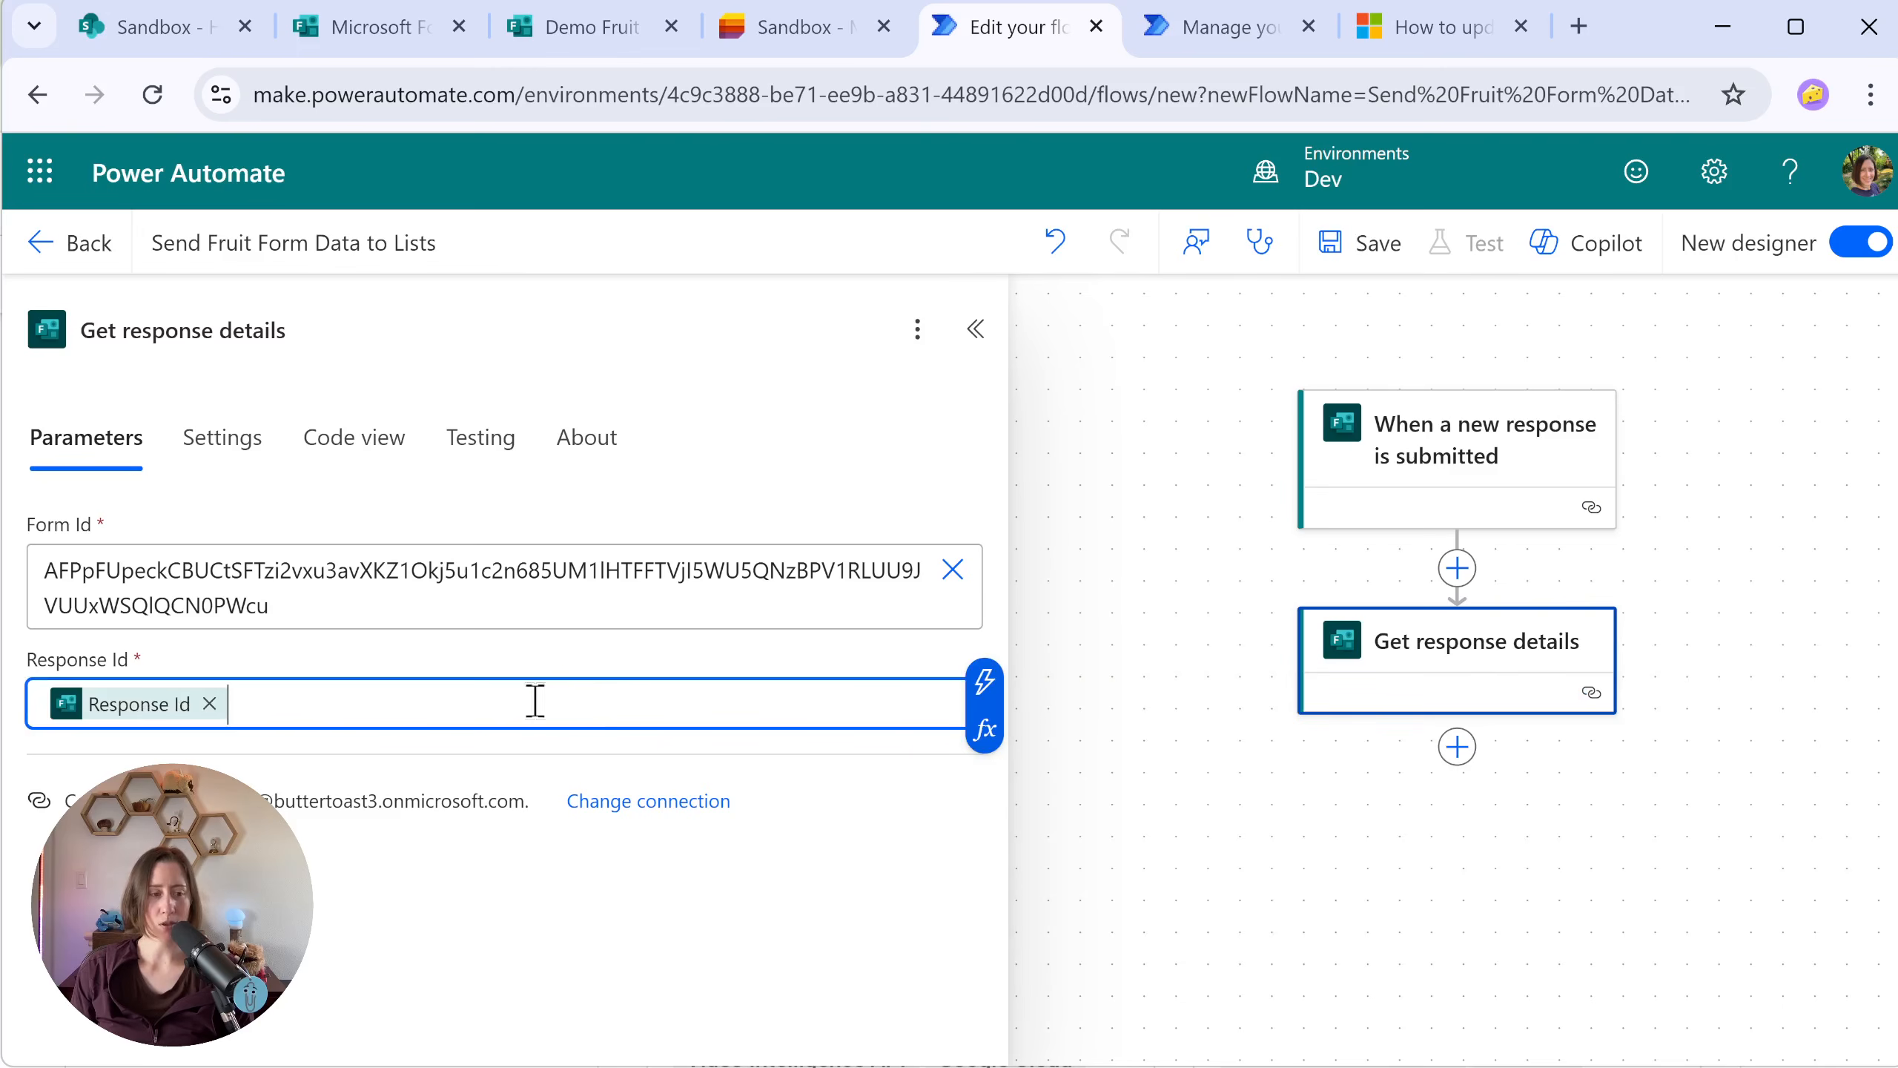
# Step: Add a SharePoint "Create item" action after Get response details, using the Sandbox site and the MS Forms Data list
pyautogui.click(1457, 748)
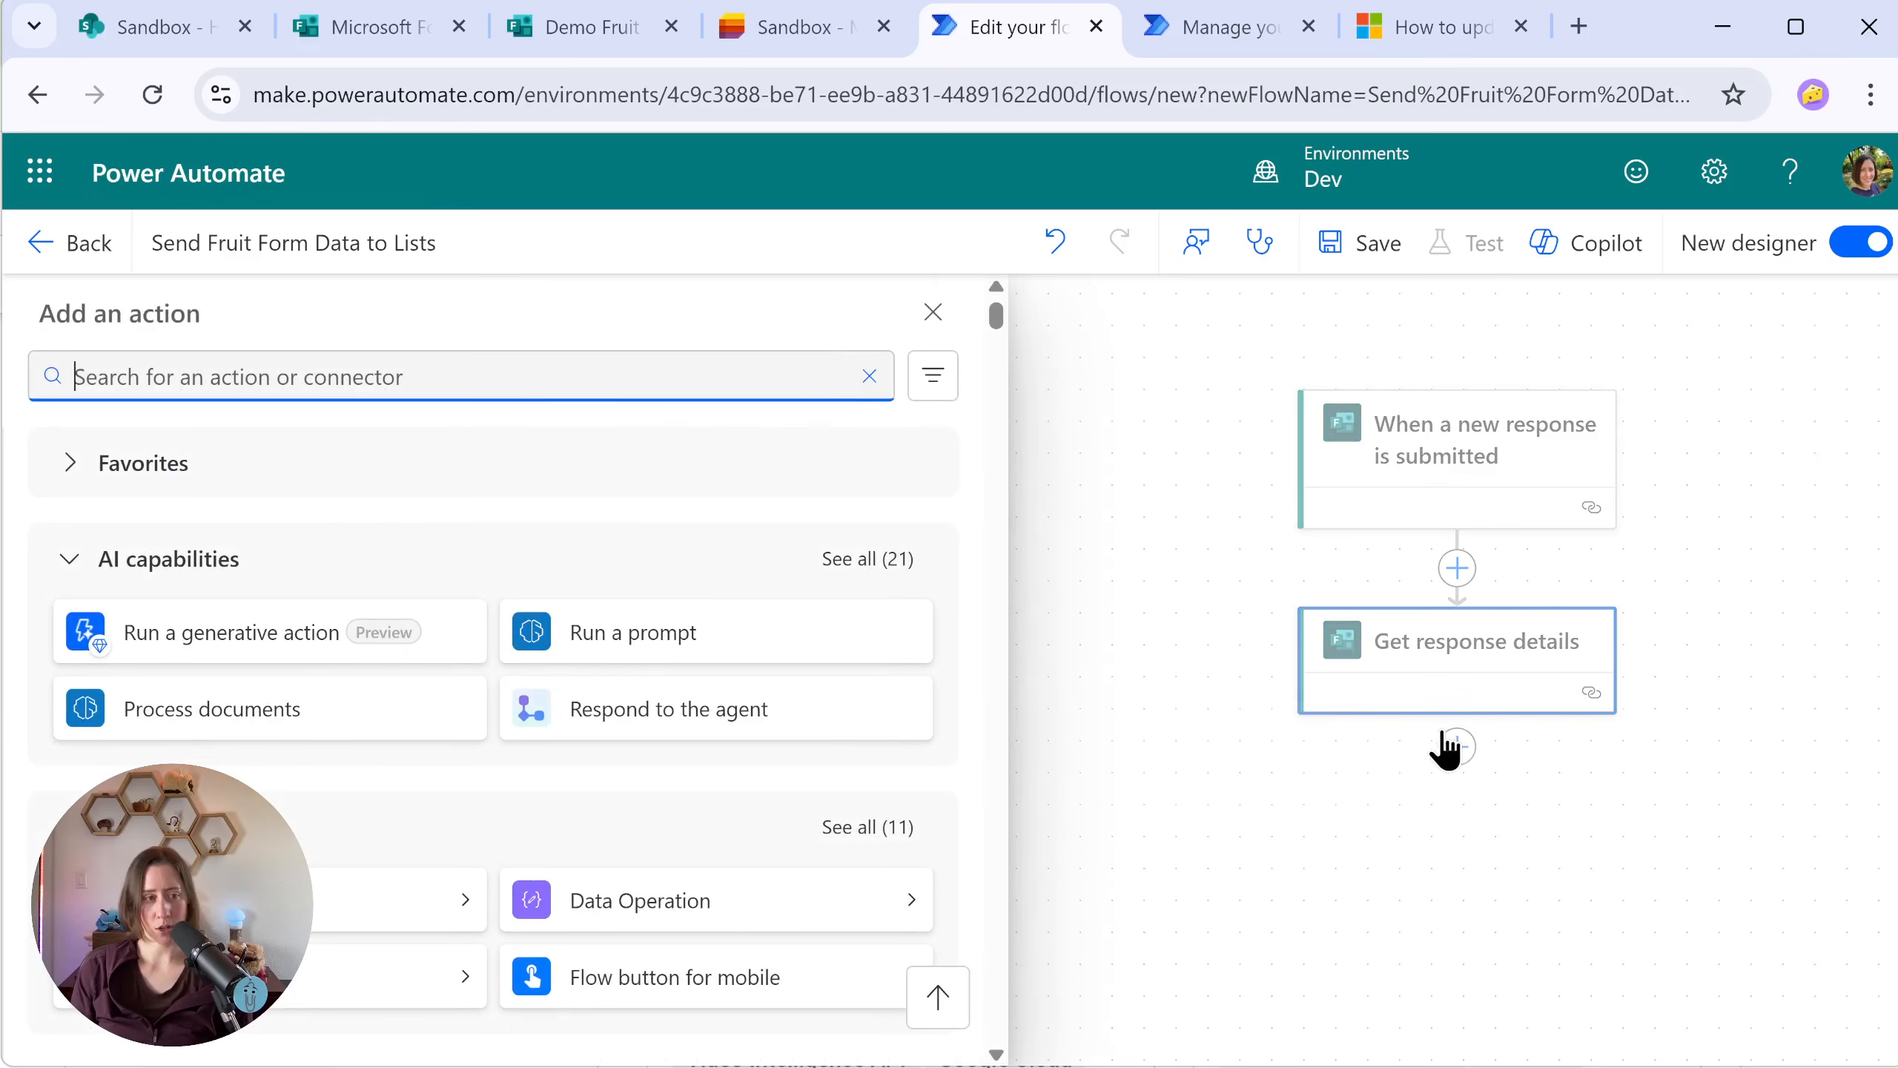
pyautogui.write('create item')
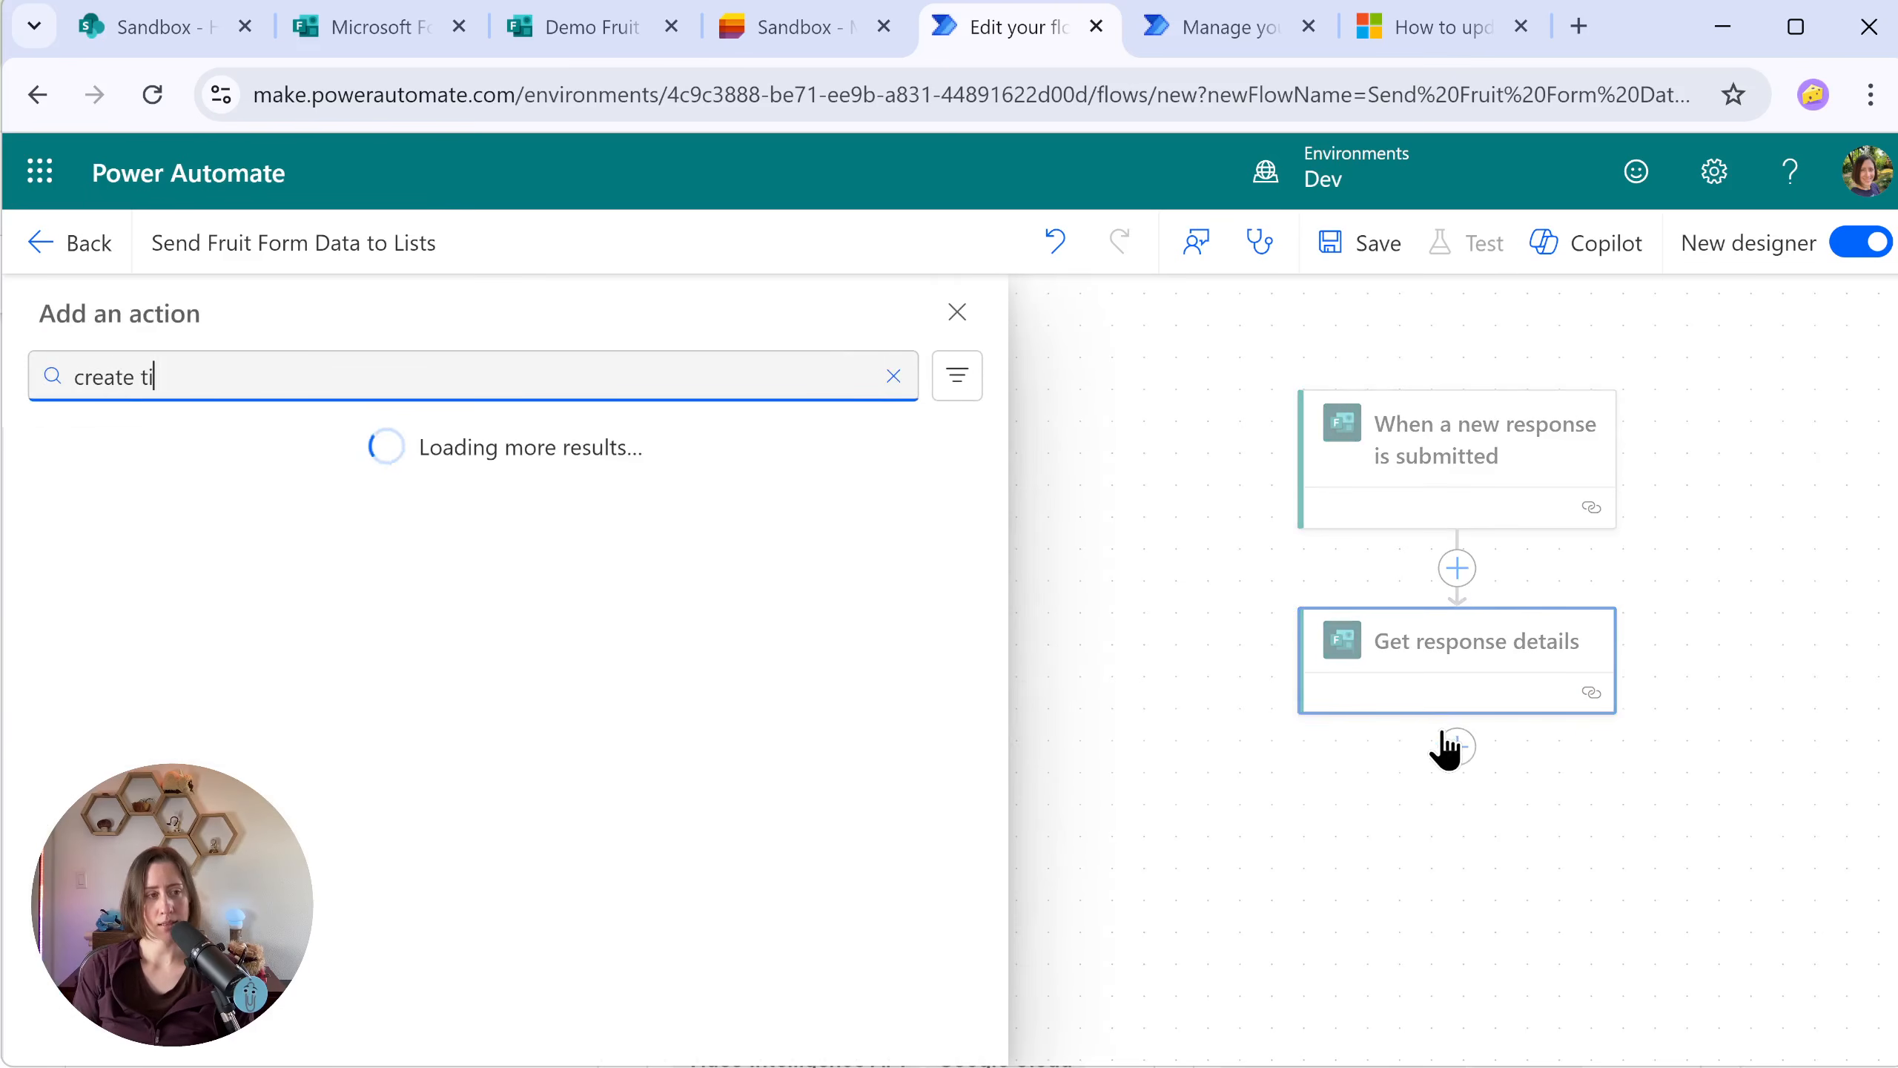
pyautogui.click(106, 609)
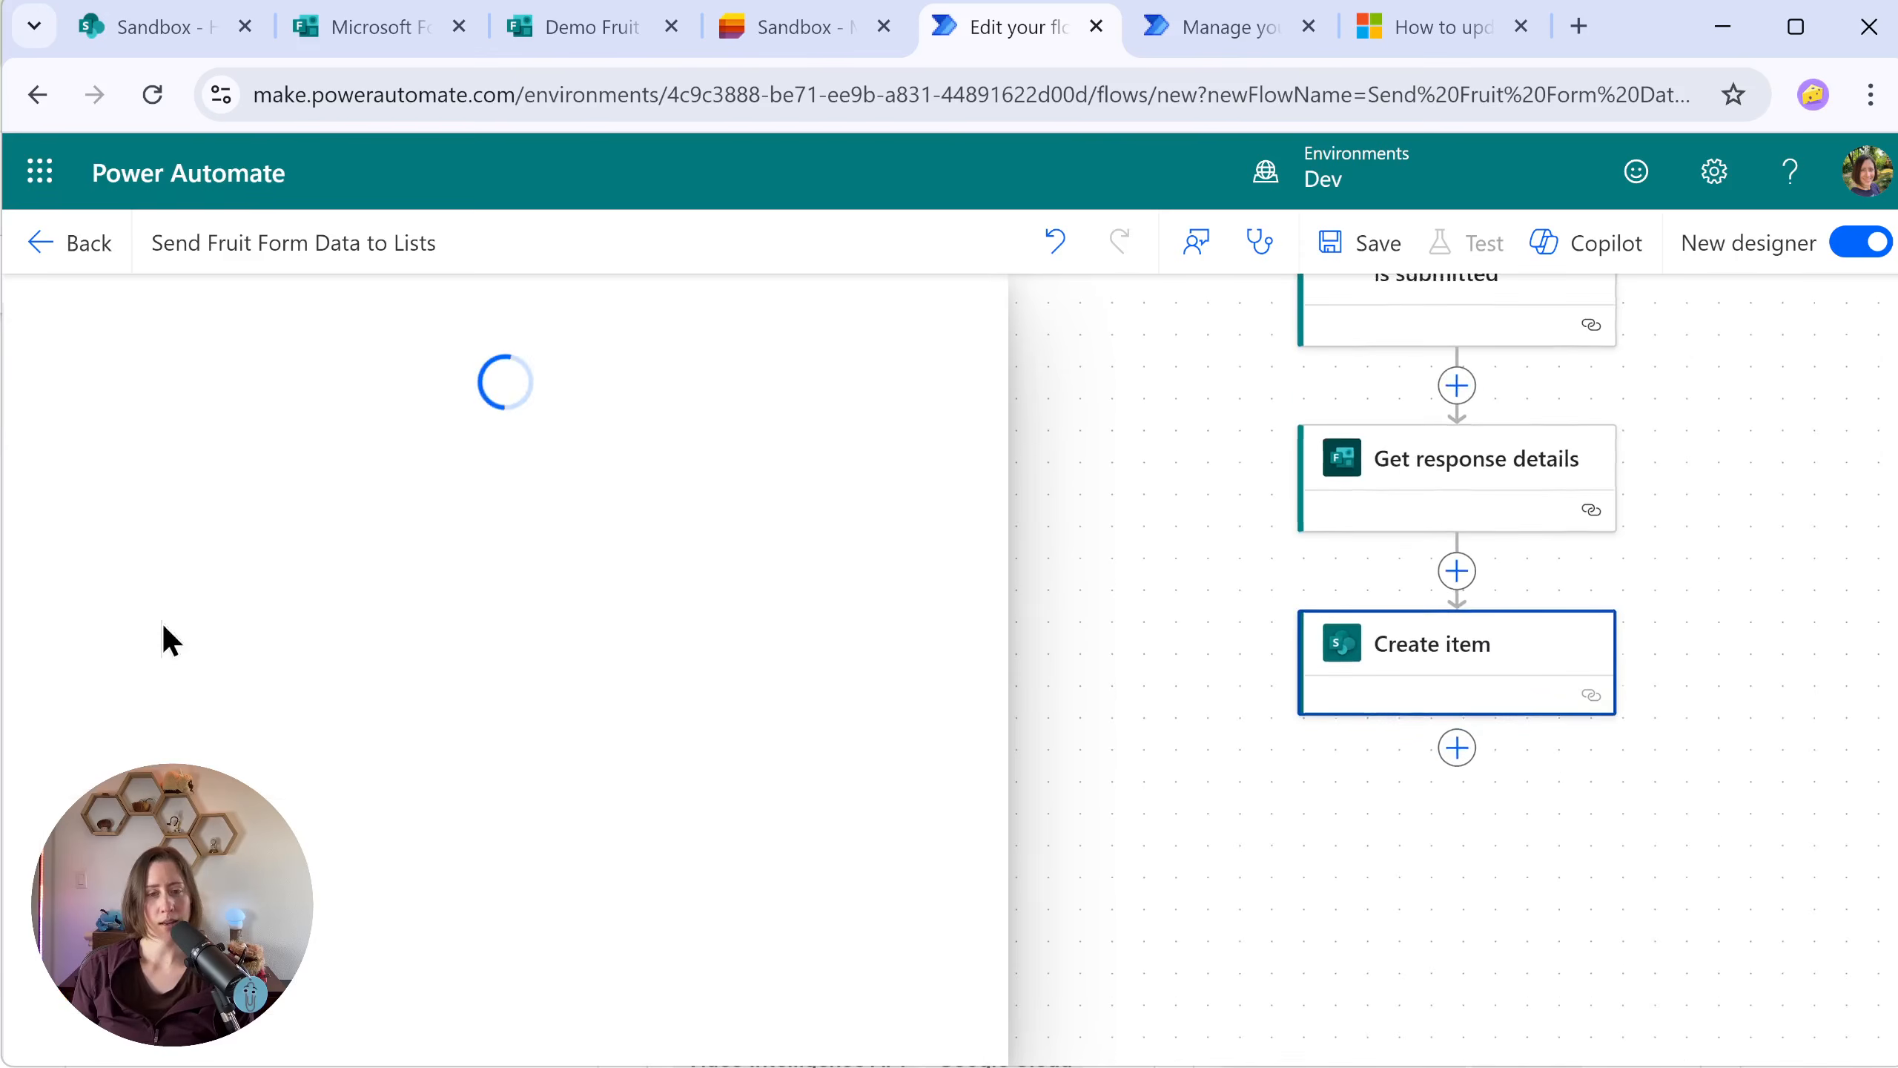
pyautogui.click(1335, 908)
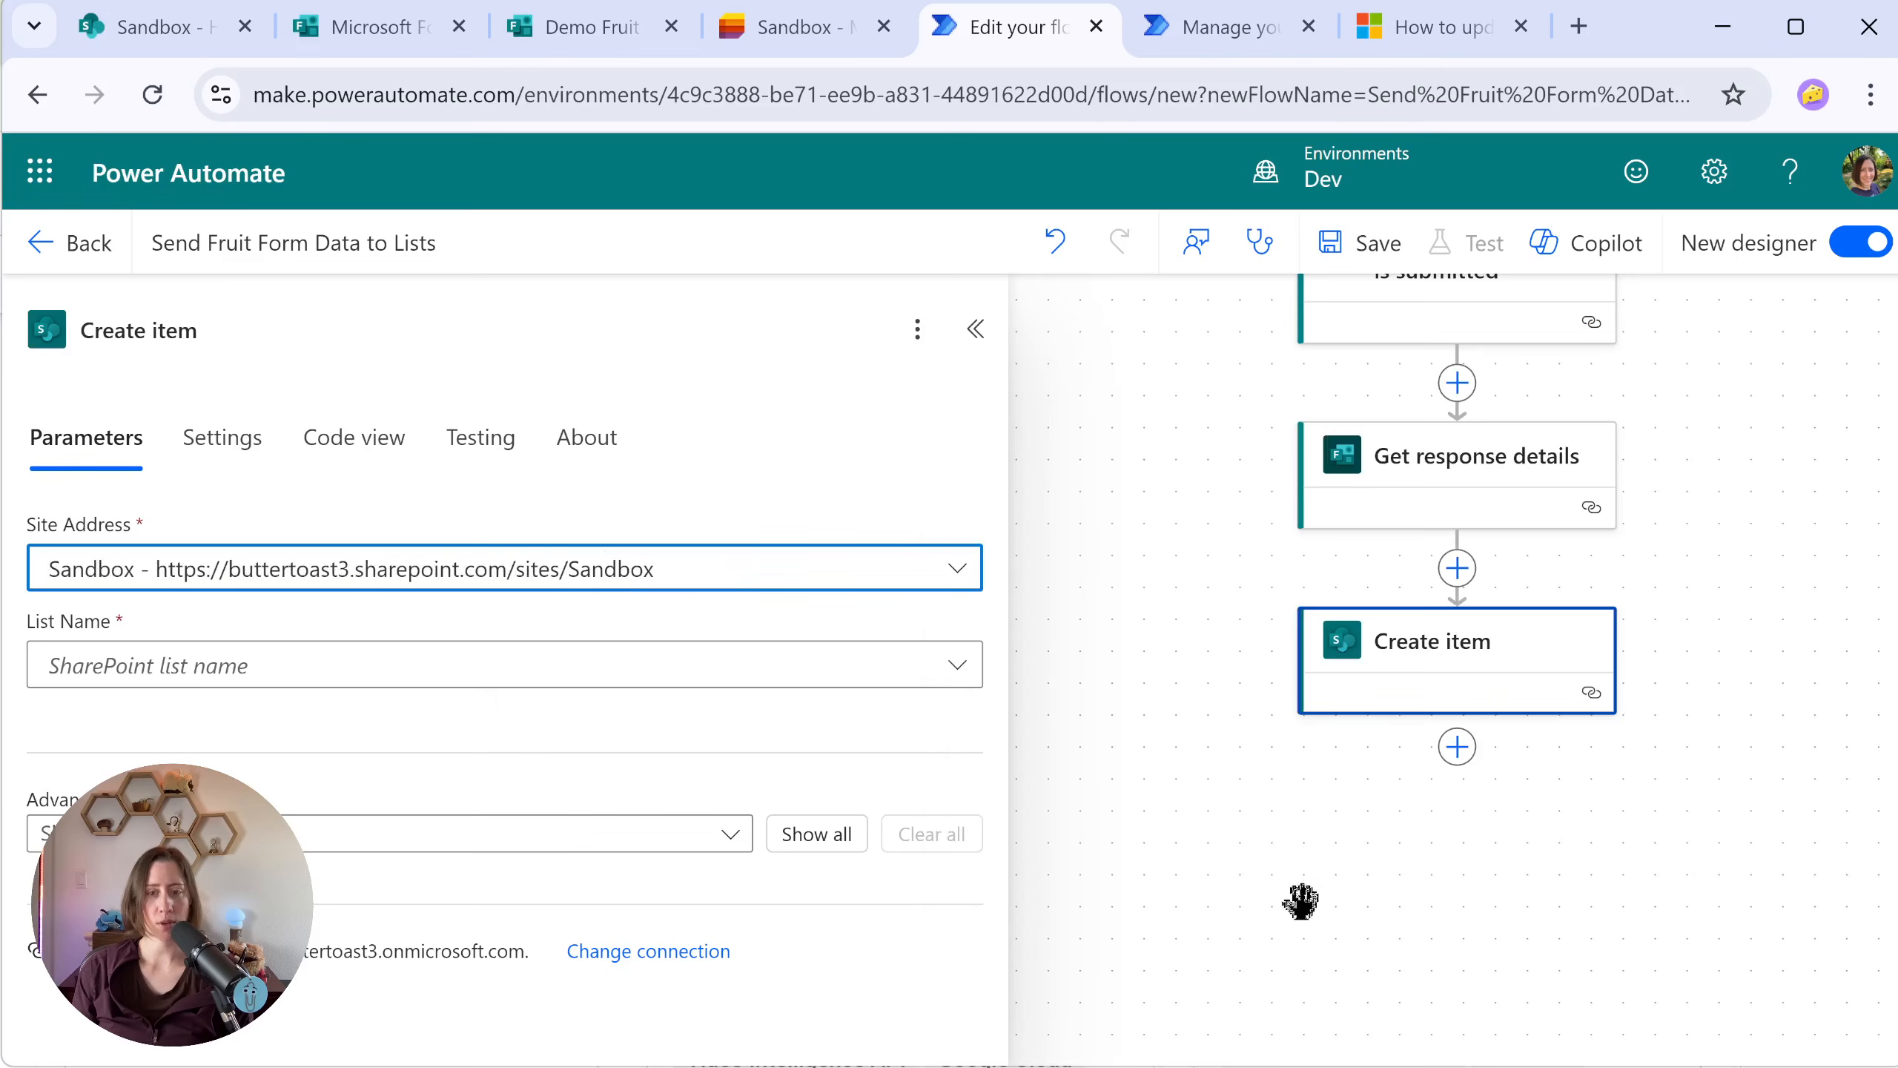
pyautogui.click(632, 665)
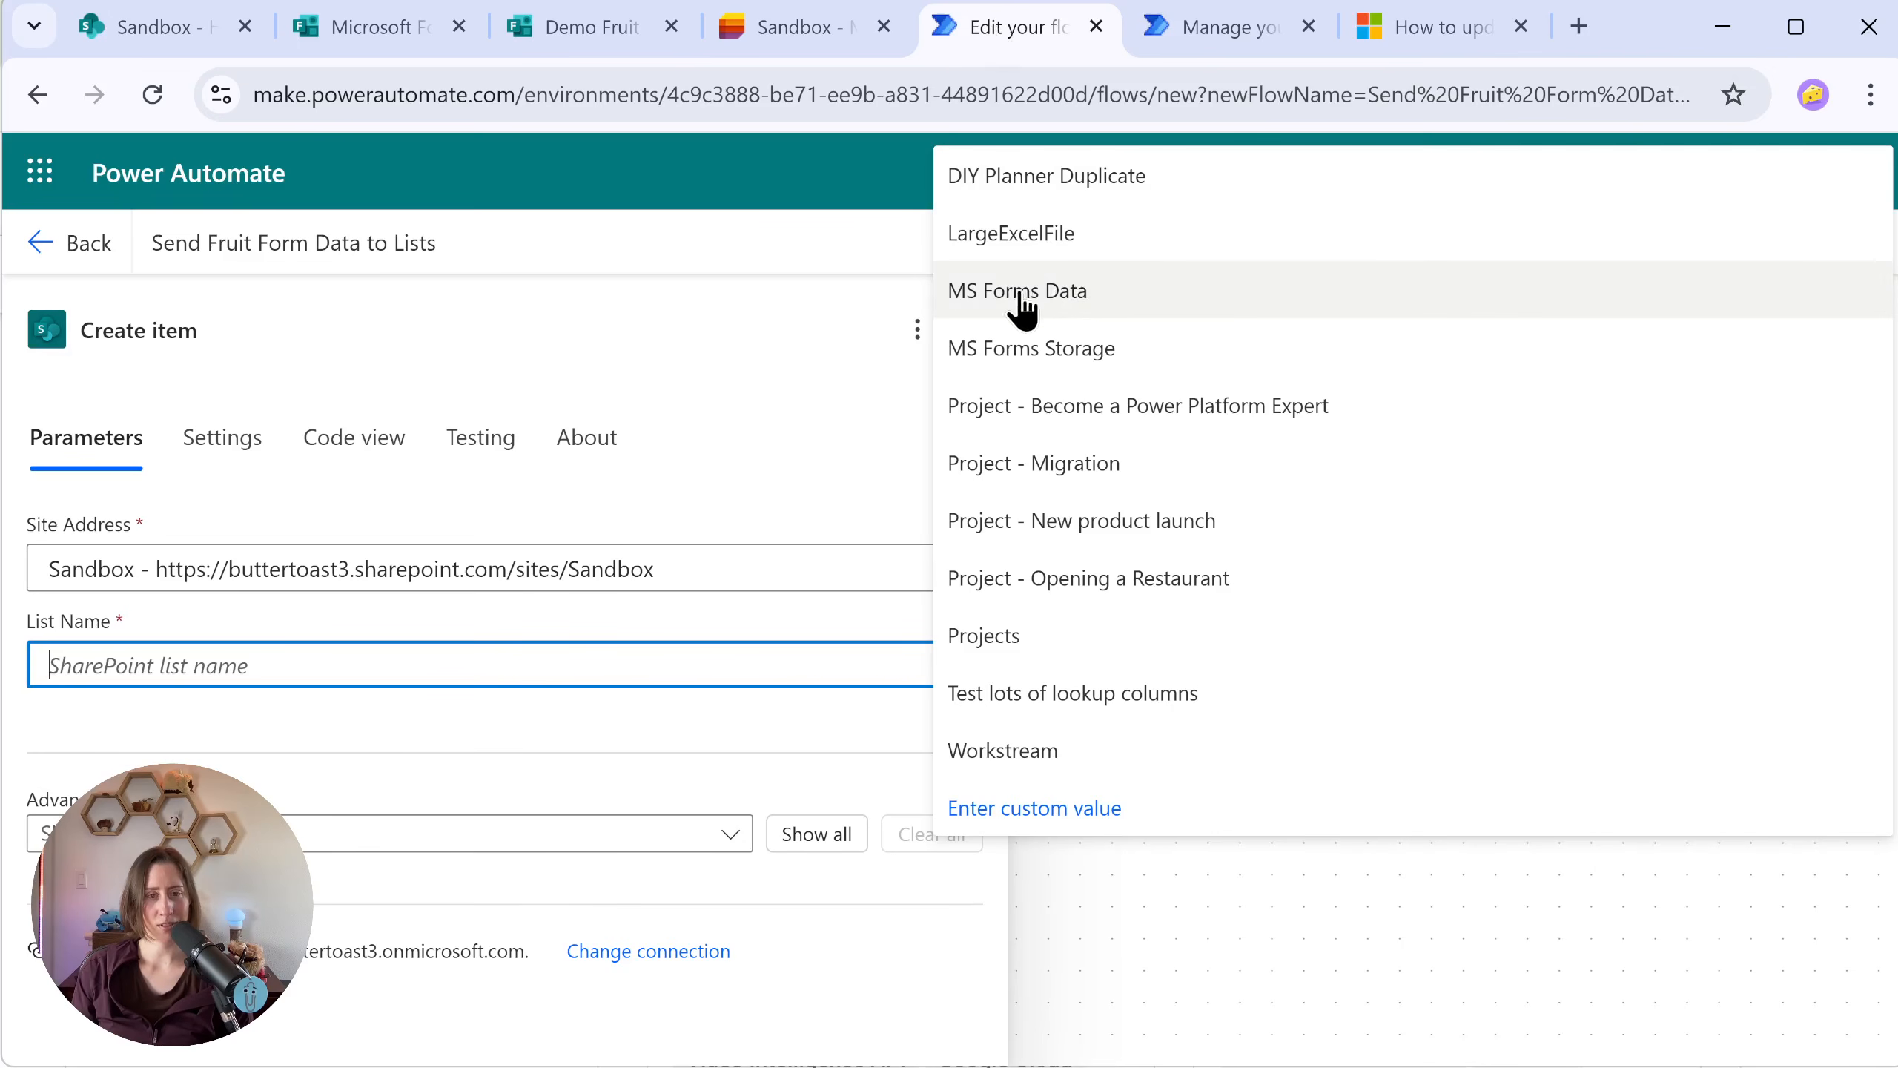
pyautogui.click(979, 293)
pyautogui.click(565, 772)
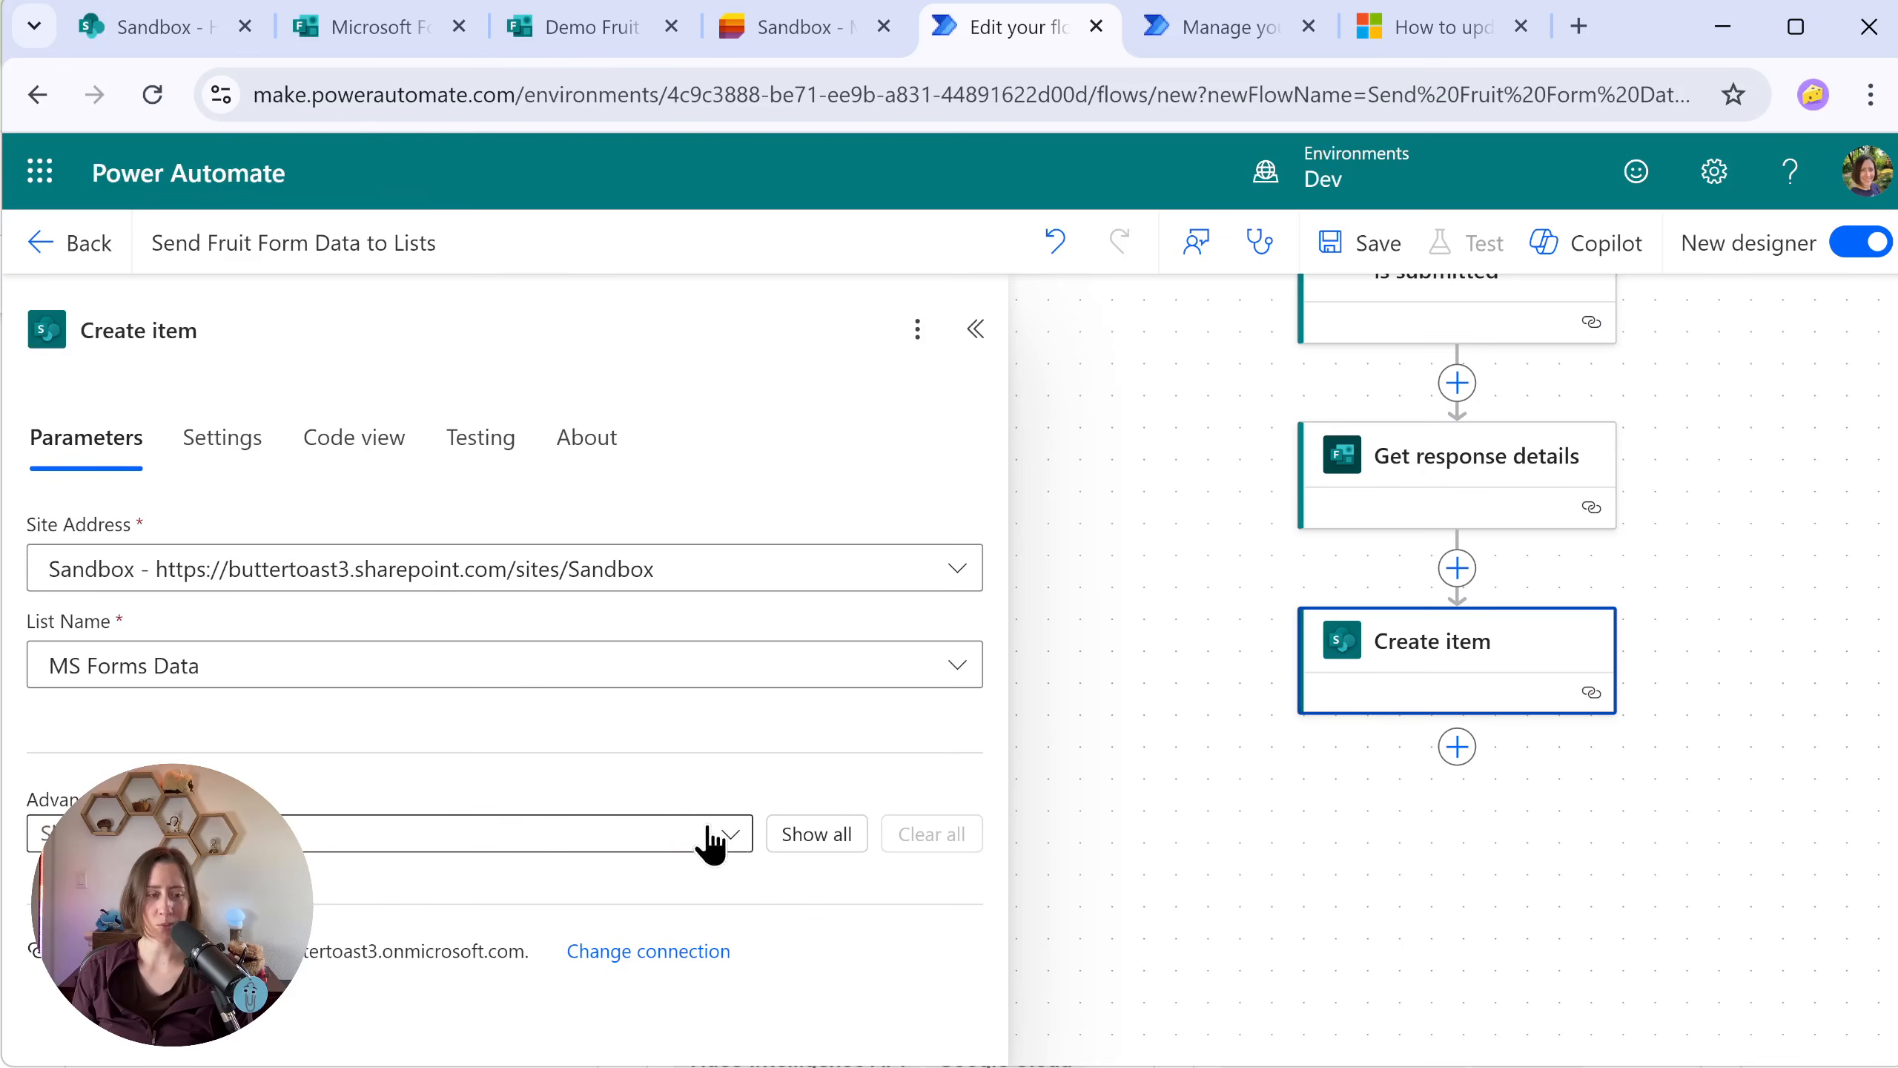
# Step: Show all advanced parameters of Create item, fill Title with the trigger's Response Id and paste the copied form ID into Form ID
pyautogui.click(830, 833)
pyautogui.scroll(-4, 891, 486)
pyautogui.click(321, 630)
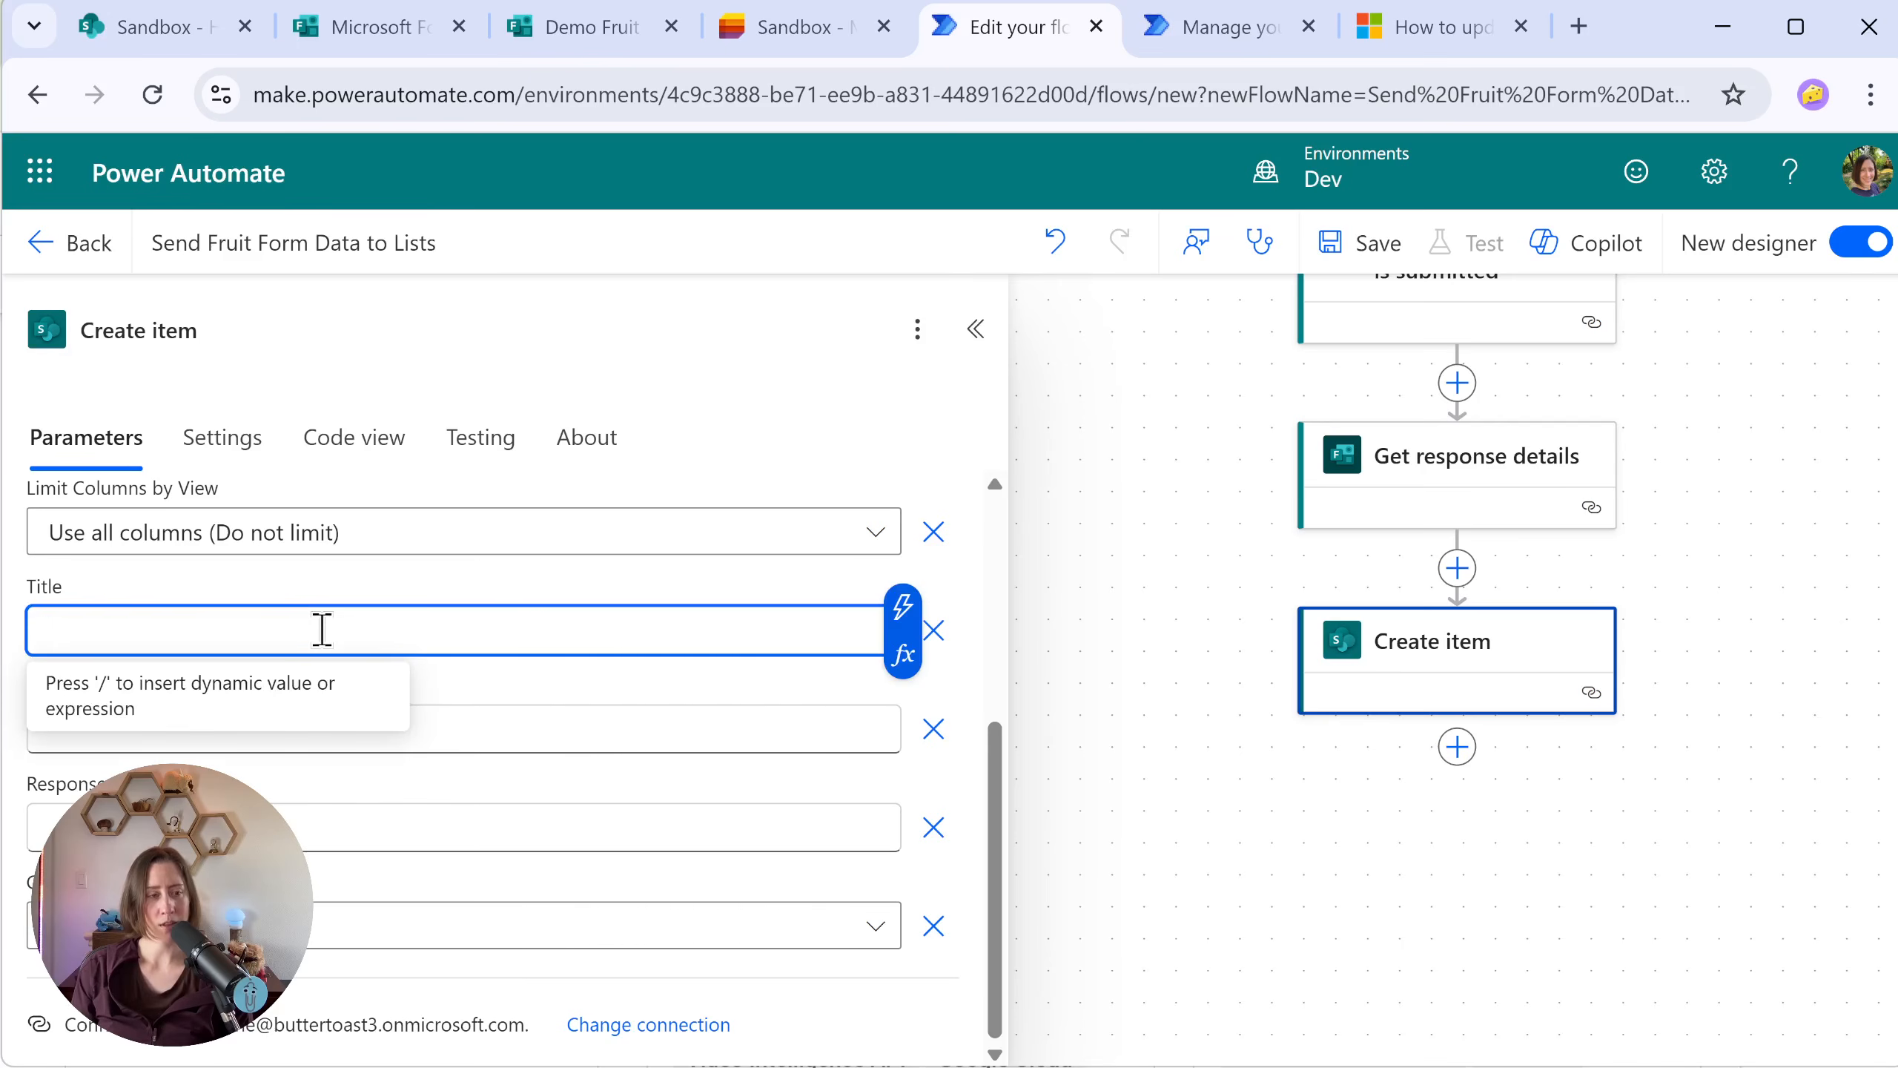
pyautogui.click(904, 610)
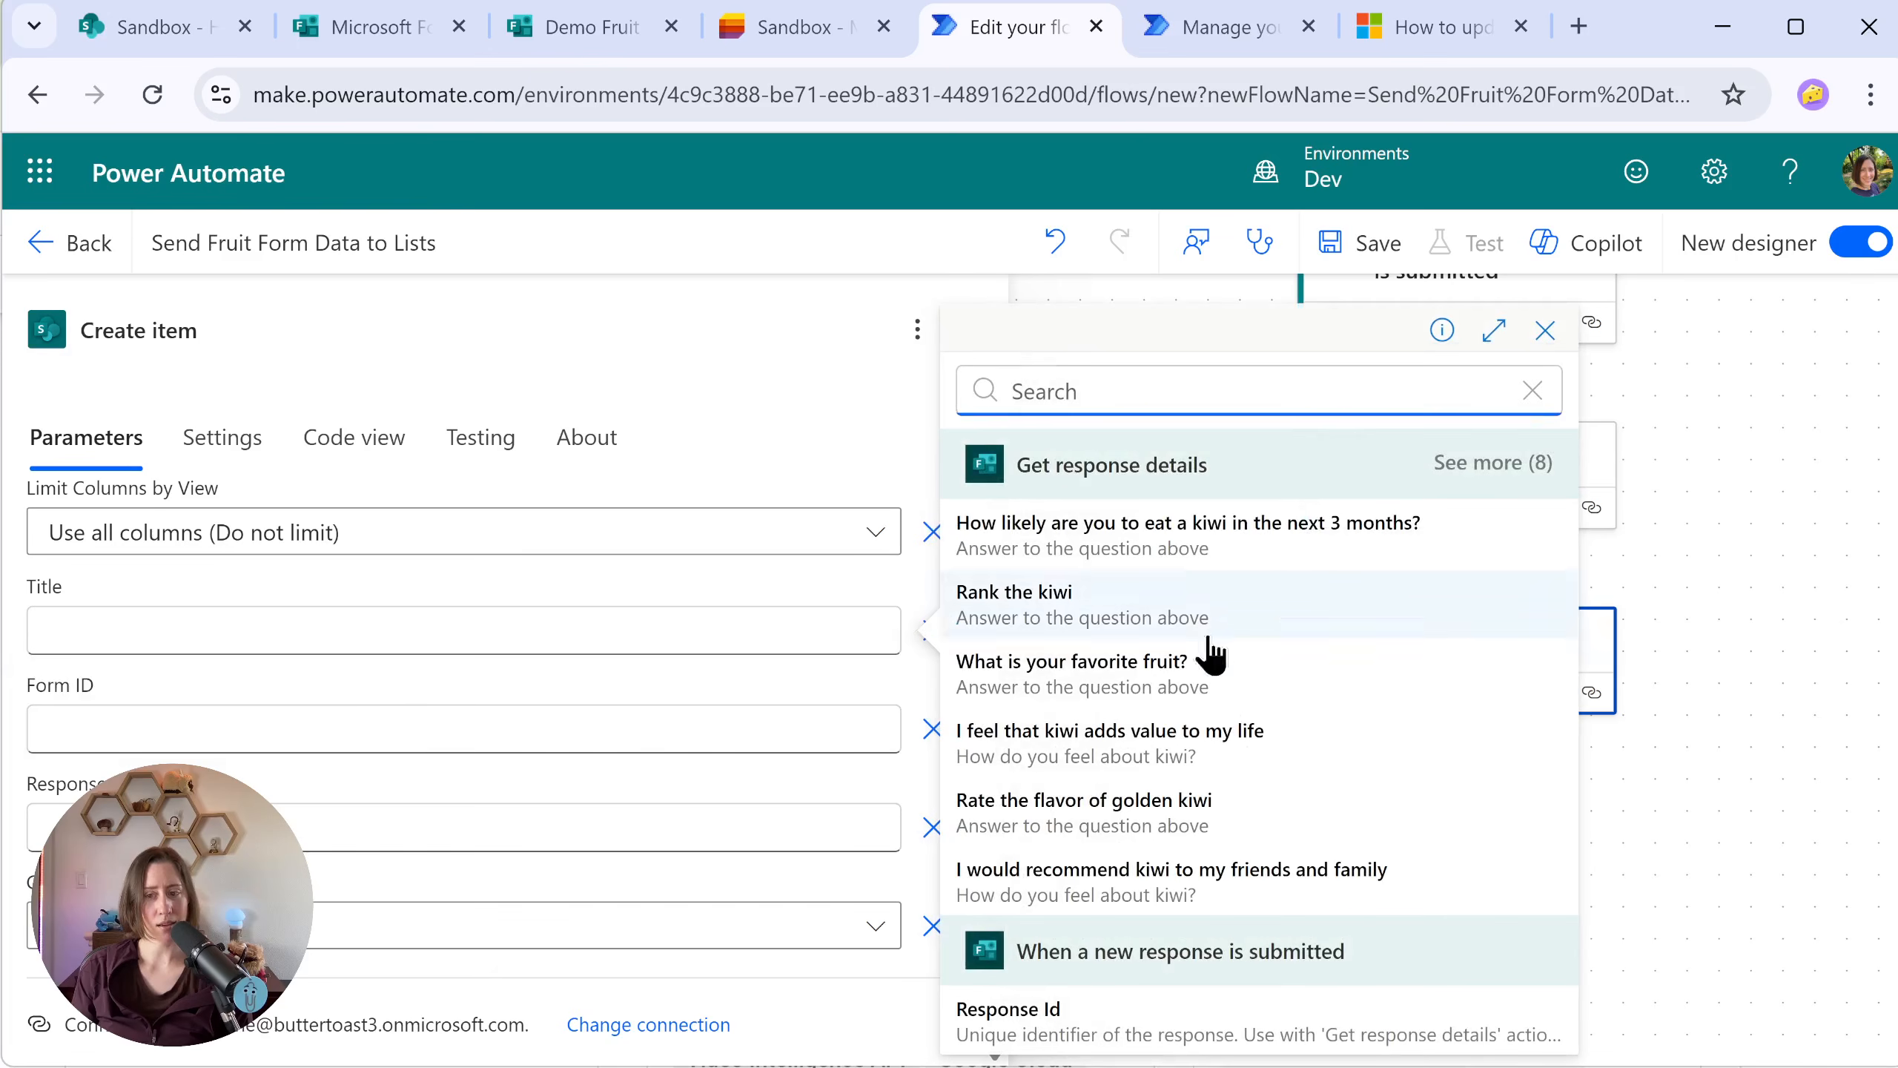
pyautogui.click(999, 1025)
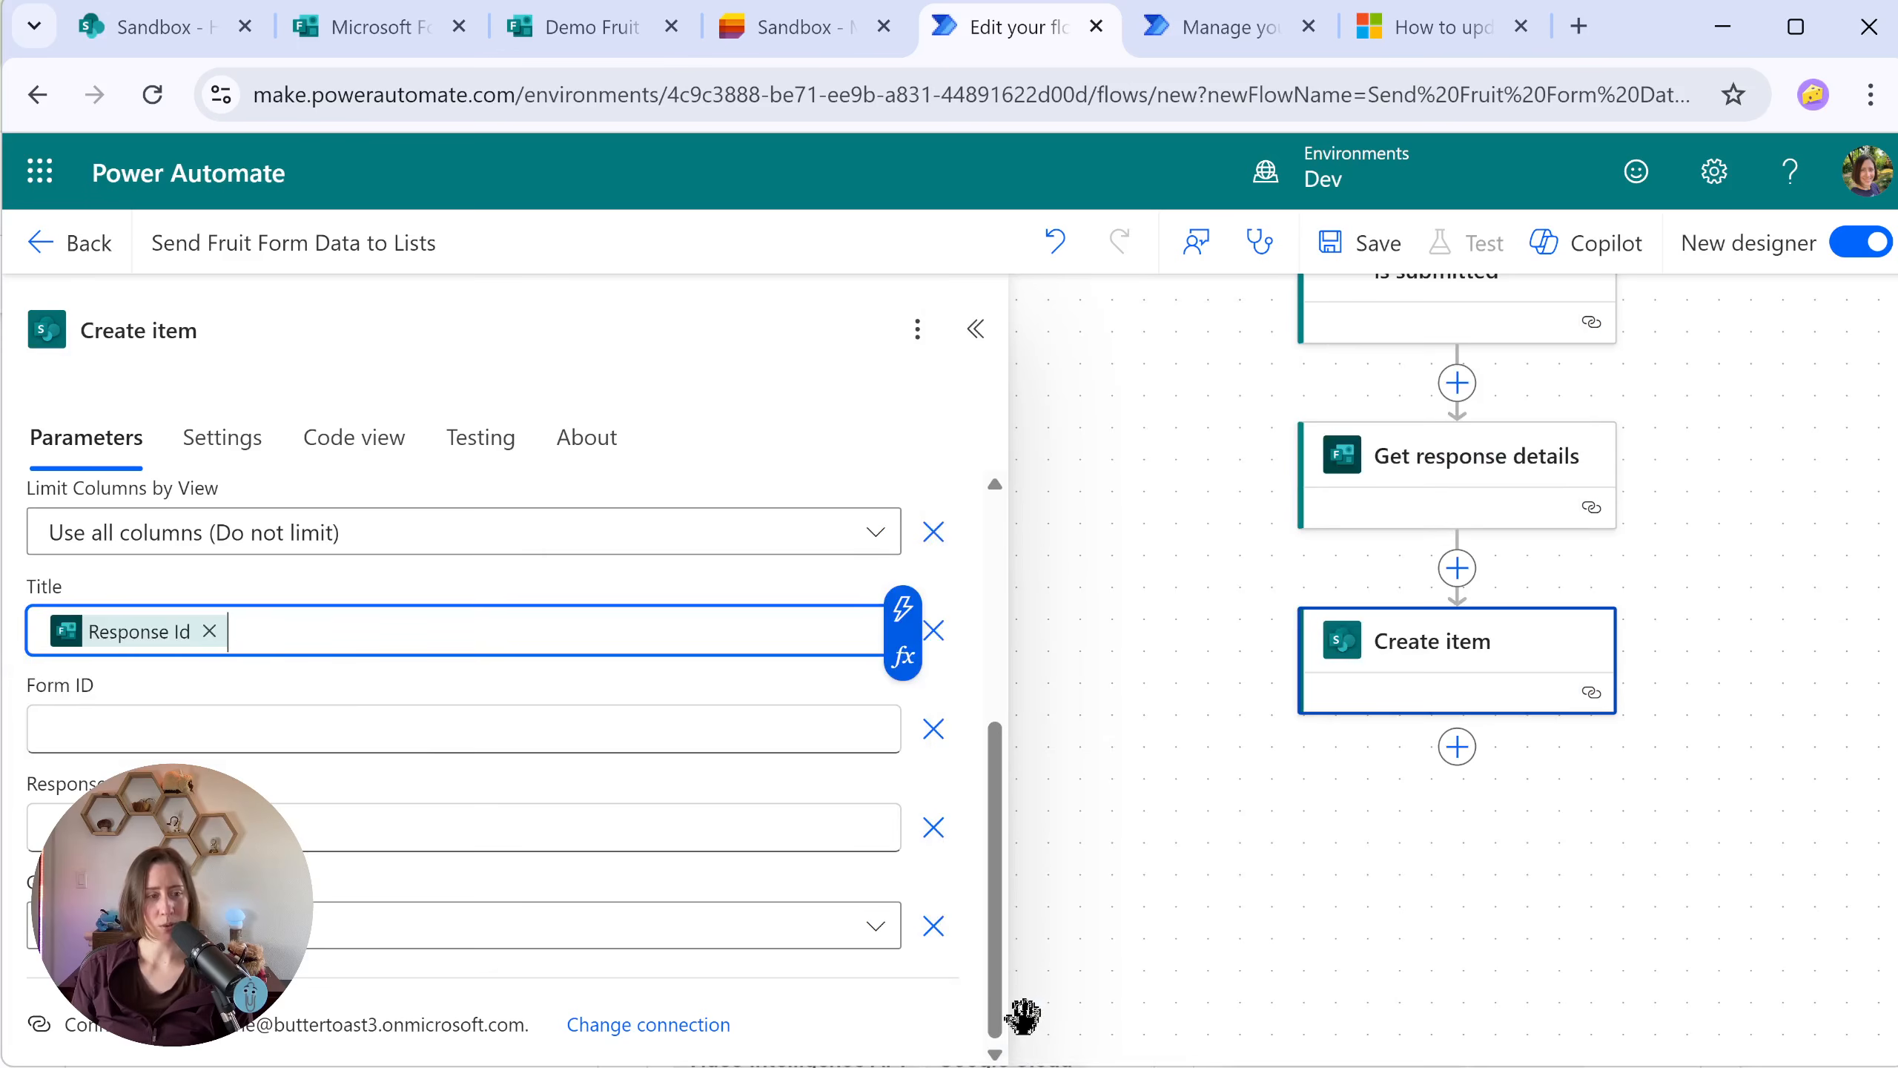
pyautogui.click(218, 740)
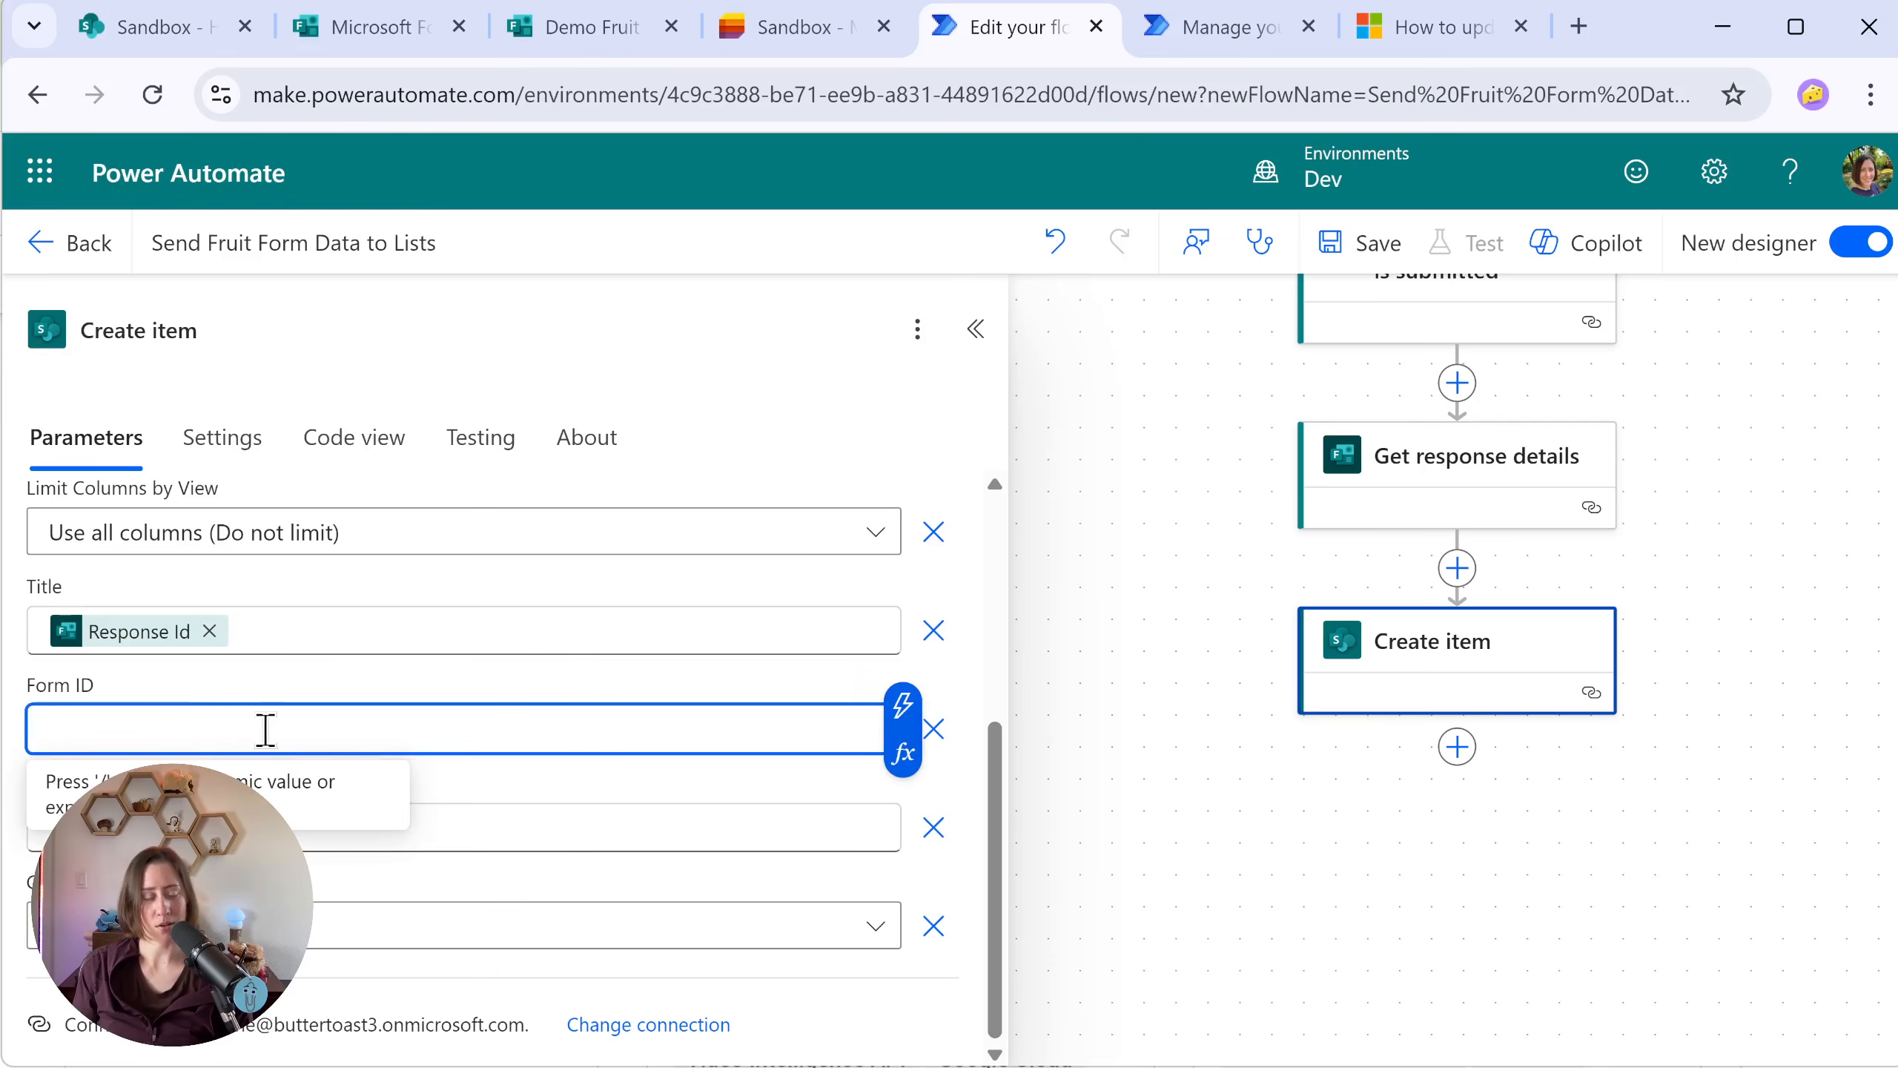
pyautogui.hotkey('ctrl', 'v')
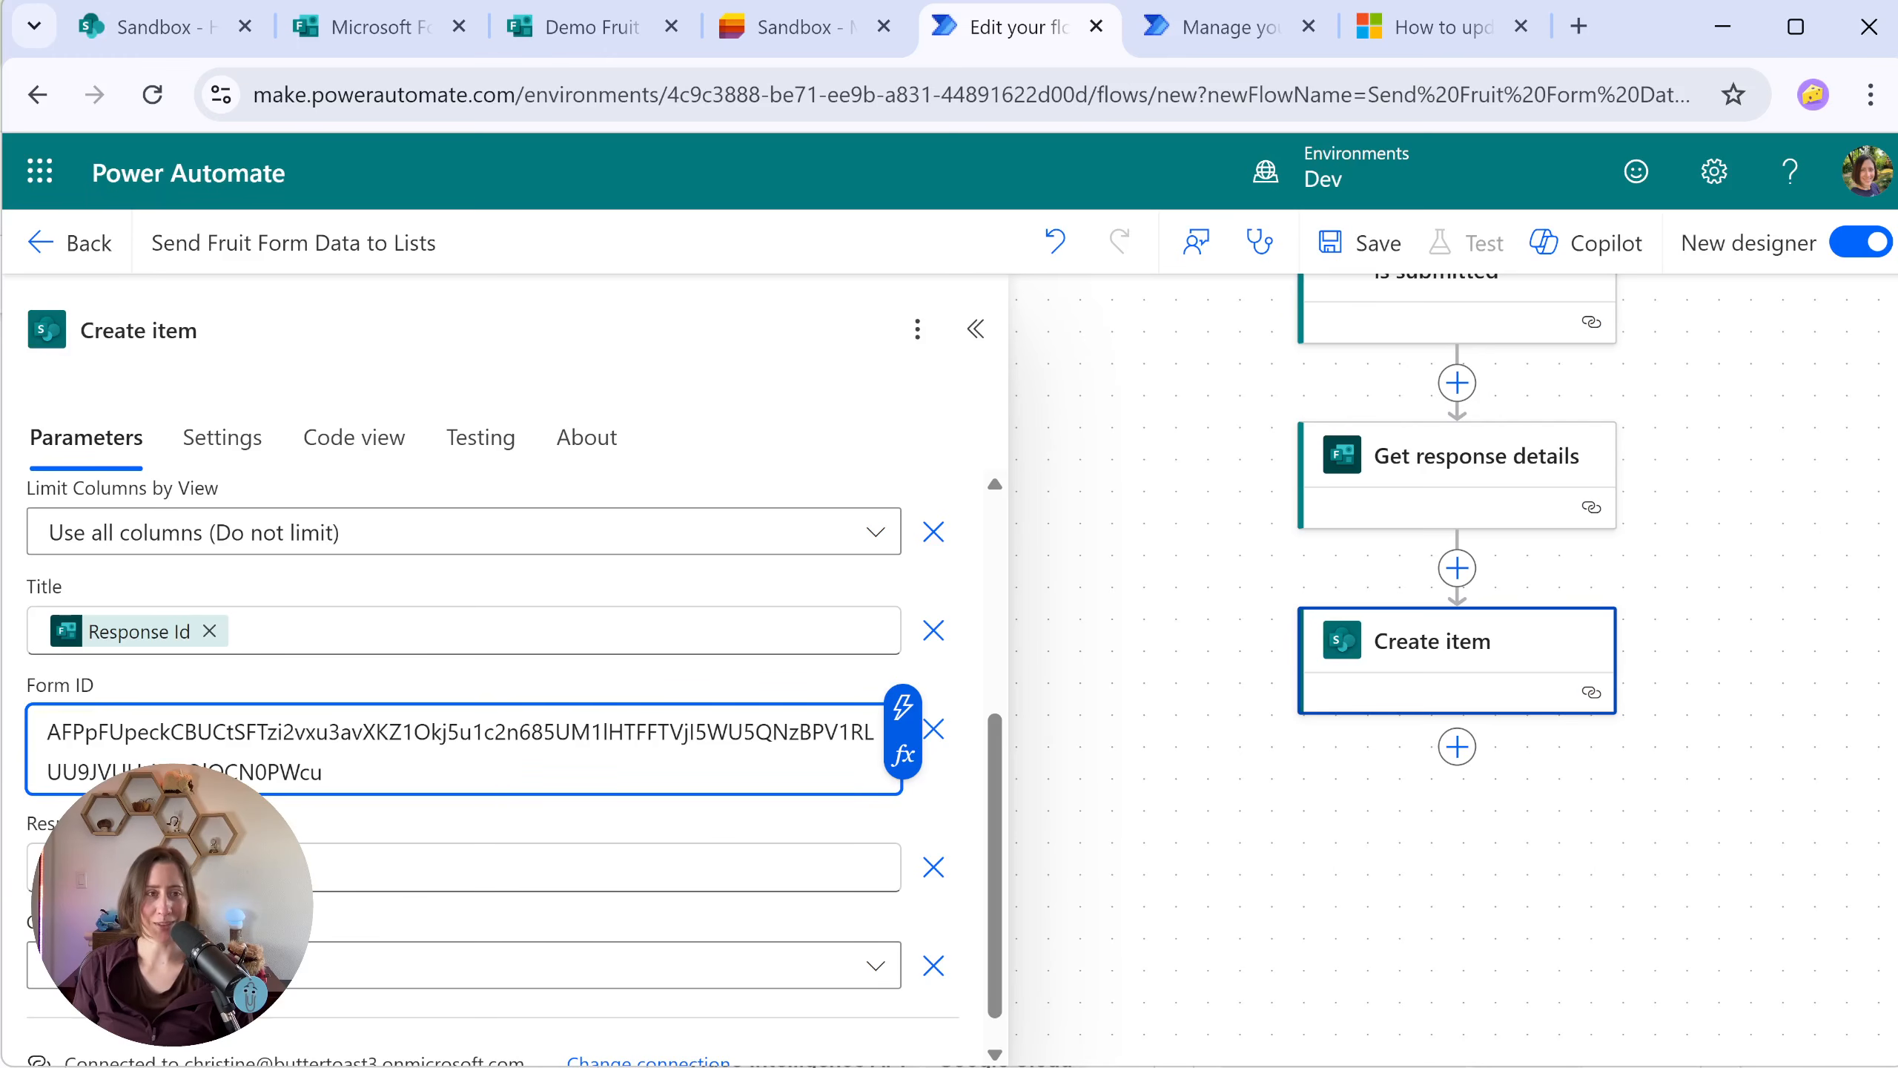
# Step: Insert the expression body('Get_response_details') into the response field below Form ID in Create item
pyautogui.click(726, 887)
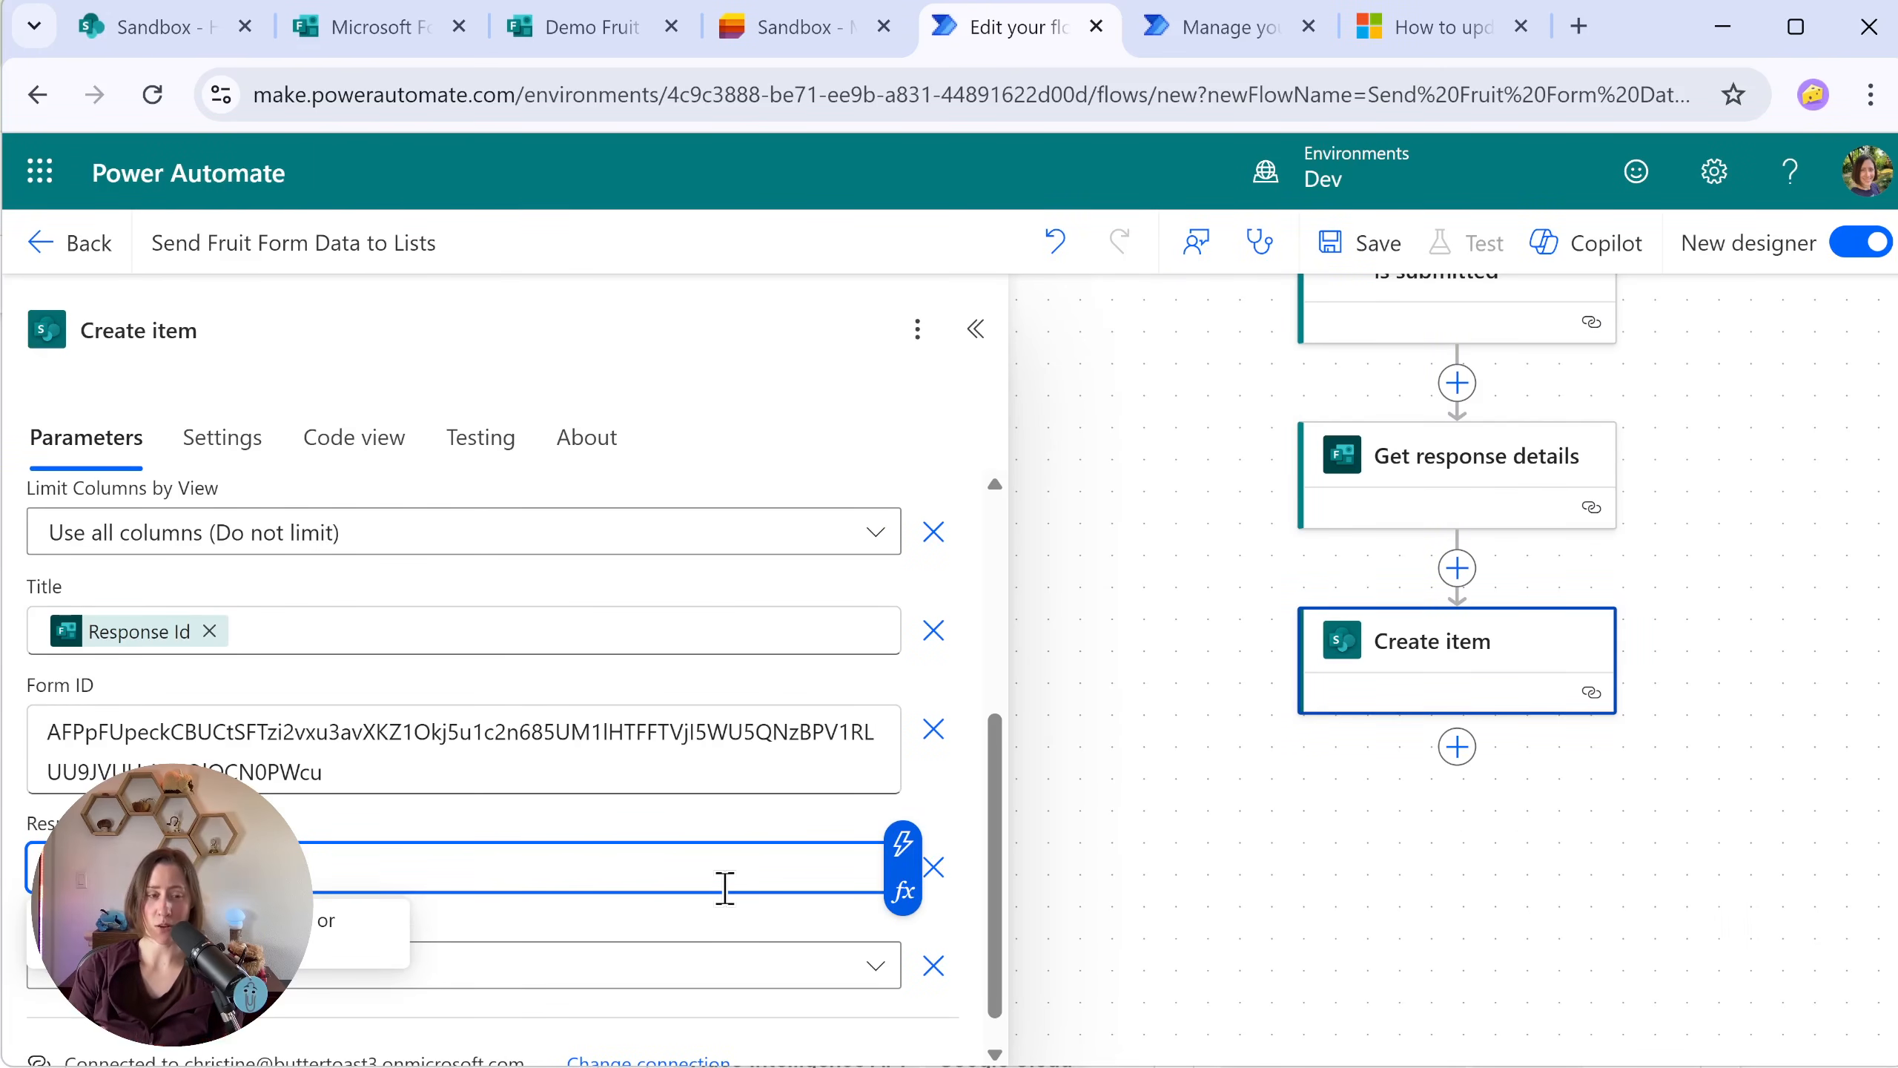
pyautogui.click(904, 901)
pyautogui.hotkey('ctrl', '-')
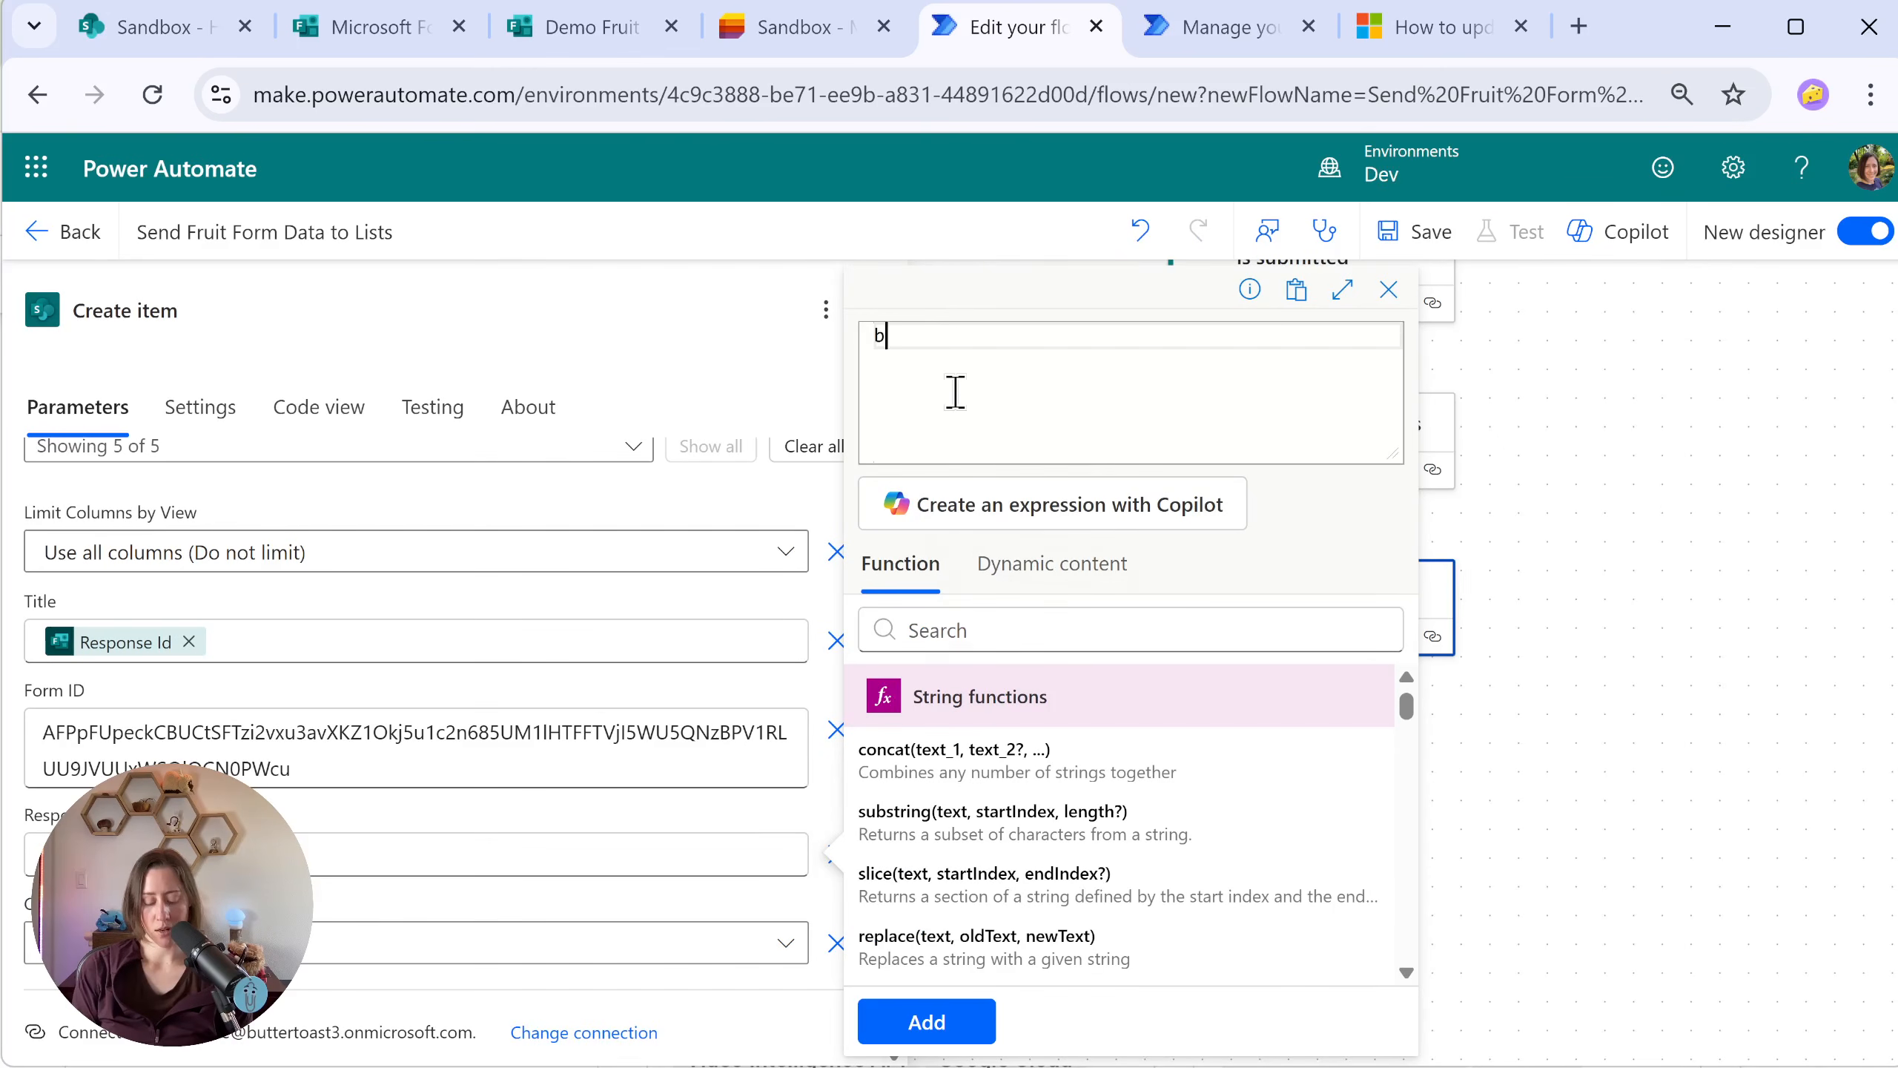
pyautogui.write('body(')
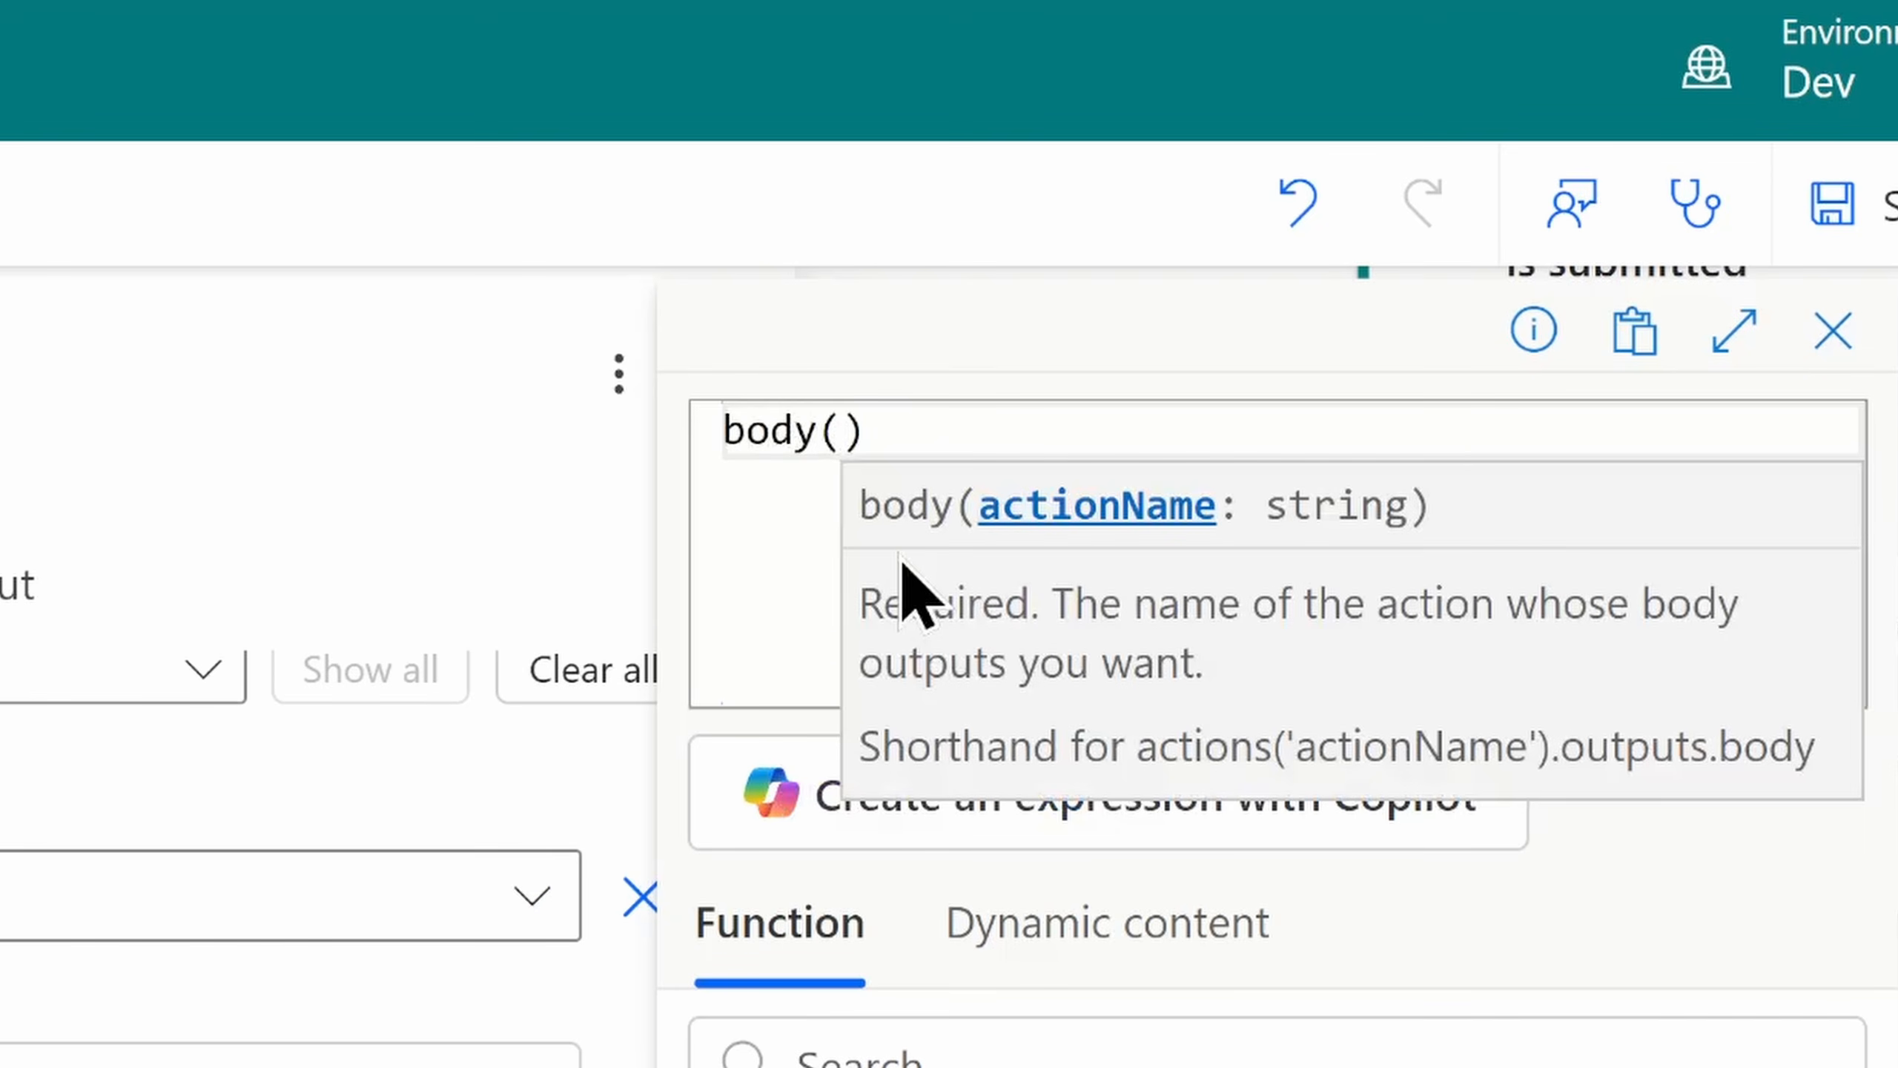
pyautogui.write("'")
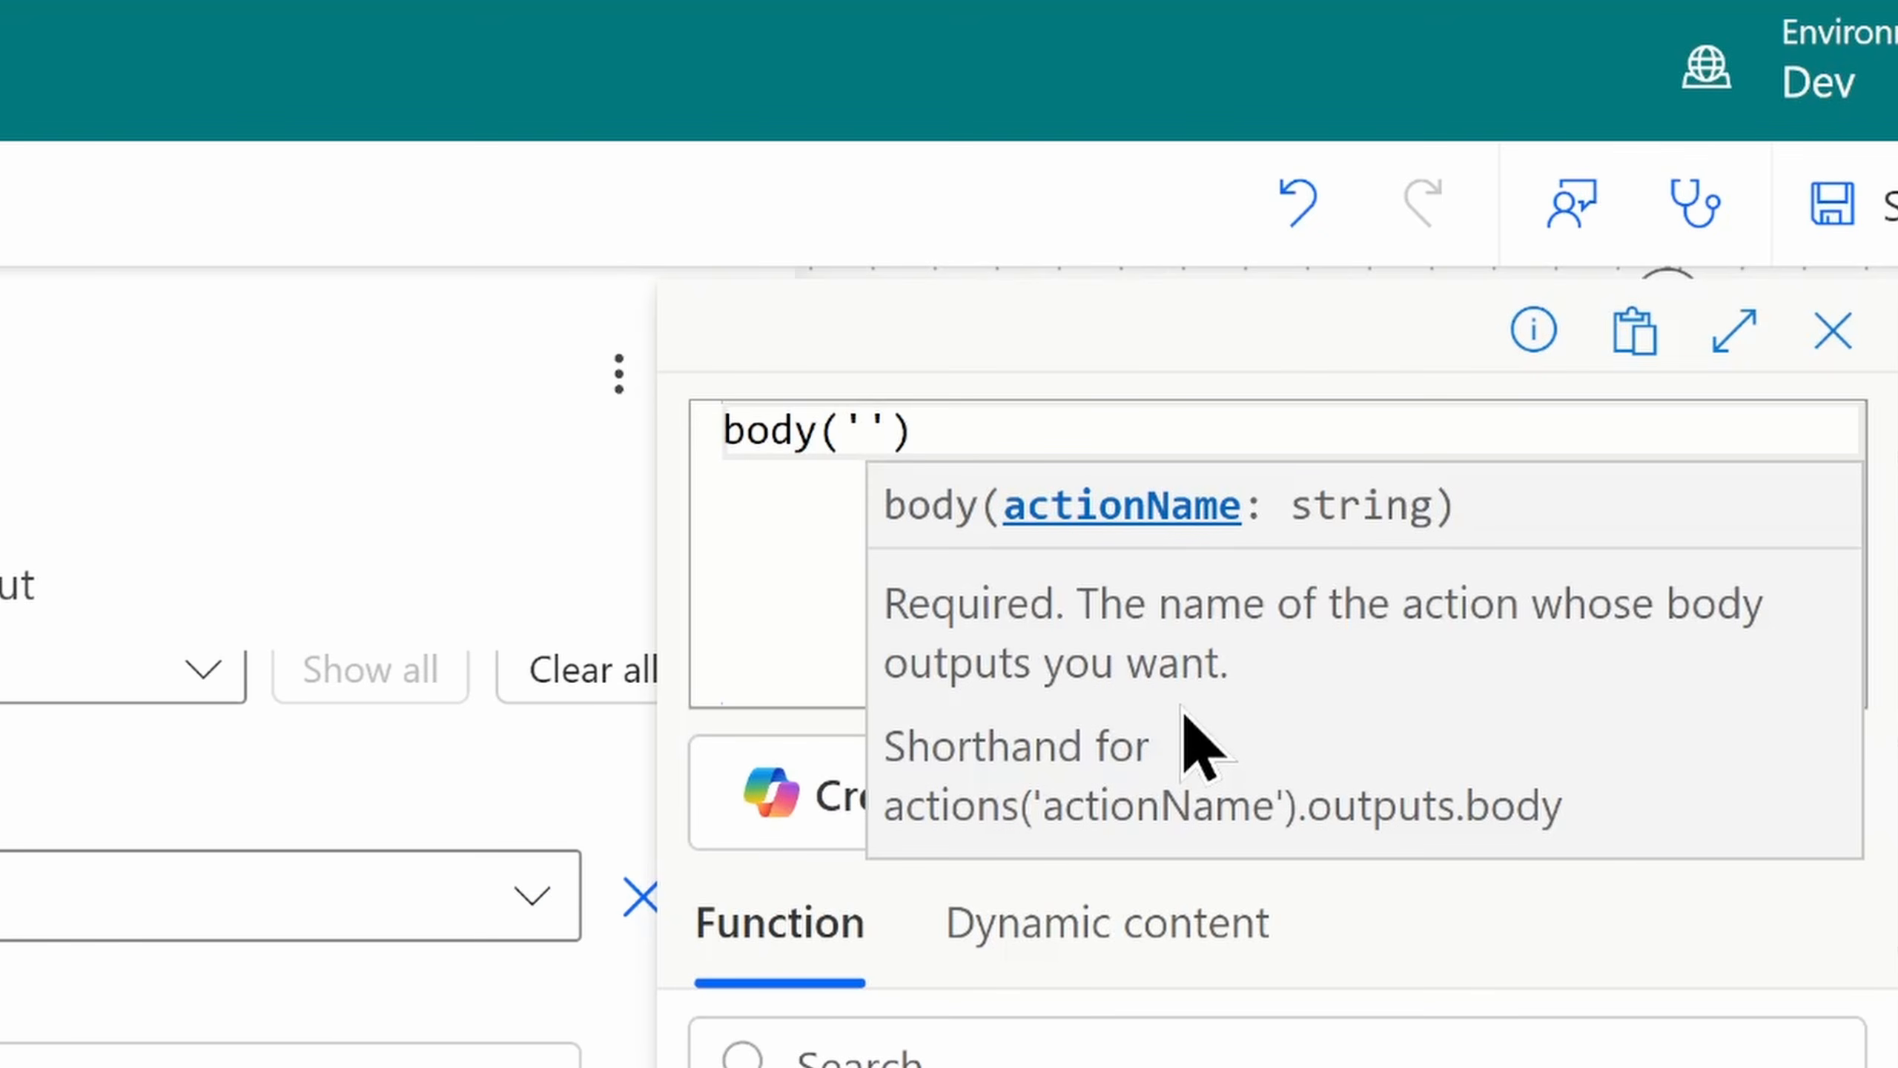
pyautogui.write('Get_re')
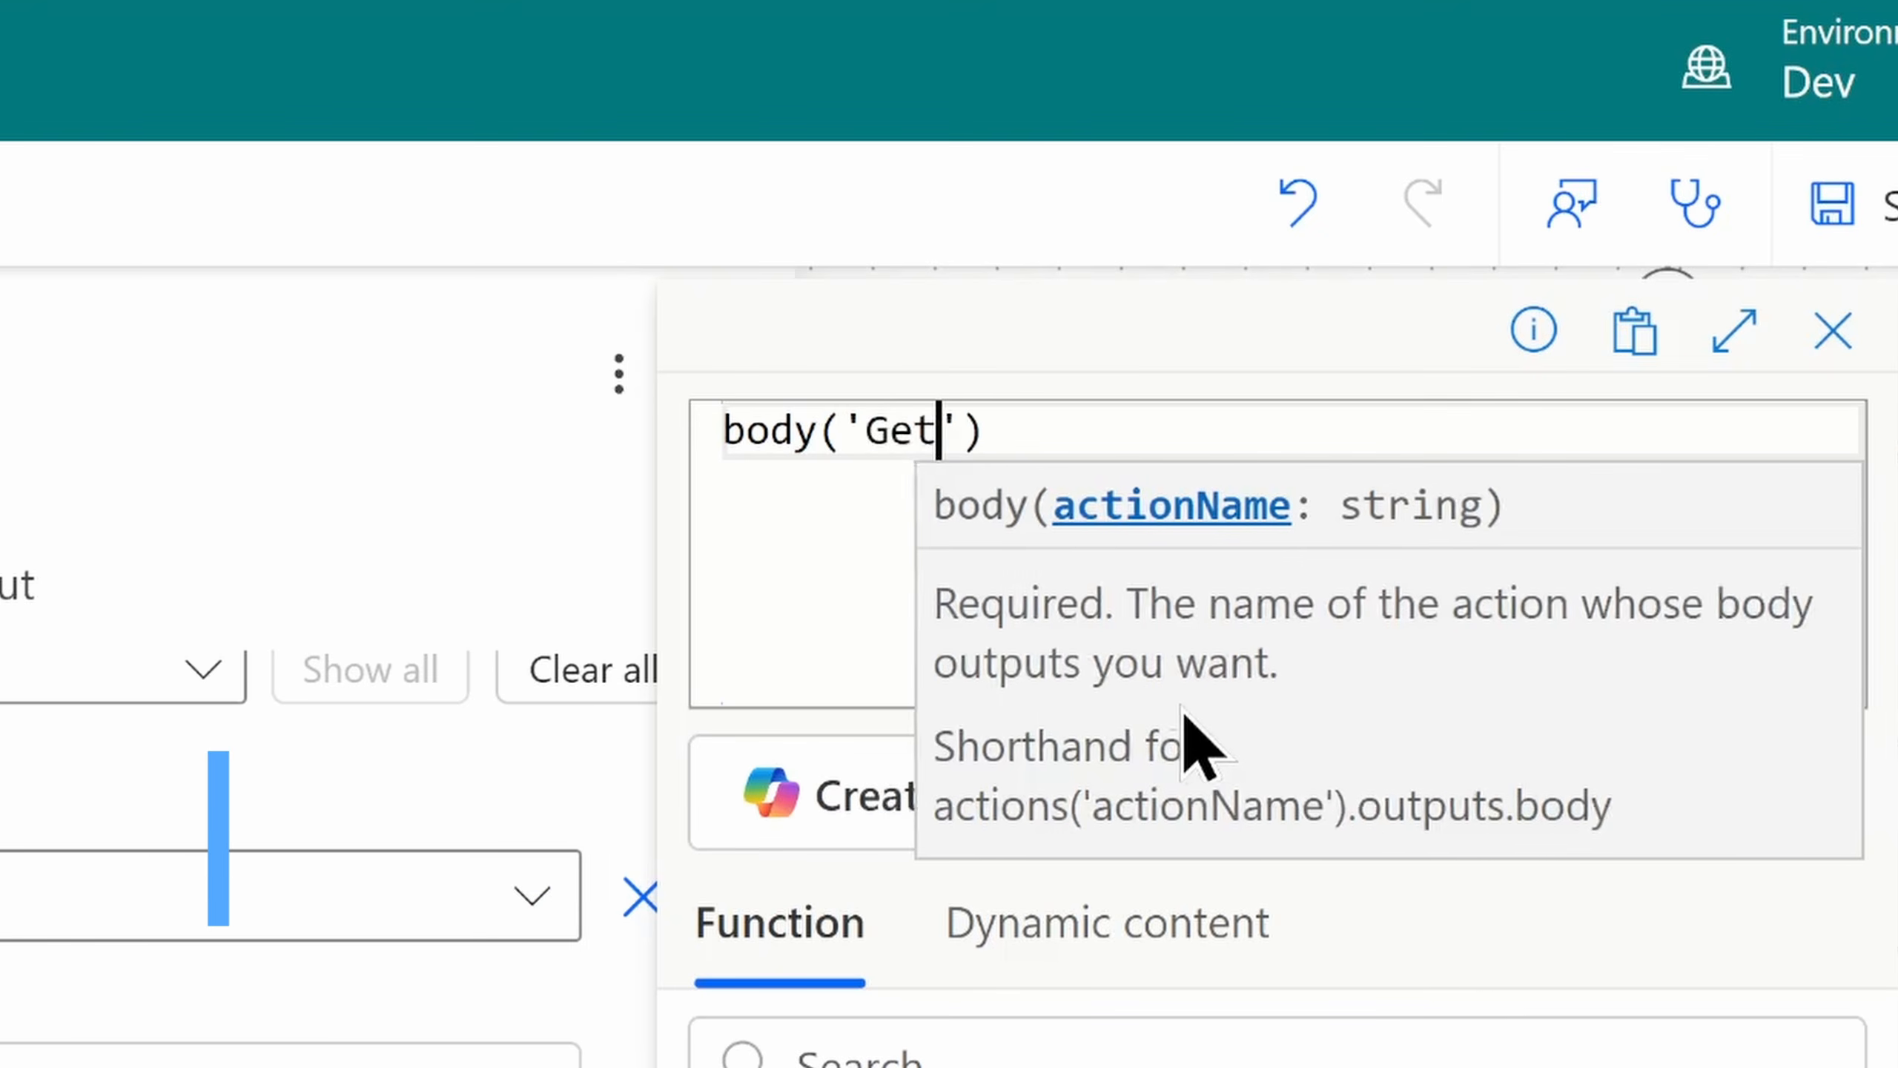
pyautogui.write('sponse_deta')
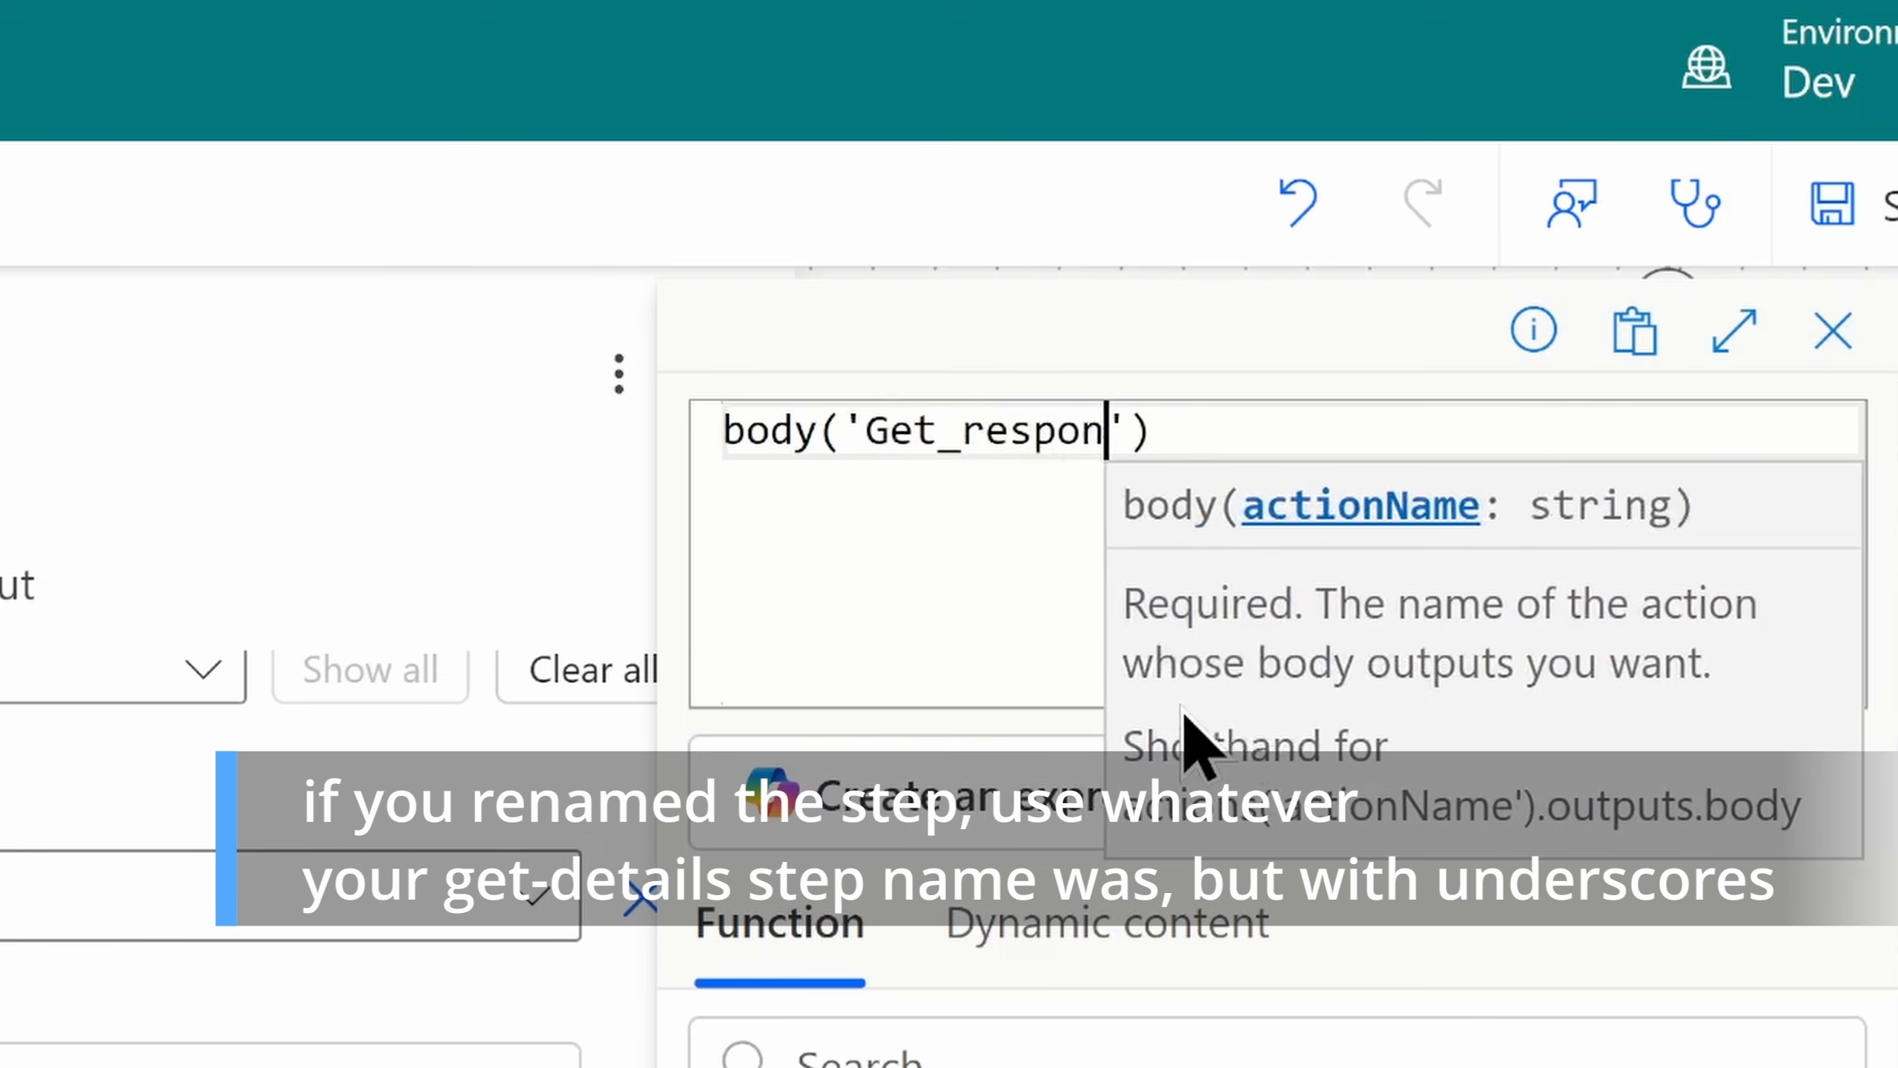
pyautogui.write('ils')
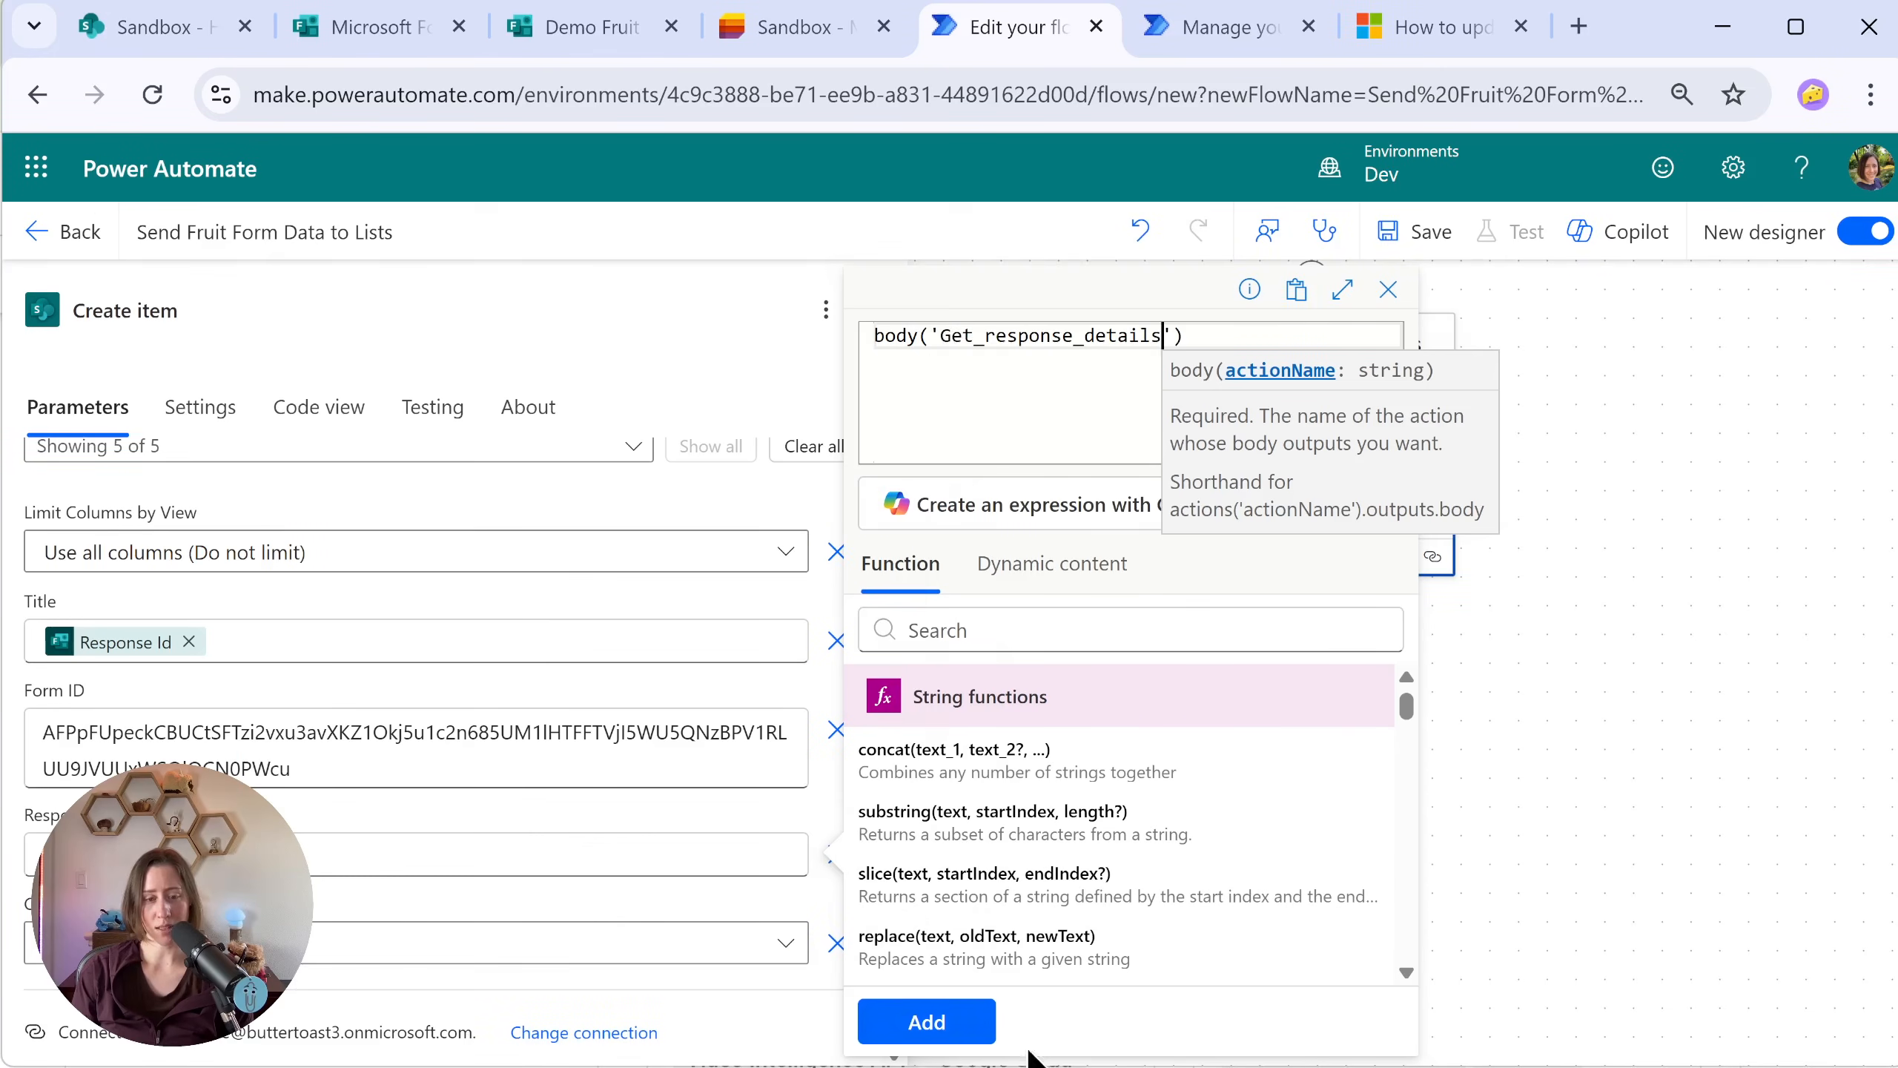
pyautogui.click(919, 1025)
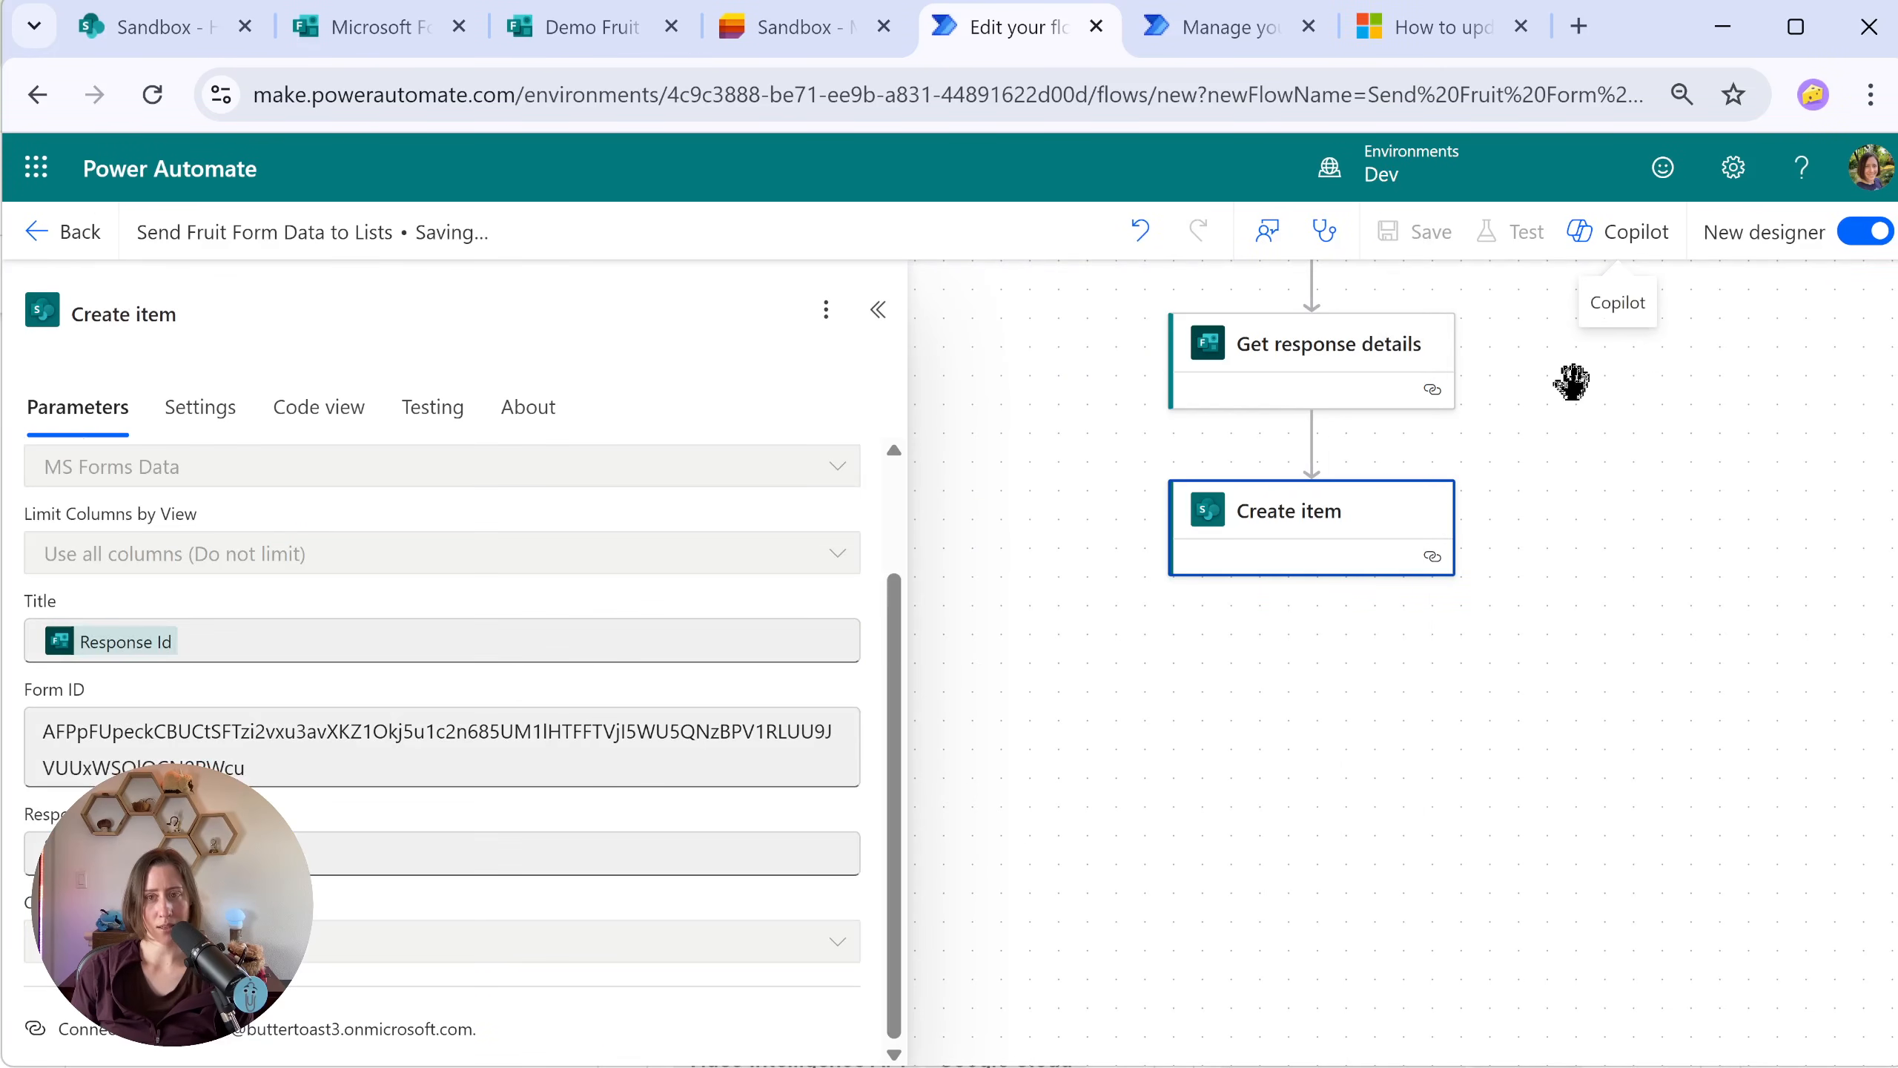
# Step: Run a manual test of the saved flow and open the MS Forms Data list to check the new item
pyautogui.click(1513, 236)
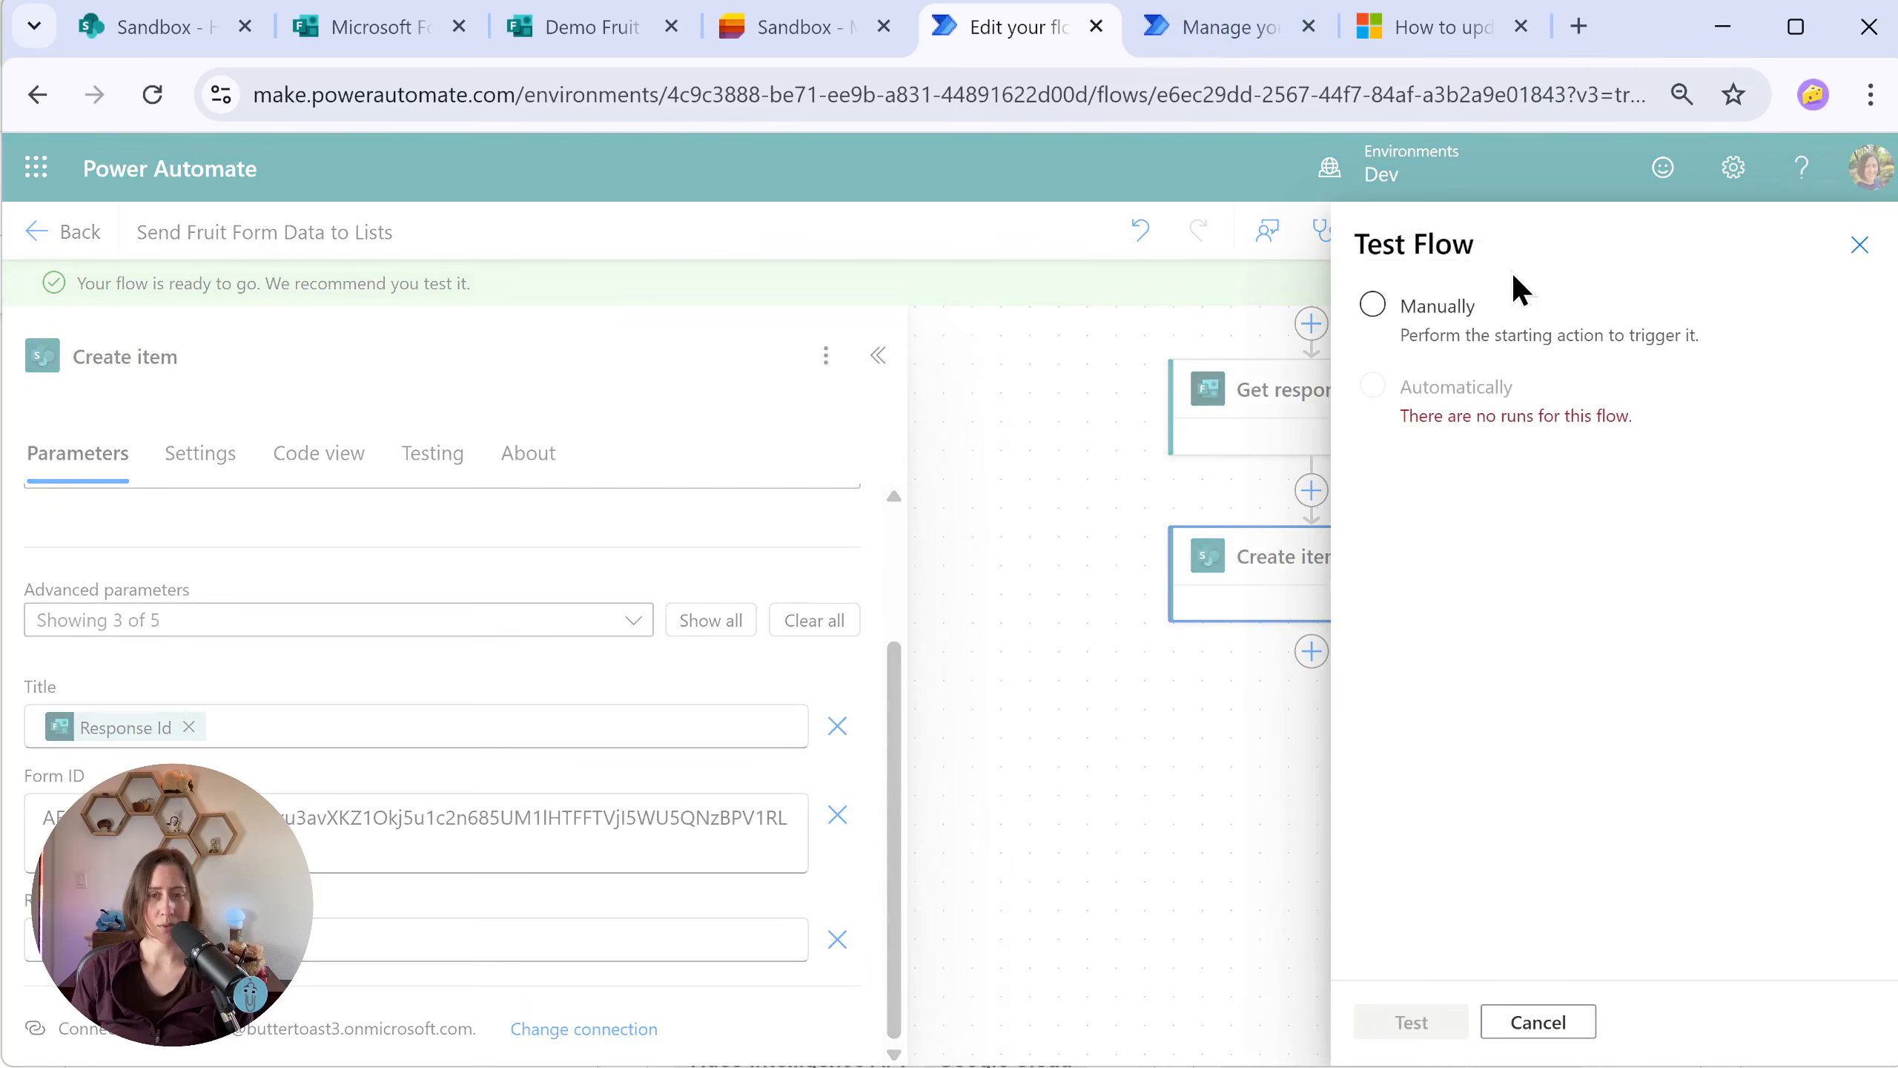
pyautogui.click(1394, 321)
pyautogui.click(1411, 1021)
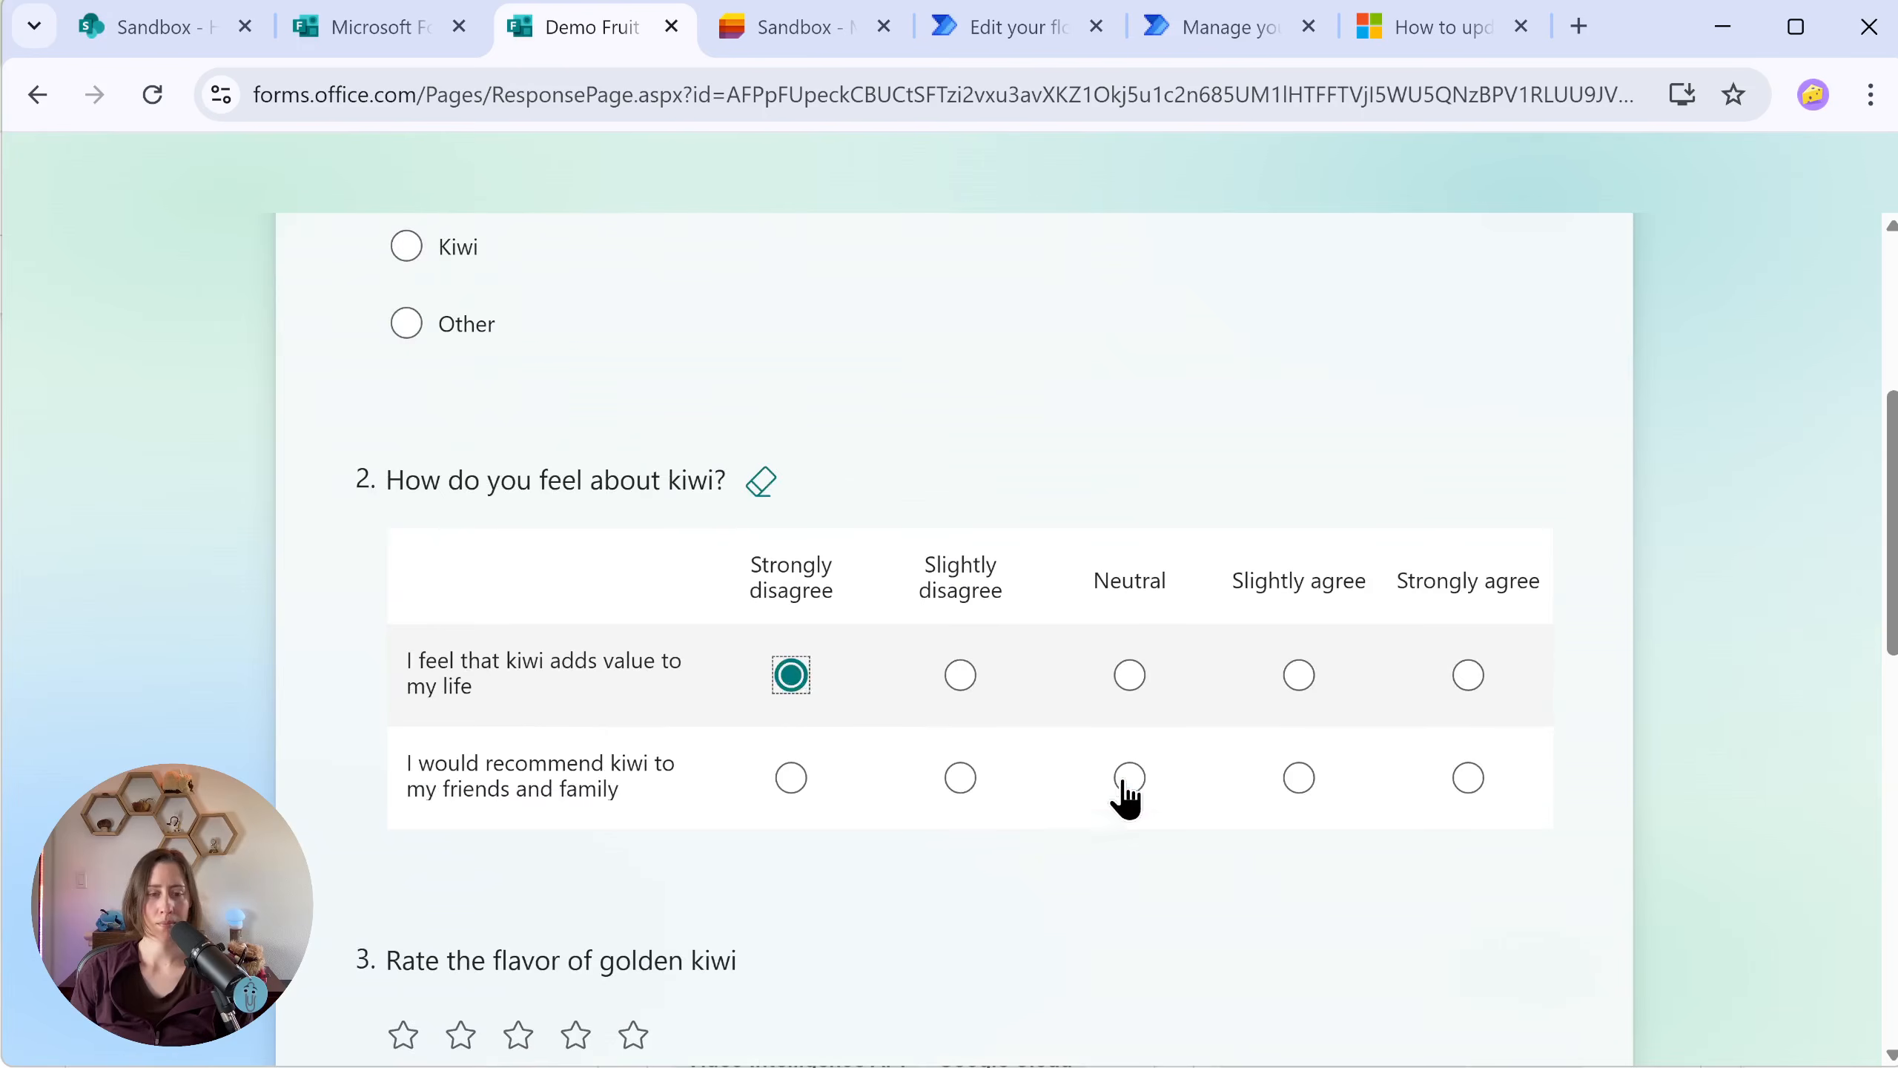
pyautogui.scroll(-15, 487, 466)
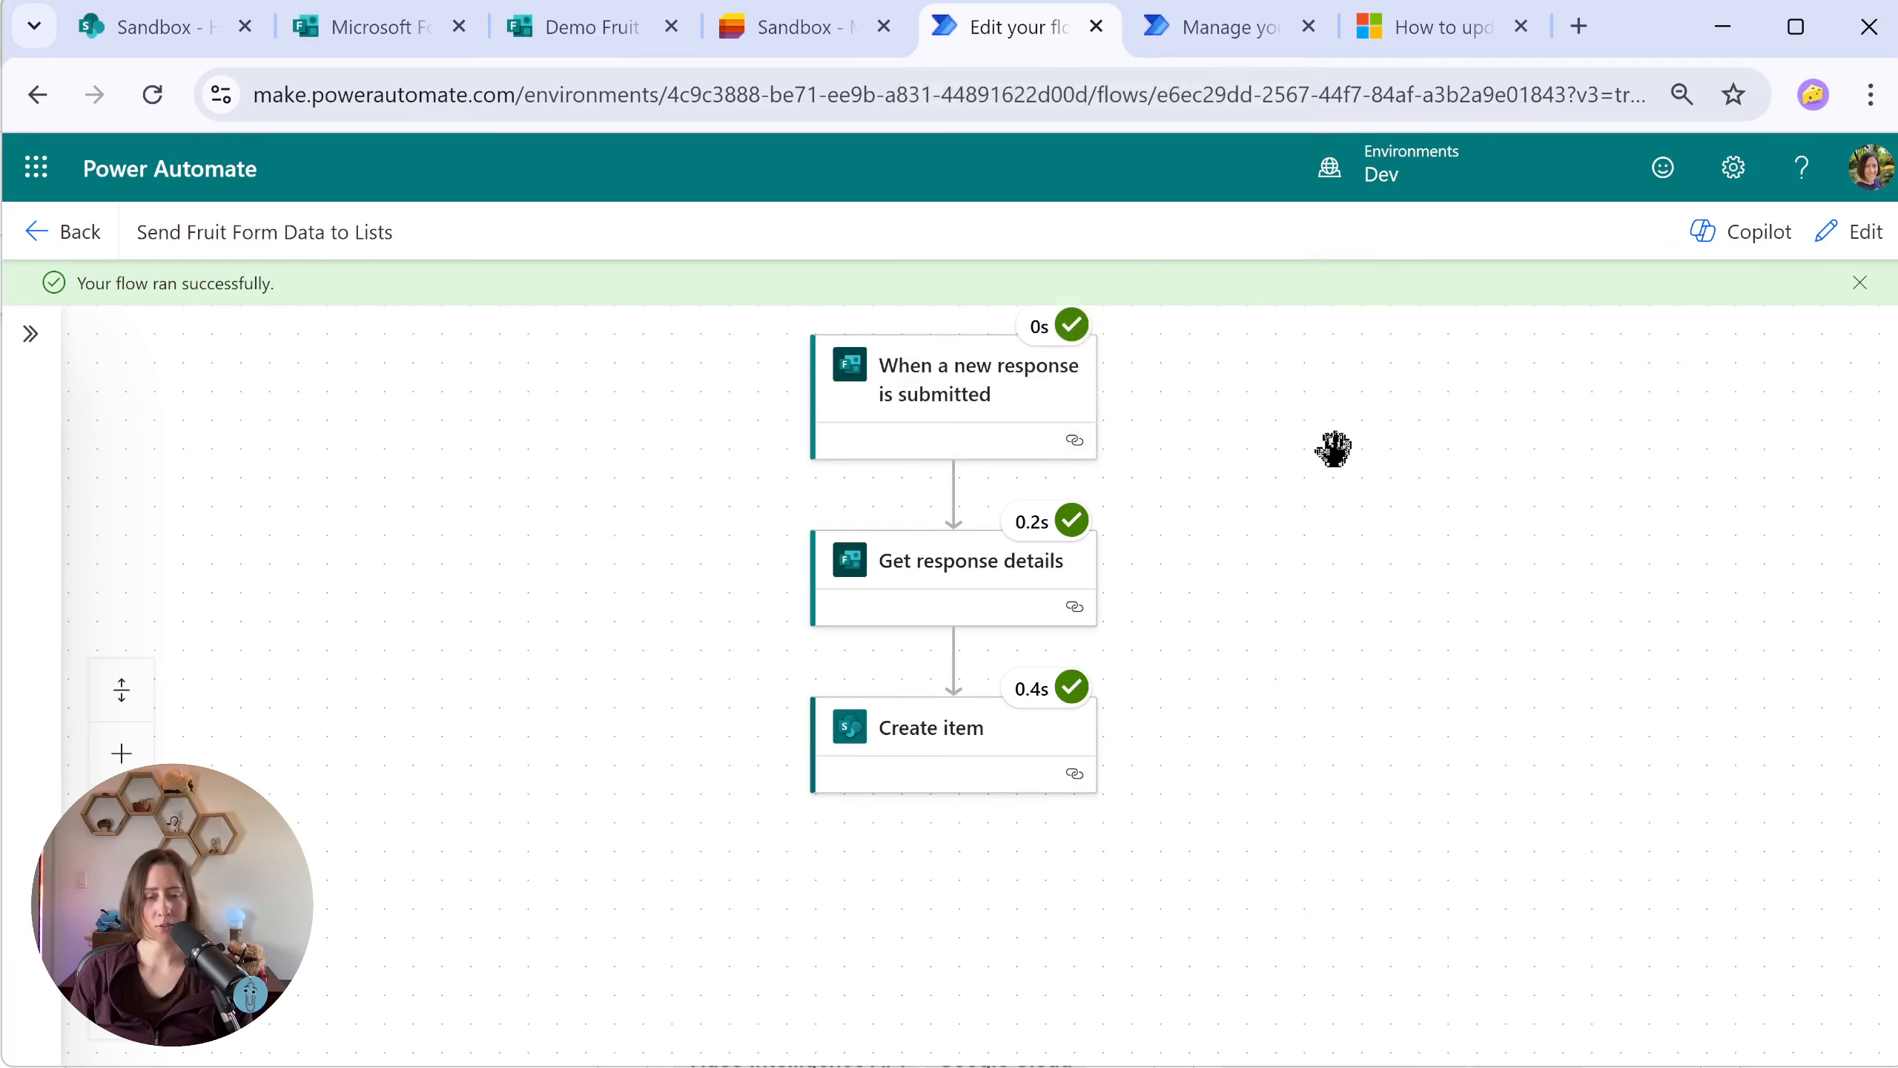
pyautogui.click(793, 27)
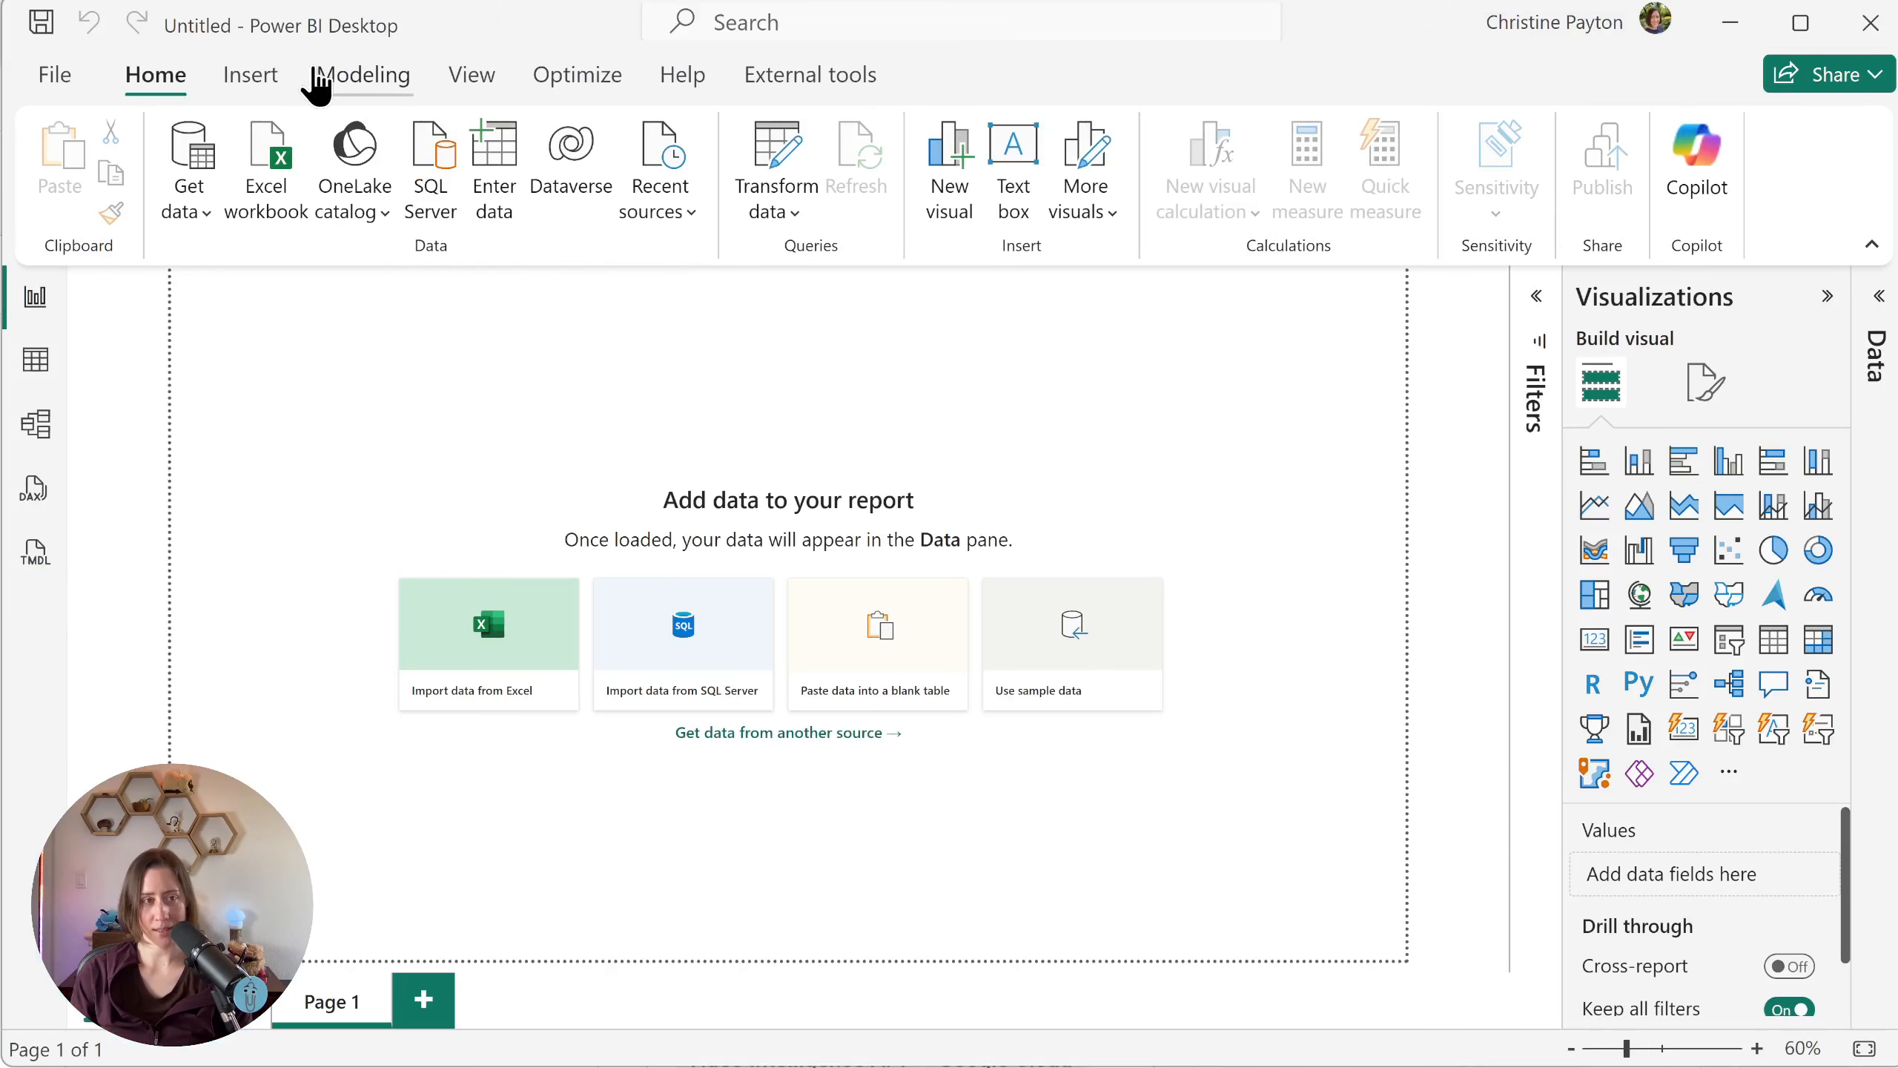
# Step: In Power BI Desktop, search the data sources for "sharep" and start a SharePoint Online List connection
pyautogui.click(185, 198)
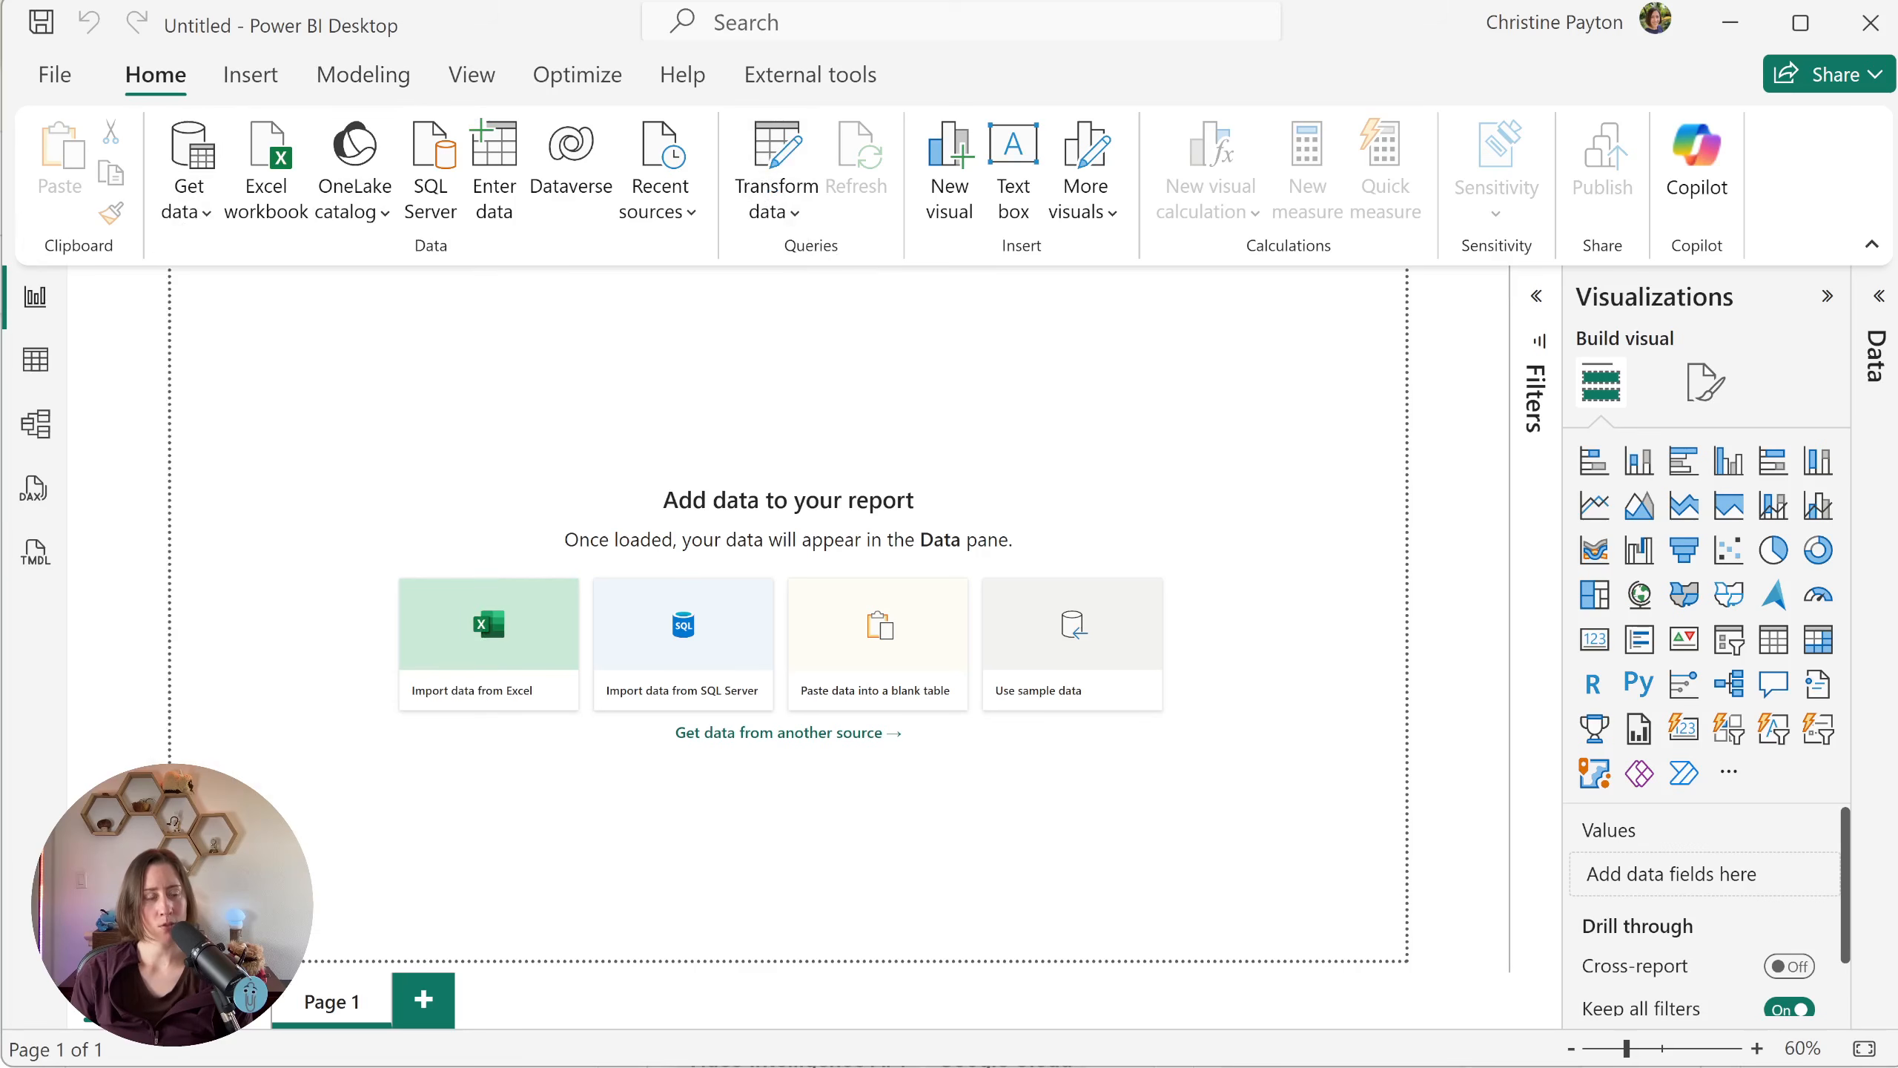
pyautogui.write('sharep')
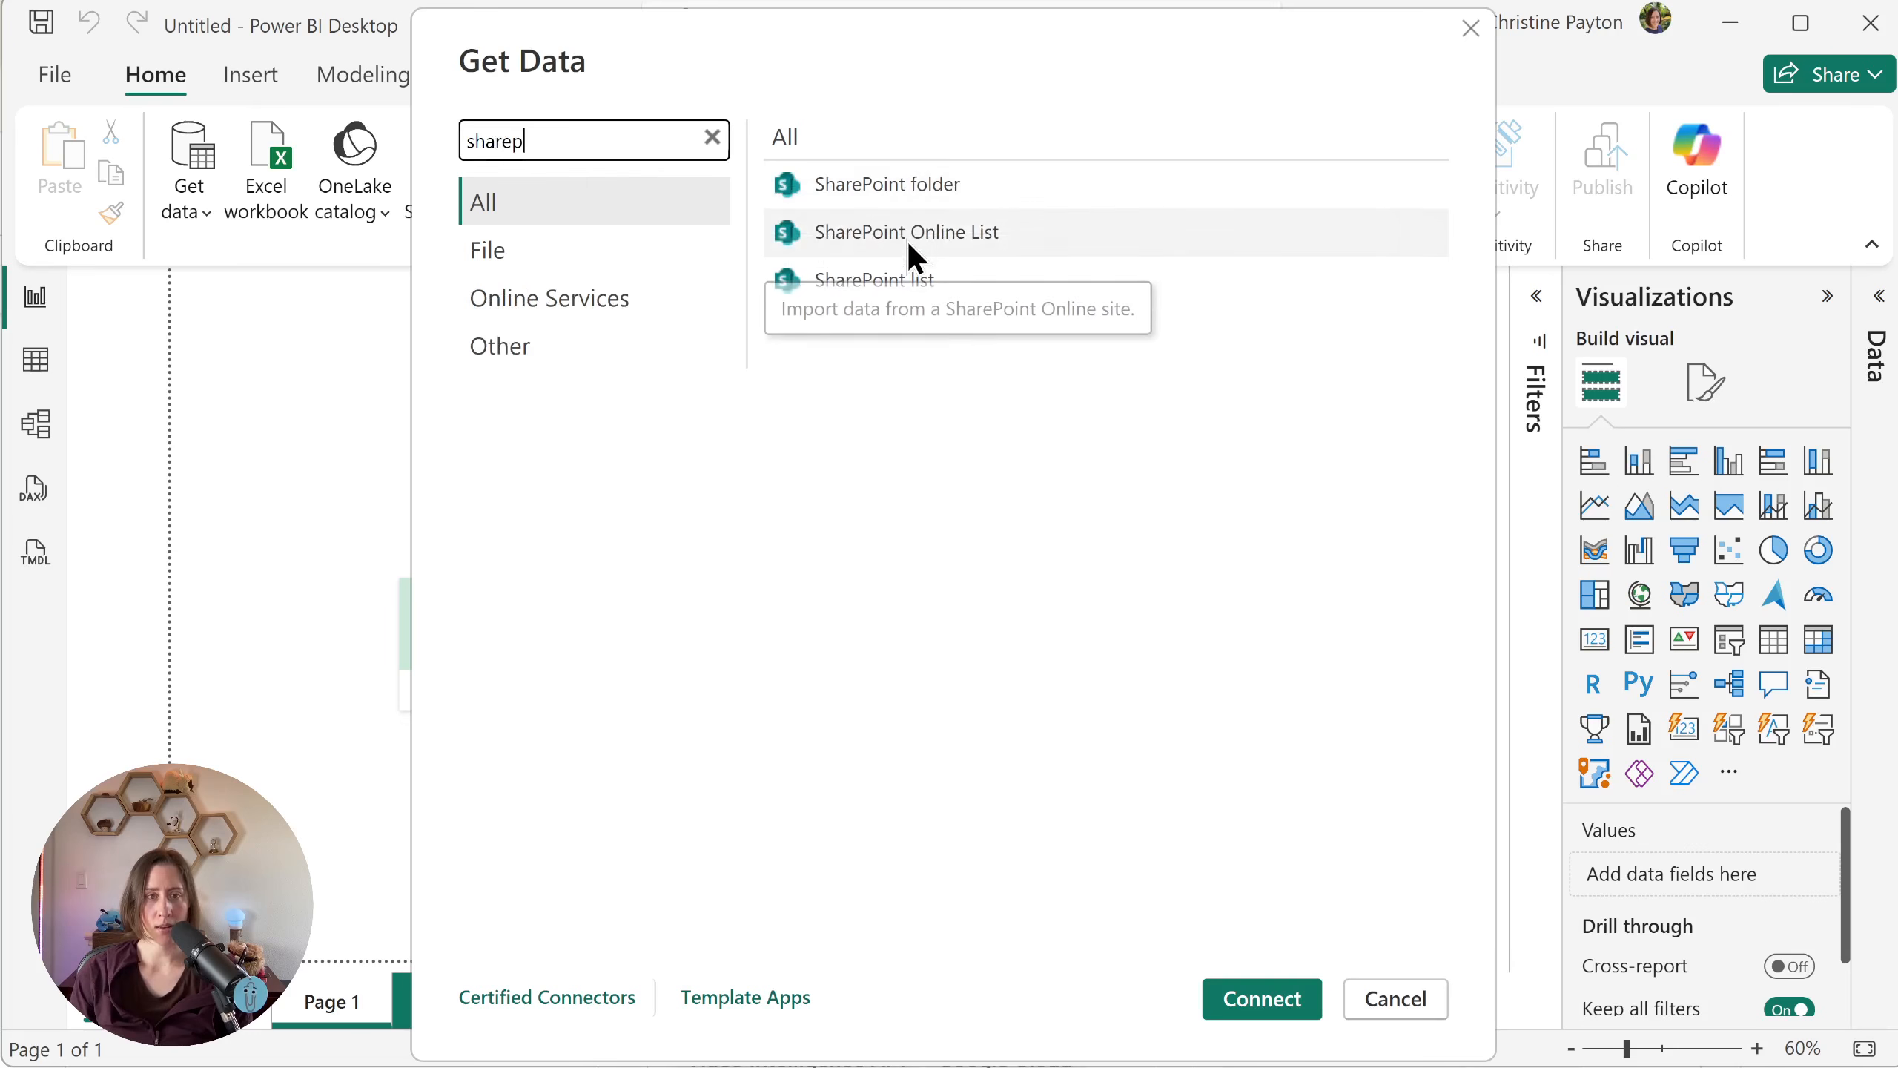
pyautogui.click(940, 239)
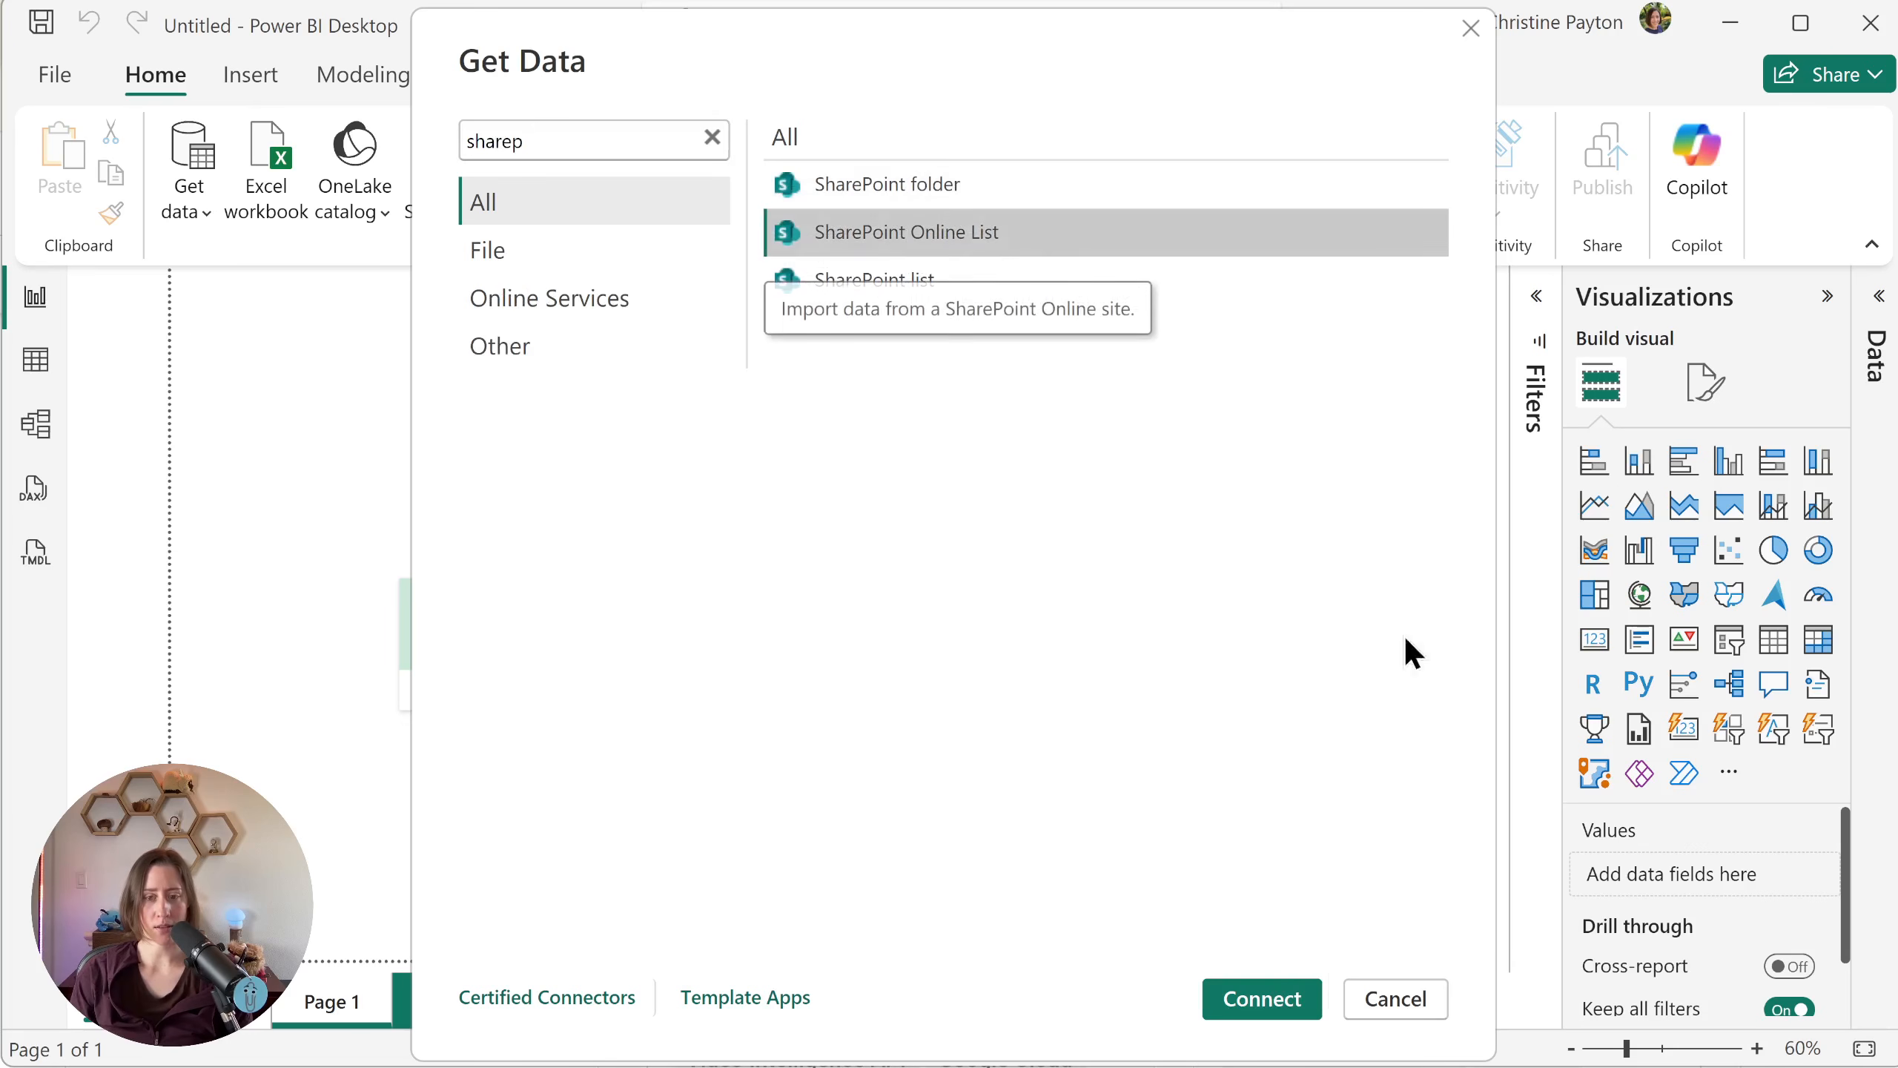
pyautogui.click(1271, 1004)
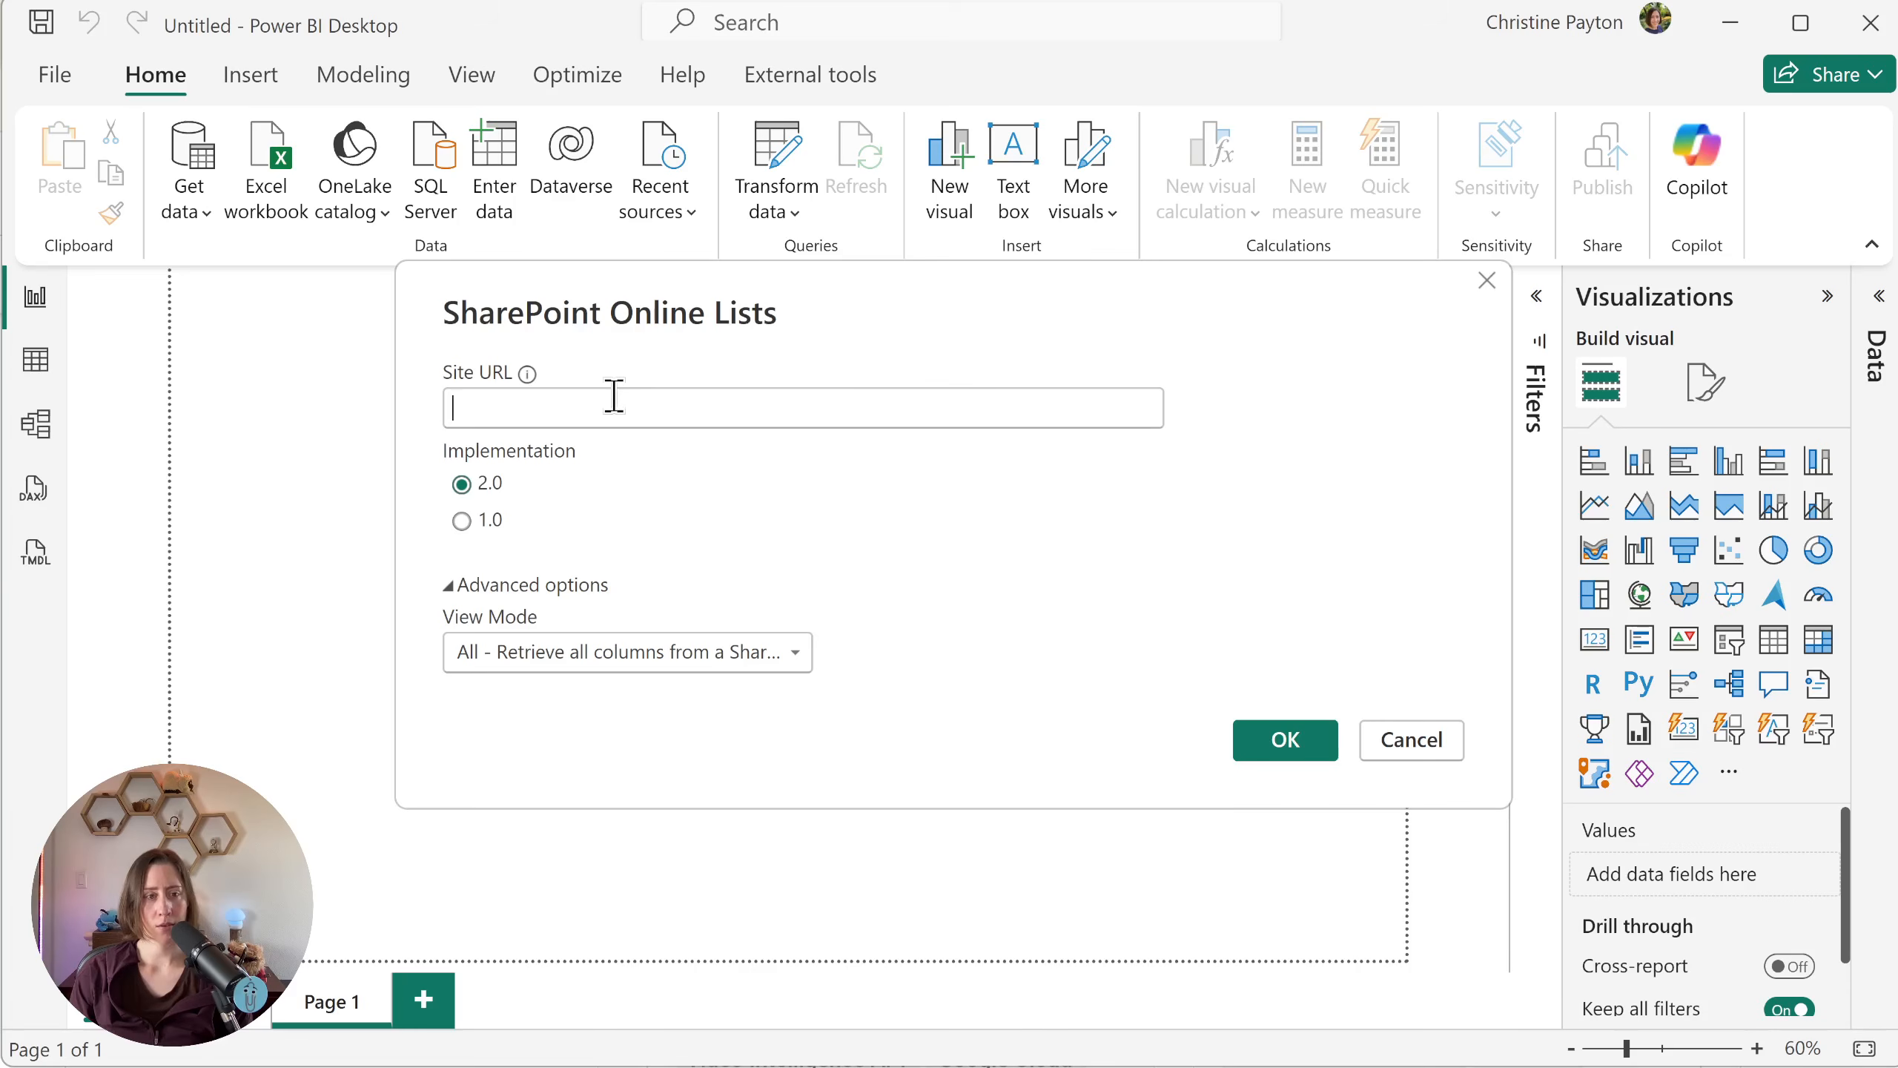
pyautogui.click(790, 90)
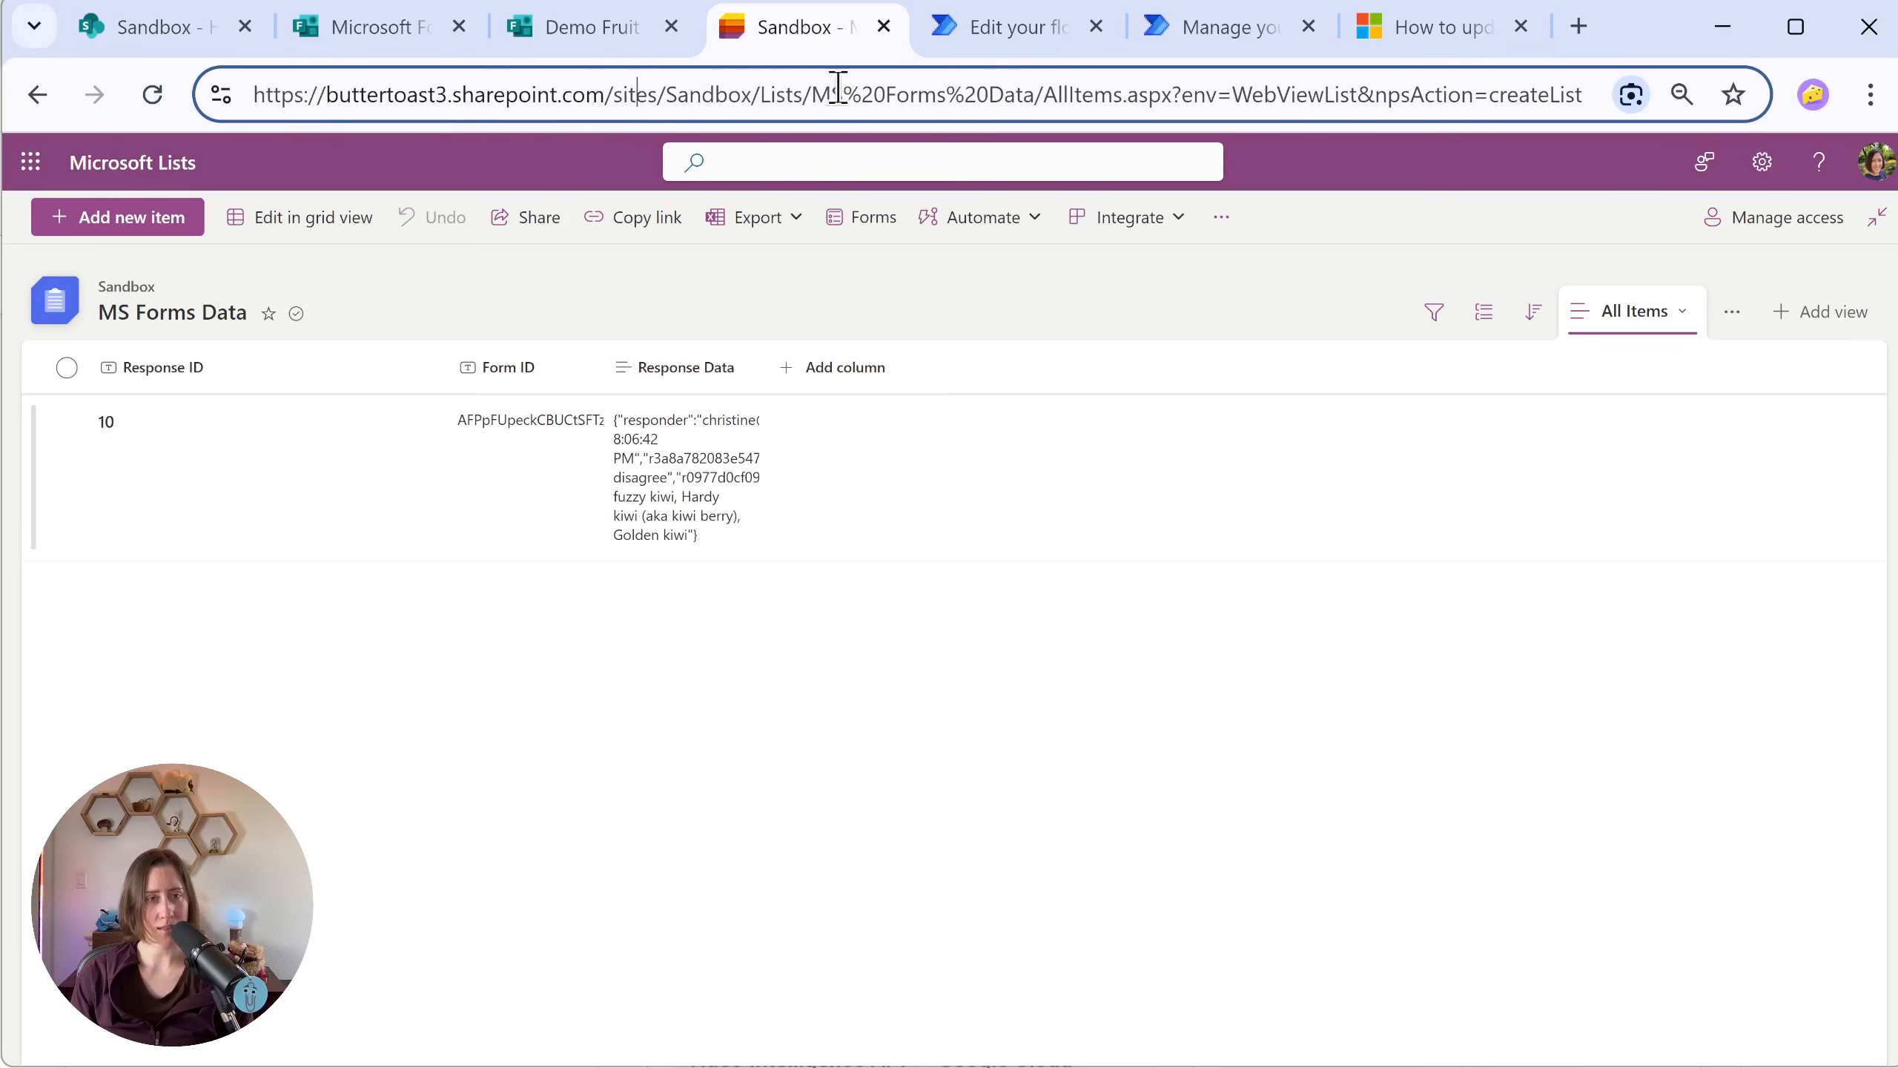
pyautogui.doubleClick(778, 94)
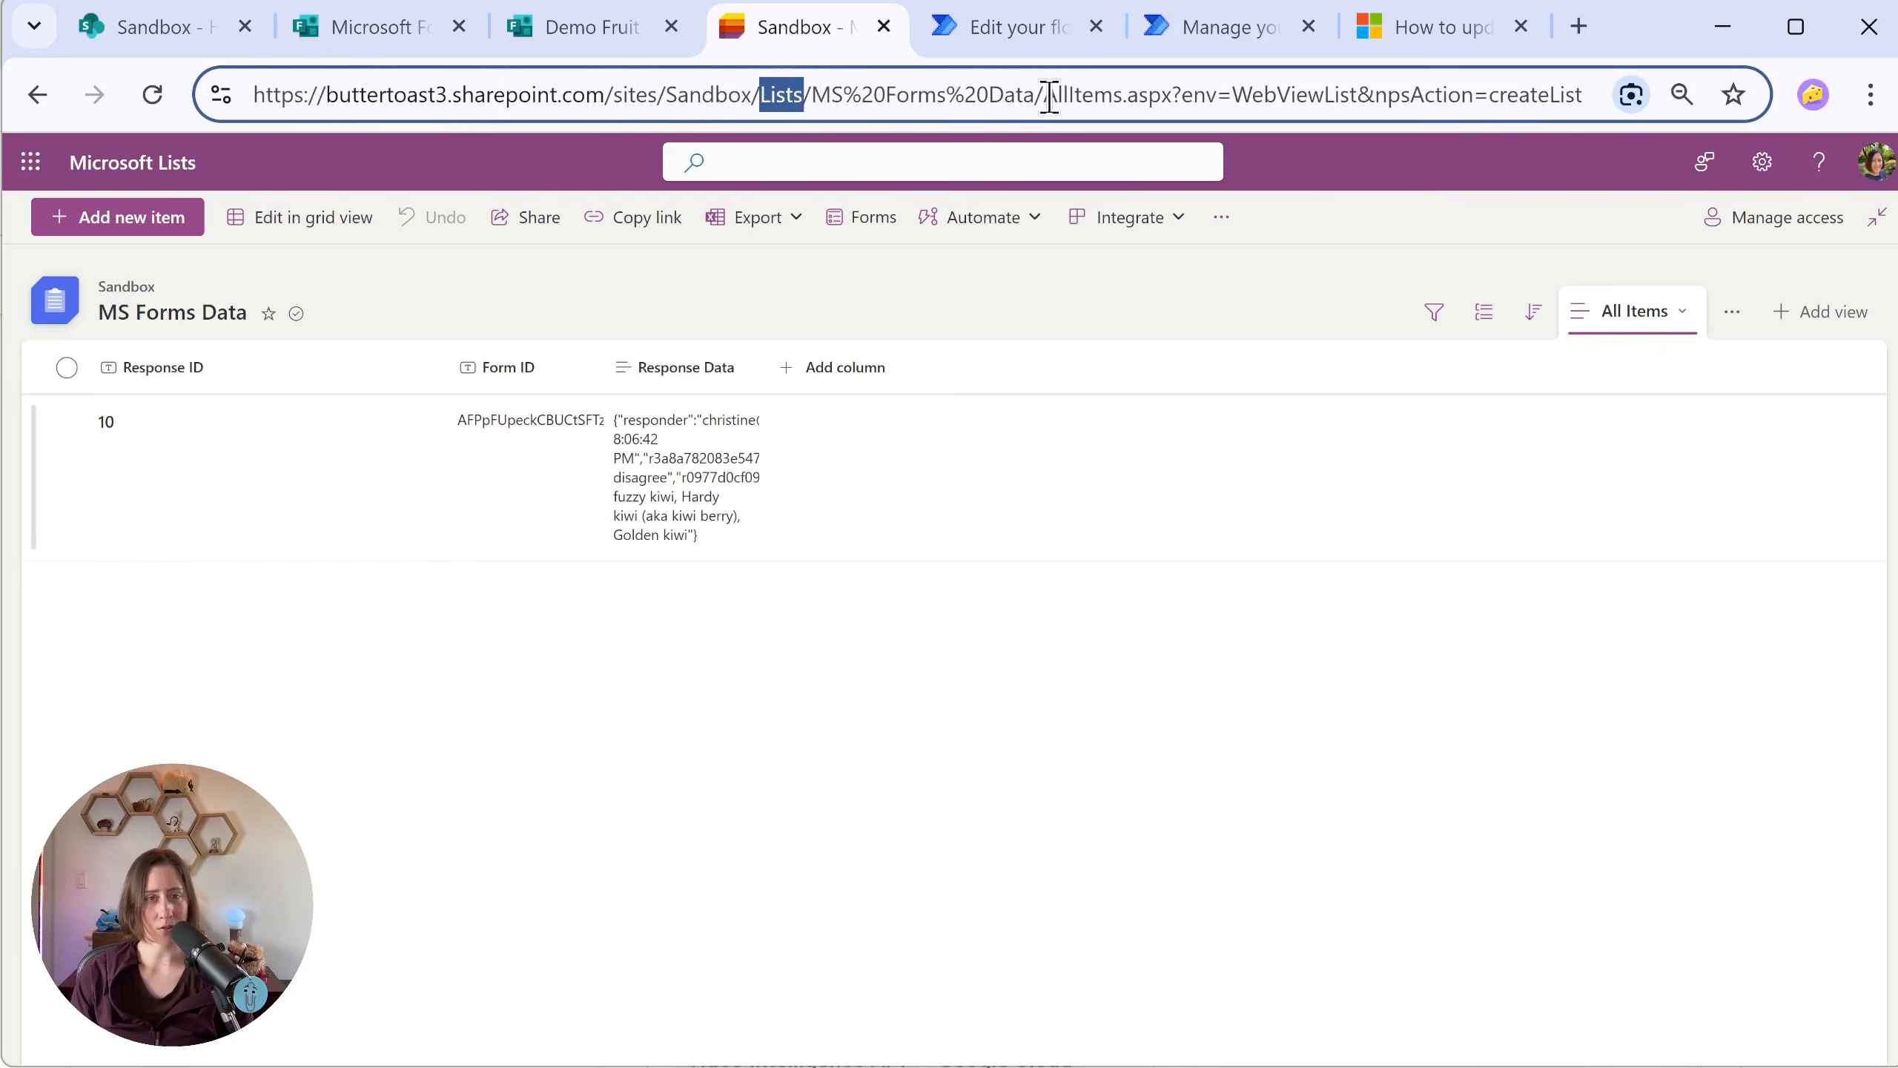
pyautogui.moveTo(752, 96); pyautogui.dragTo(133, 93)
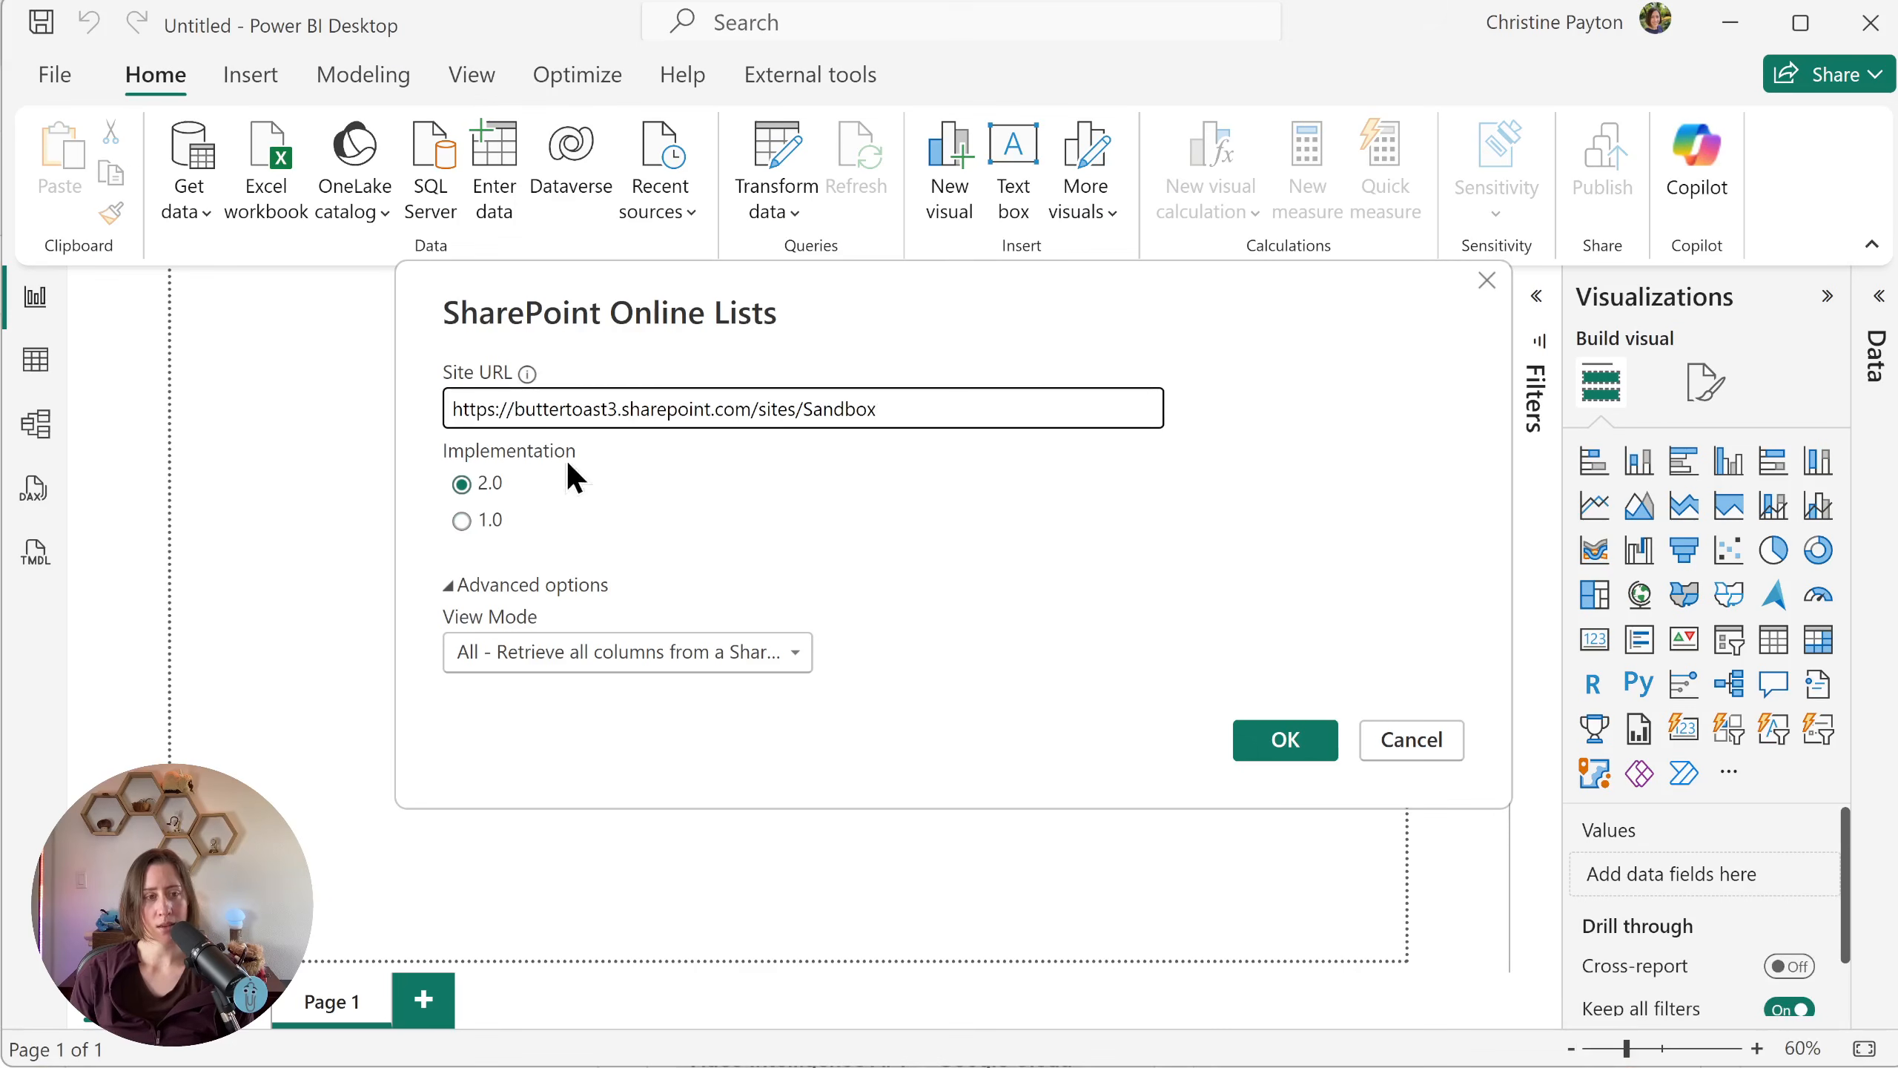
# Step: Connect to the site and open its MS Forms Data list in Power Query Editor for transformation
pyautogui.click(1296, 751)
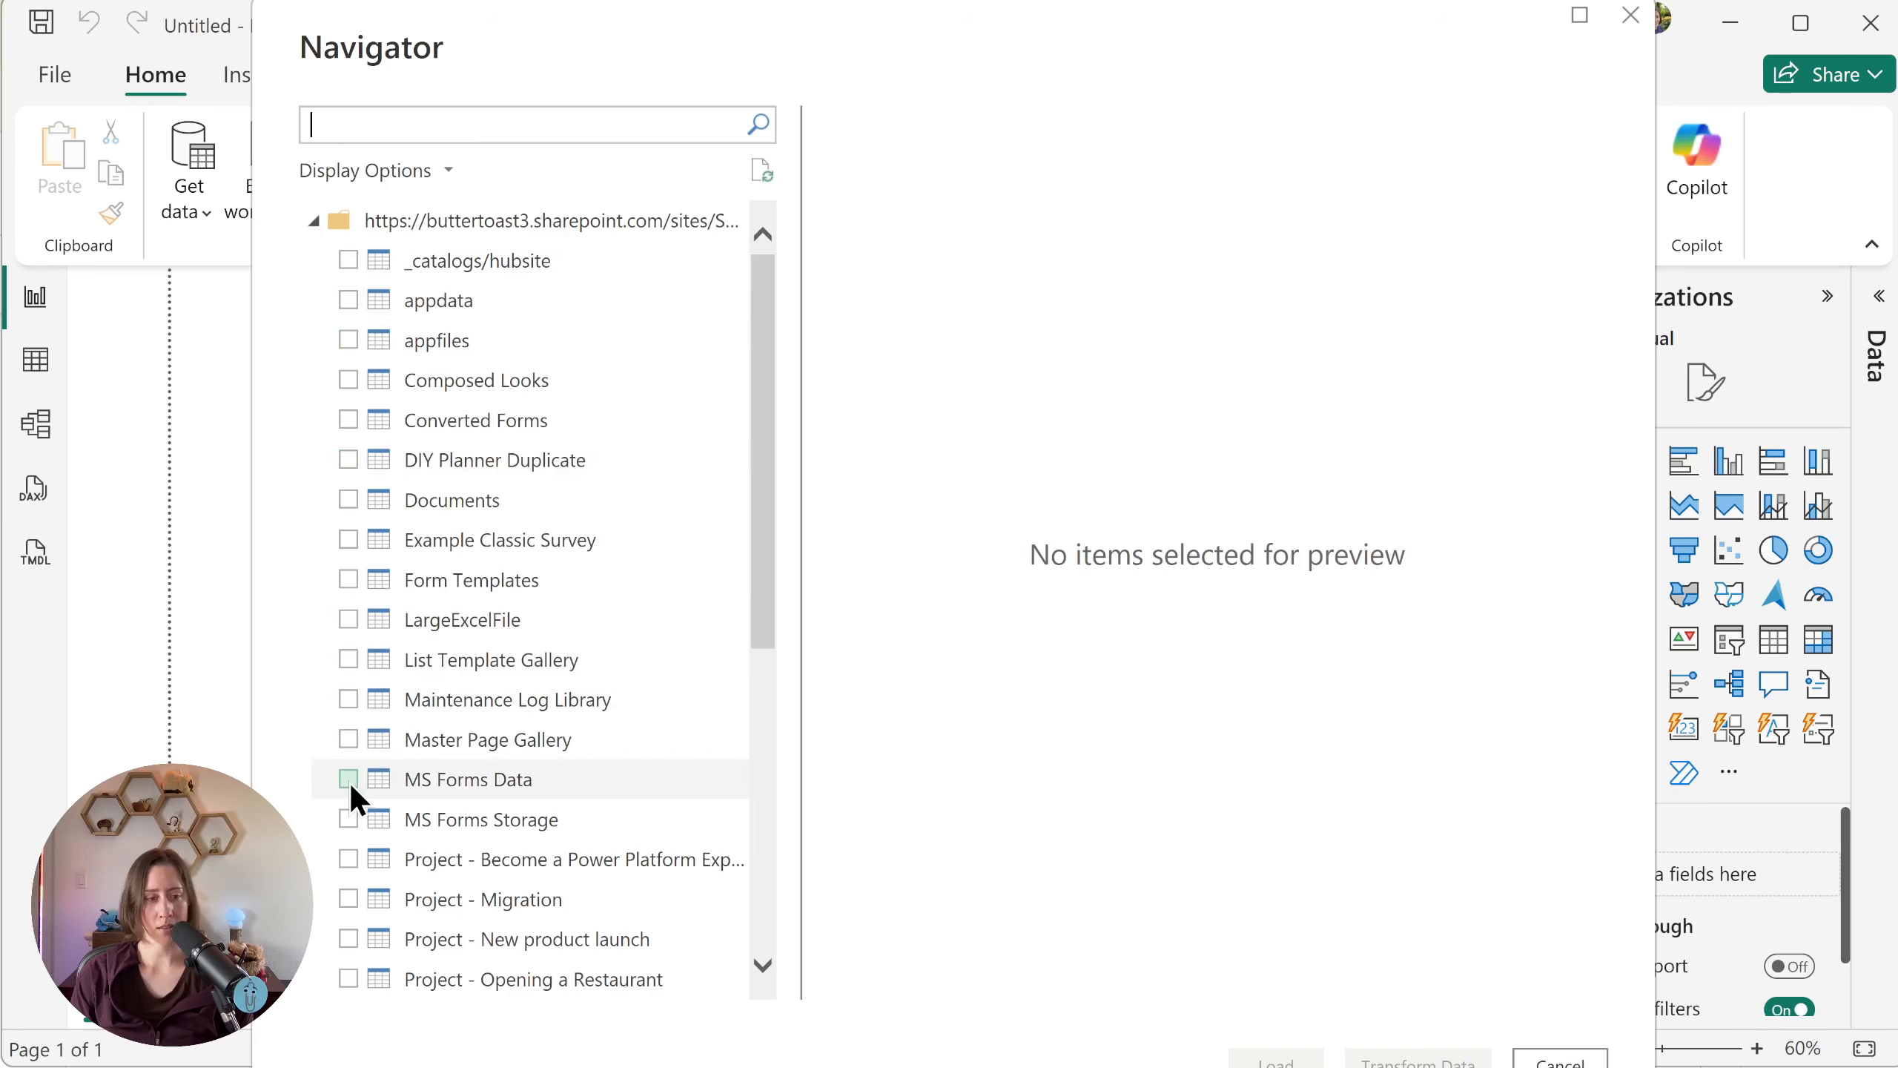
pyautogui.click(350, 780)
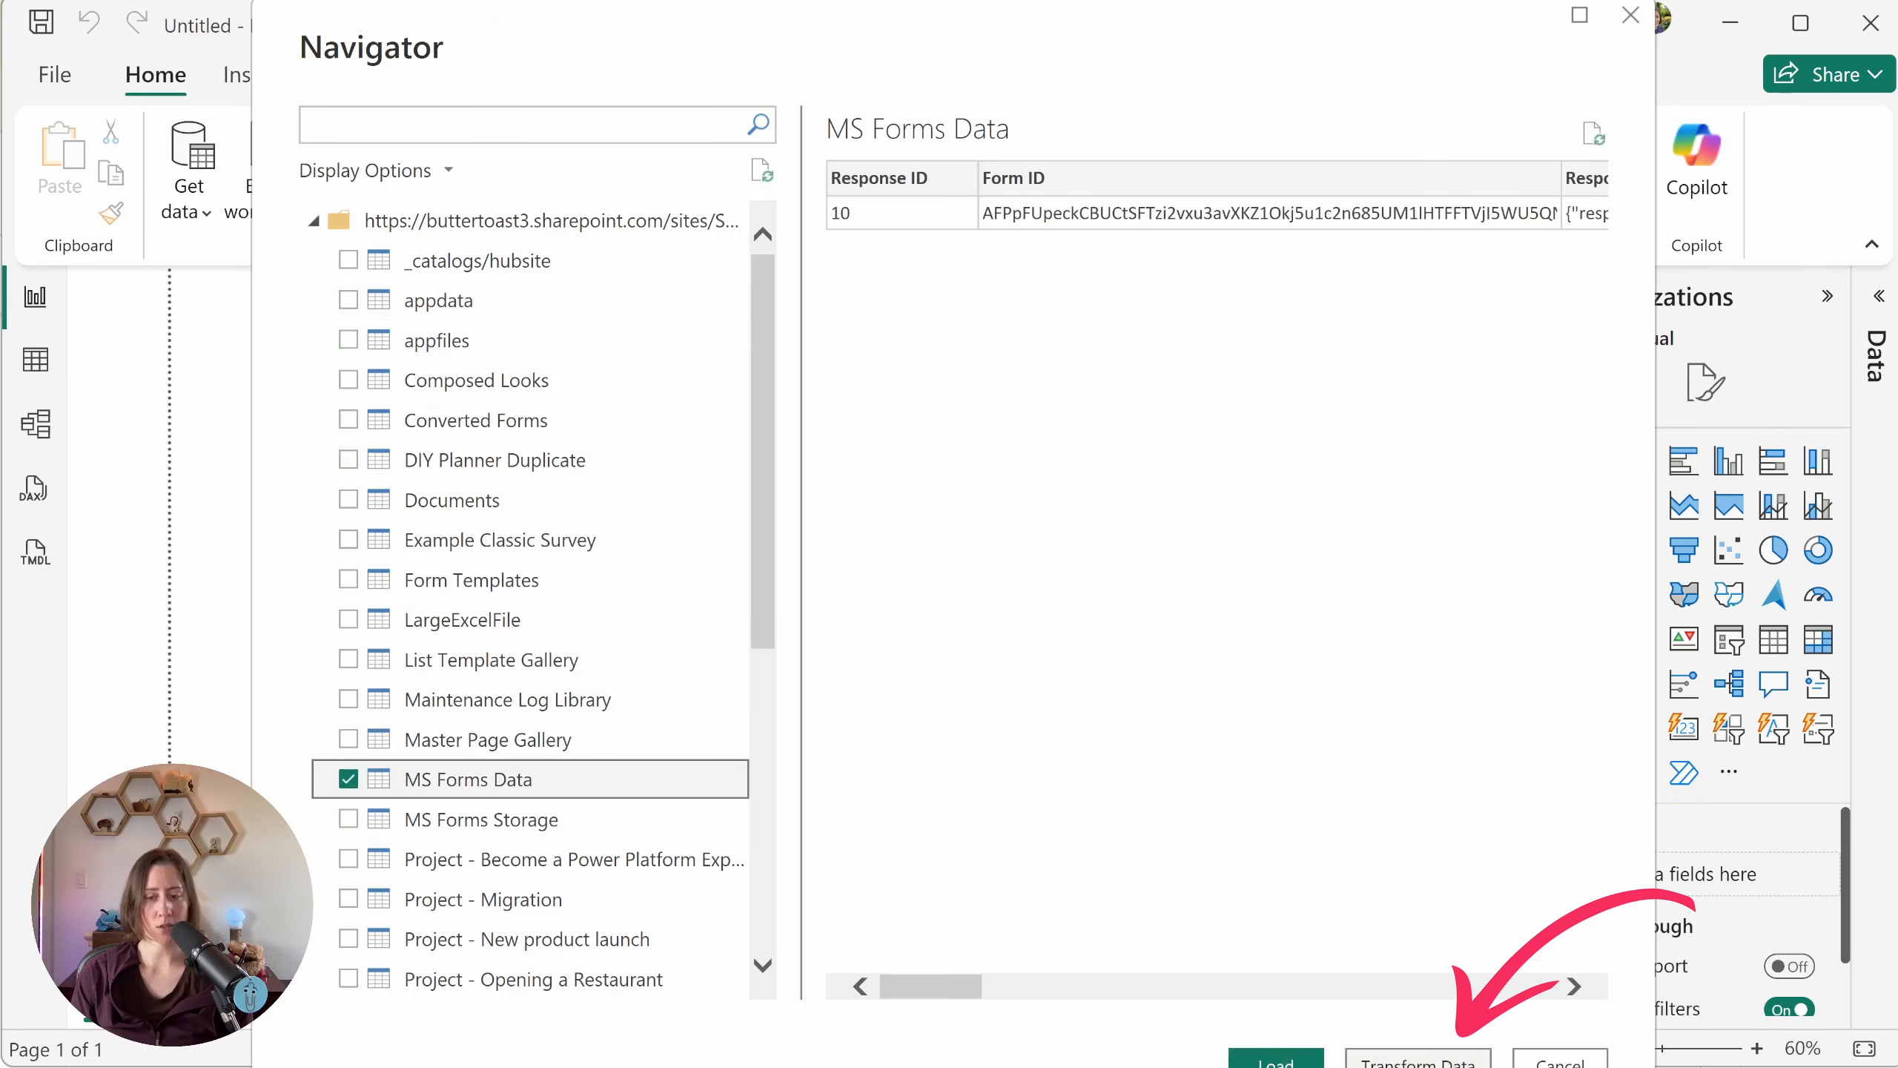
pyautogui.click(1420, 1058)
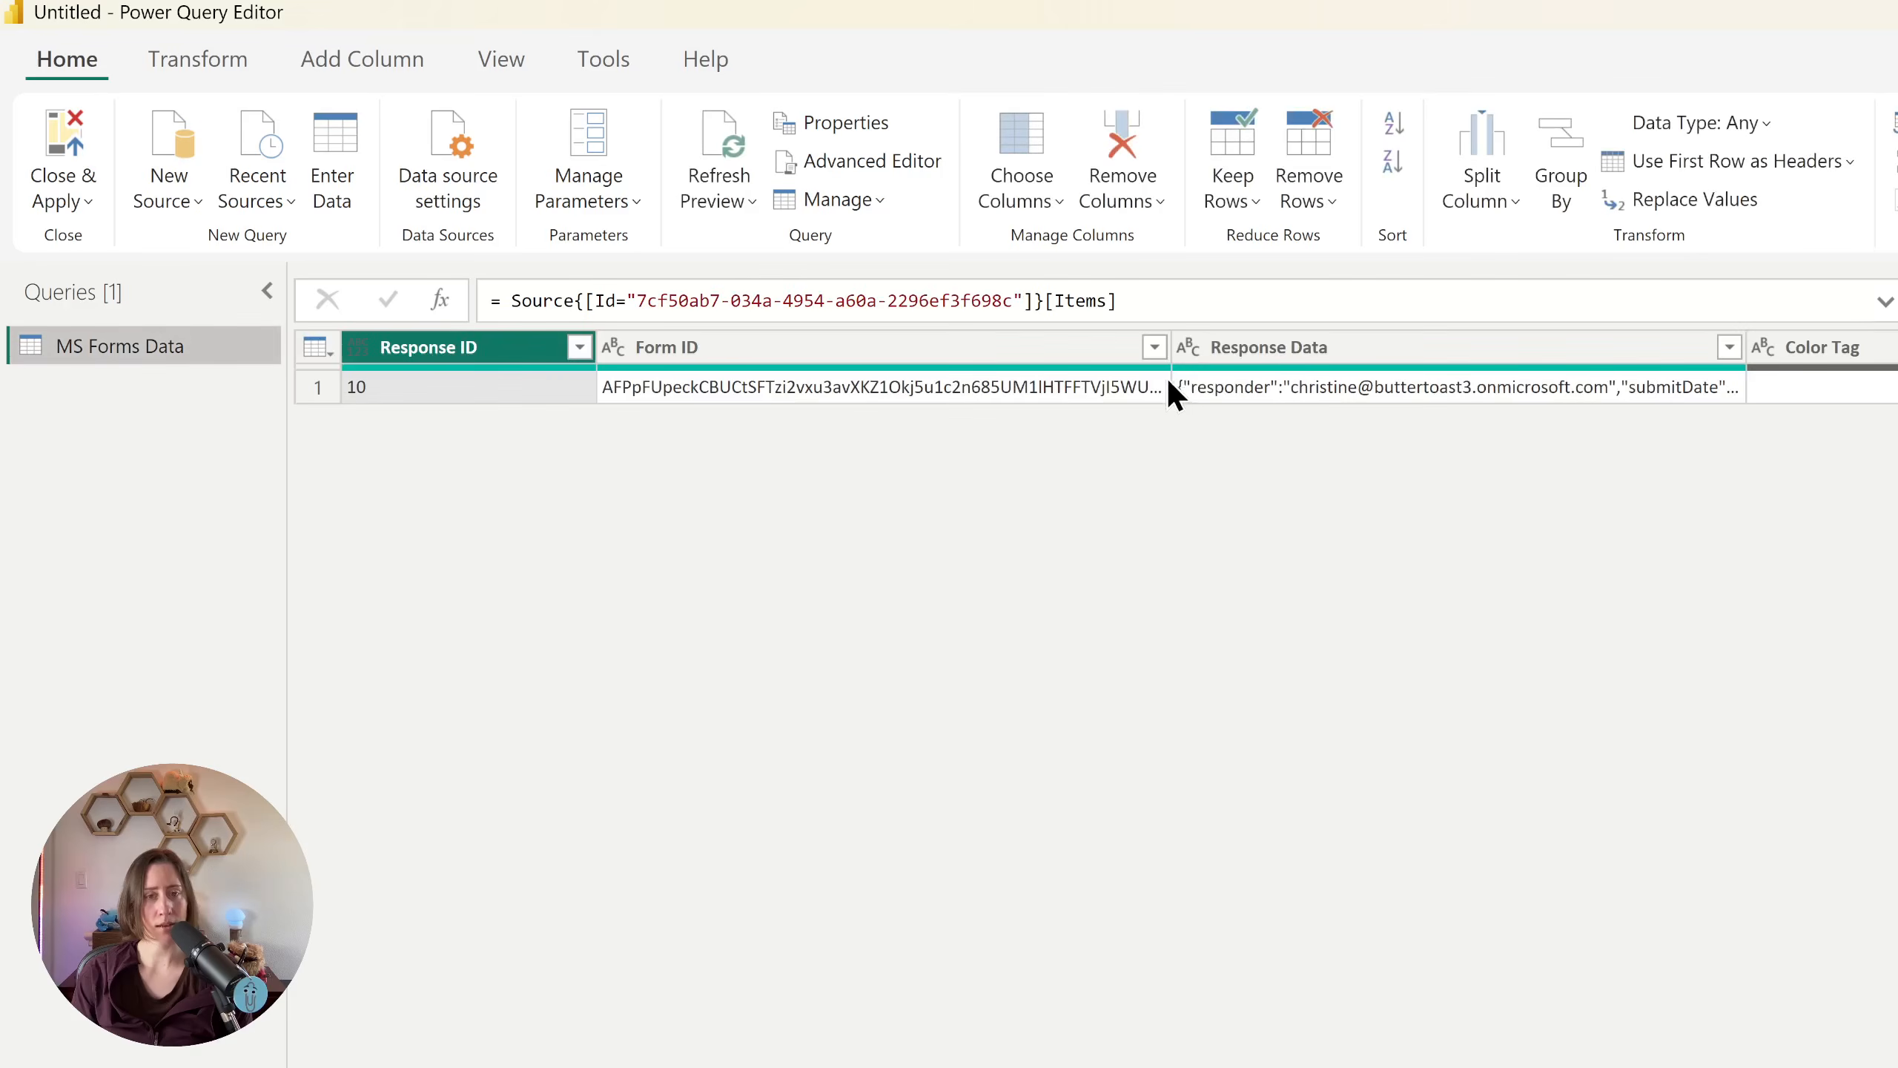
# Step: Apply a filter on the Form ID column, keeping every listed form ID selected
pyautogui.click(1166, 385)
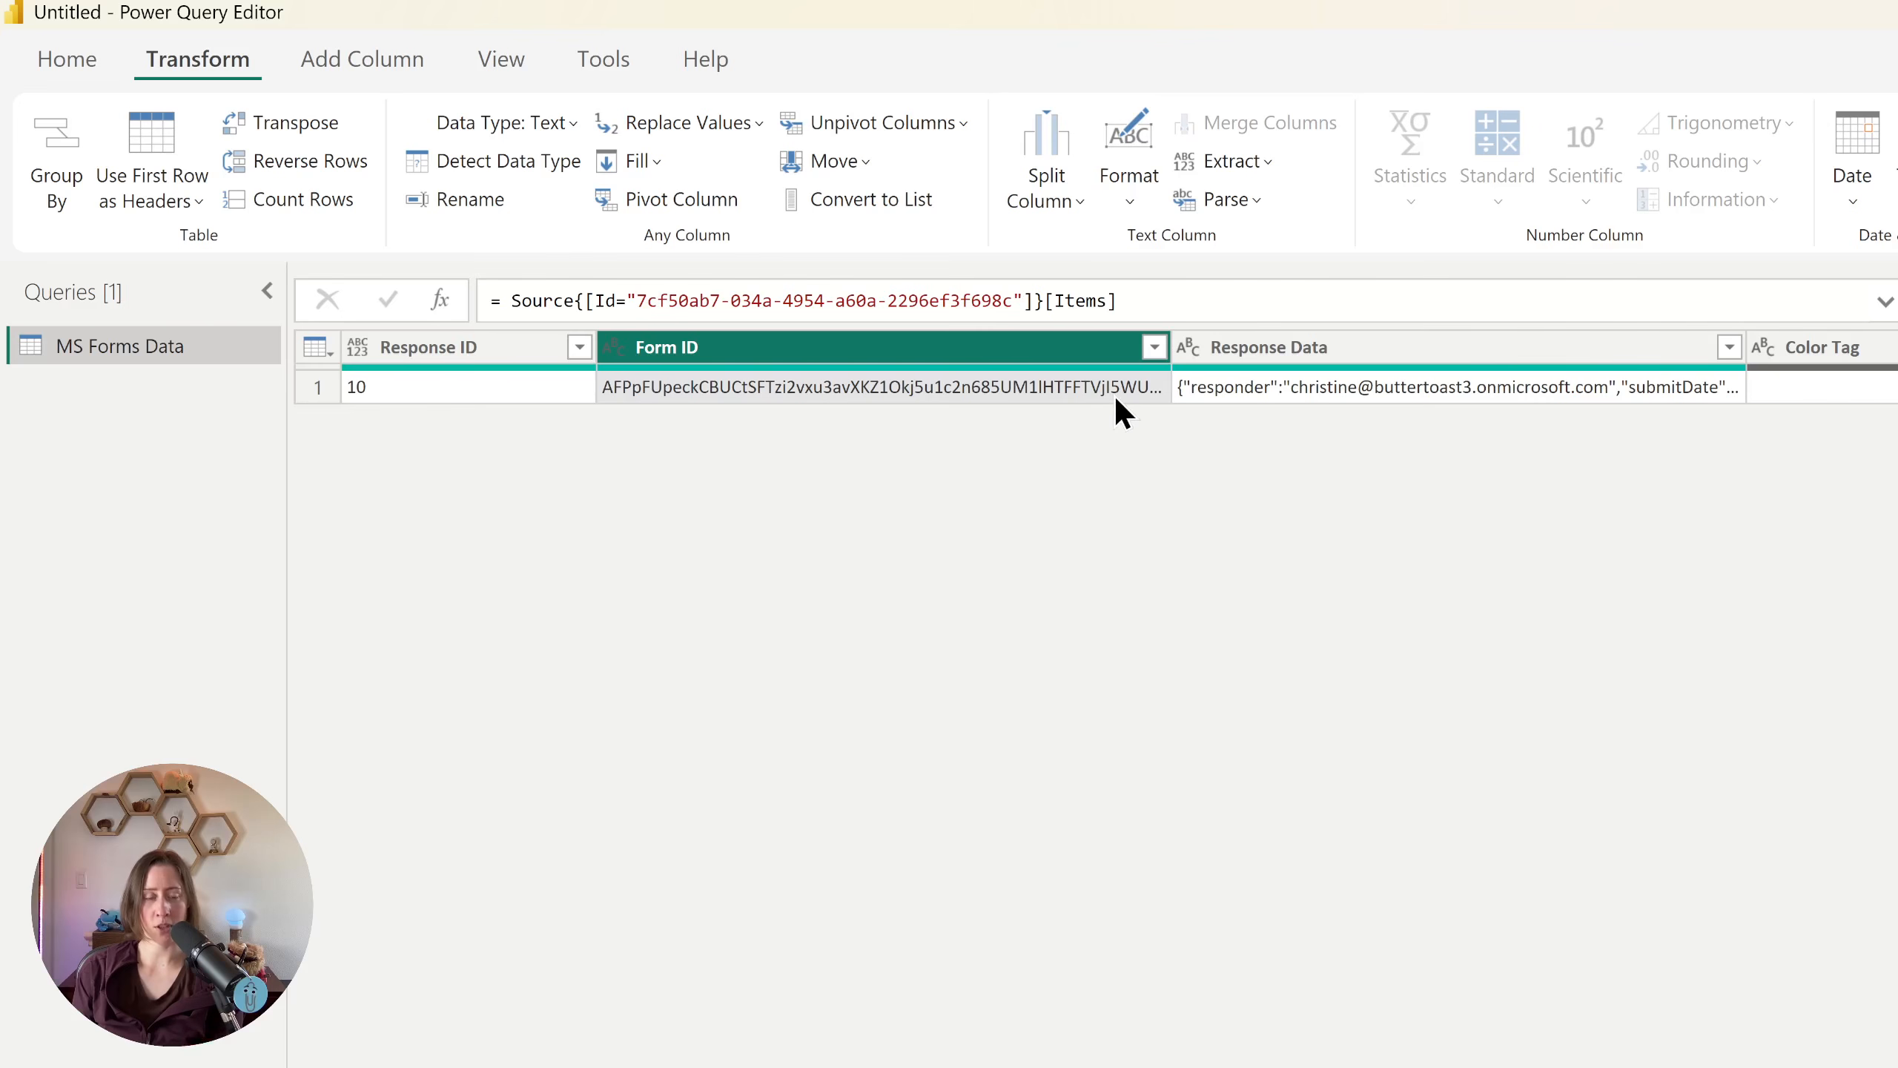
pyautogui.click(1155, 346)
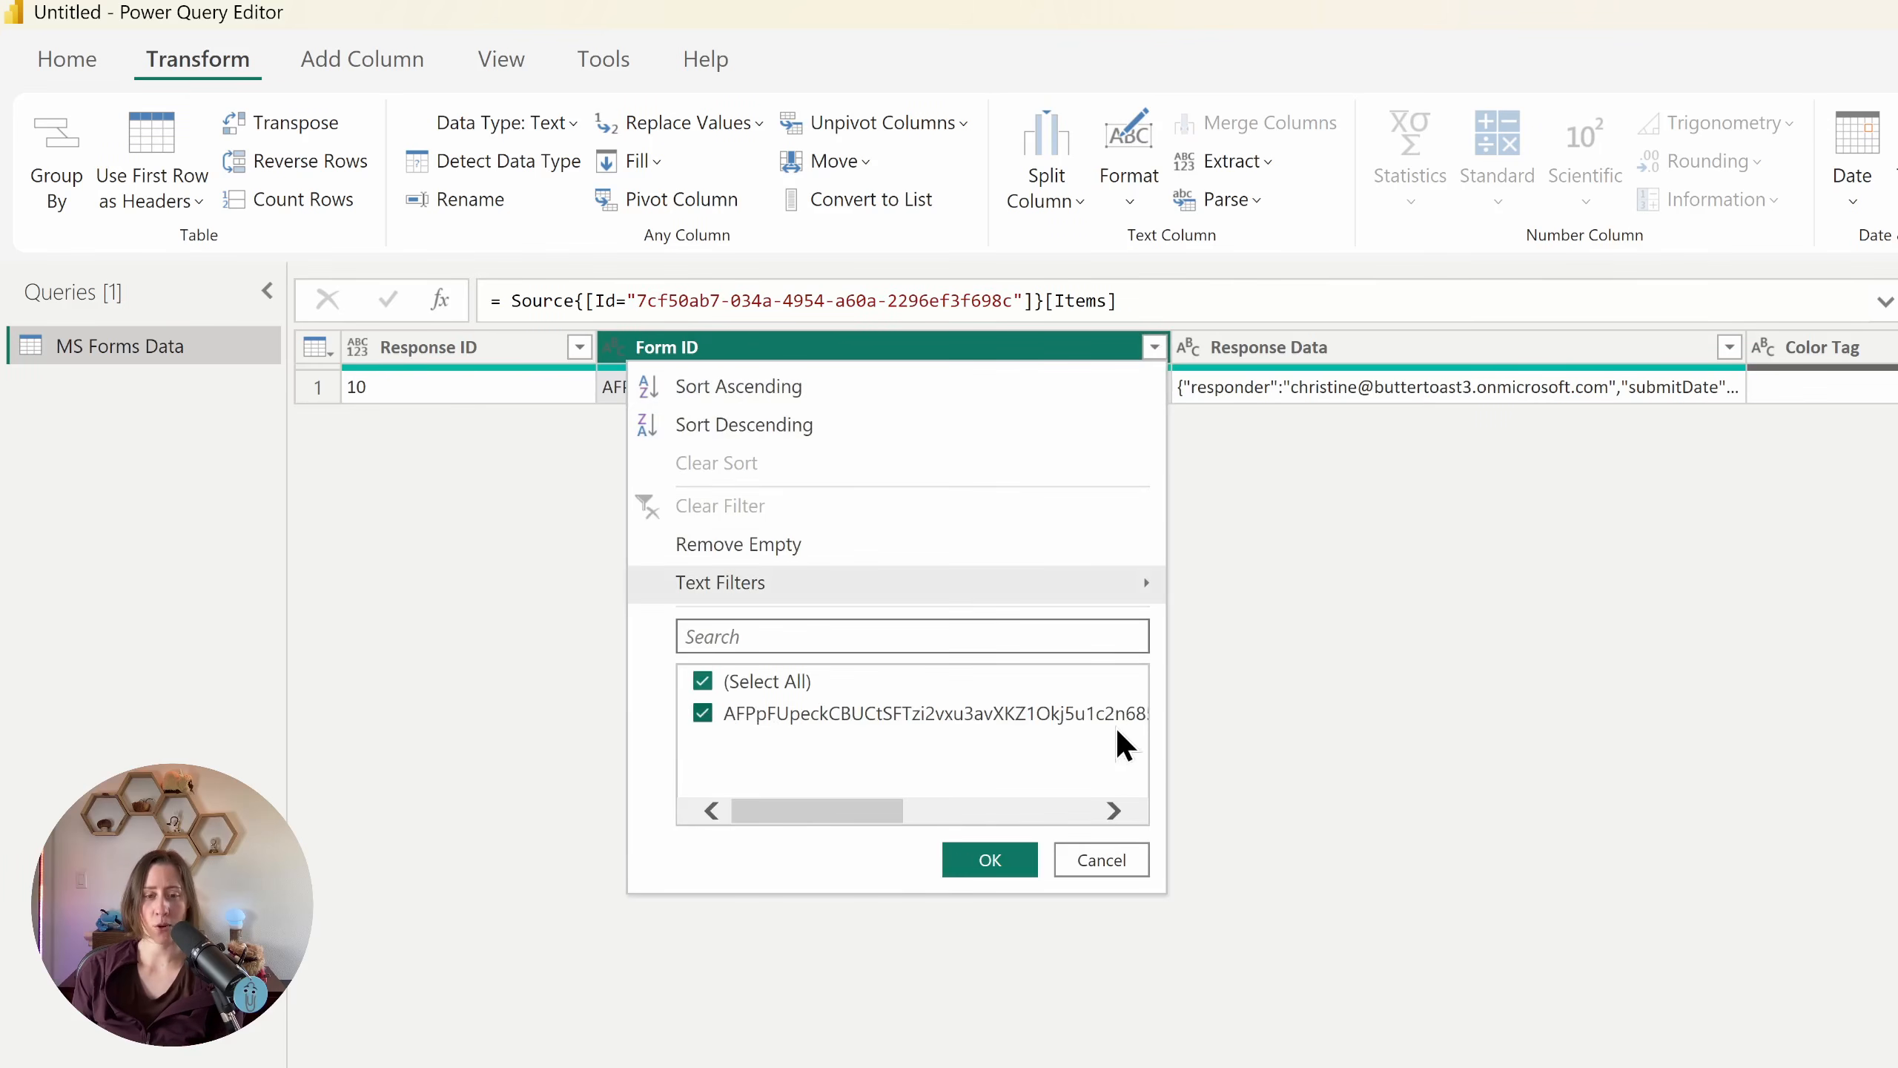
pyautogui.click(1011, 869)
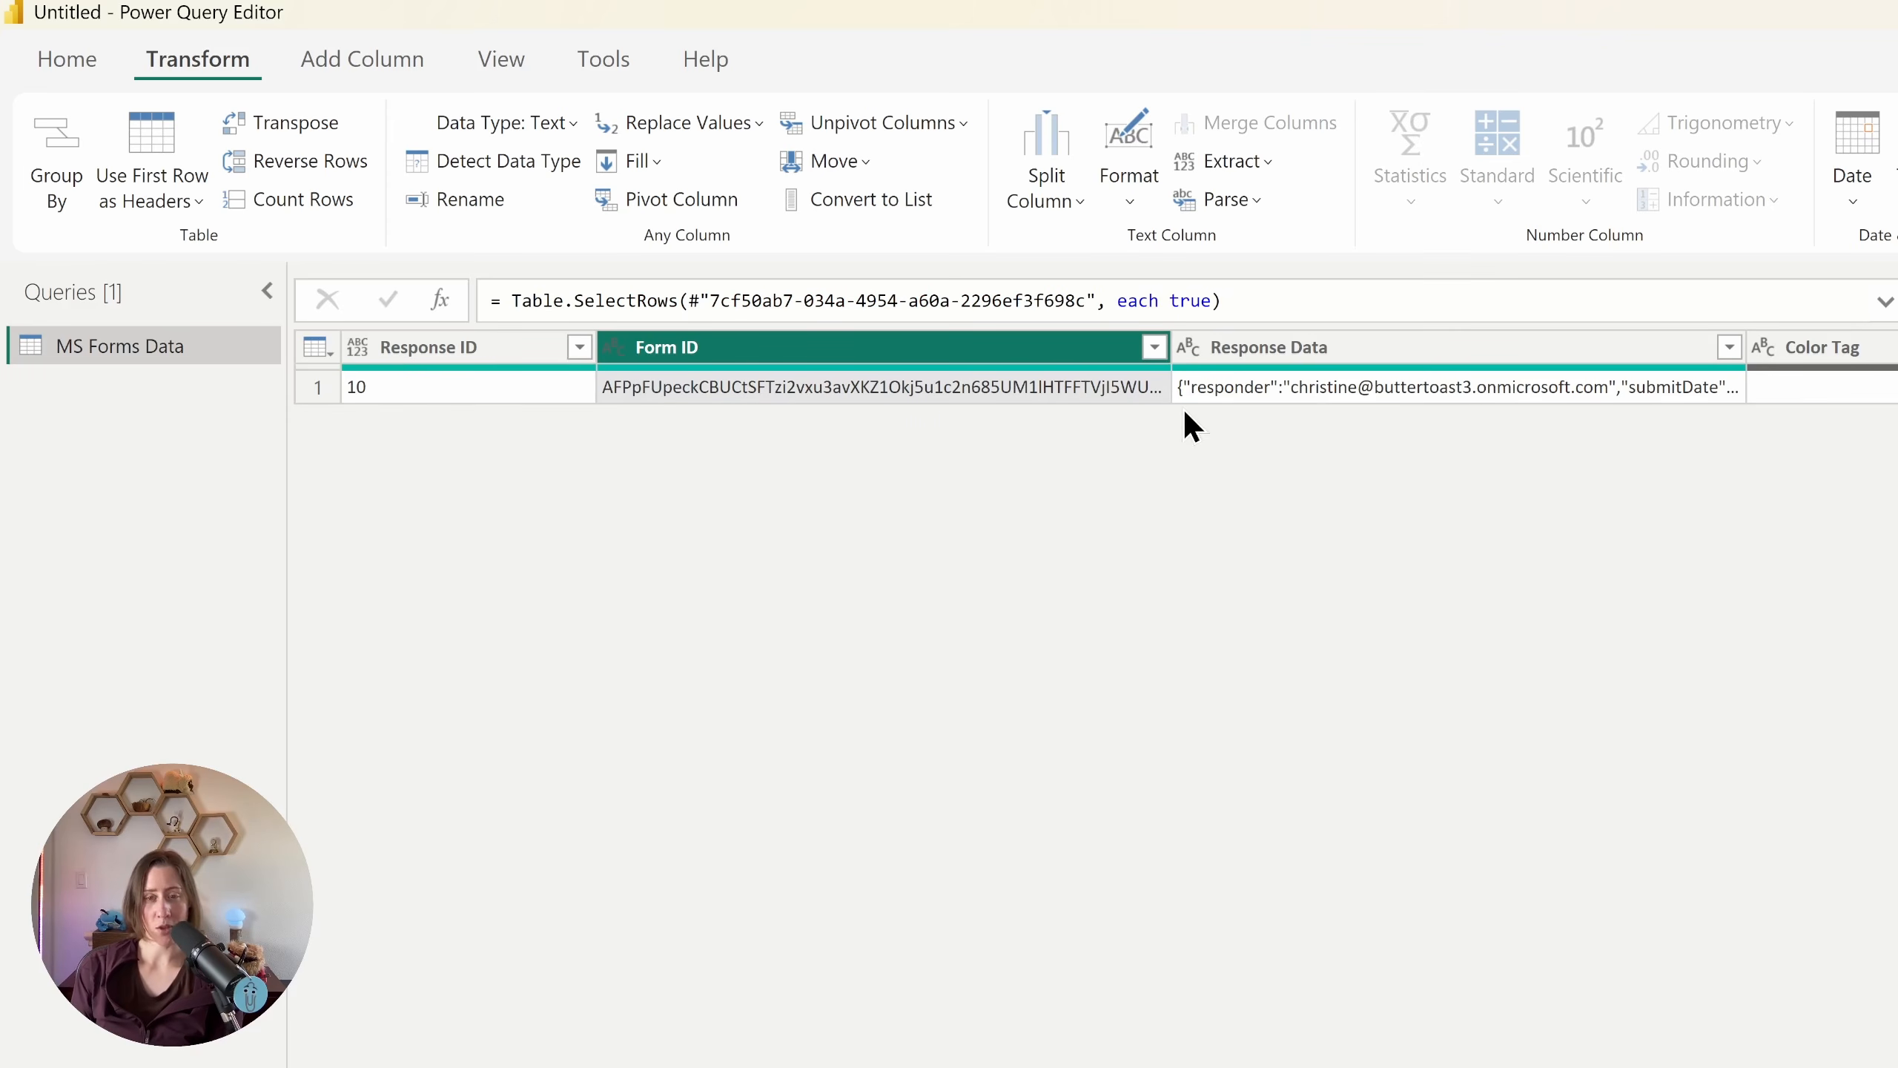
# Step: Parse the Response Data column as JSON
pyautogui.click(1364, 350)
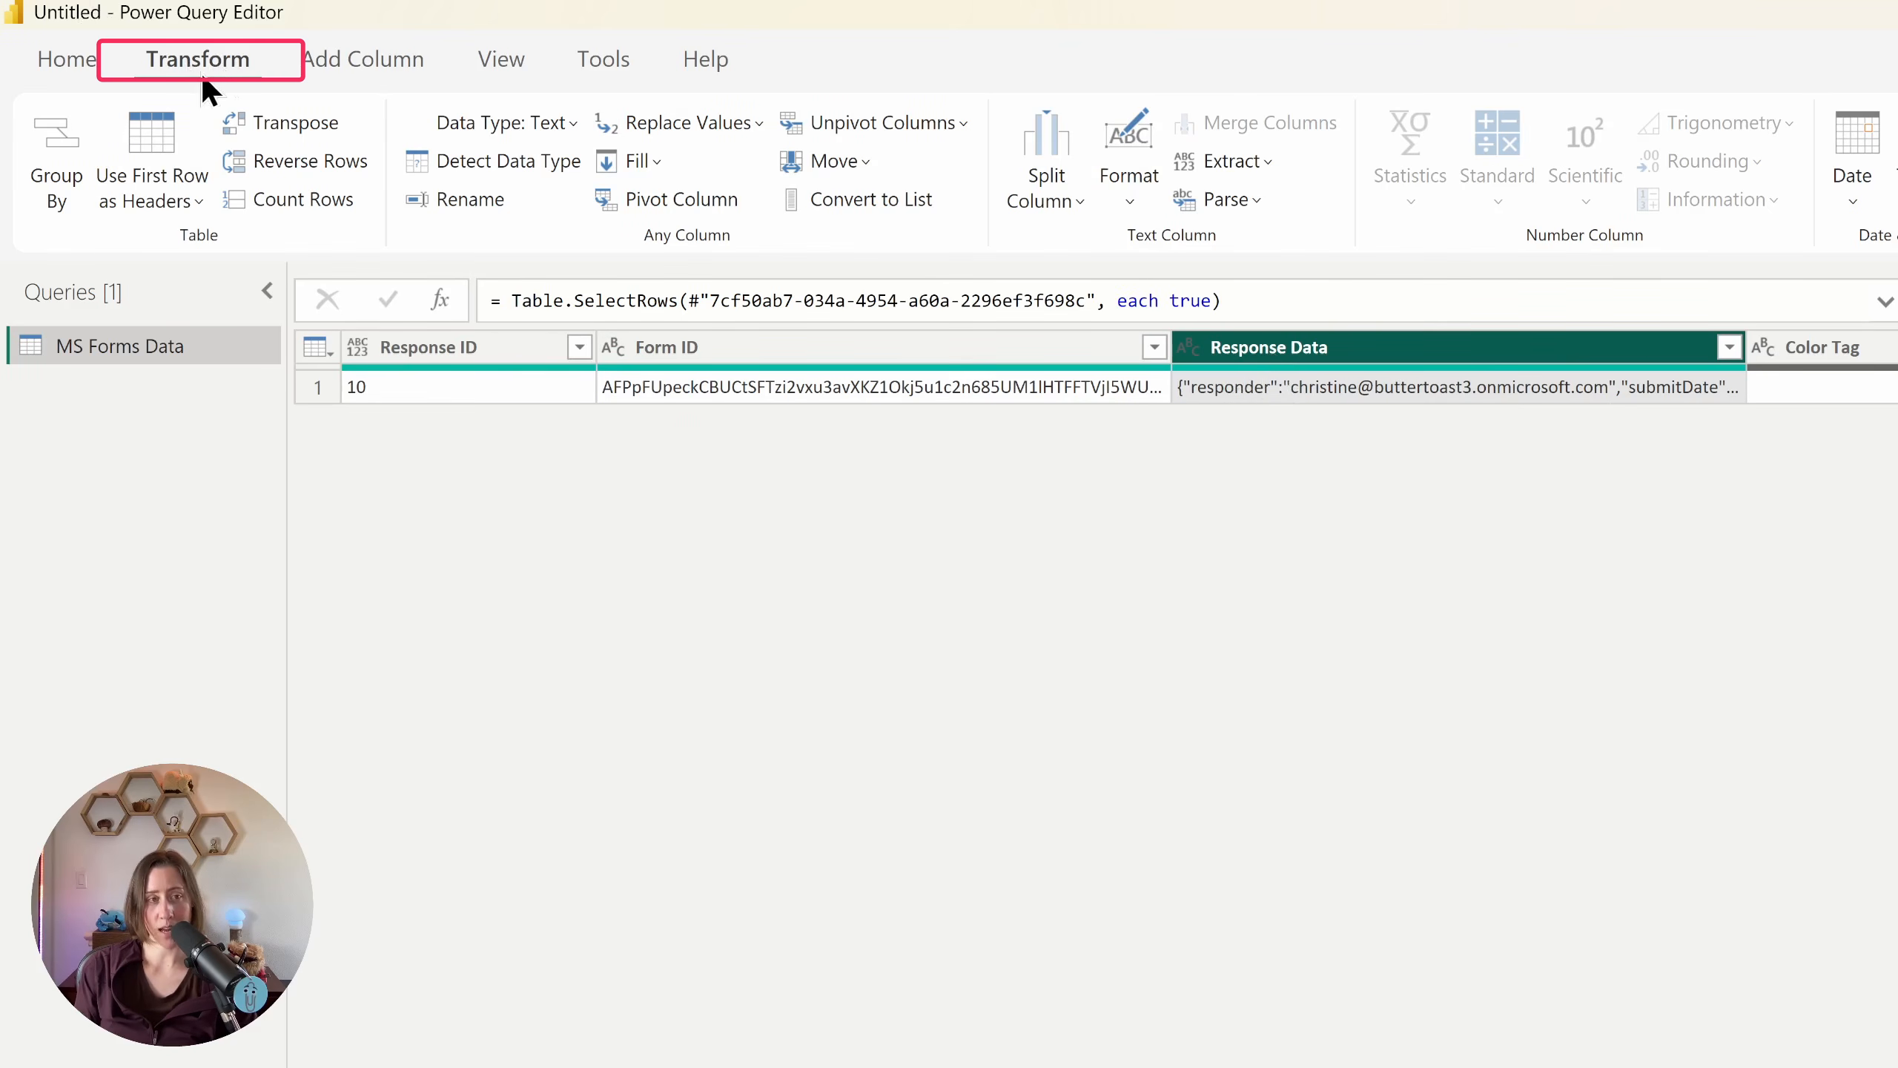
pyautogui.click(1259, 202)
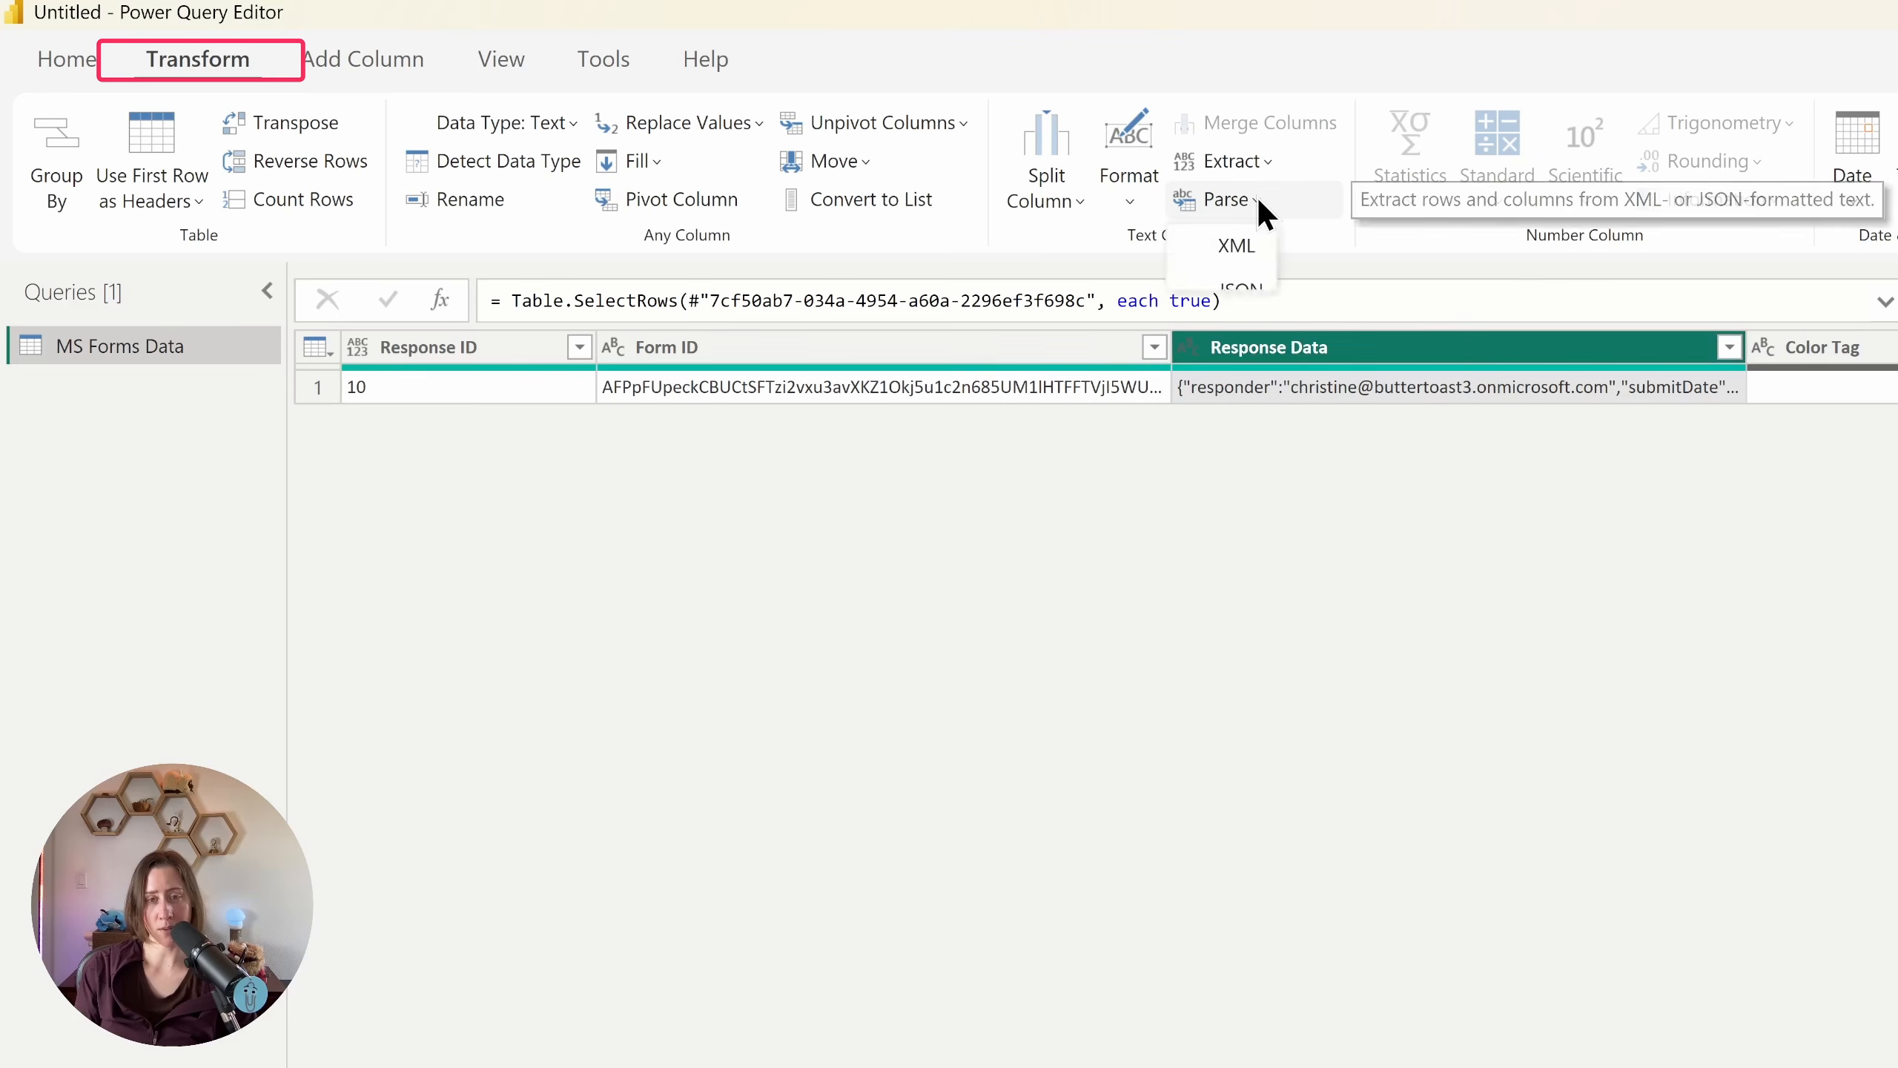
pyautogui.click(1319, 552)
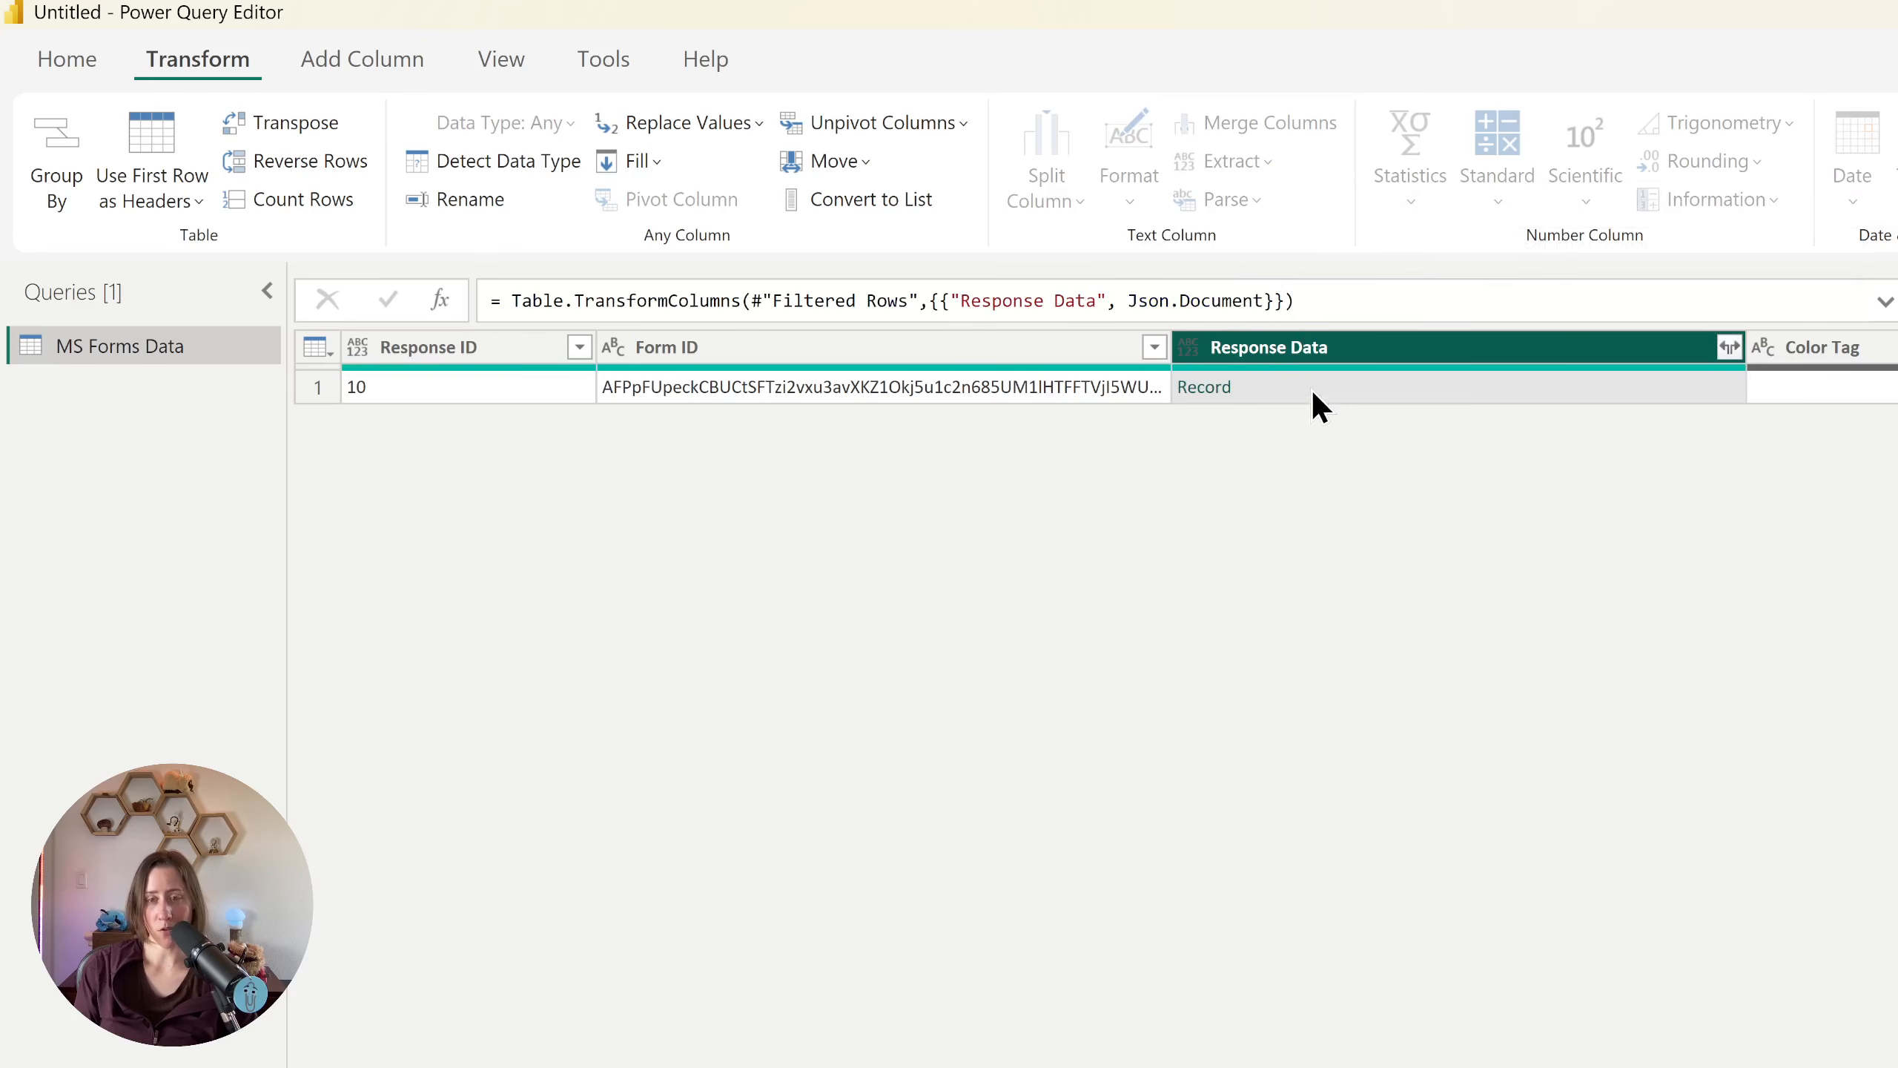
# Step: Expand the Response Data records into all their columns without using the original column name as prefix
pyautogui.click(1731, 352)
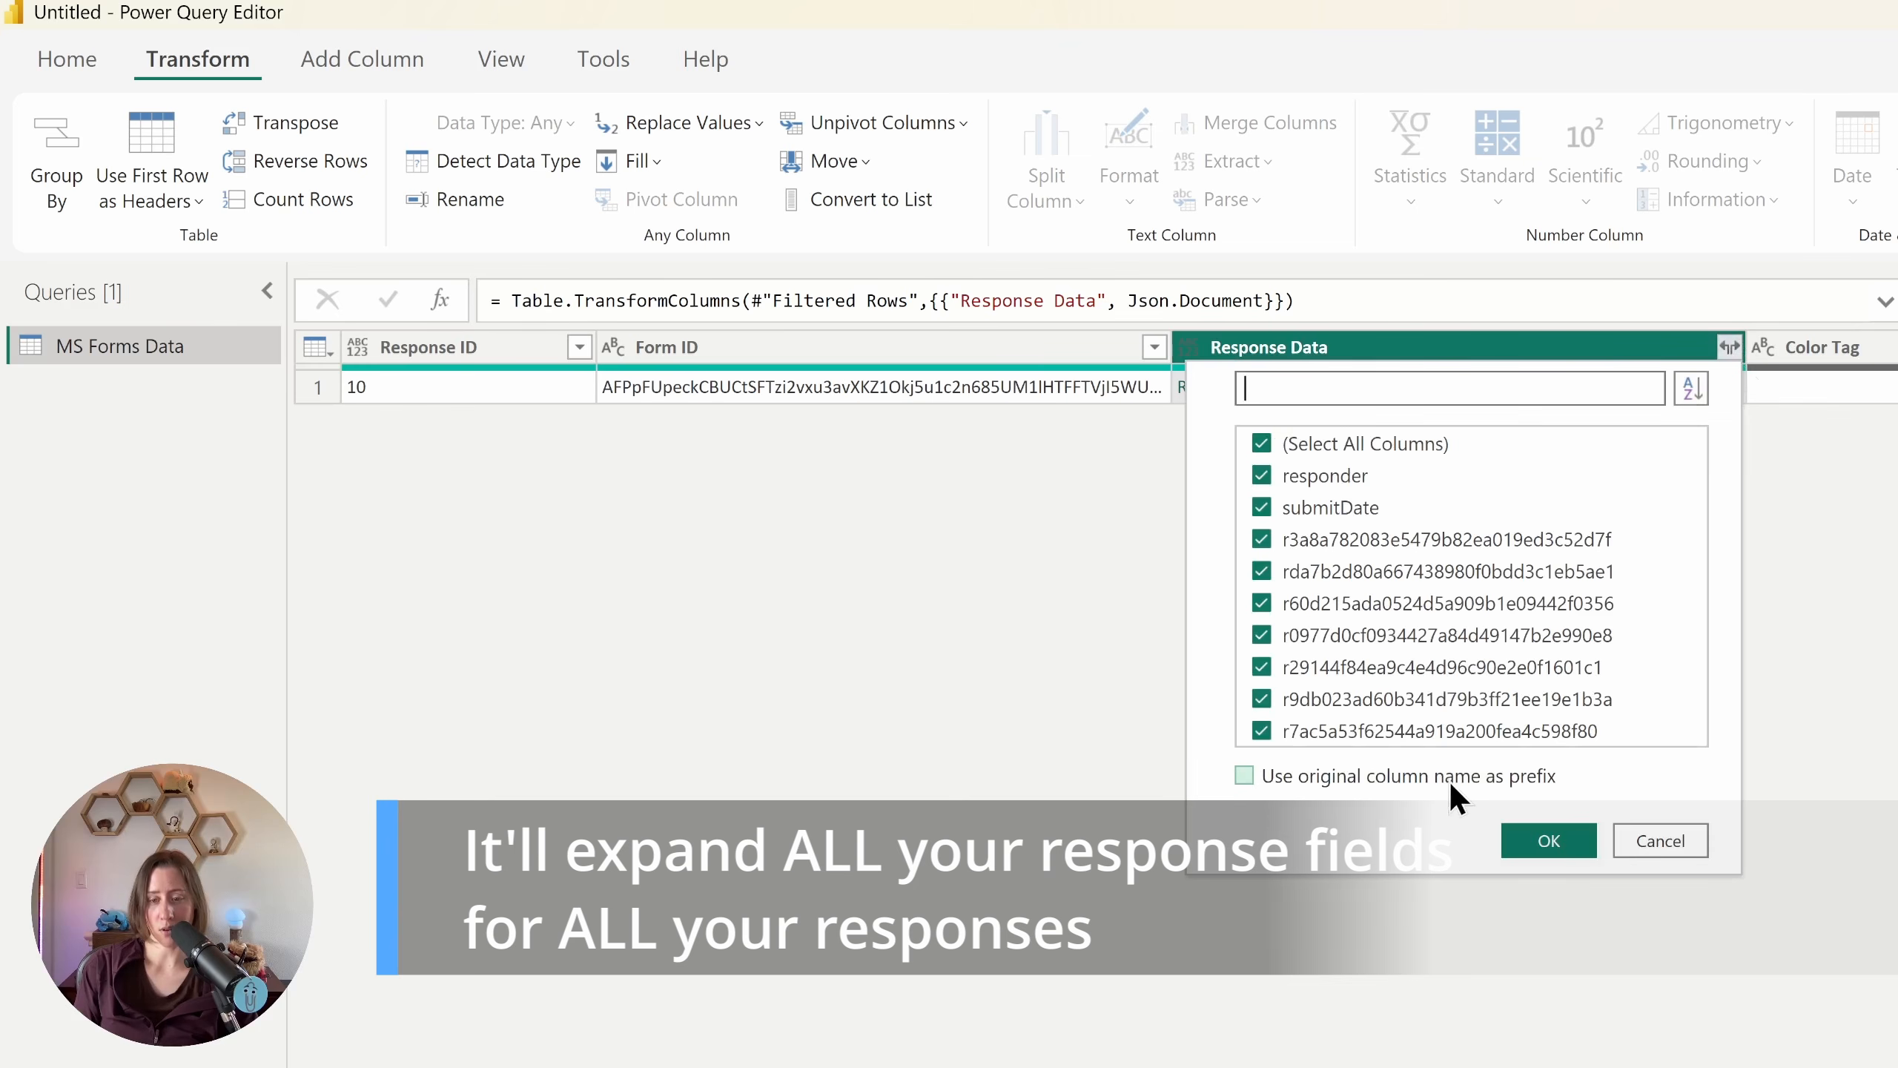
pyautogui.click(1559, 844)
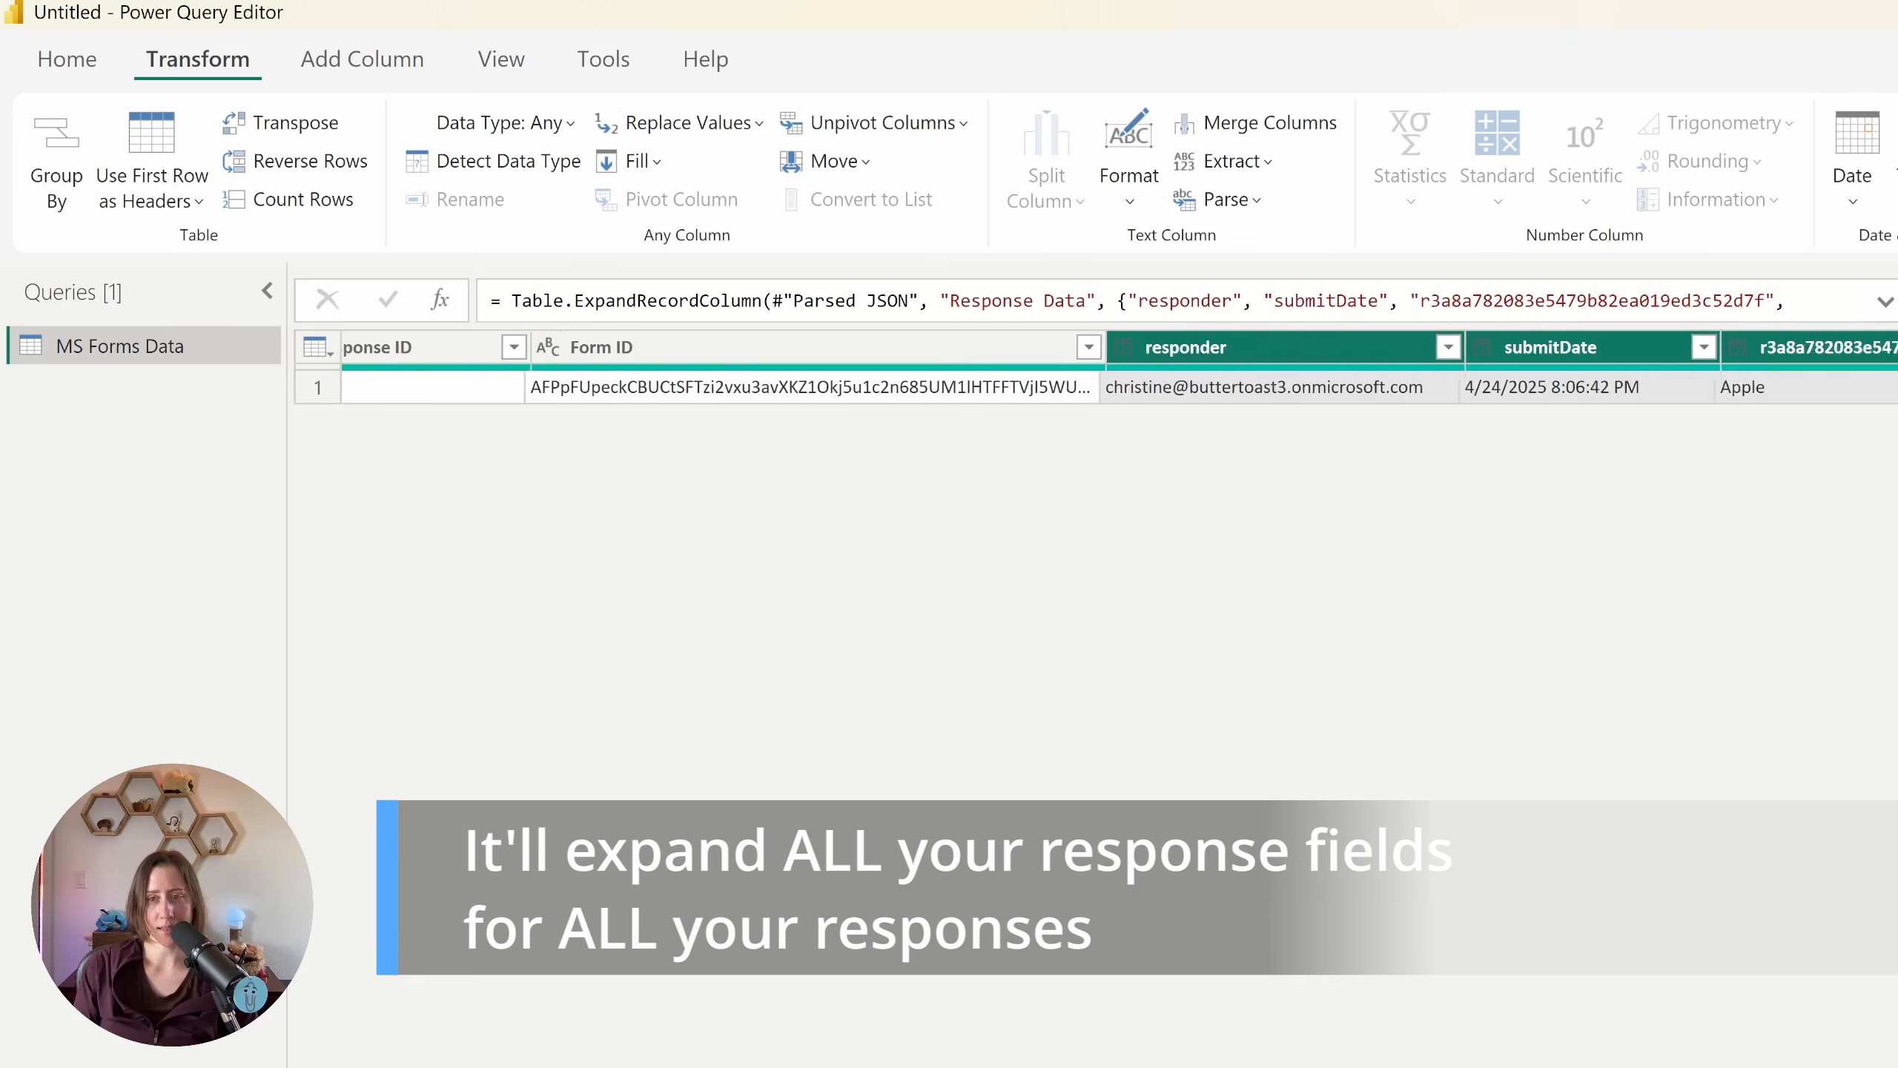
pyautogui.hscroll(10, 1096, 387)
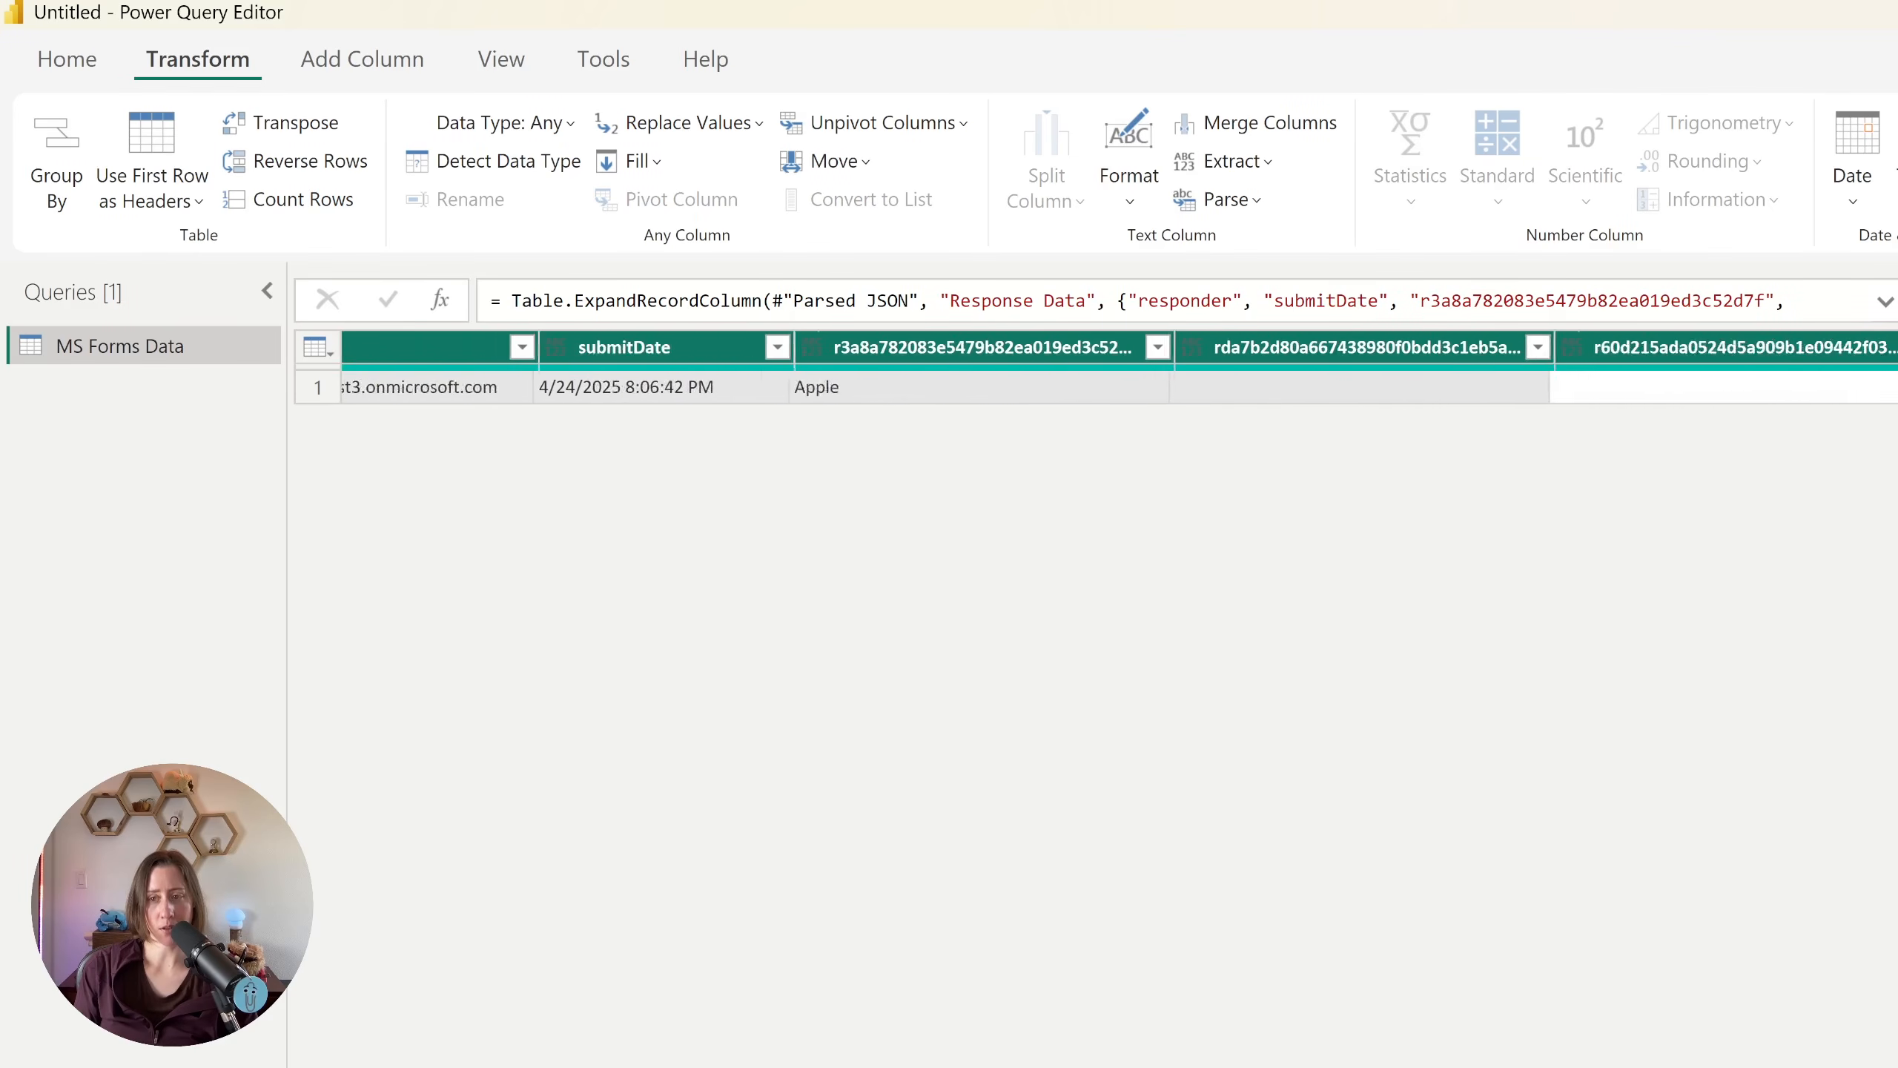
pyautogui.hscroll(1, 1090, 336)
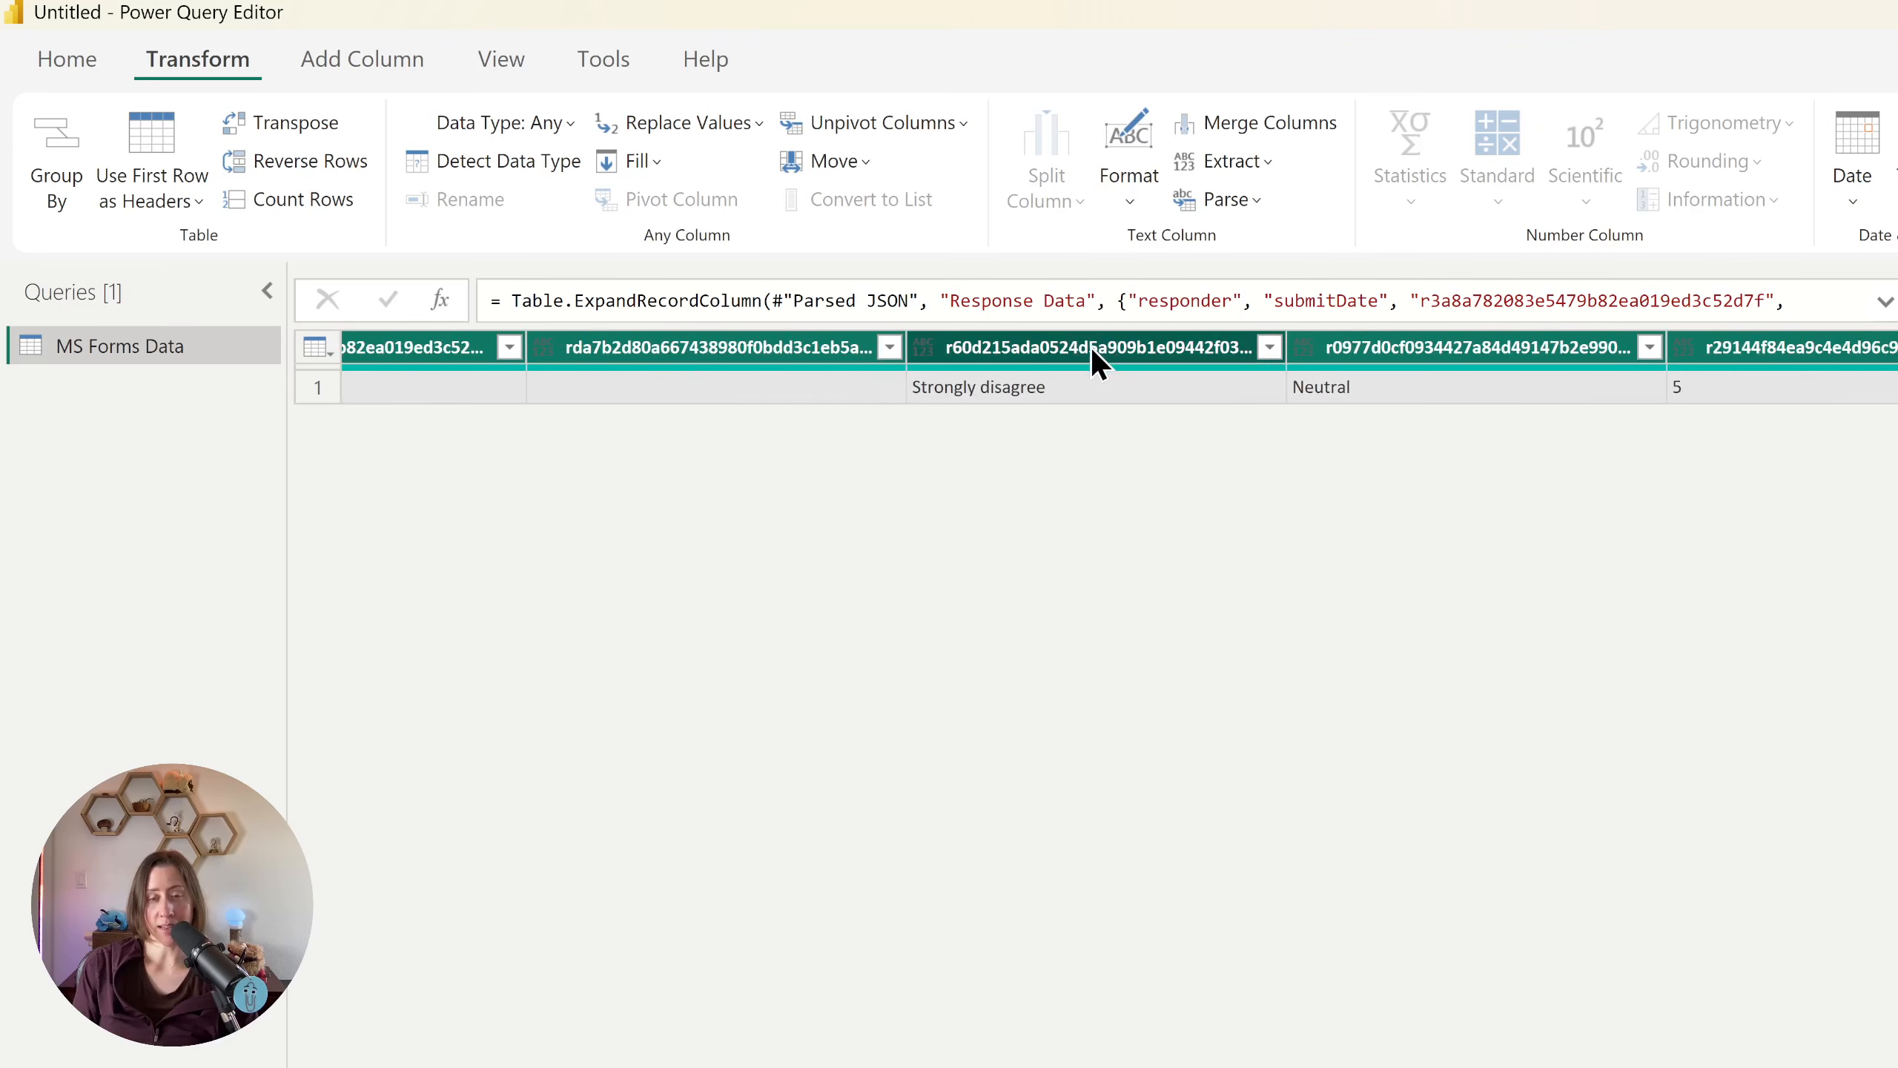
pyautogui.click(1091, 347)
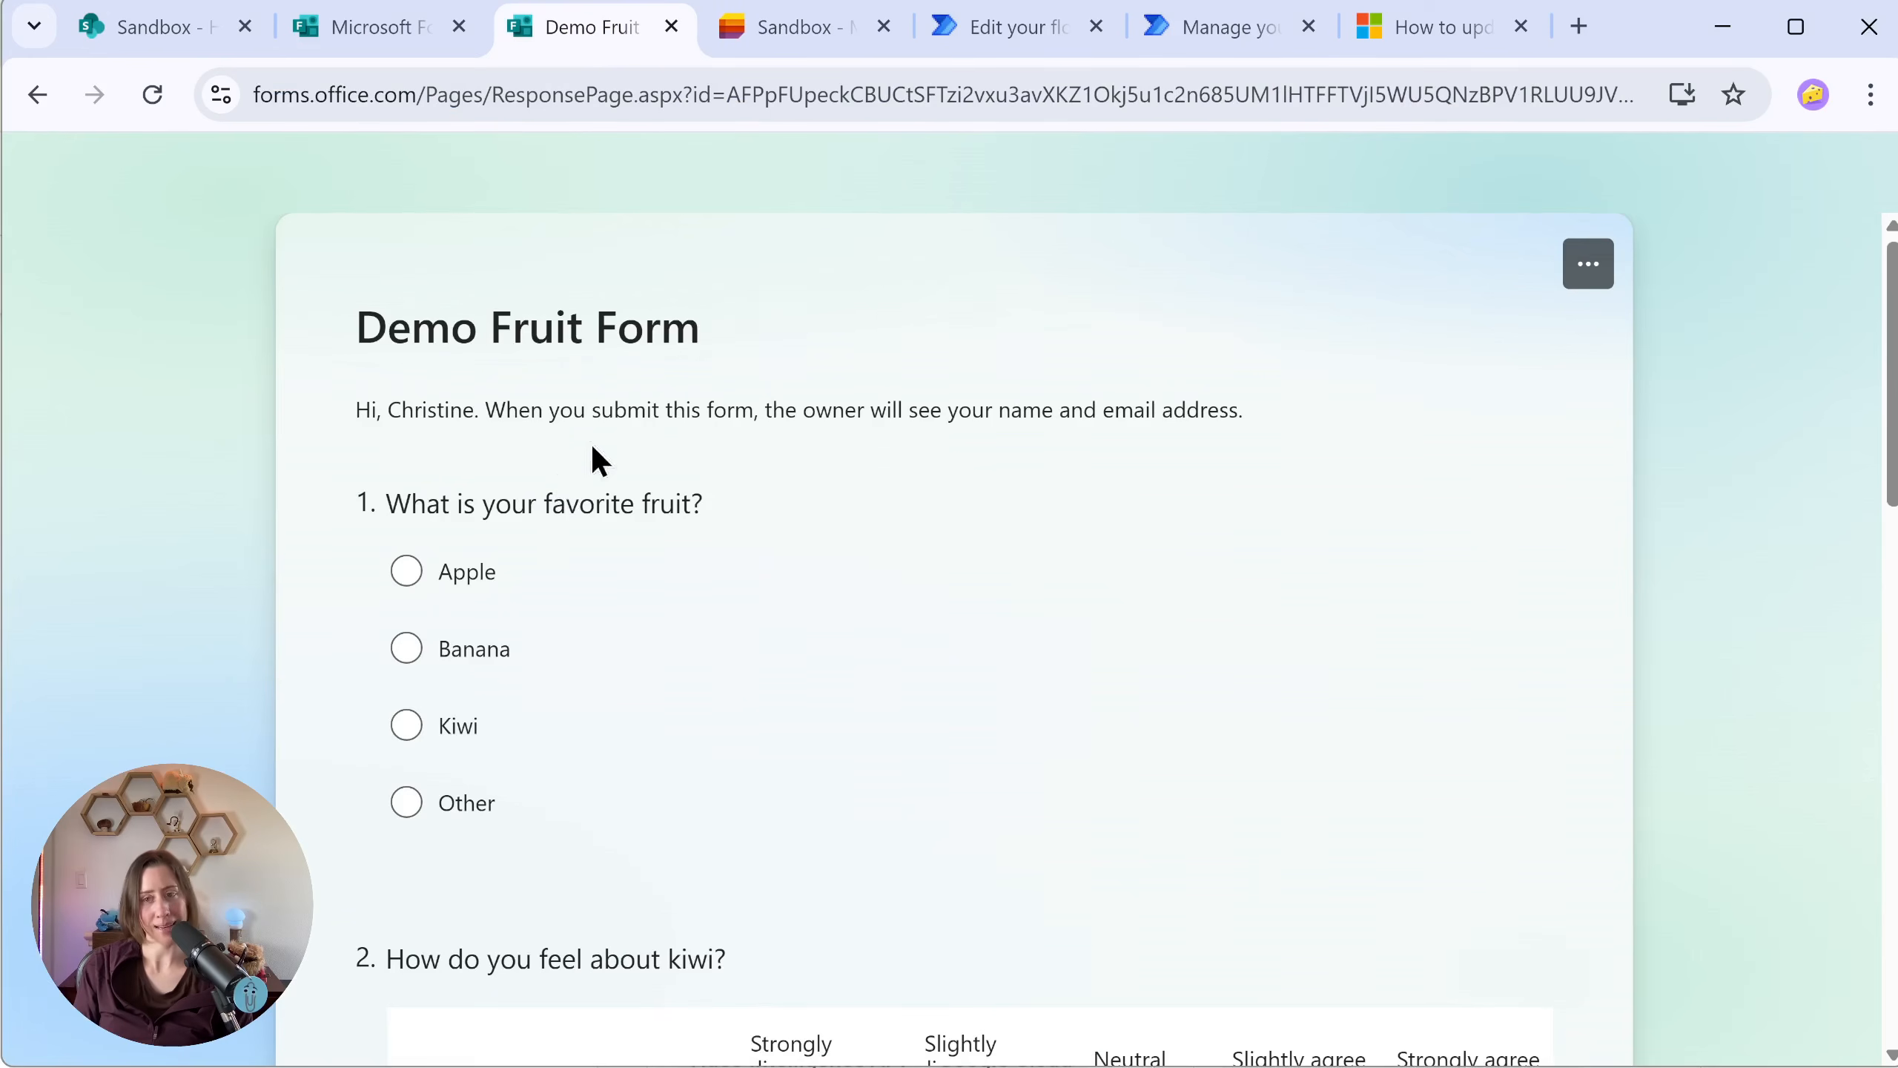
# Step: Rename the column after submitDate as "What is your favorite fruit", copying the question text from the Demo Fruit Form in the browser
pyautogui.scroll(-2, 635, 370)
pyautogui.moveTo(386, 344); pyautogui.dragTo(694, 348)
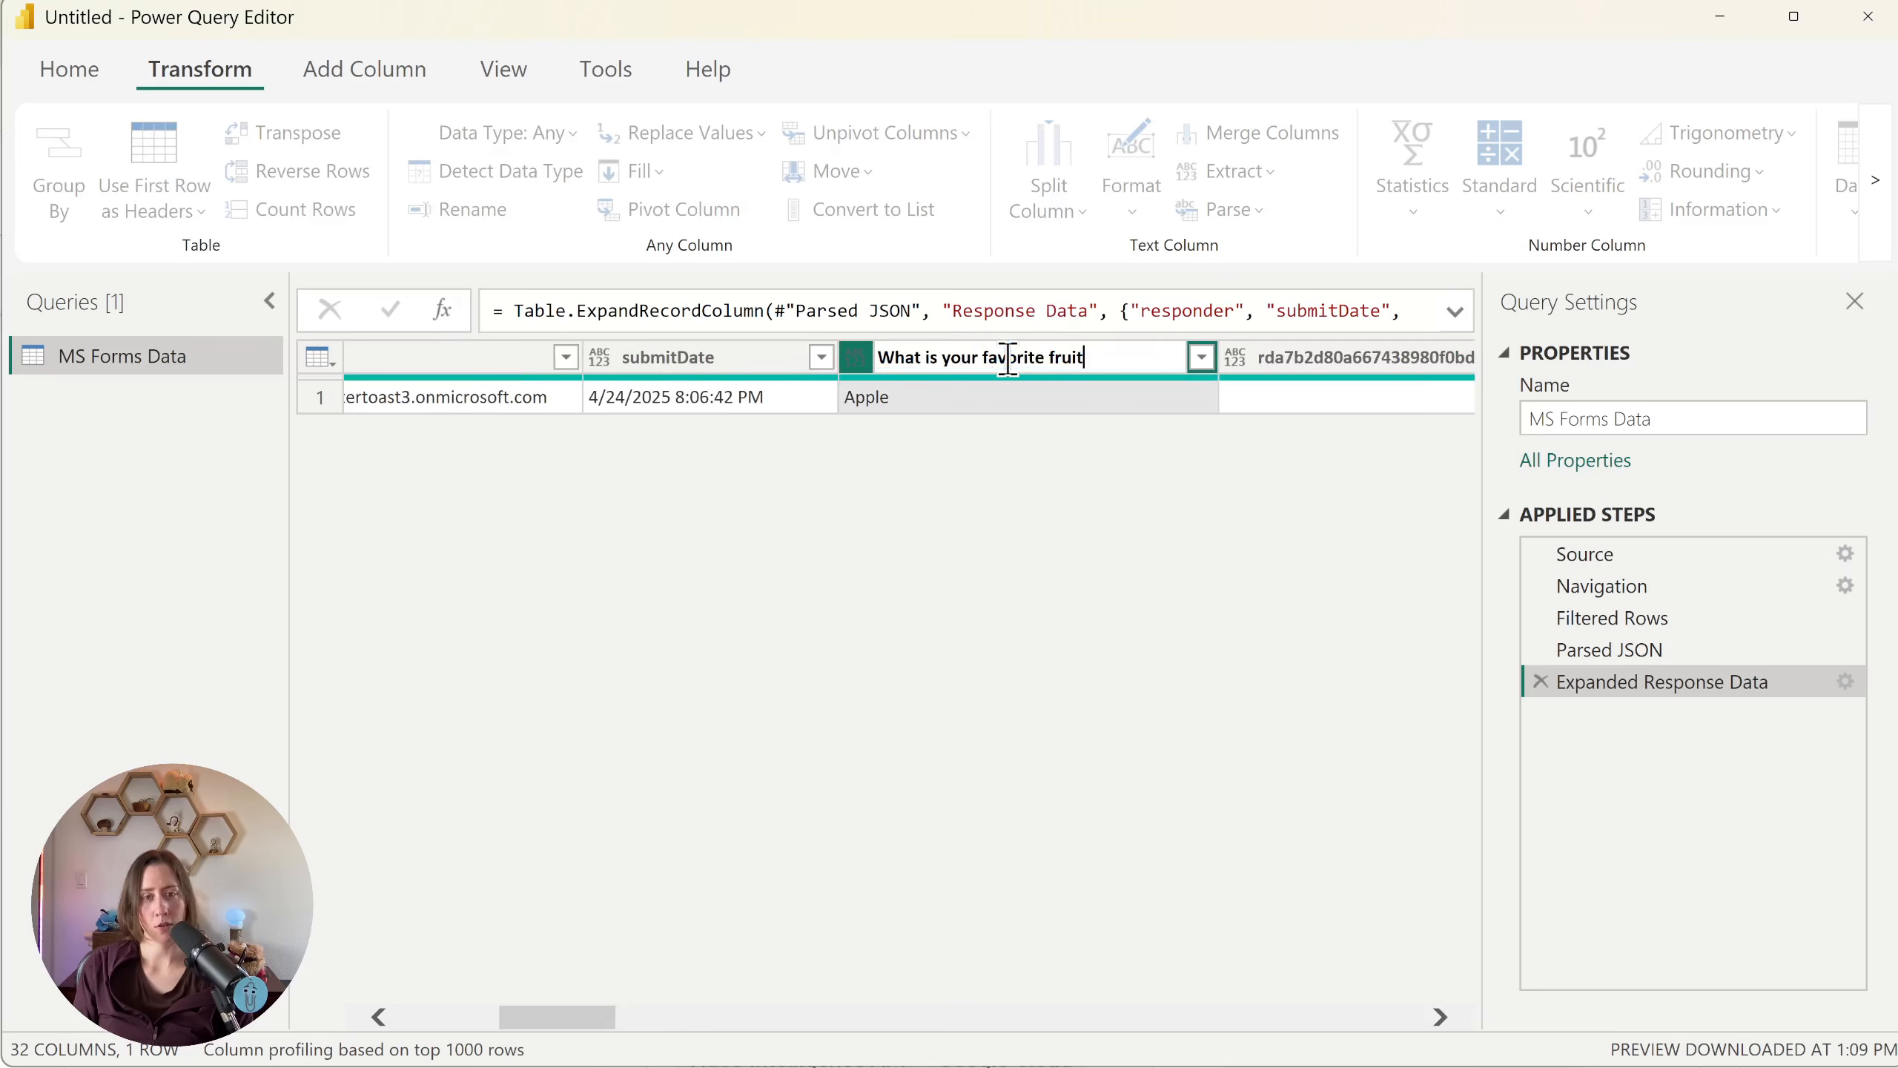
pyautogui.press('Return')
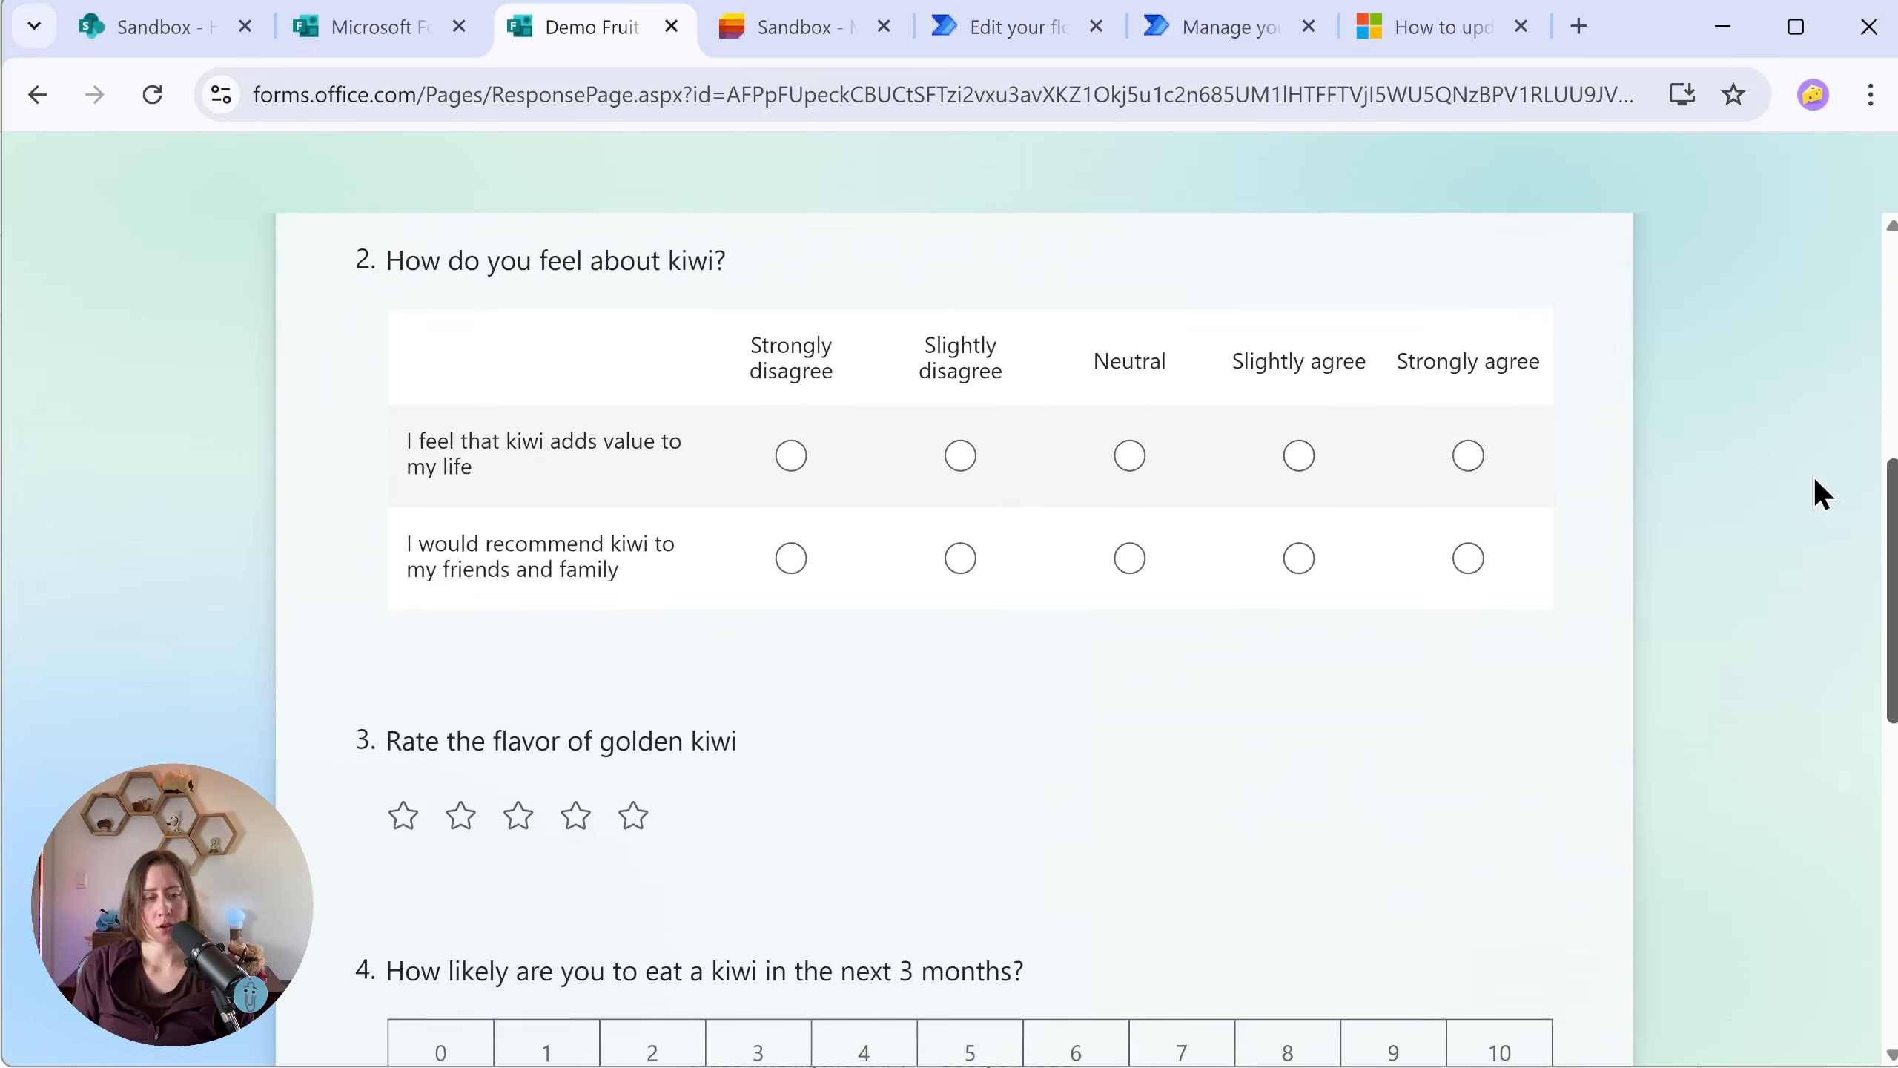
# Step: Inspect the page markup of question 3, "Rate the flavor of golden kiwi", in the Demo Fruit Form and widen the developer tools
pyautogui.scroll(-5, 1817, 479)
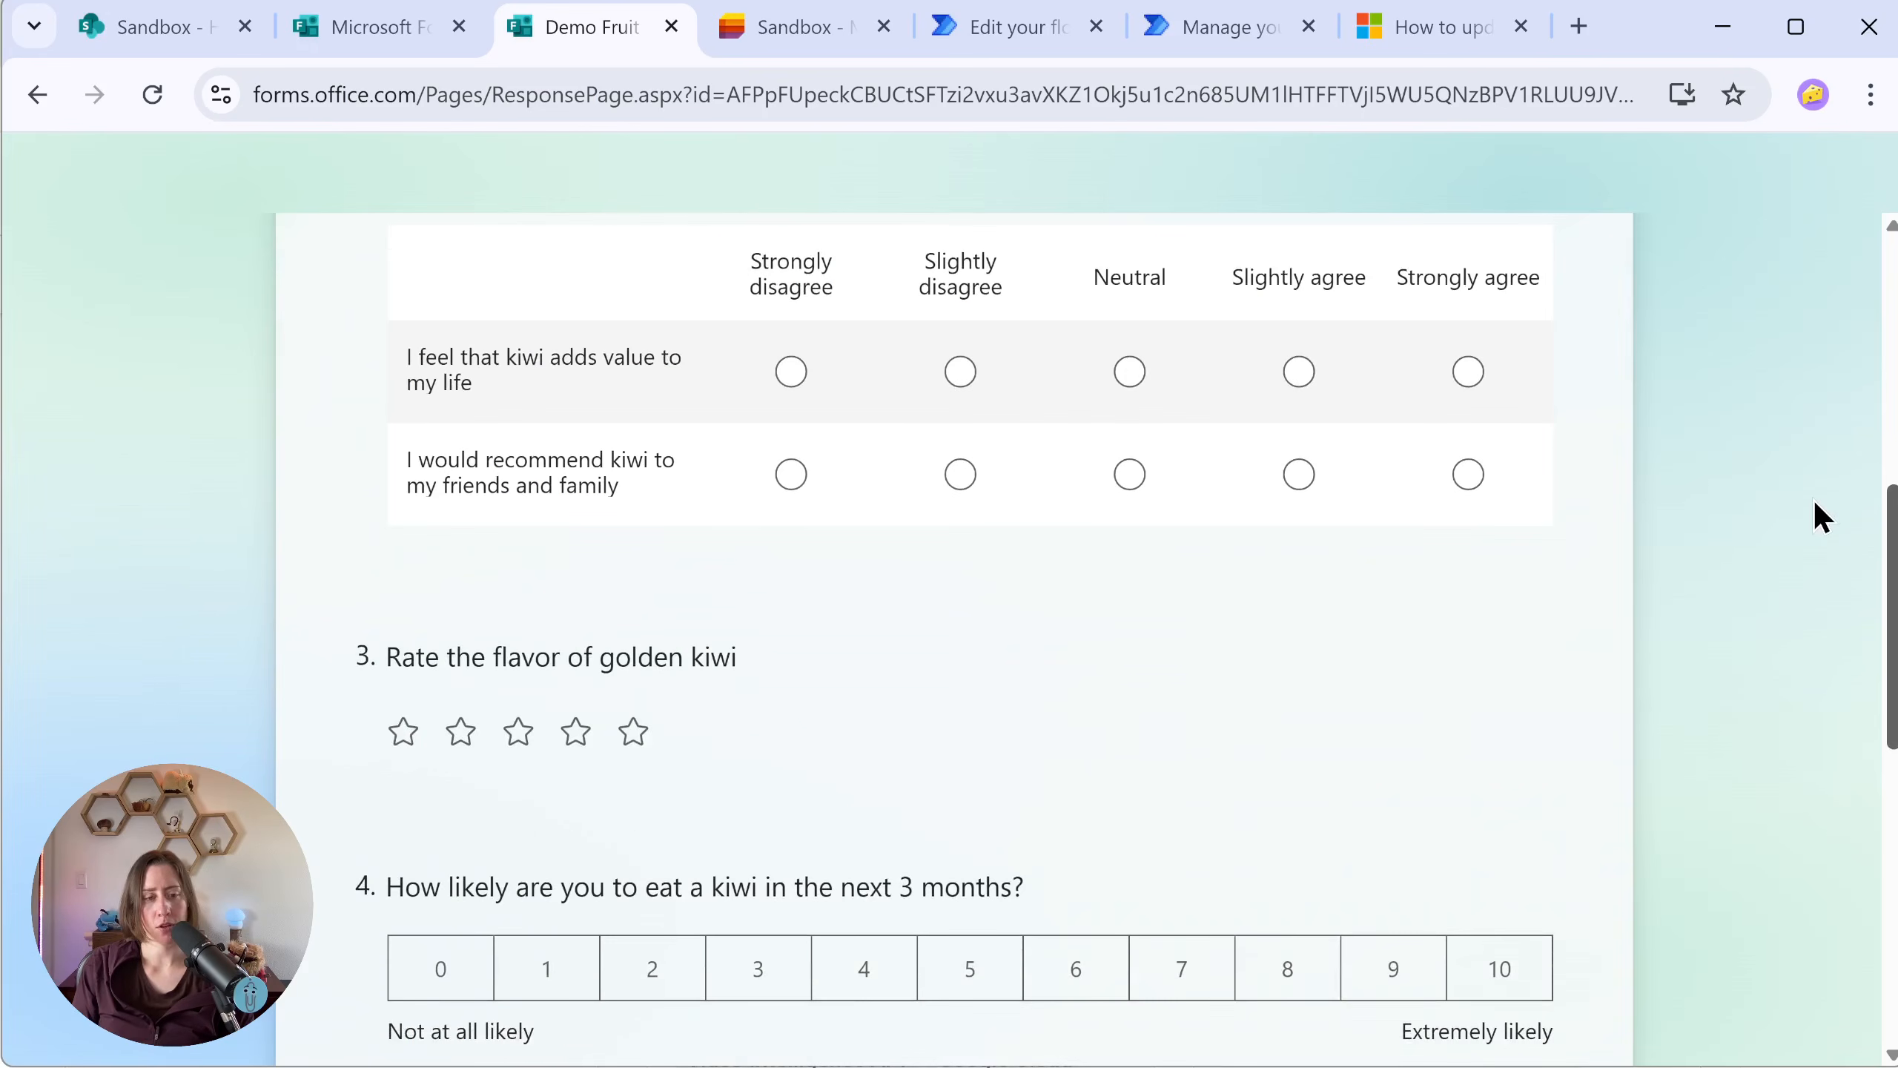
pyautogui.scroll(-1, 1793, 585)
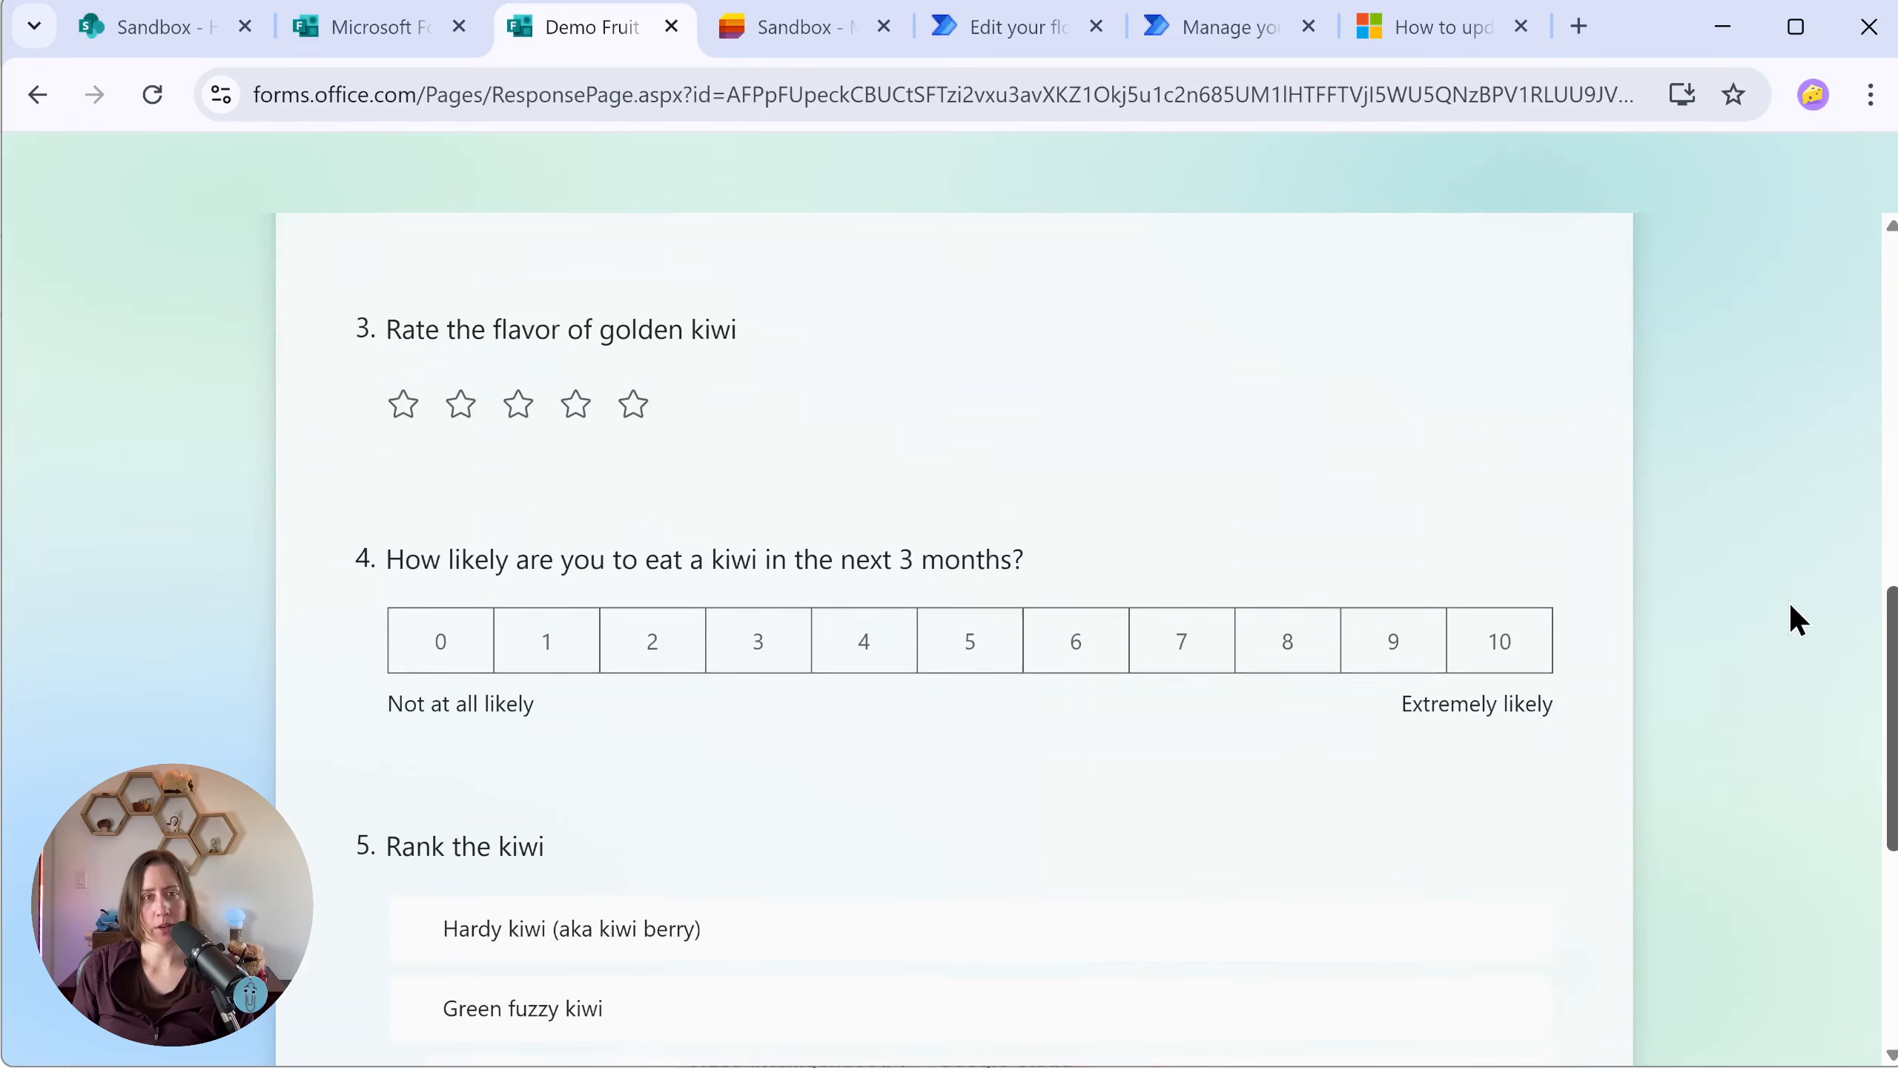
pyautogui.click(516, 385)
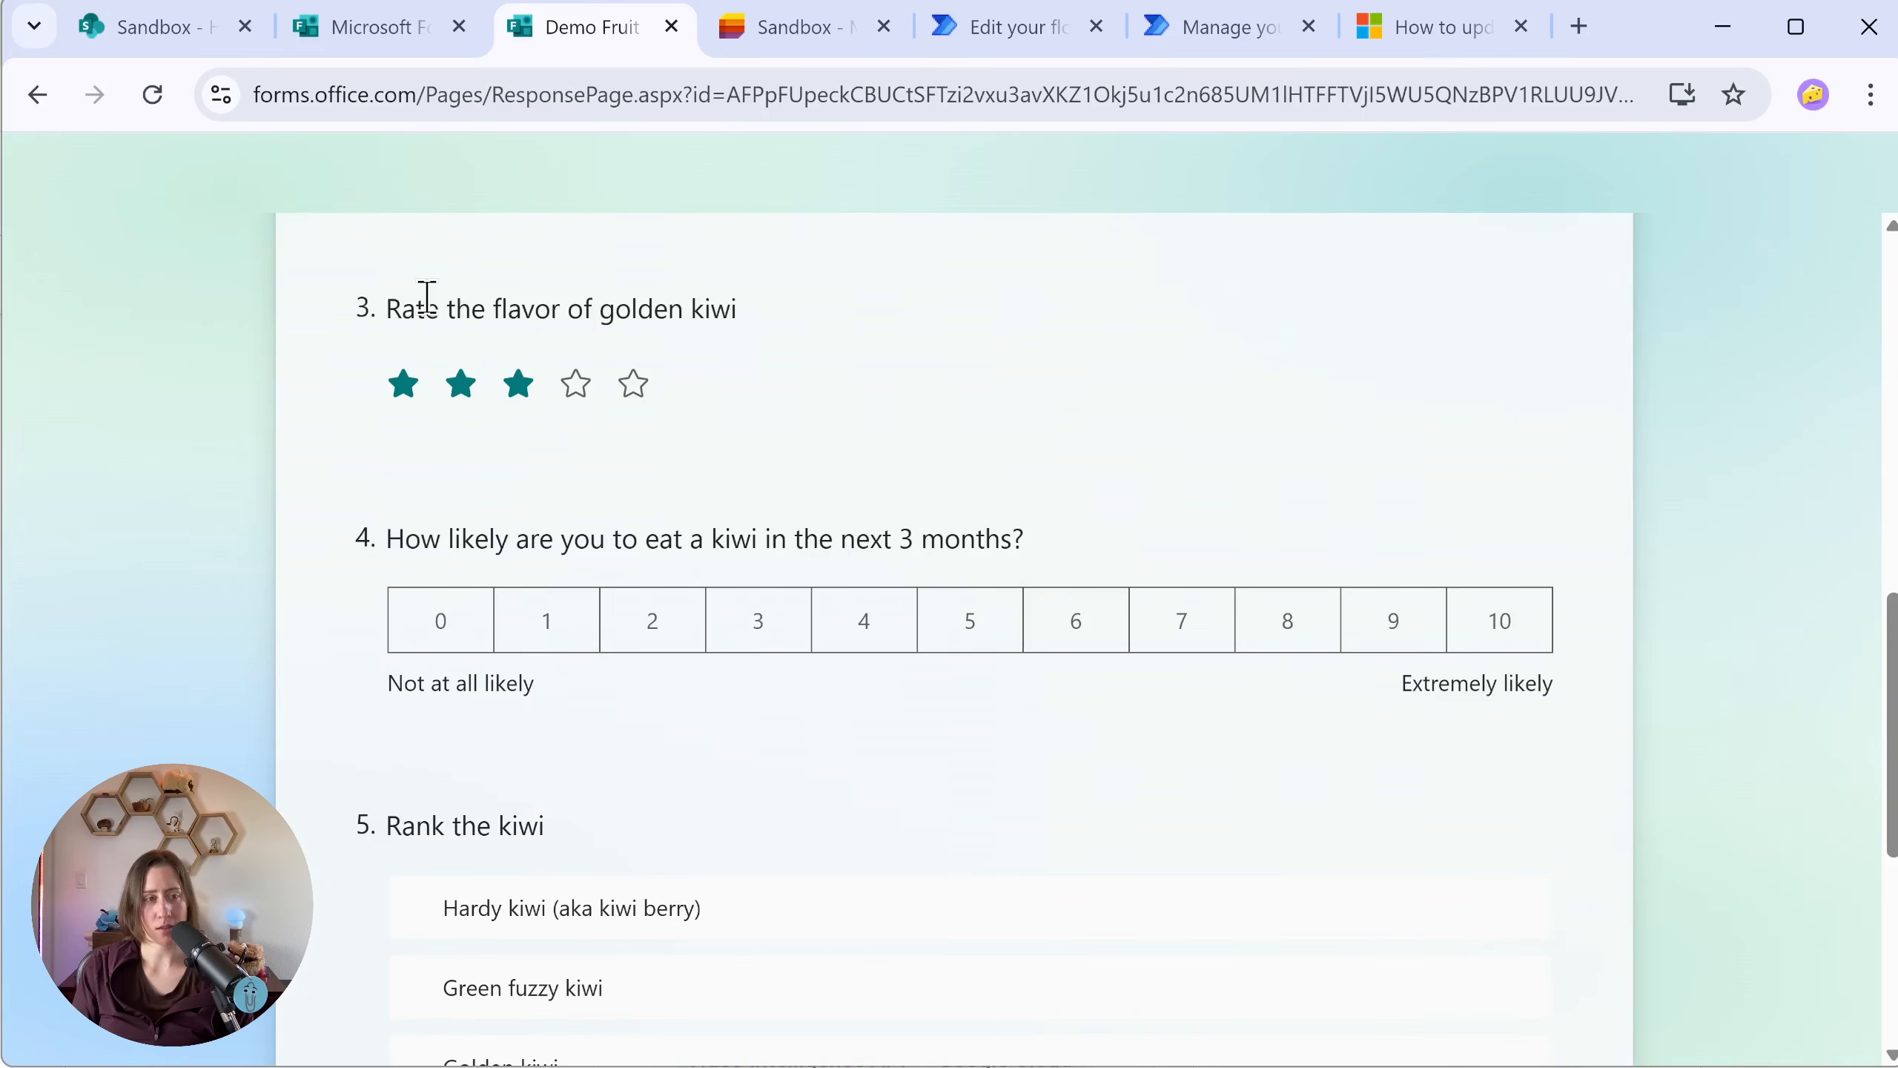
pyautogui.rightClick(469, 314)
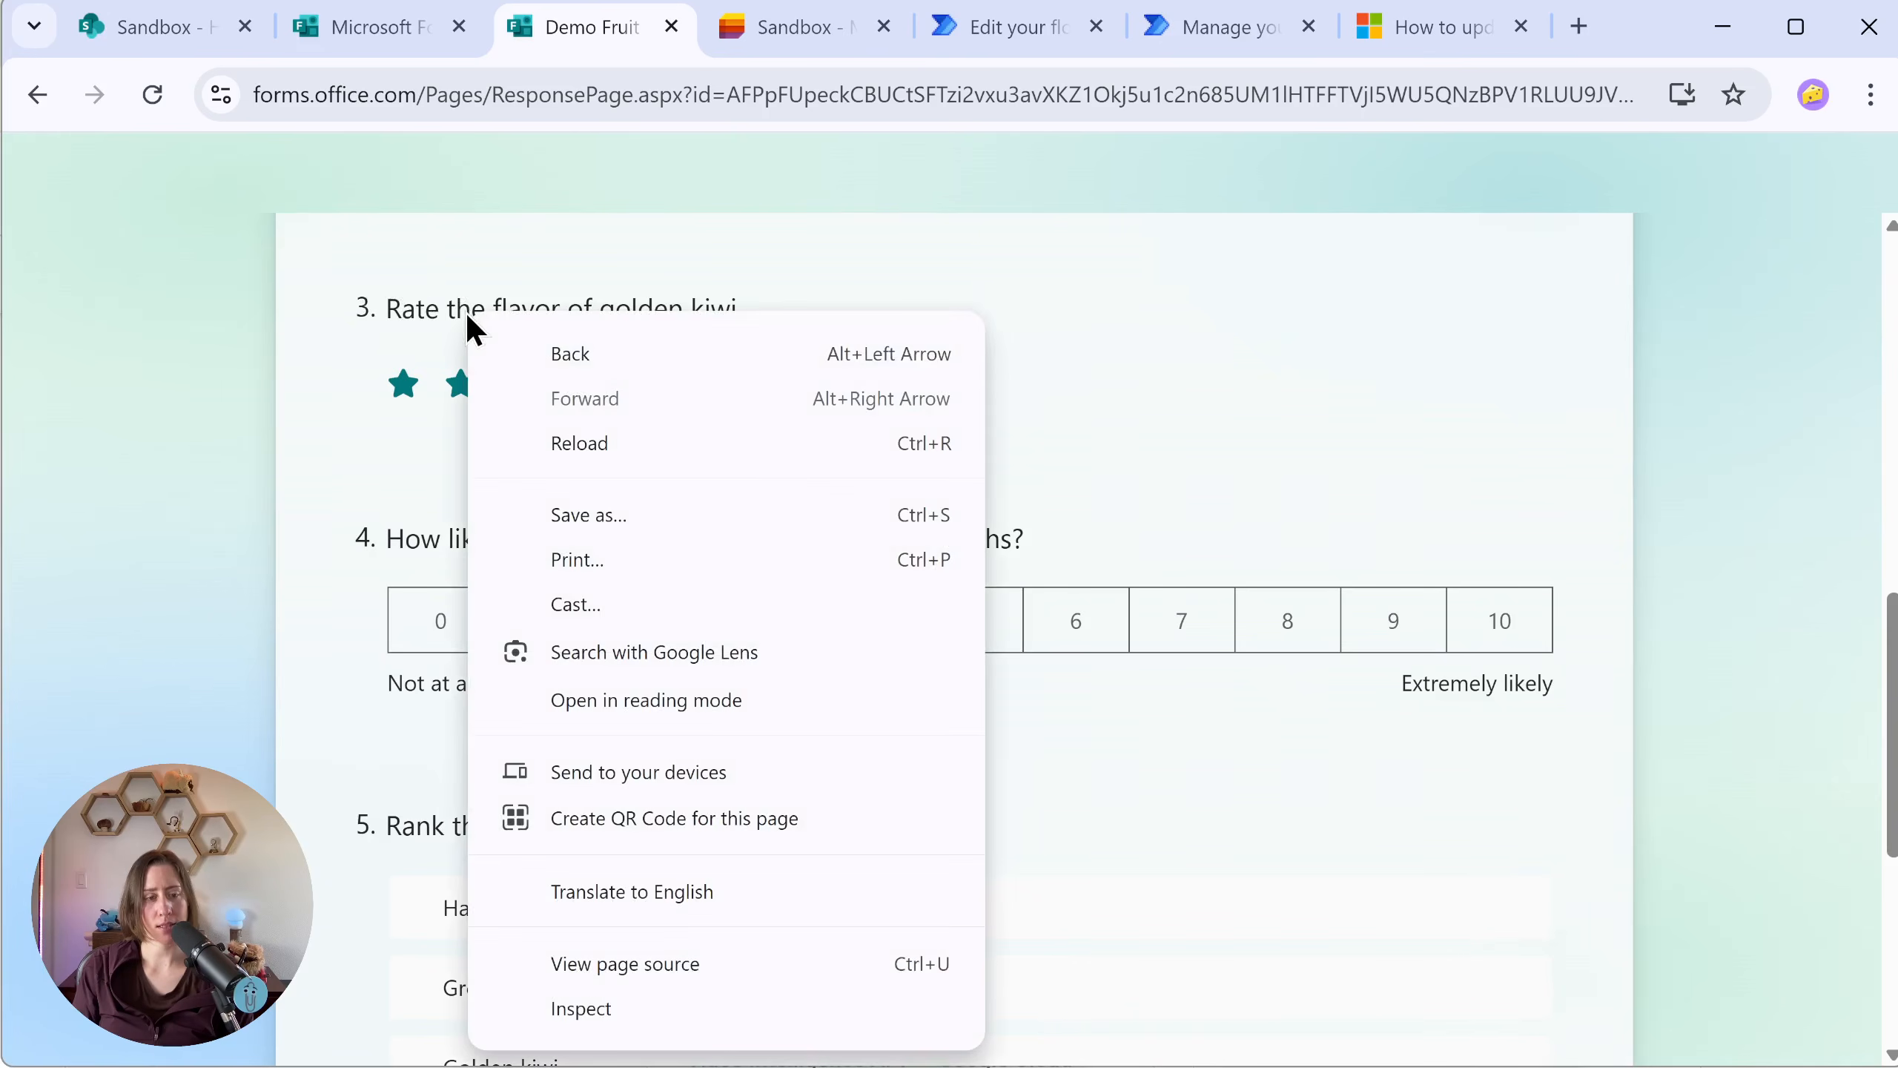
pyautogui.click(694, 1009)
pyautogui.moveTo(1149, 418); pyautogui.dragTo(668, 413)
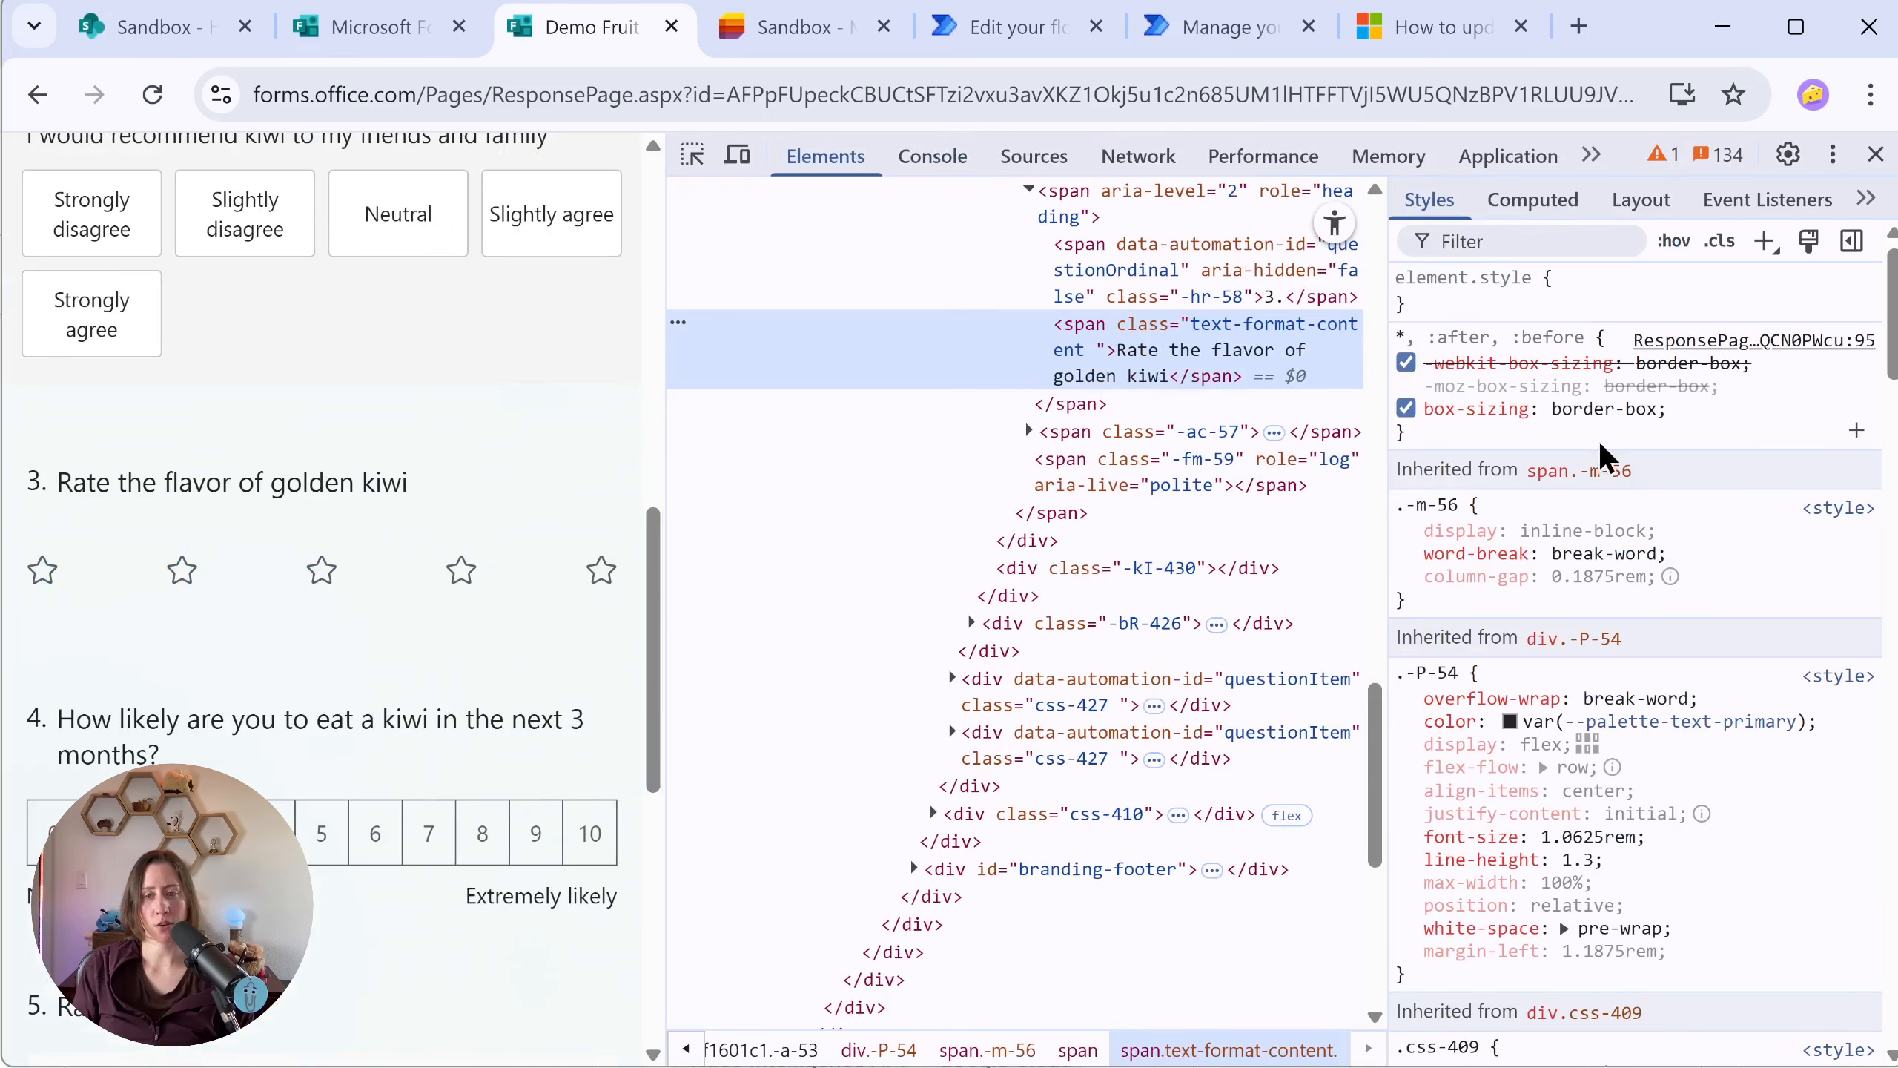
# Step: Locate the QuestionId element of "Rate the flavor of golden kiwi" in the markup and select the ID following "QuestionId_"
pyautogui.scroll(2, 1158, 464)
pyautogui.scroll(3, 1126, 471)
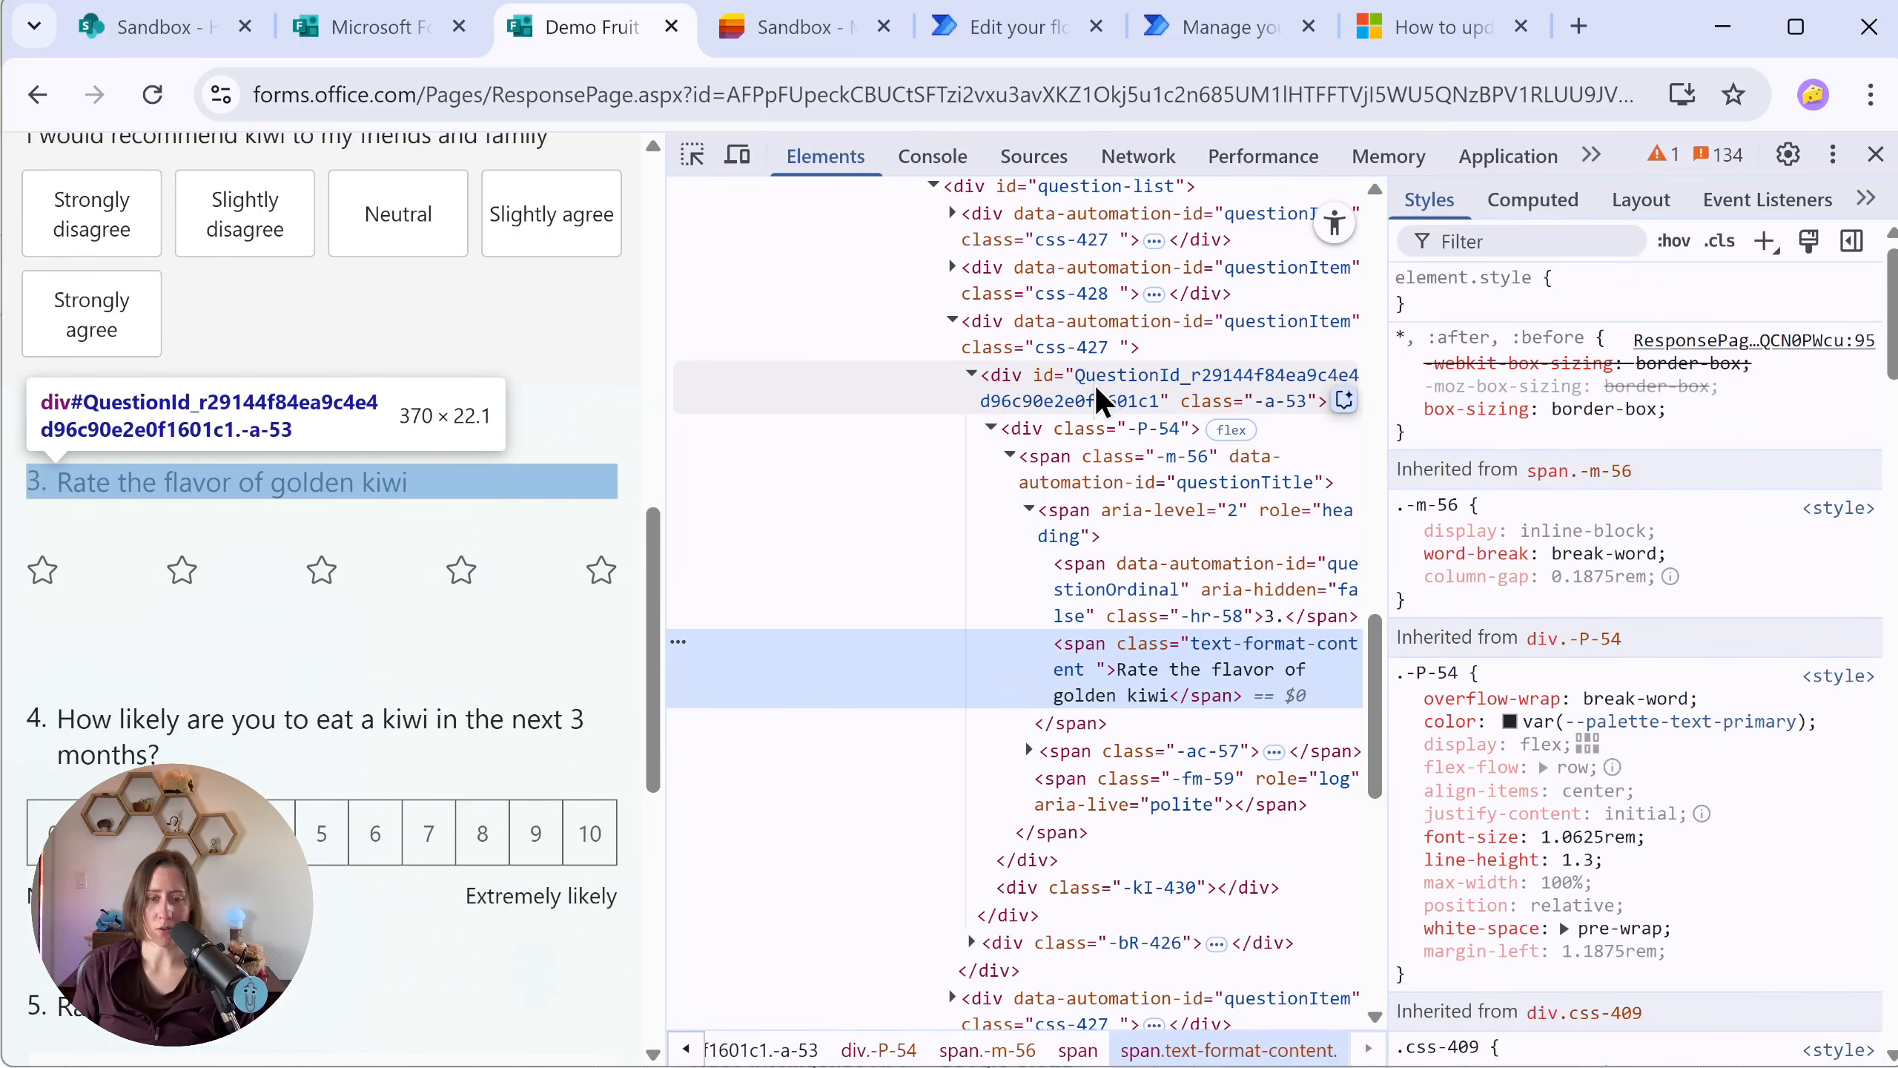
pyautogui.click(1171, 376)
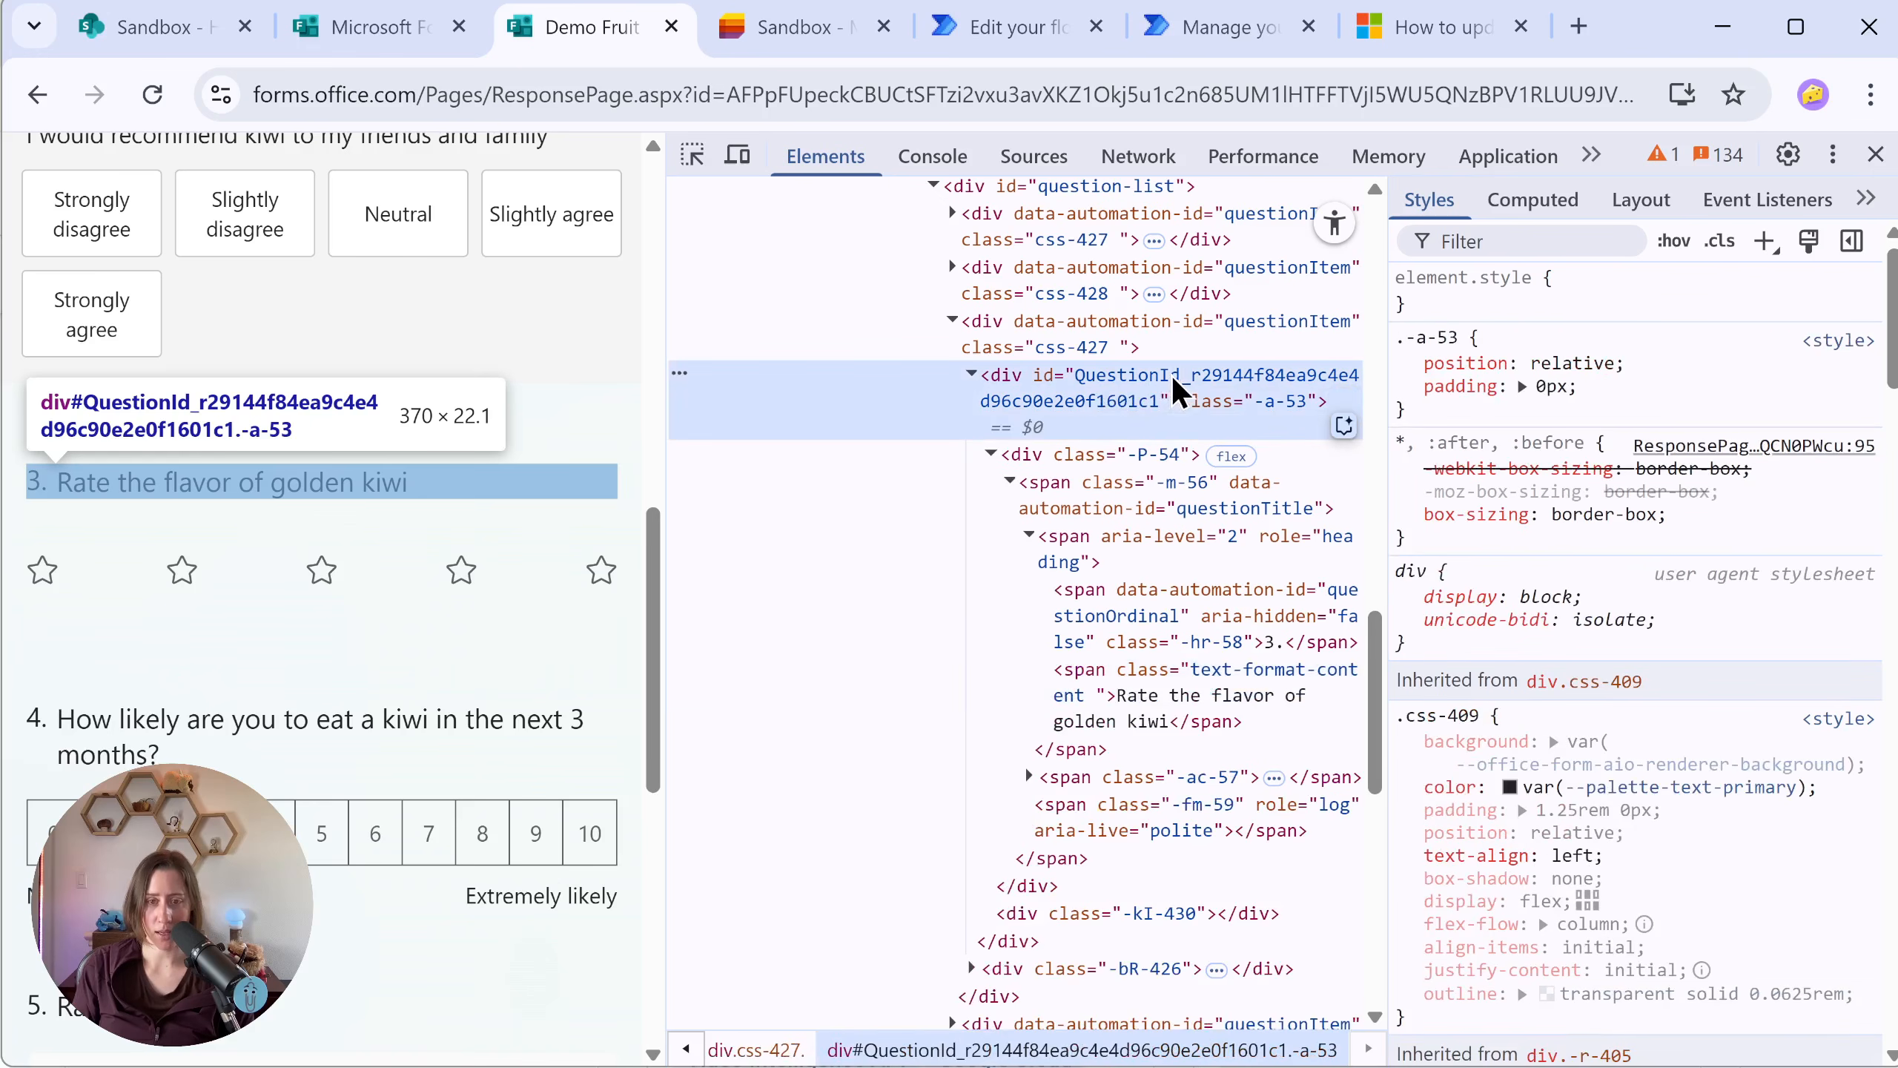
pyautogui.doubleClick(1219, 377)
pyautogui.moveTo(1196, 376); pyautogui.dragTo(1162, 404)
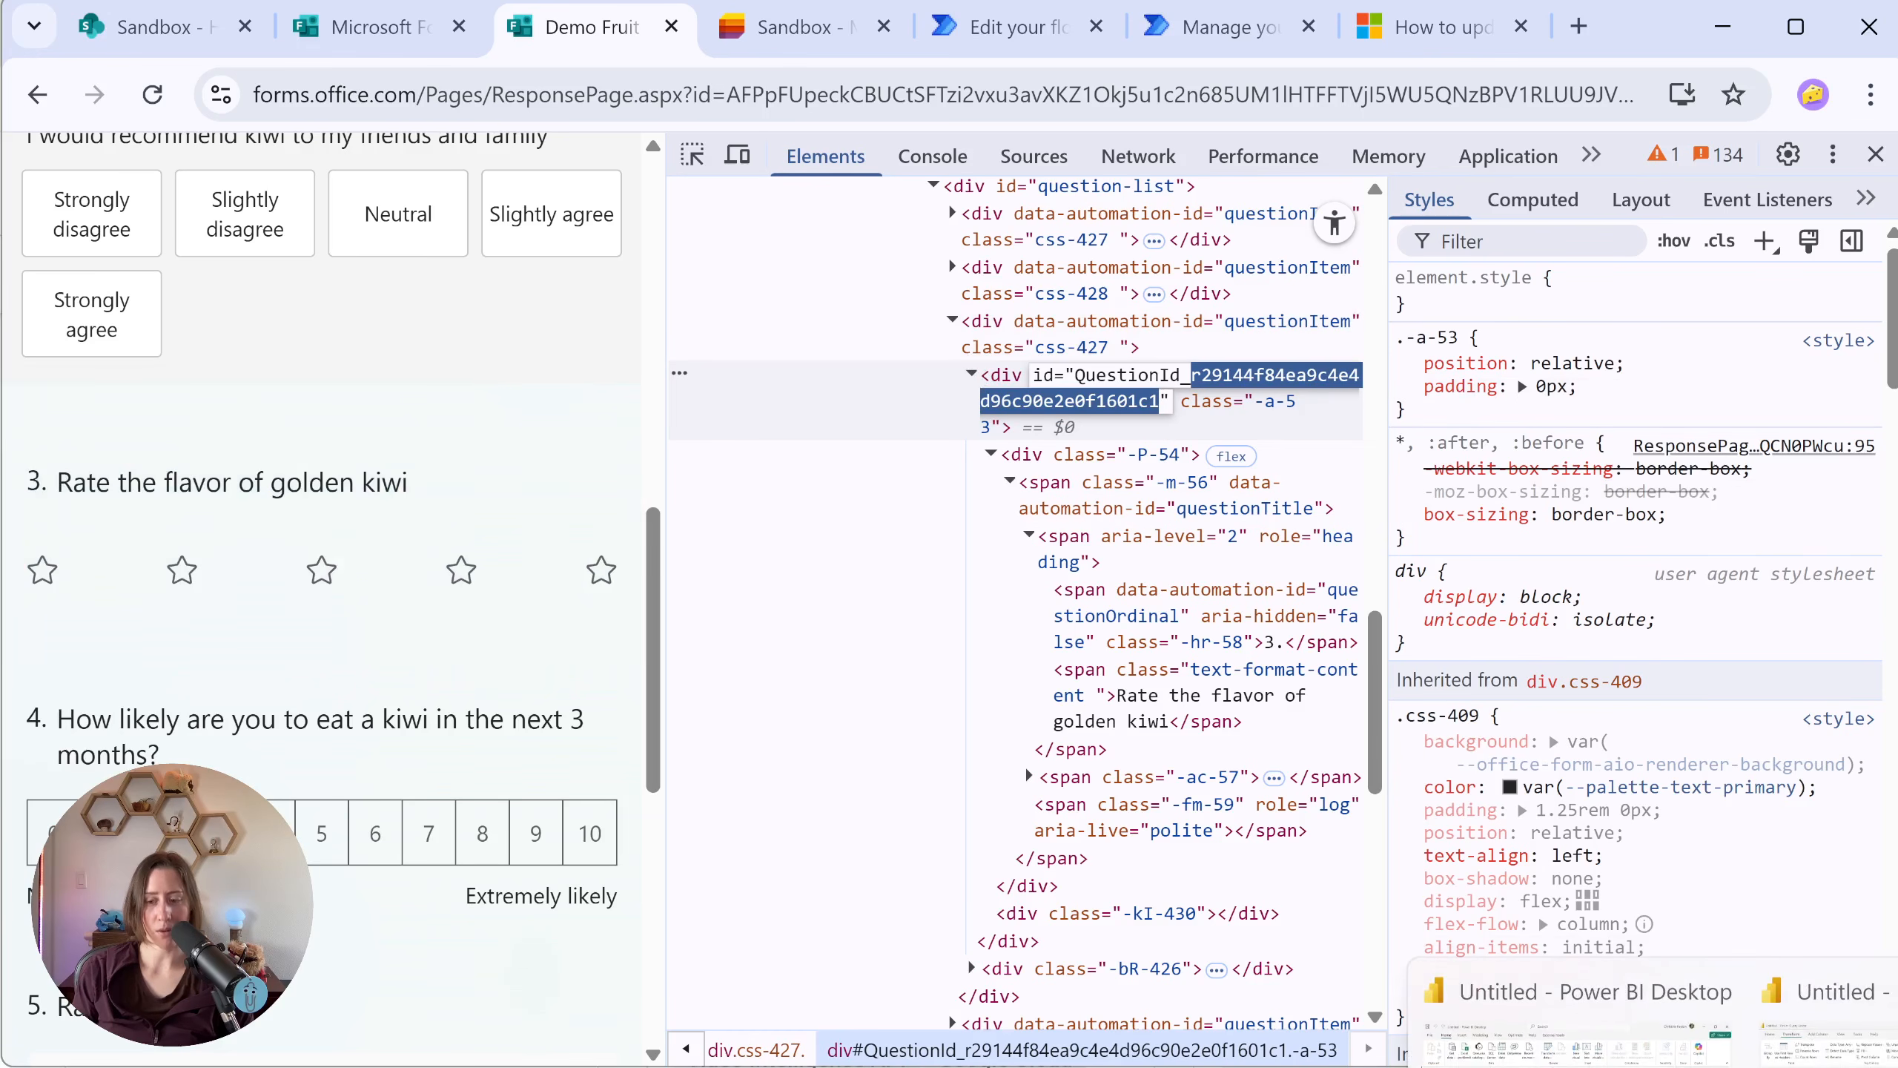
# Step: Back in Power Query Editor, rename the column r29144f84ea9c4e4d96c90e2e0f1601c1 as "Rate the flavor of golden kiwi"
pyautogui.click(1752, 1067)
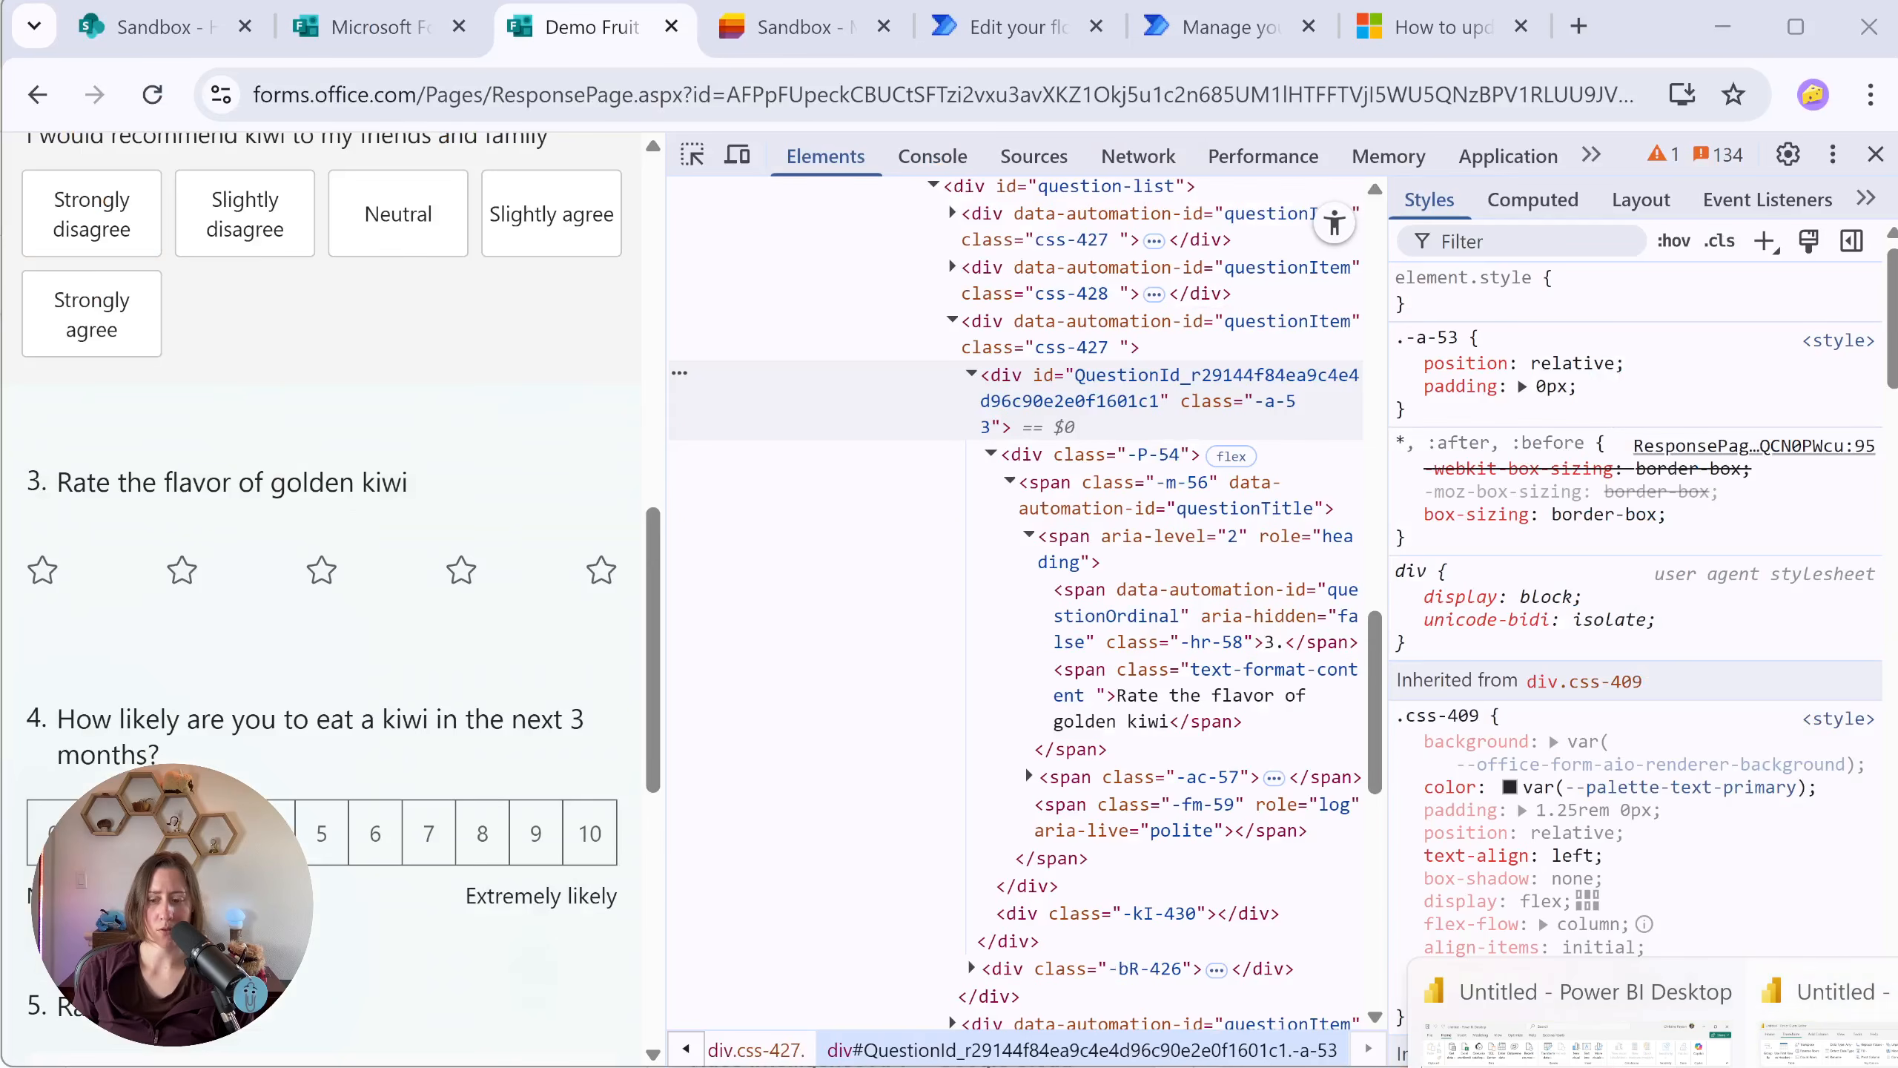
pyautogui.click(1829, 1047)
pyautogui.moveTo(625, 1018); pyautogui.dragTo(718, 1019)
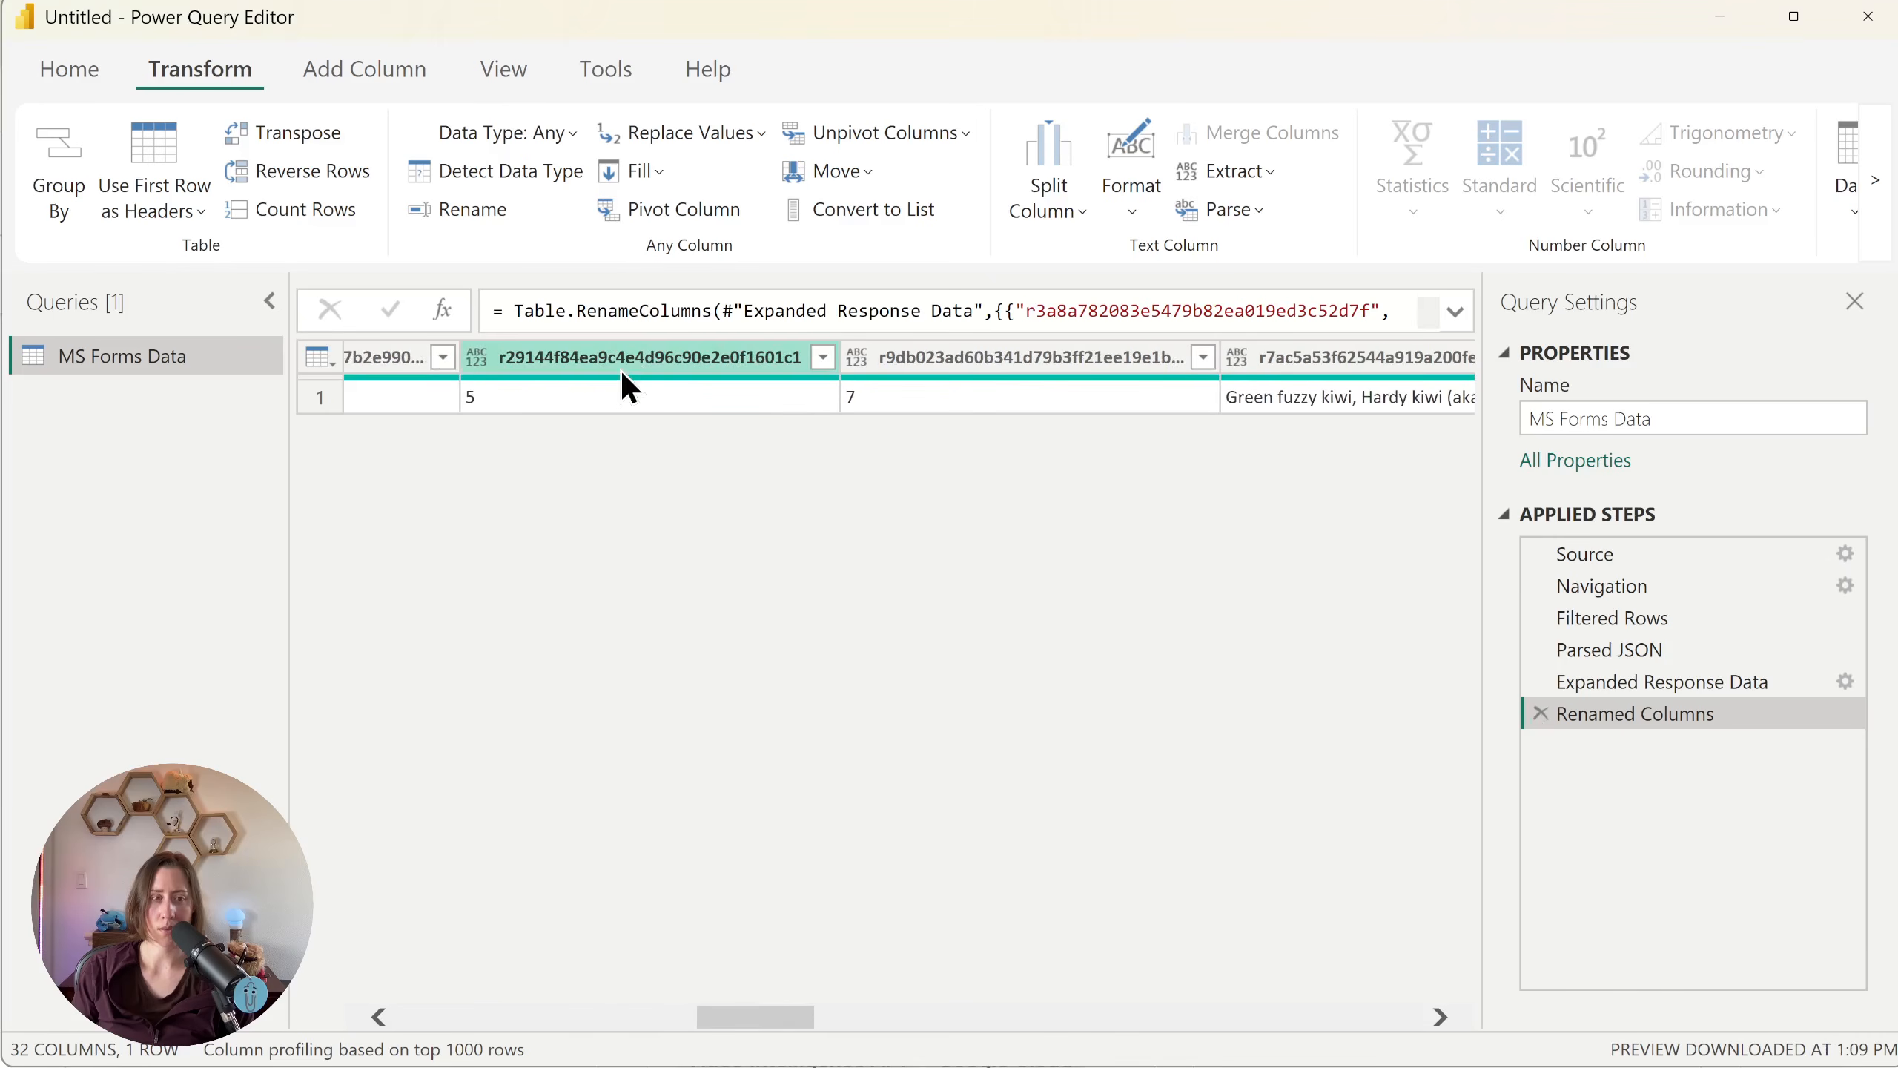
pyautogui.doubleClick(621, 359)
pyautogui.write('Rate the flavor of golden kiwi')
pyautogui.press('Return')
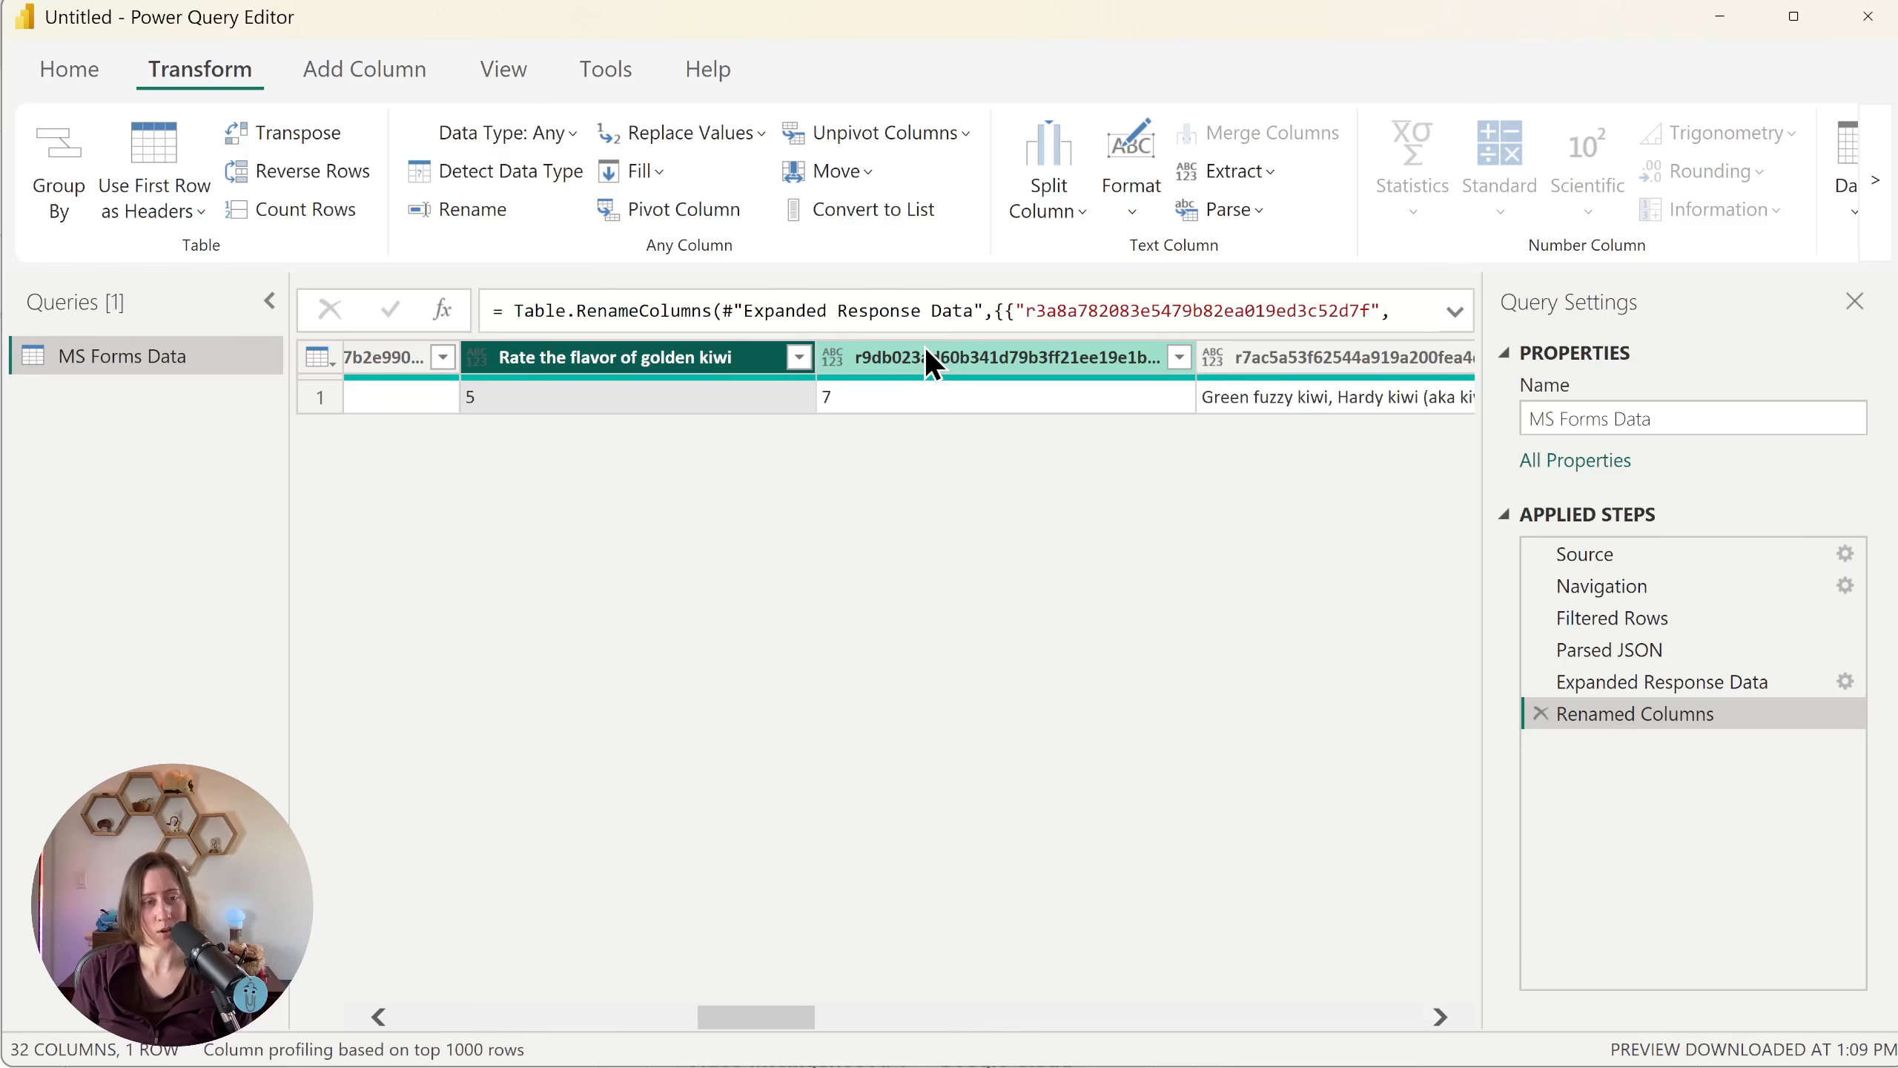
# Step: Review which response columns are selected in the settings of the Expanded Response Data step, leaving the selection as it is
pyautogui.moveTo(789, 1011); pyautogui.dragTo(563, 1030)
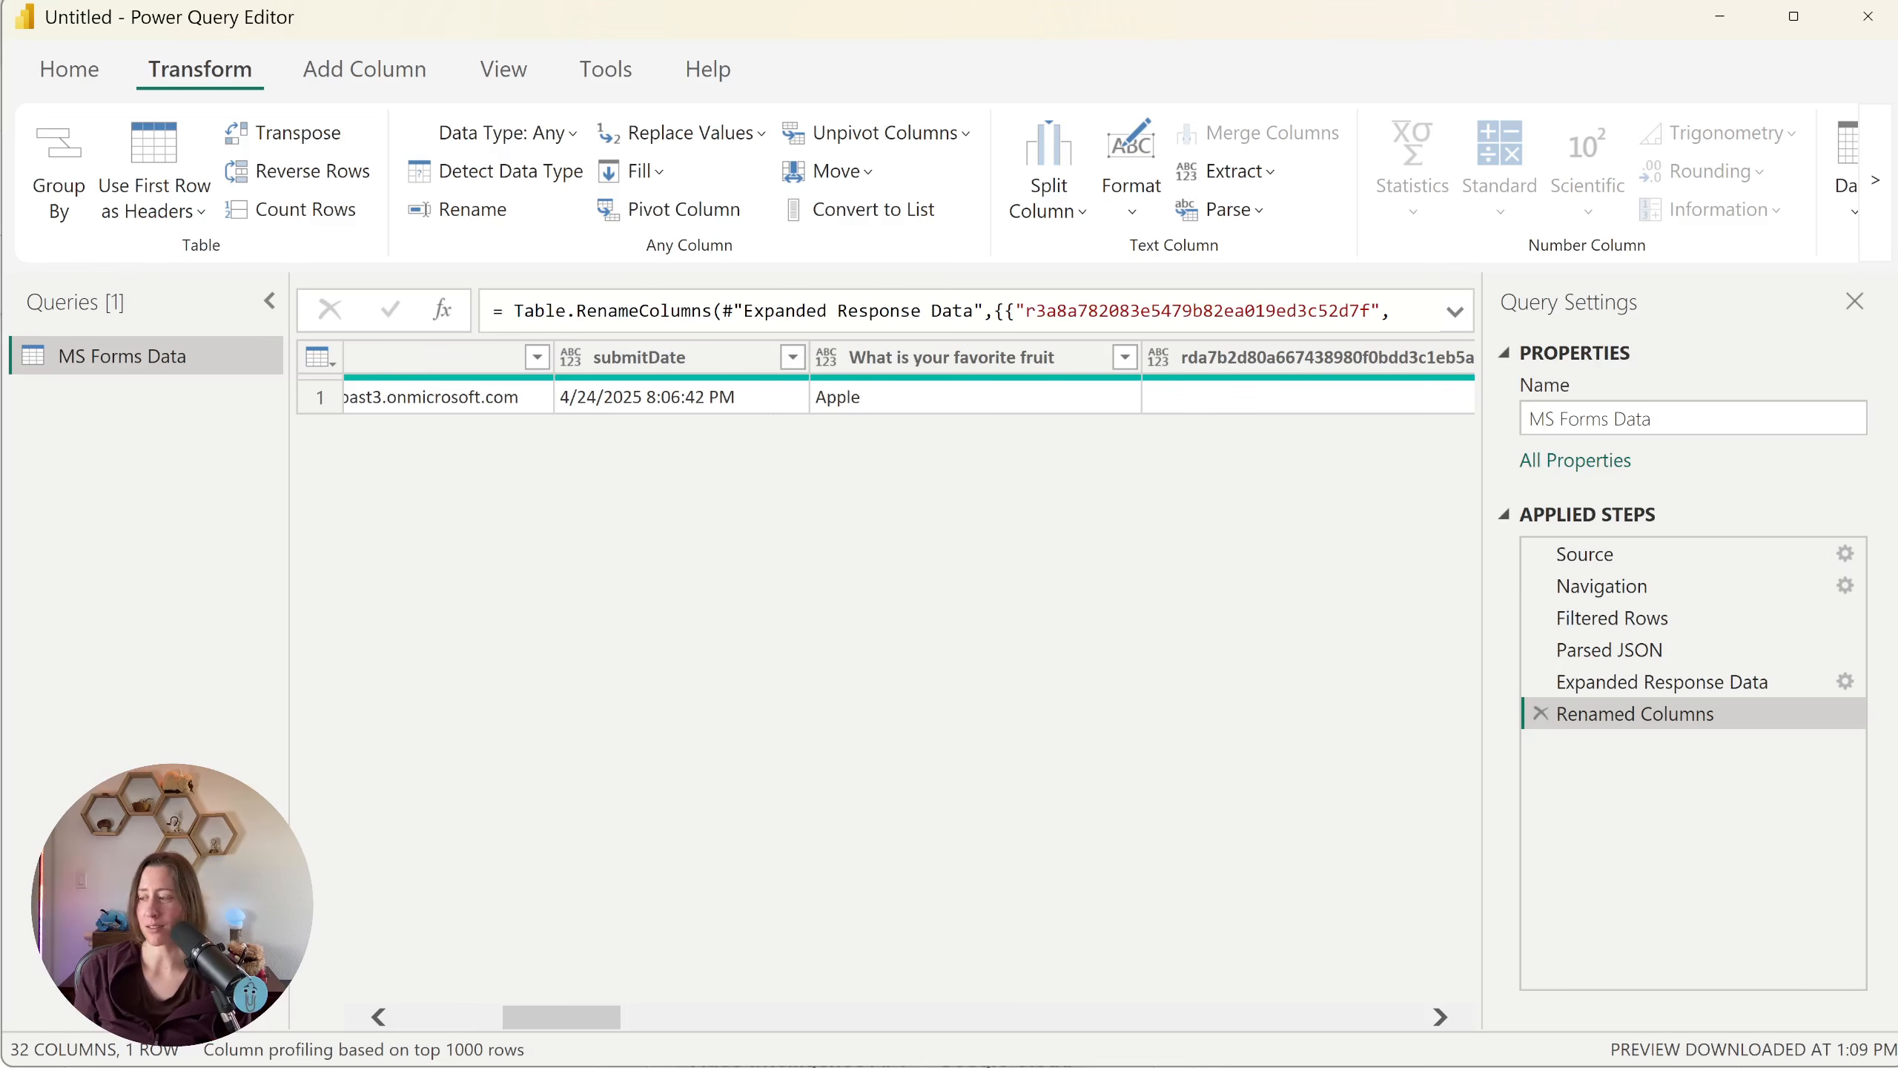
pyautogui.click(1734, 682)
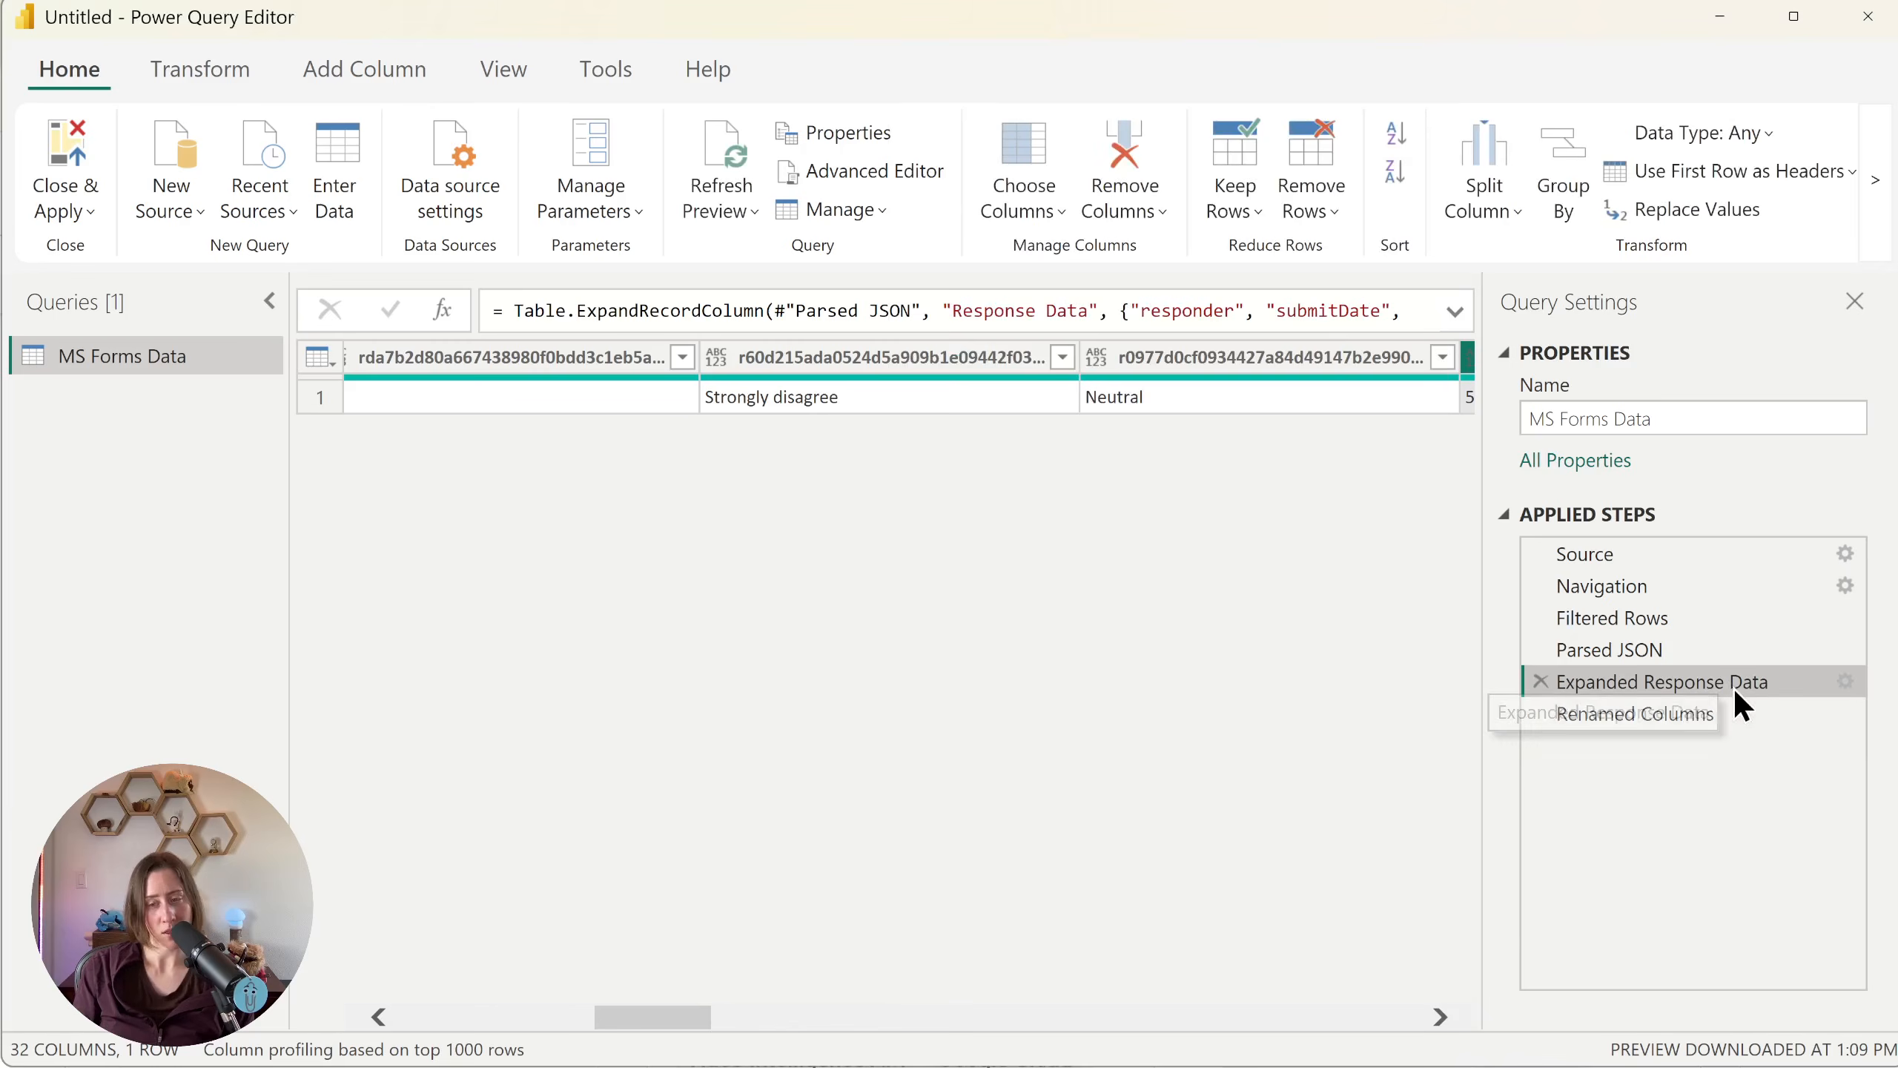
pyautogui.click(1845, 681)
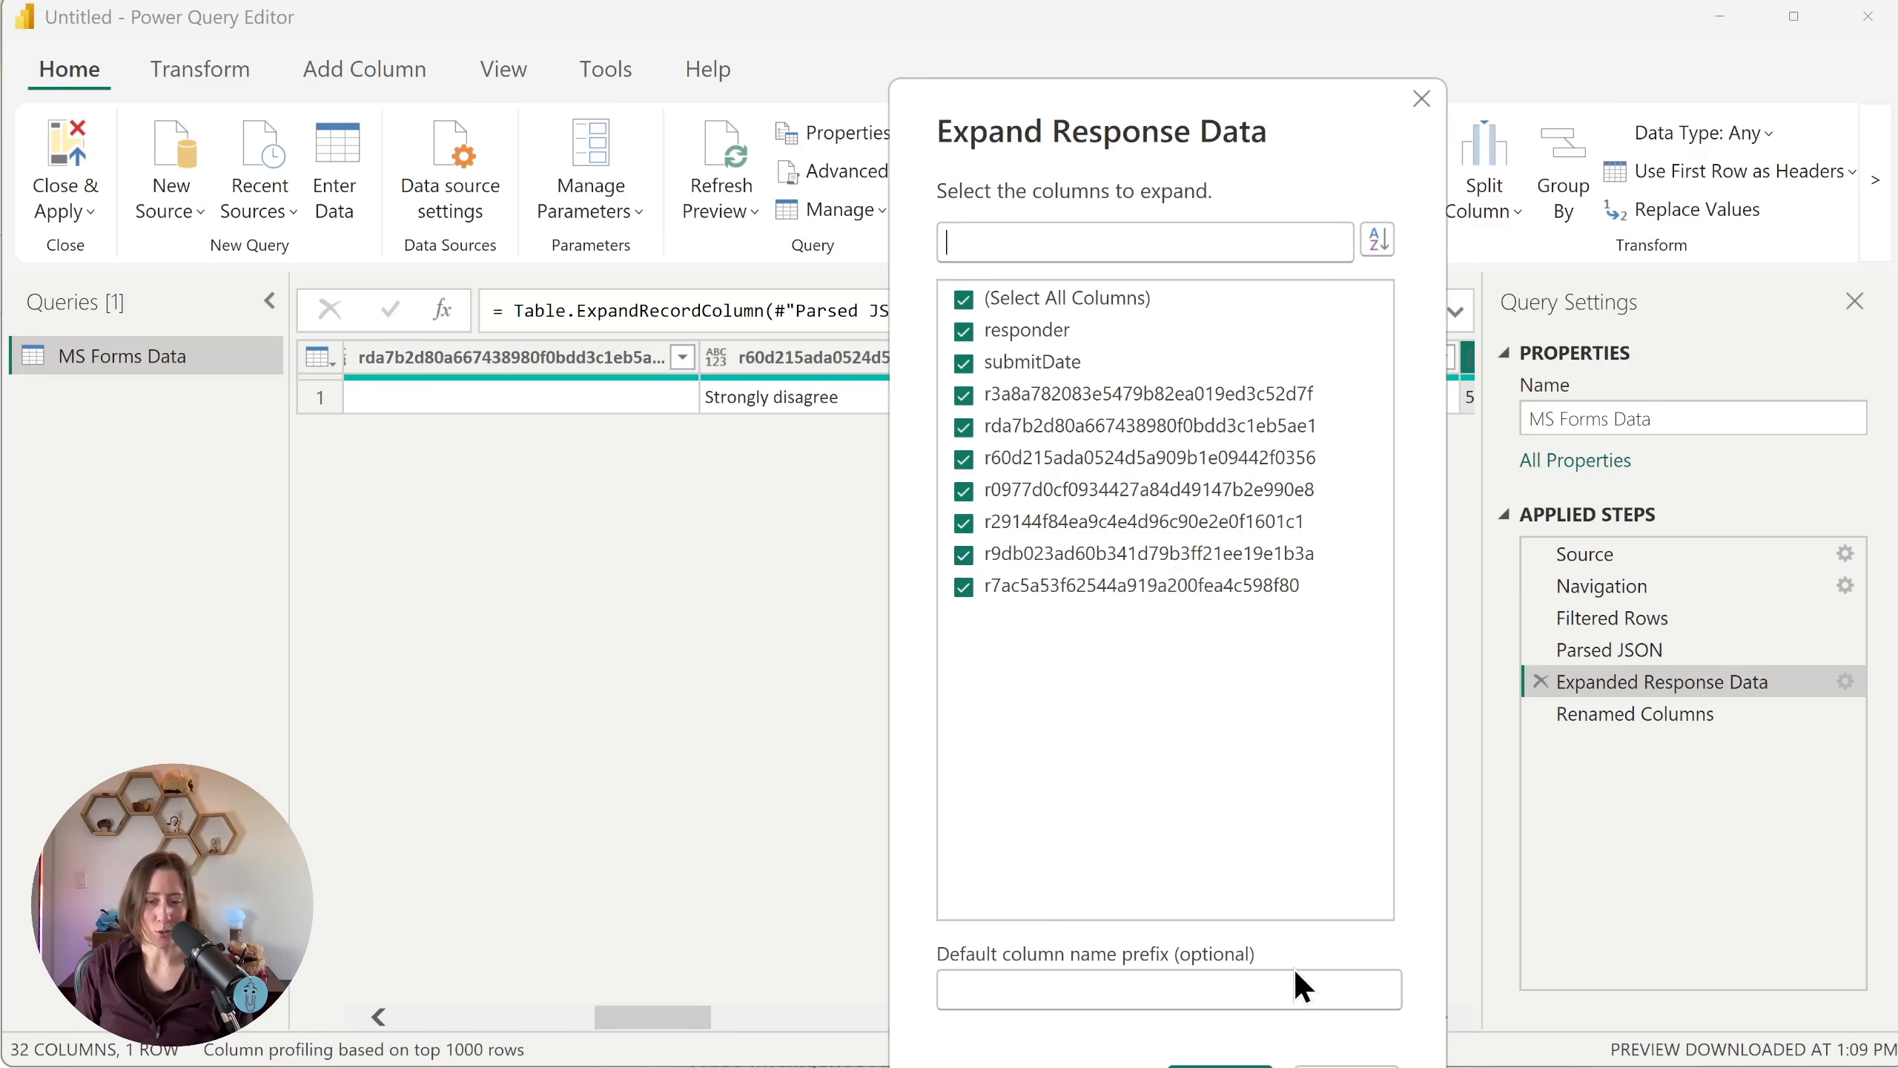
pyautogui.click(1356, 1062)
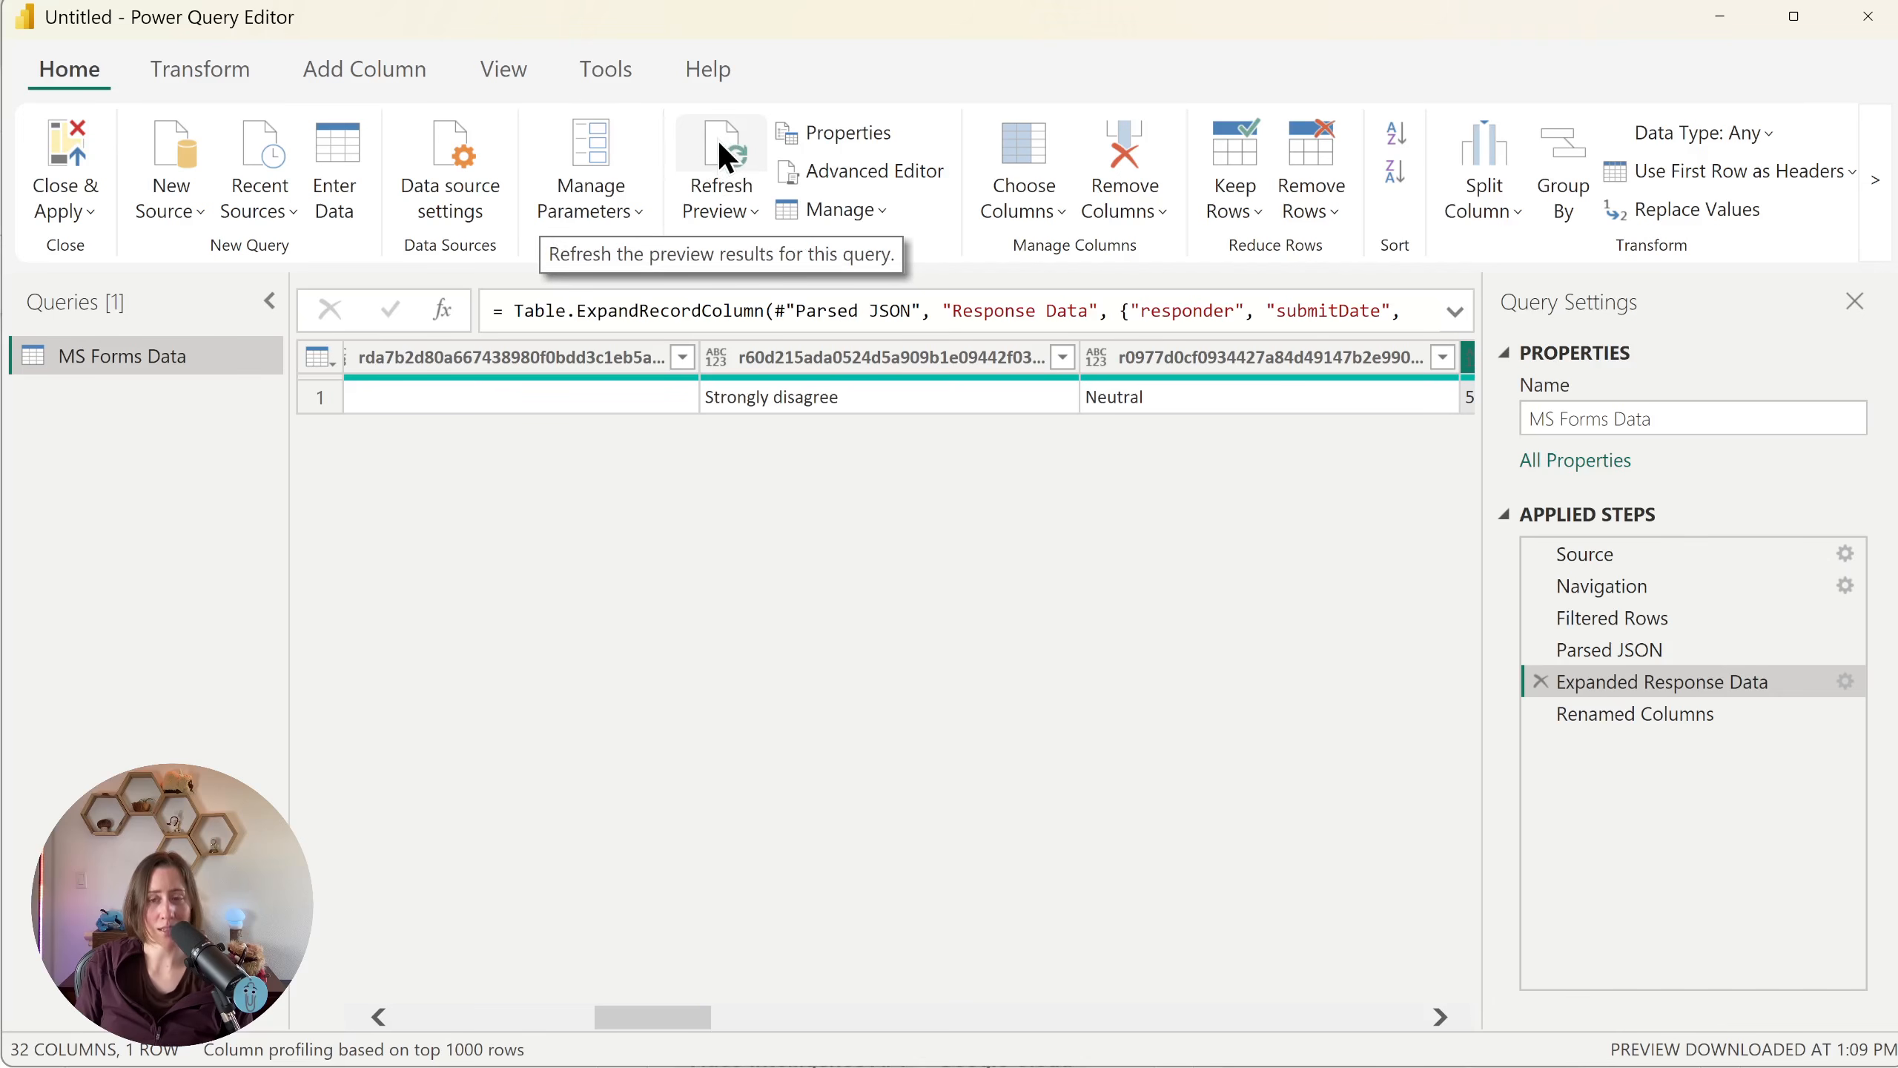
pyautogui.doubleClick(1785, 681)
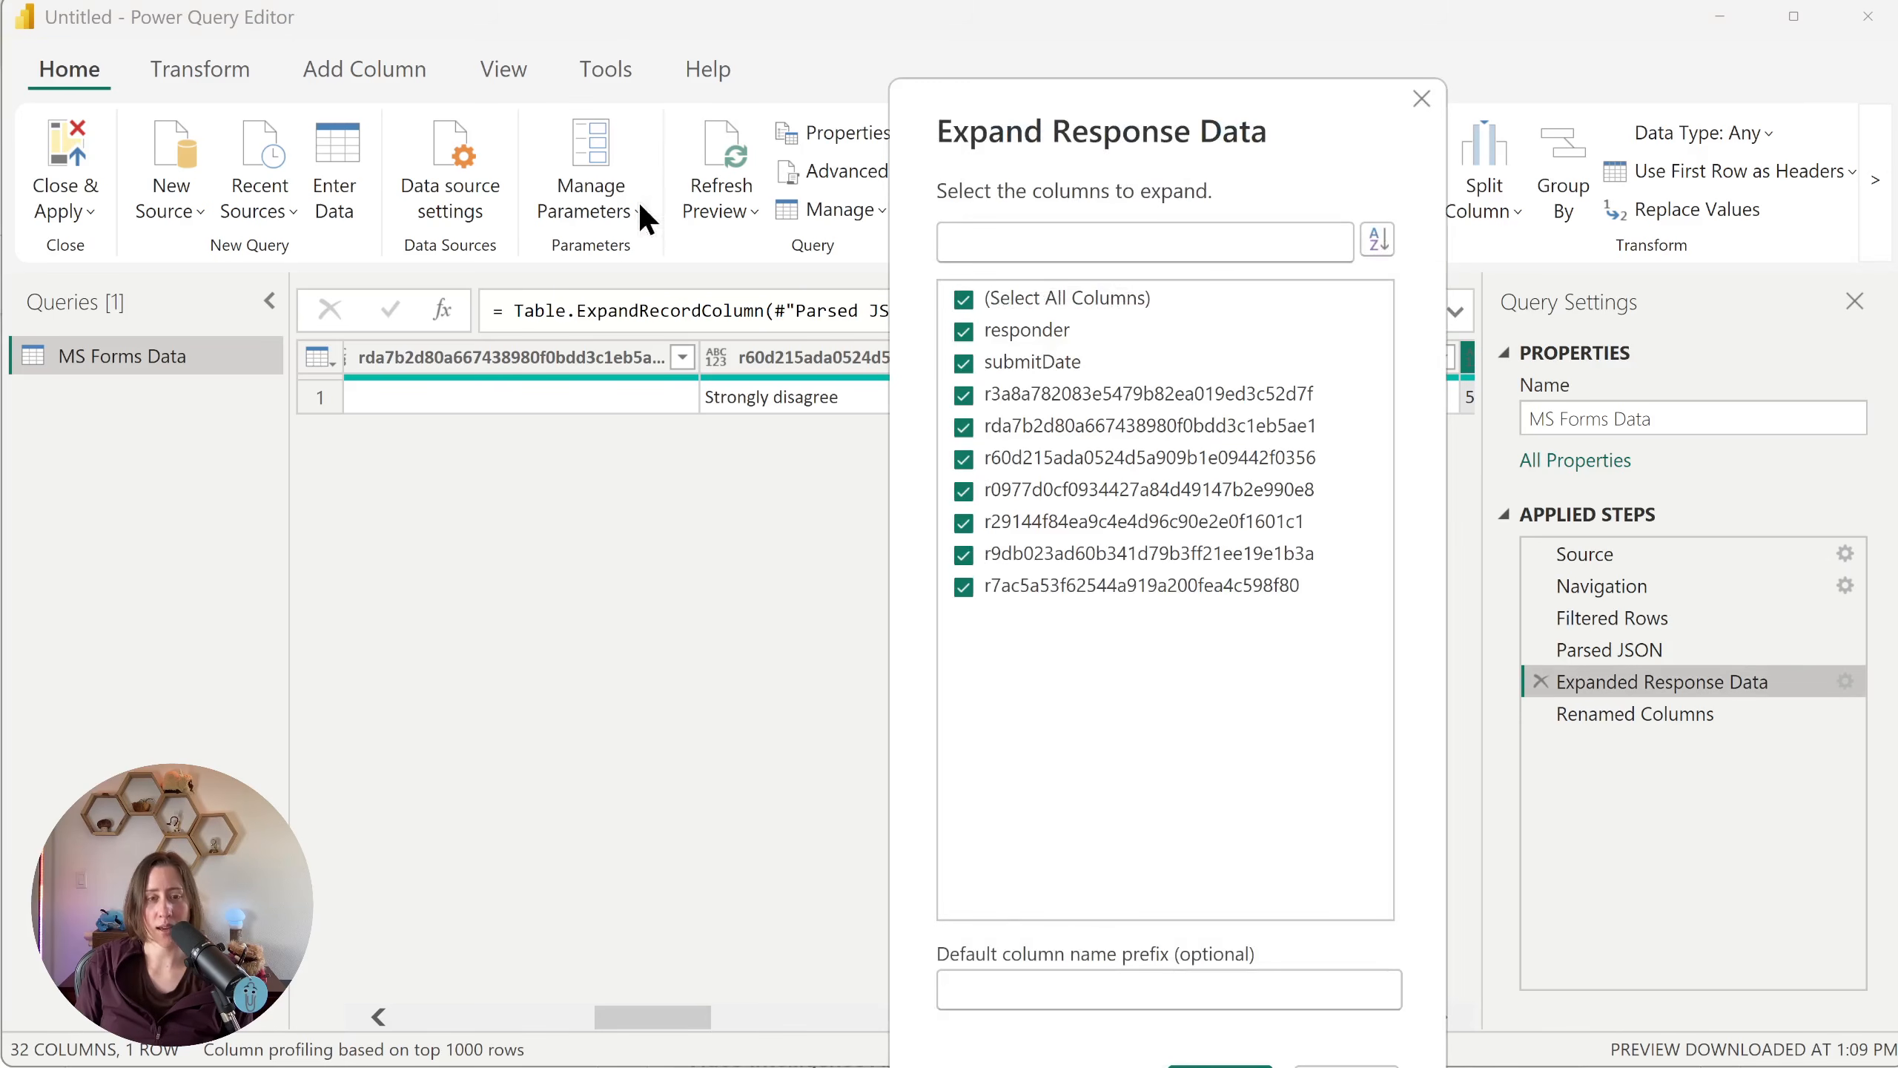
pyautogui.click(1421, 98)
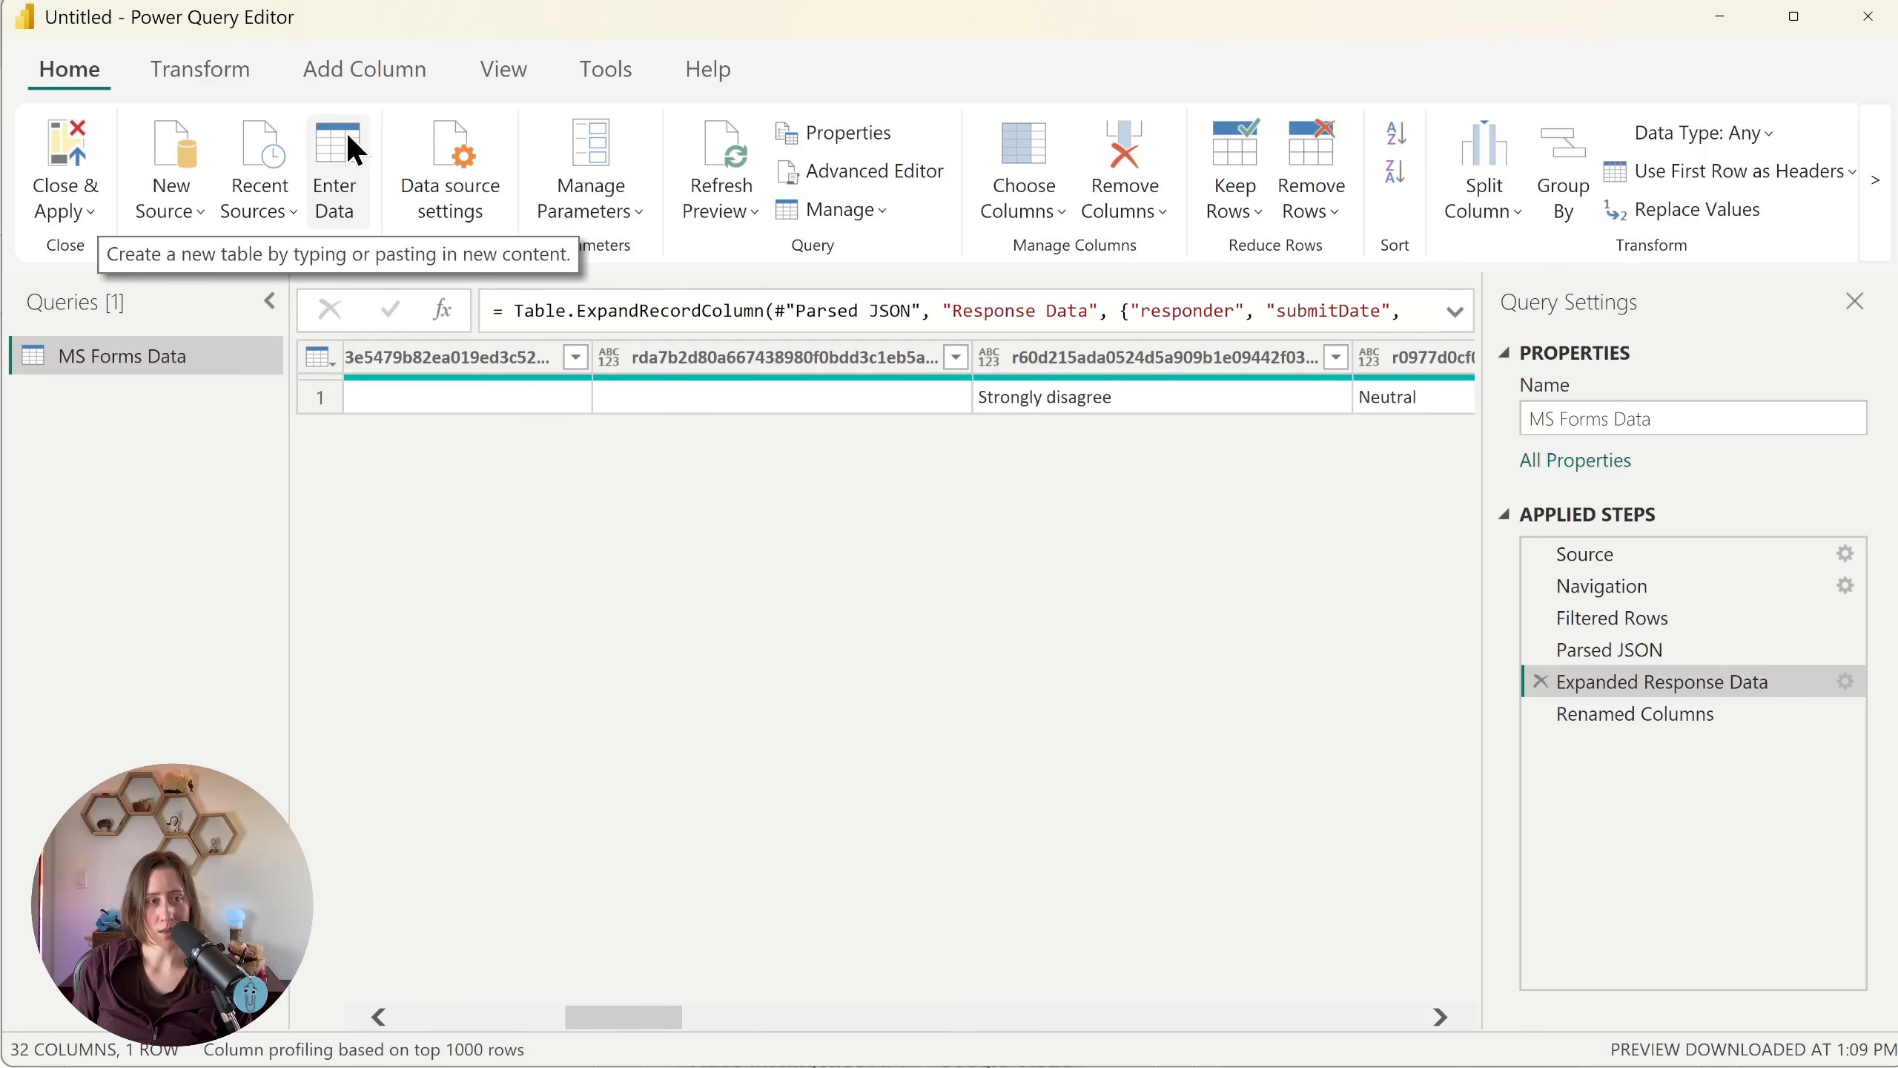
# Step: Start a manually entered table with columns LikertSort and LikertLabel, and fill the first row with 1 and "Strongly disagree"
pyautogui.click(359, 155)
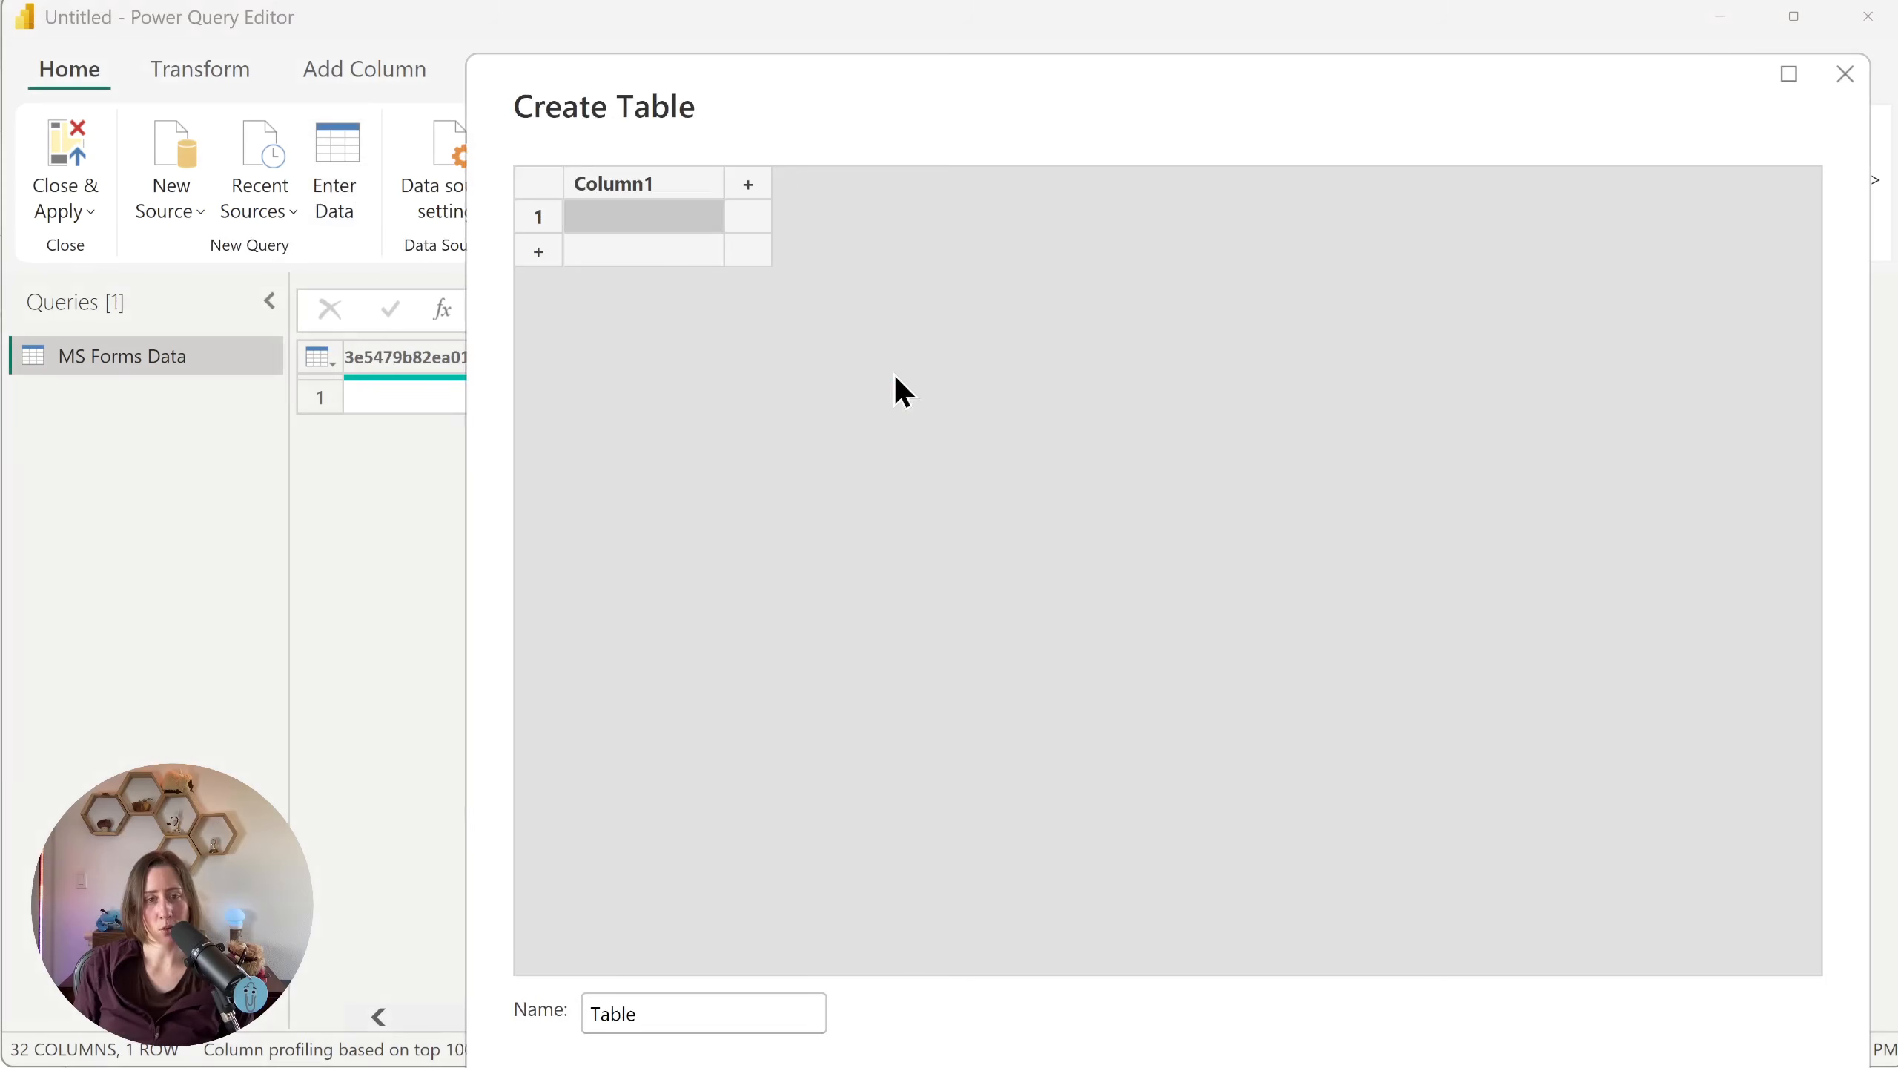
pyautogui.doubleClick(621, 178)
pyautogui.write('LikertLabel')
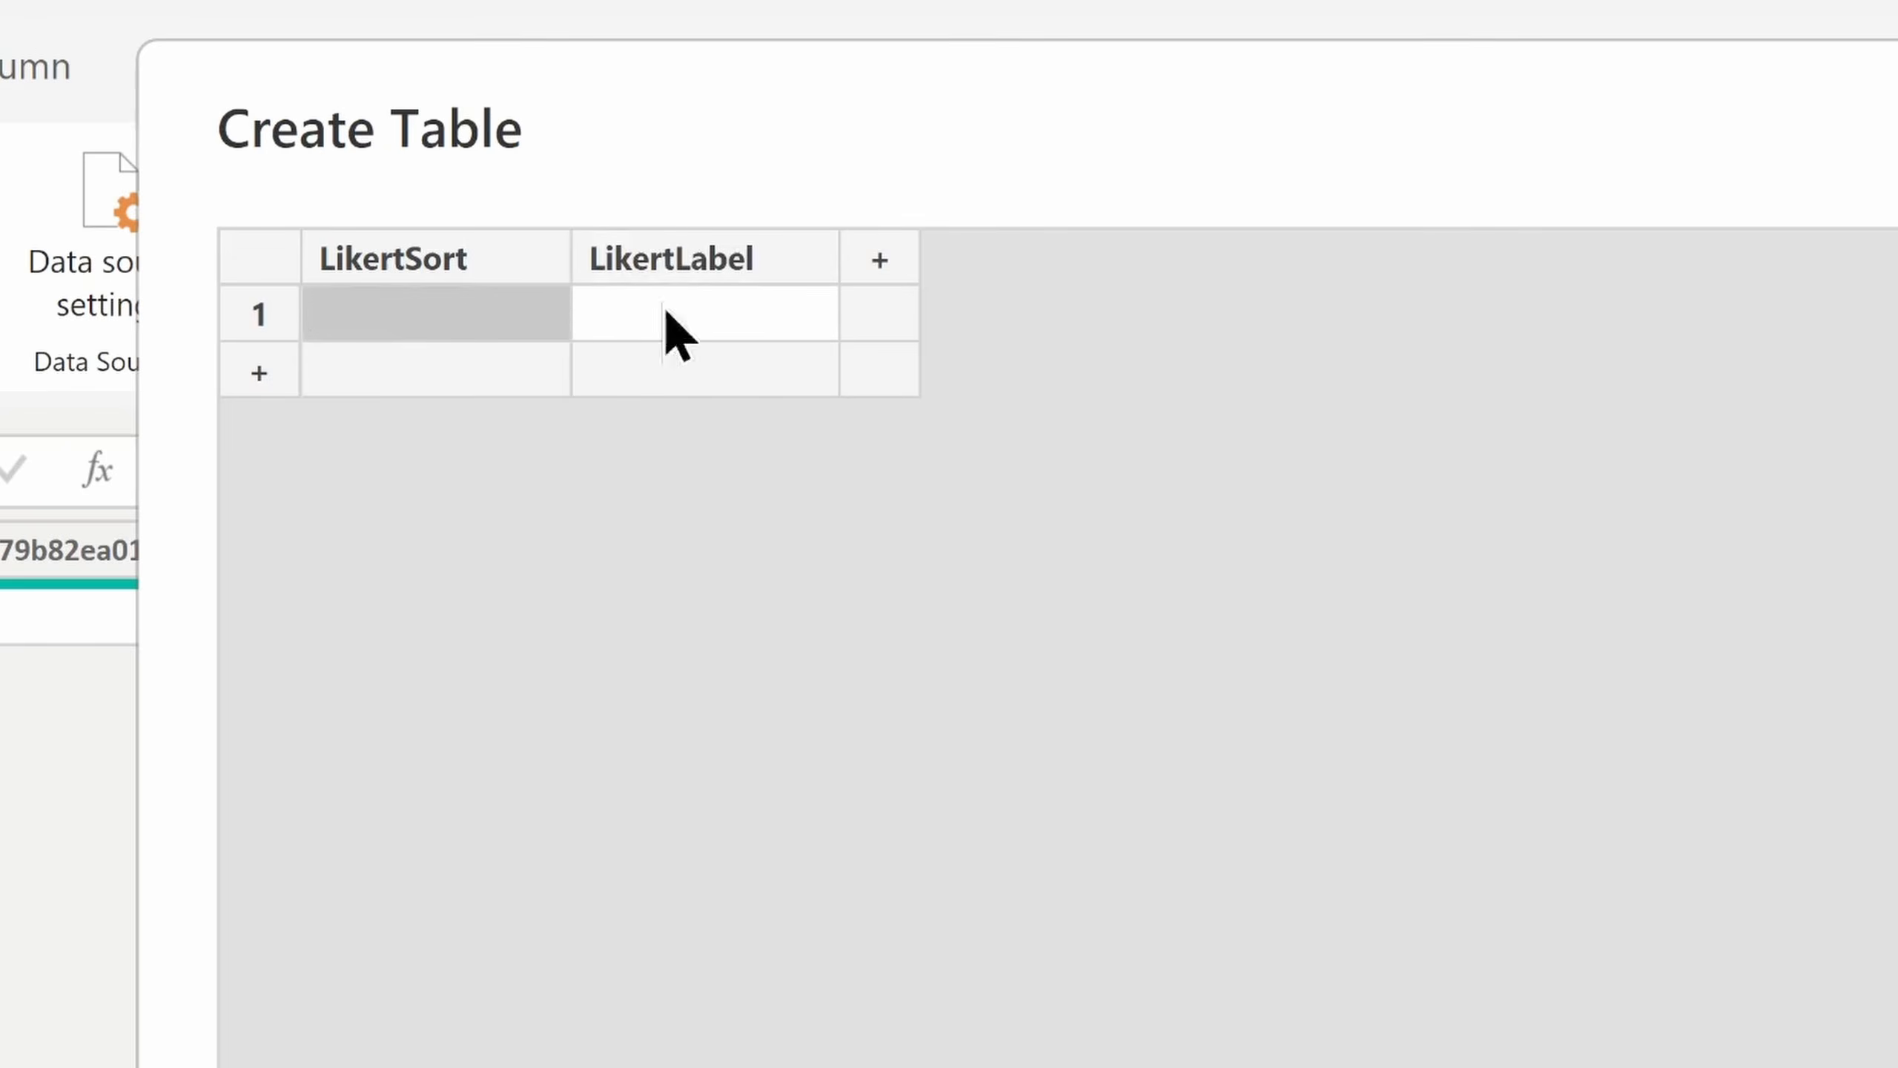
pyautogui.write('1')
pyautogui.click(718, 317)
pyautogui.write('Strongly disagr...')
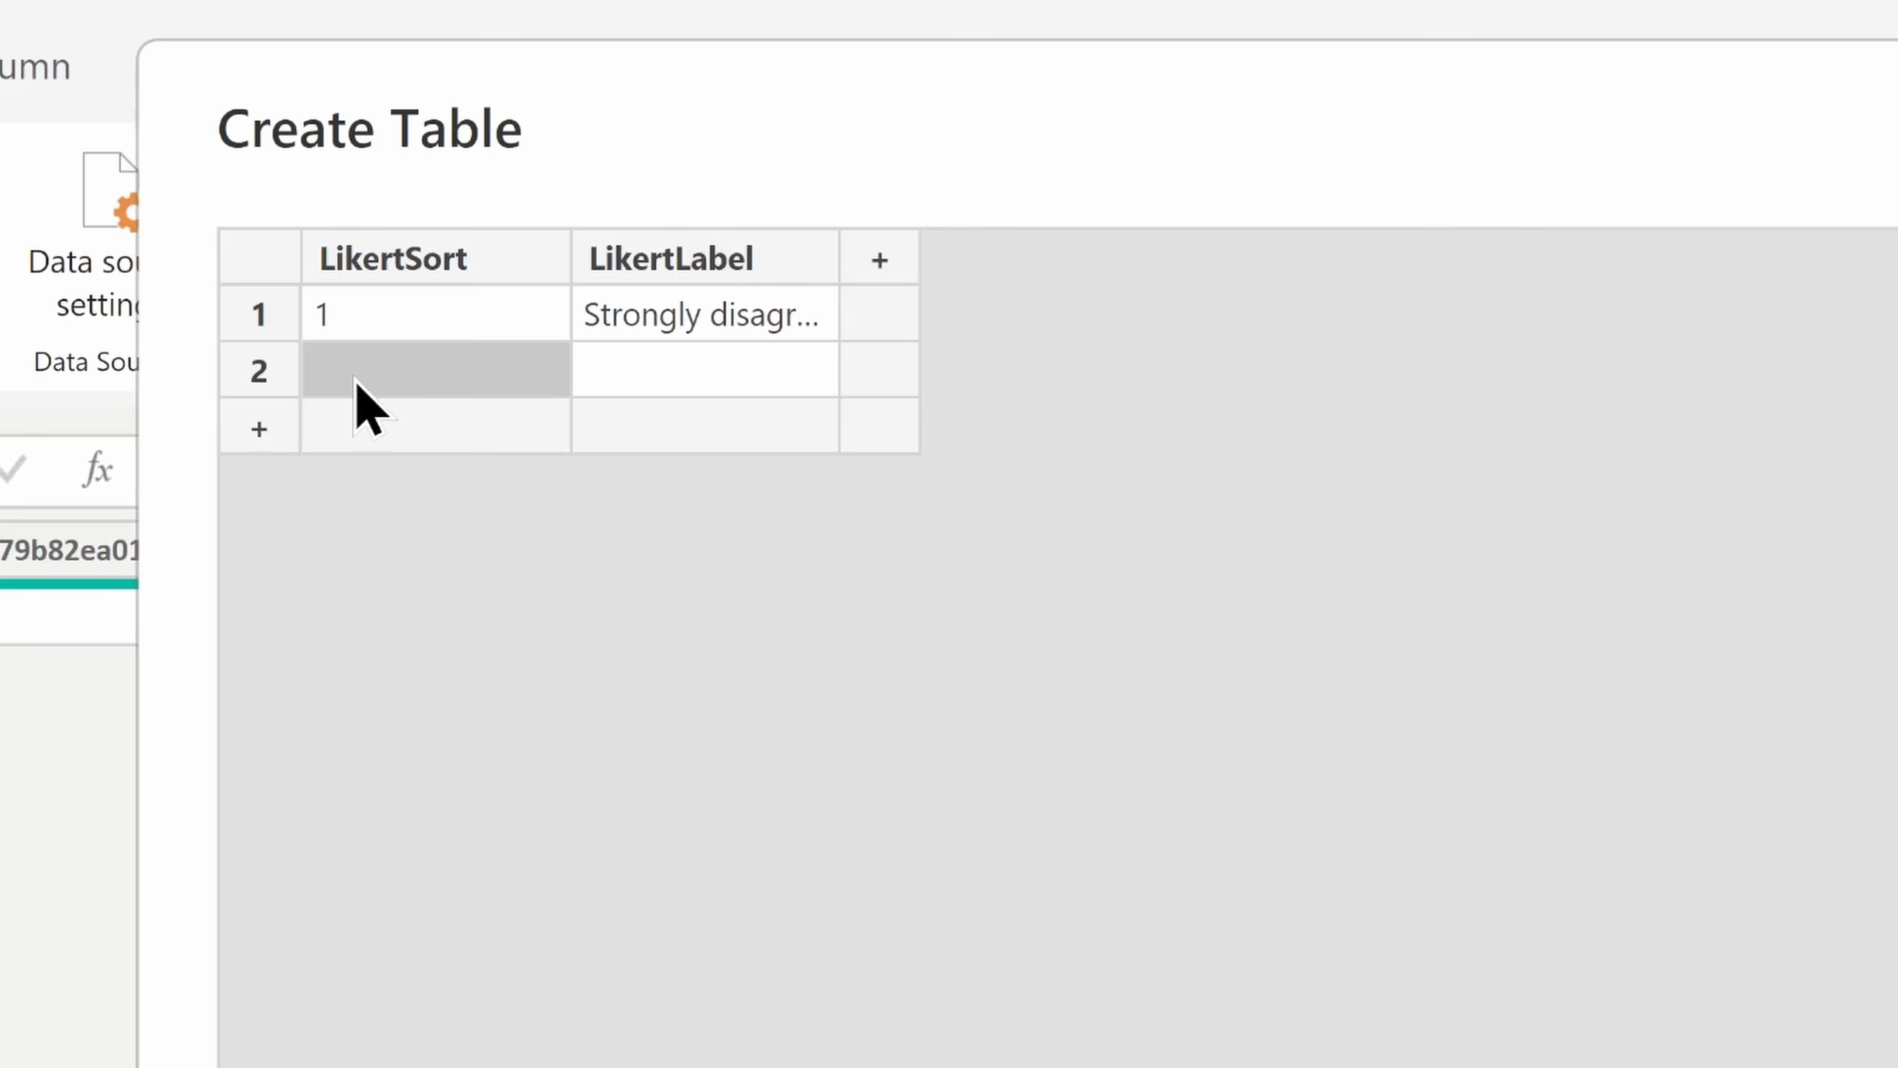
# Step: Add the remaining Likert rows: 2 "Slightly disagree", 3 "Neutral", 4 "Slightly agree" and 5 "Strongly agree"
pyautogui.write('2')
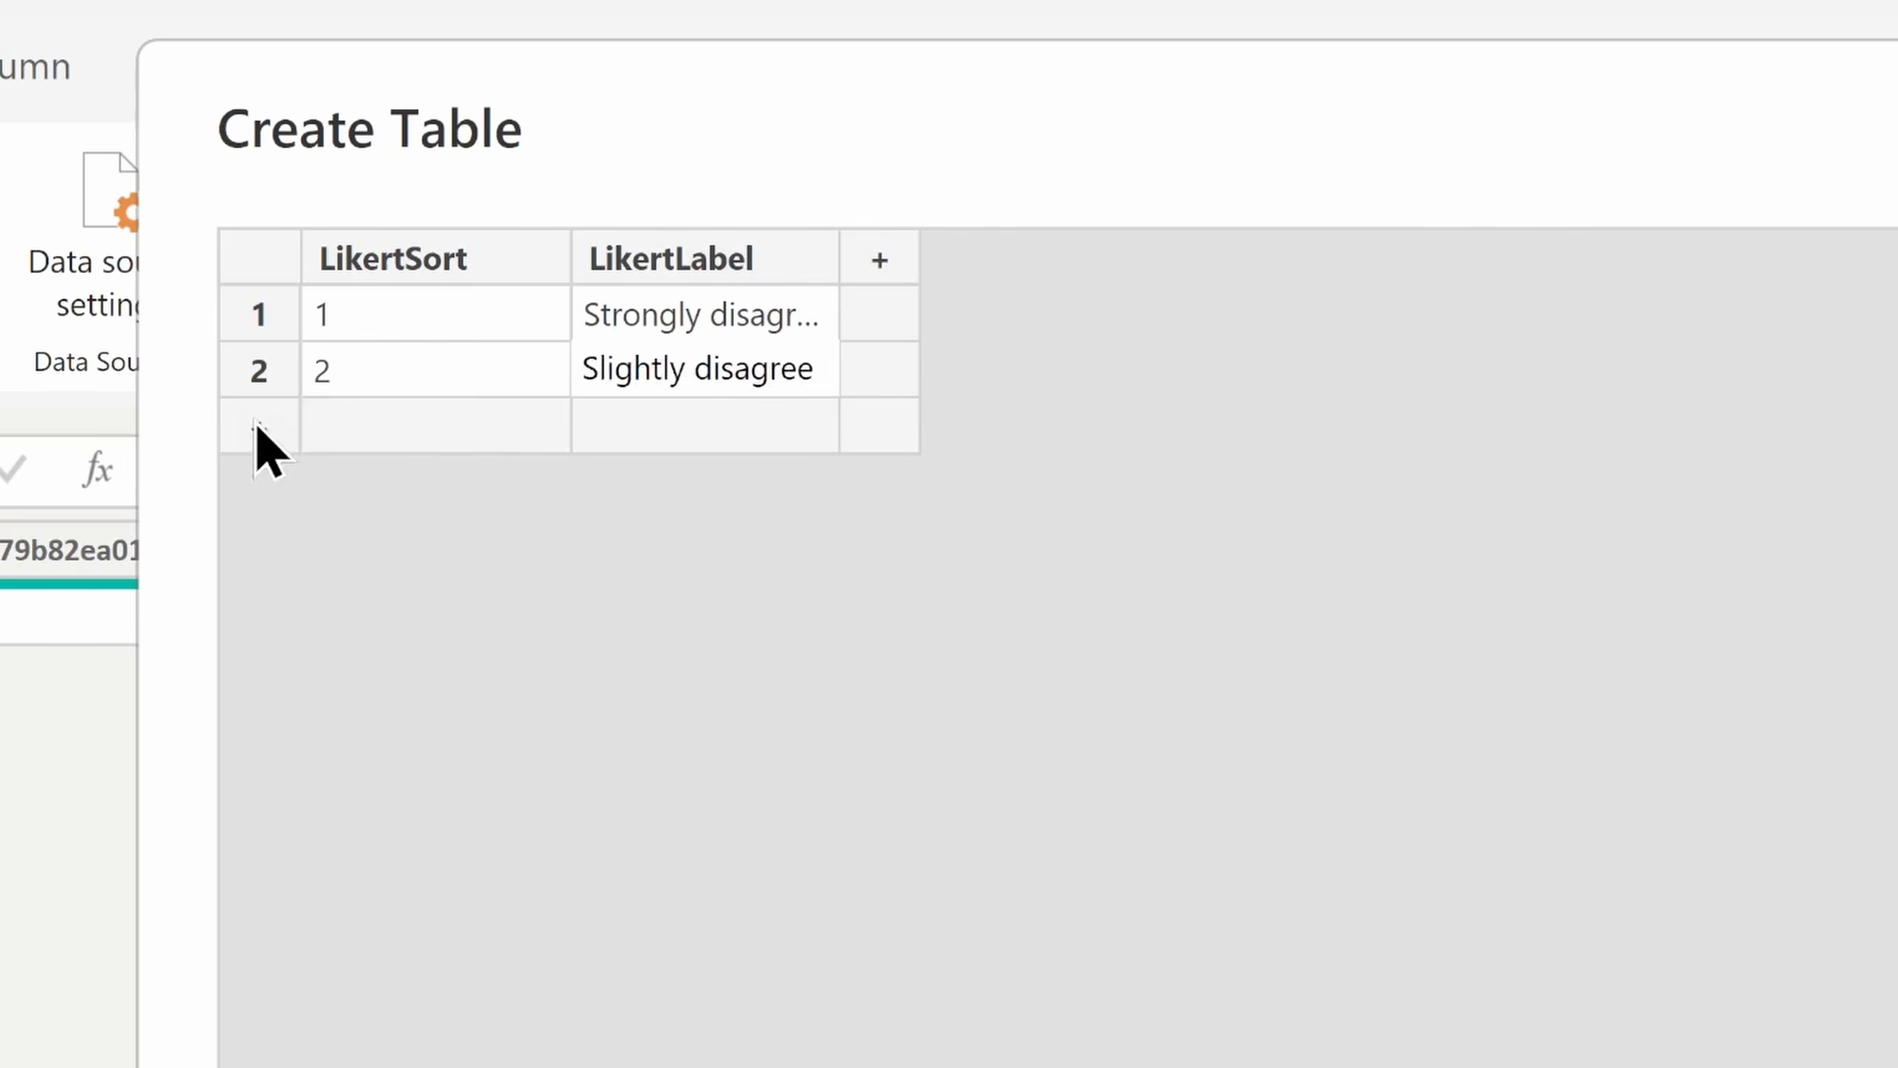
pyautogui.click(259, 428)
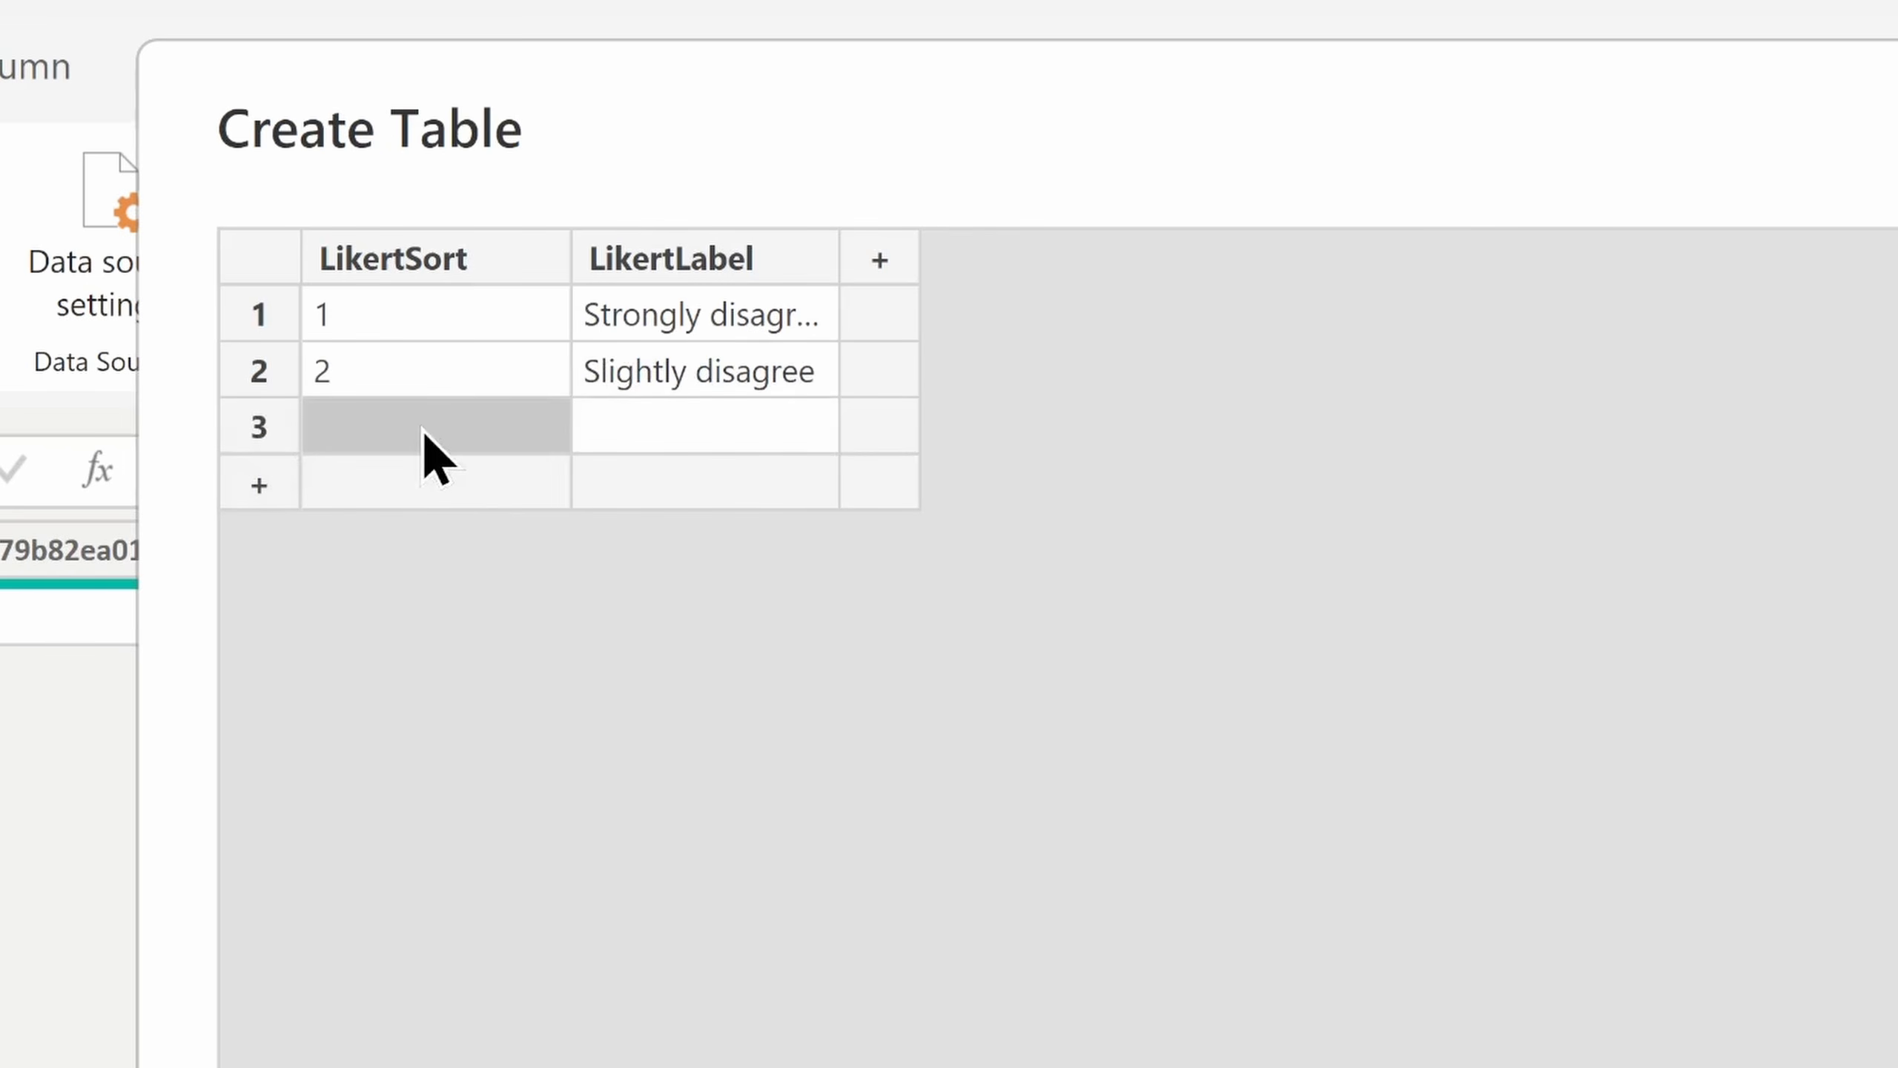
pyautogui.write('3')
pyautogui.press('Tab')
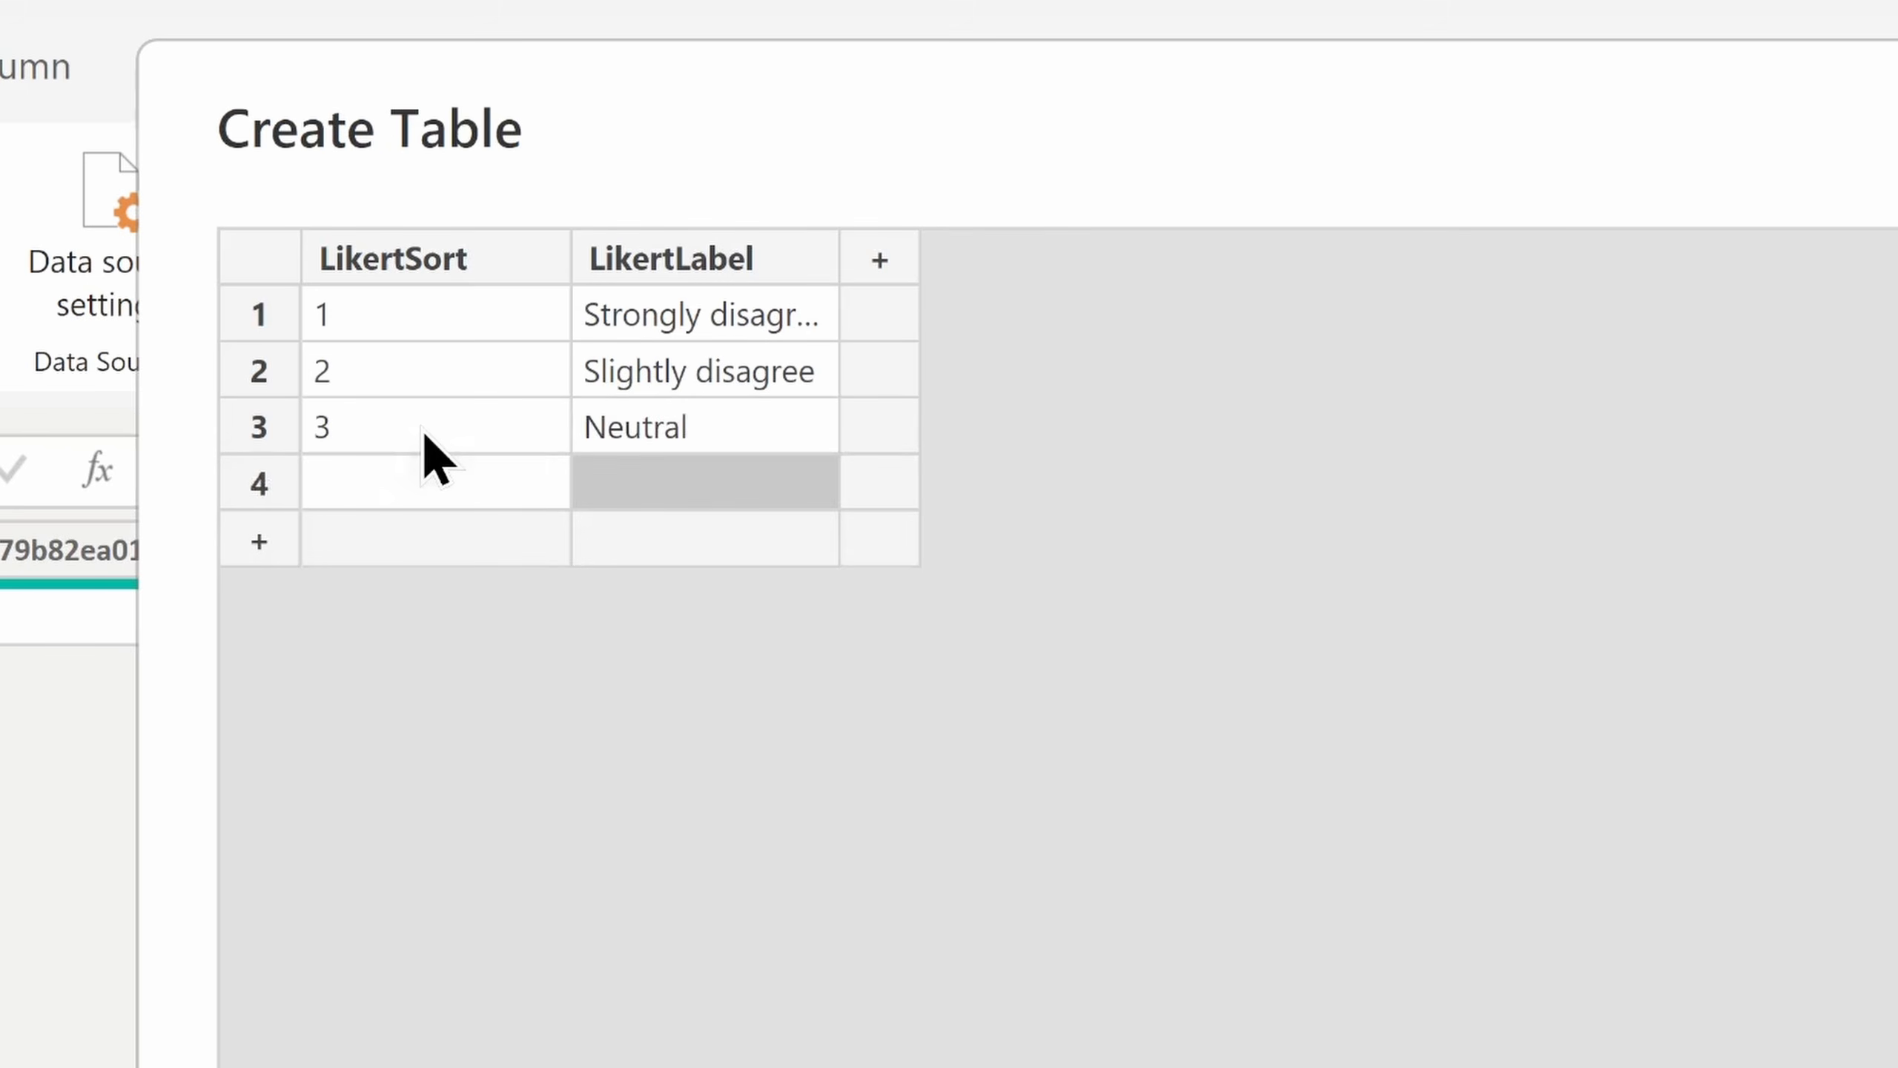
pyautogui.press('Left')
pyautogui.write('4')
pyautogui.press('Tab')
pyautogui.write('Slightly agree')
pyautogui.click(393, 531)
pyautogui.write('5')
pyautogui.press('Tab')
pyautogui.write('Strongly agree')
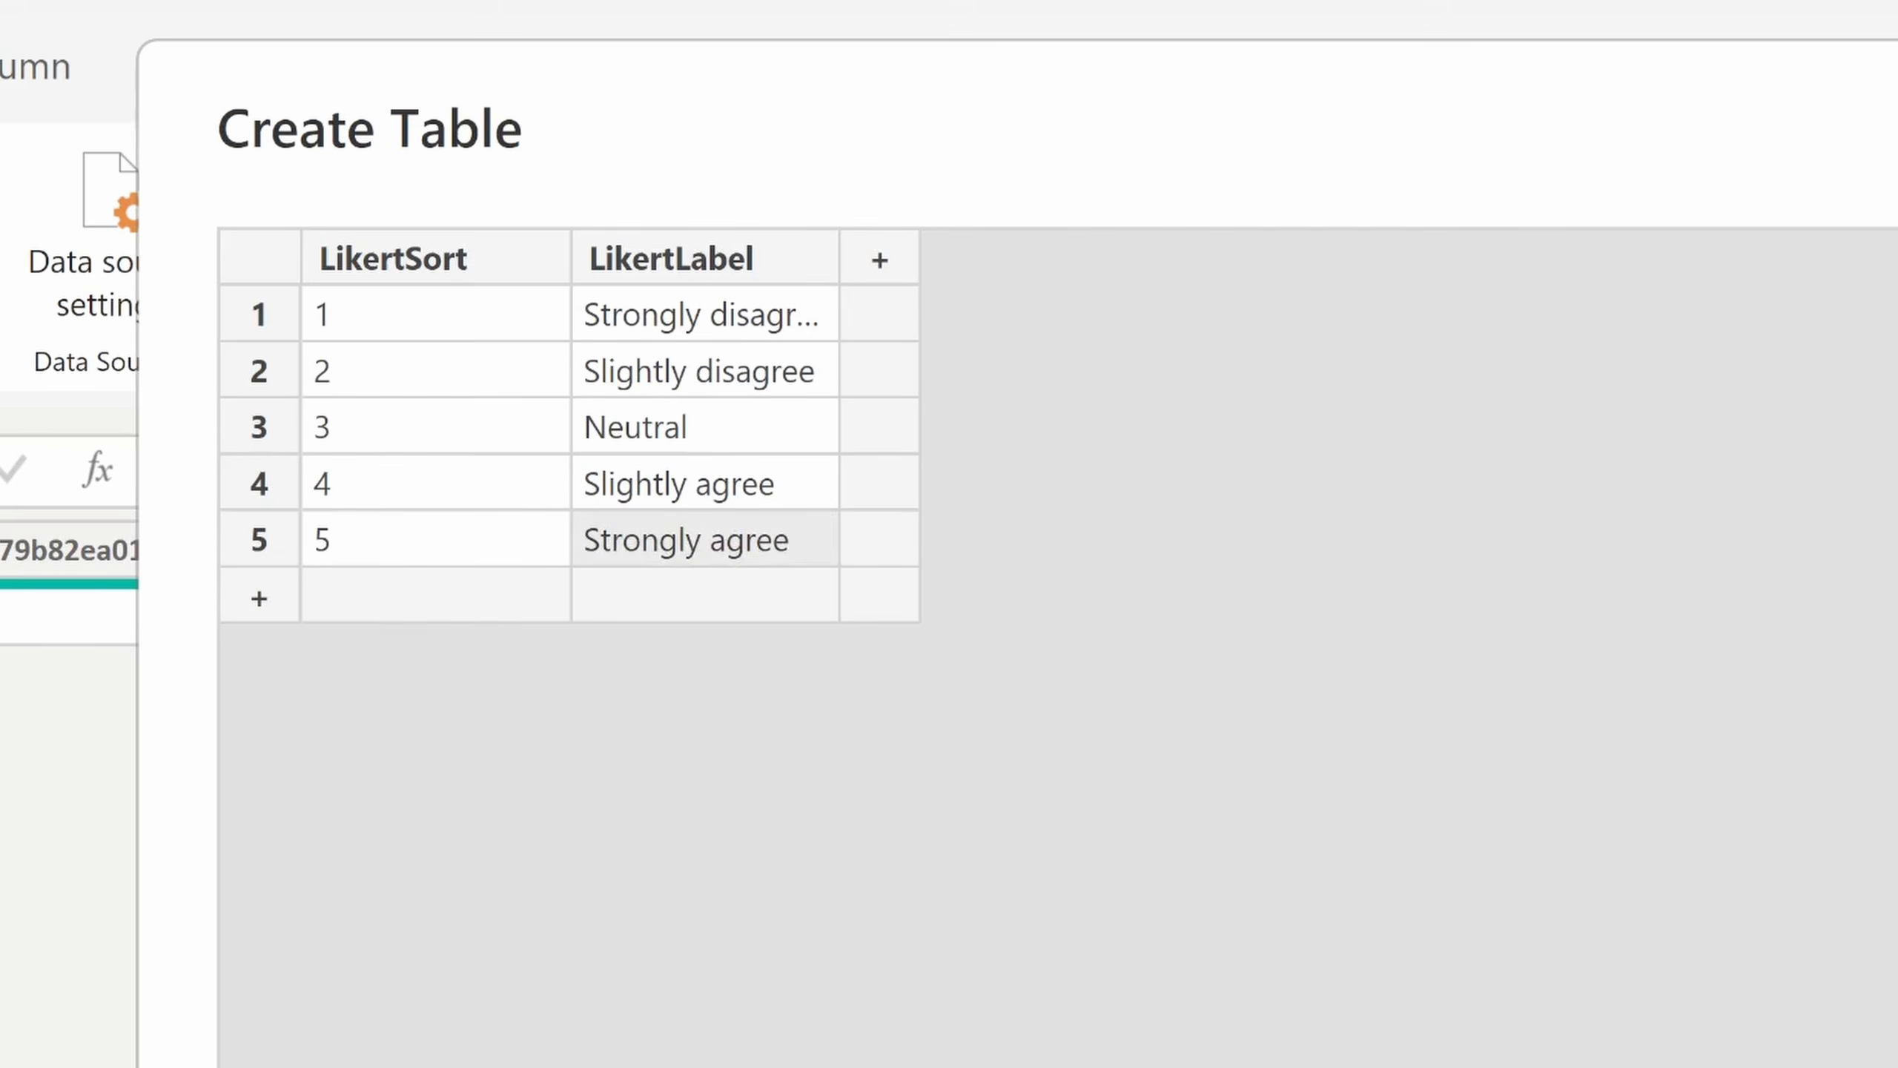
# Step: Create the entered table as the query "Likert Sort" and disable its load into the report
pyautogui.click(1157, 1014)
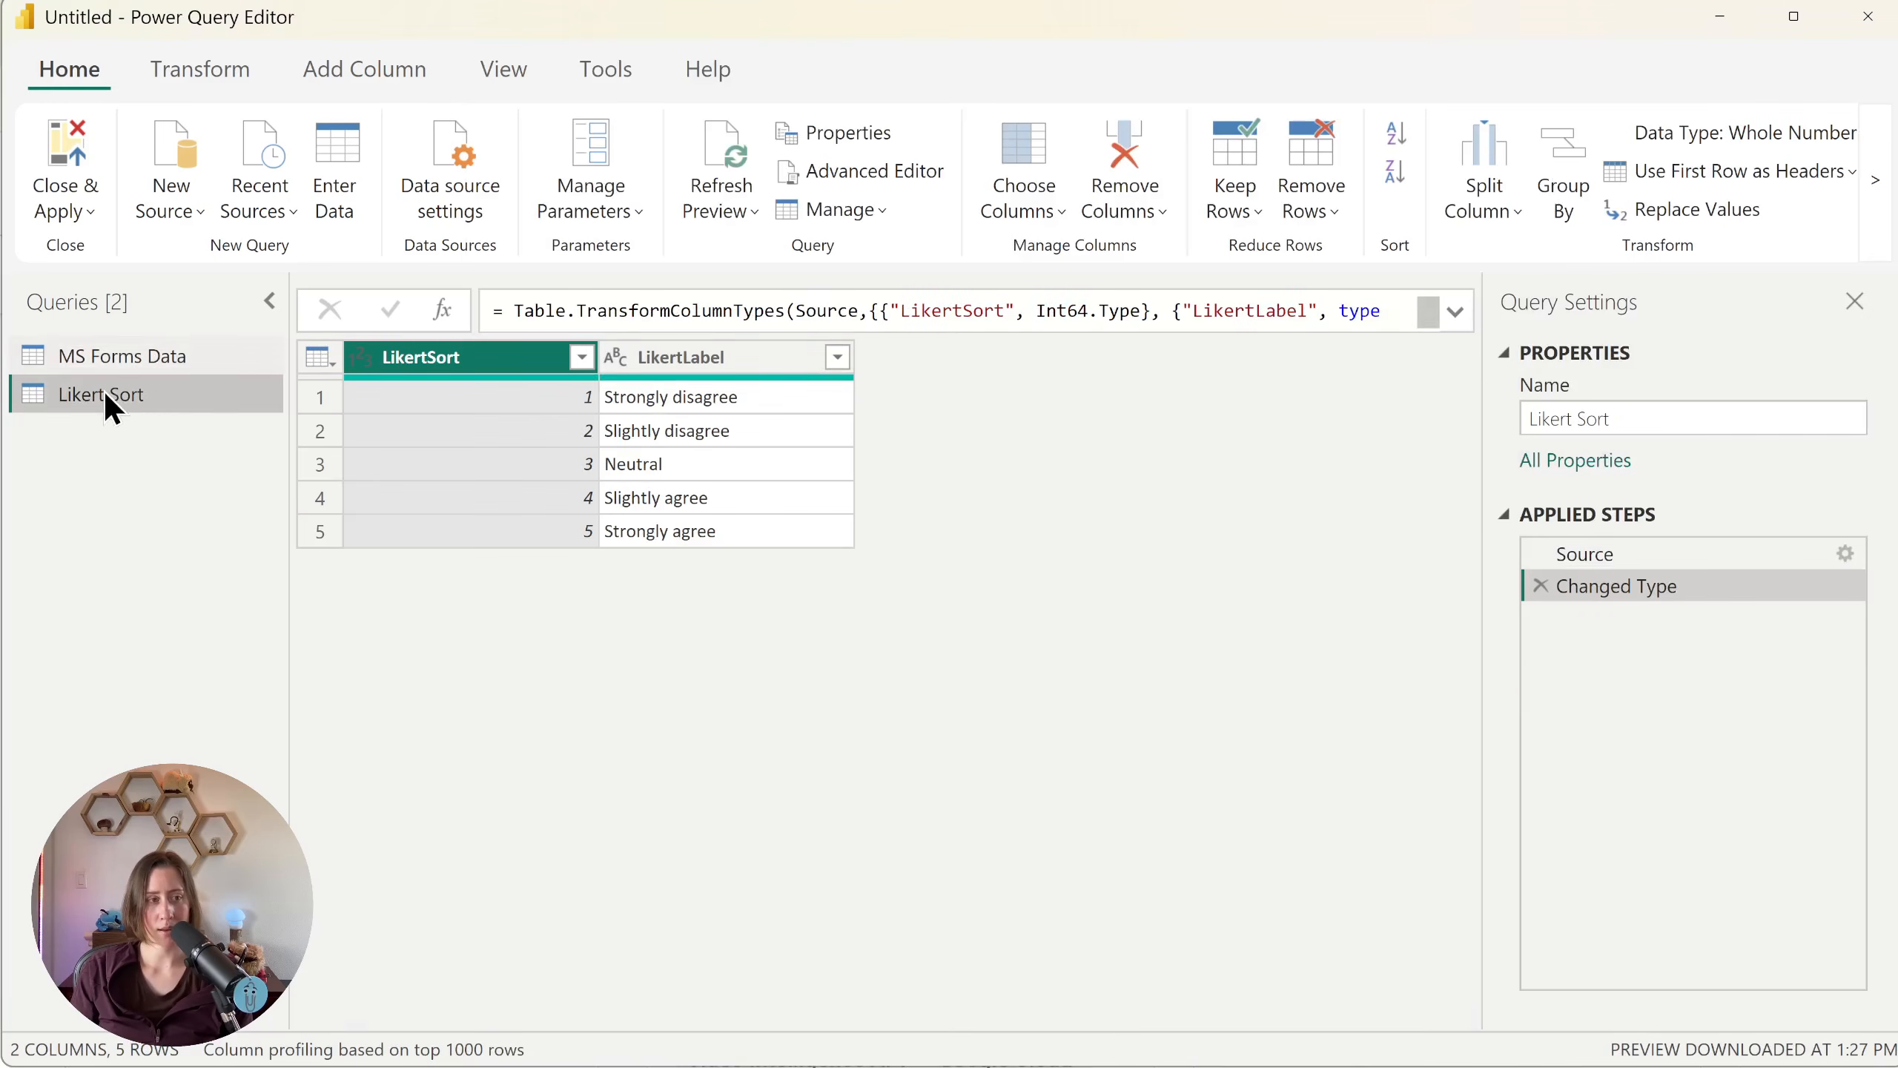
pyautogui.rightClick(159, 396)
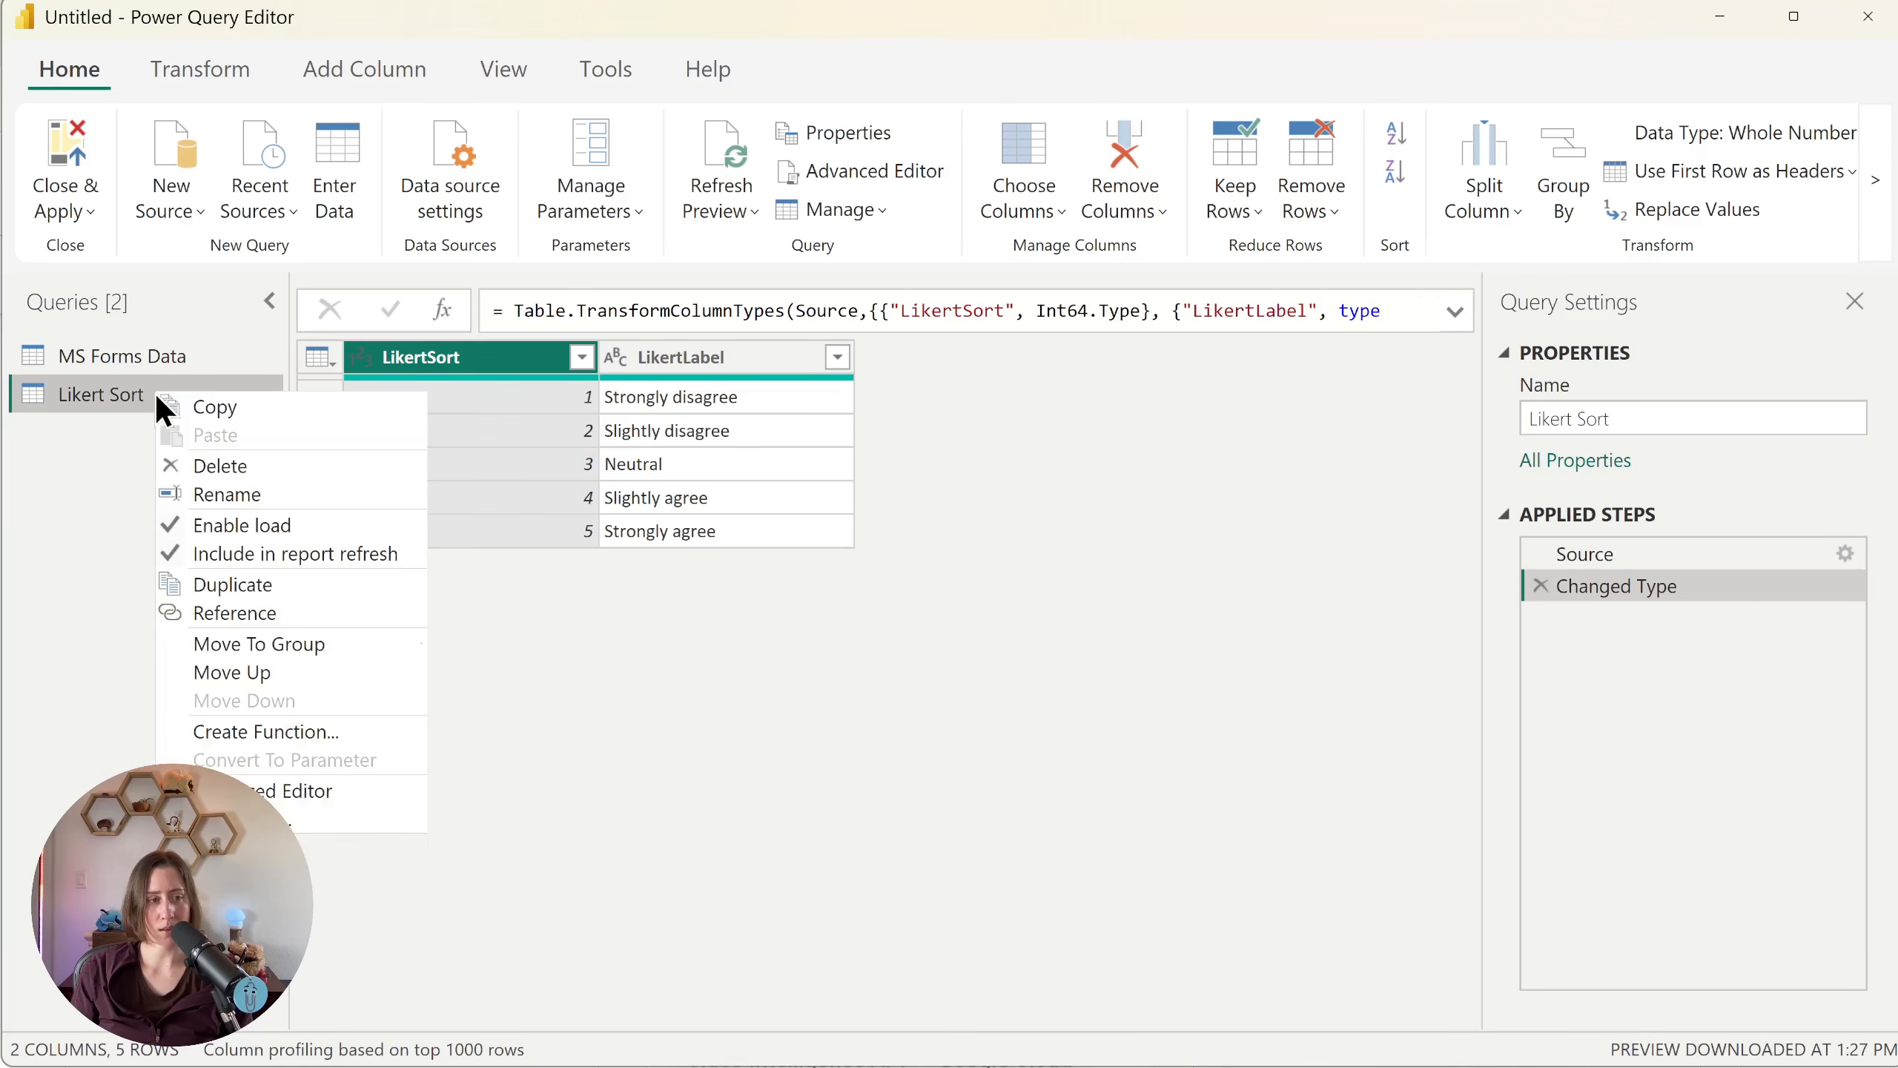
pyautogui.click(186, 528)
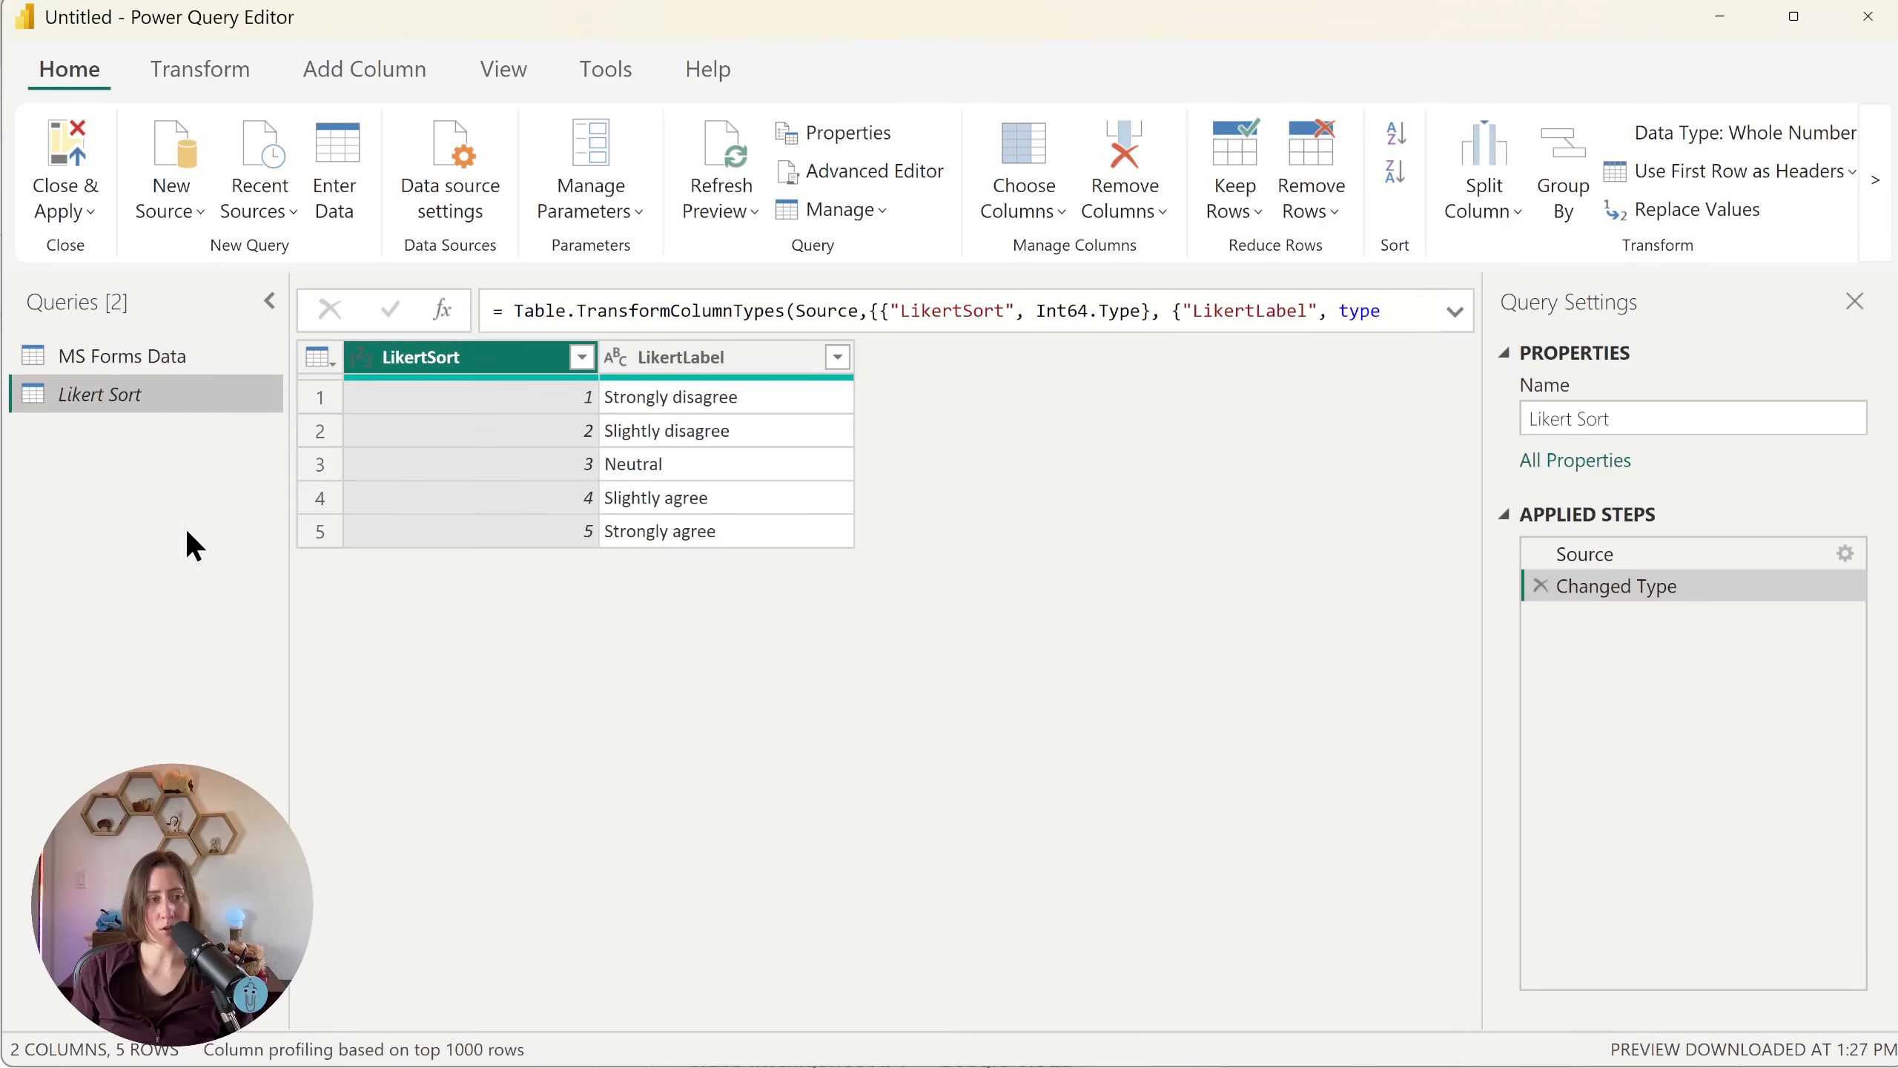
# Step: Merge MS Forms Data with Likert Sort, matching "Kiwi adds value to my life" to LikertLabel with a Left Outer join
pyautogui.click(138, 363)
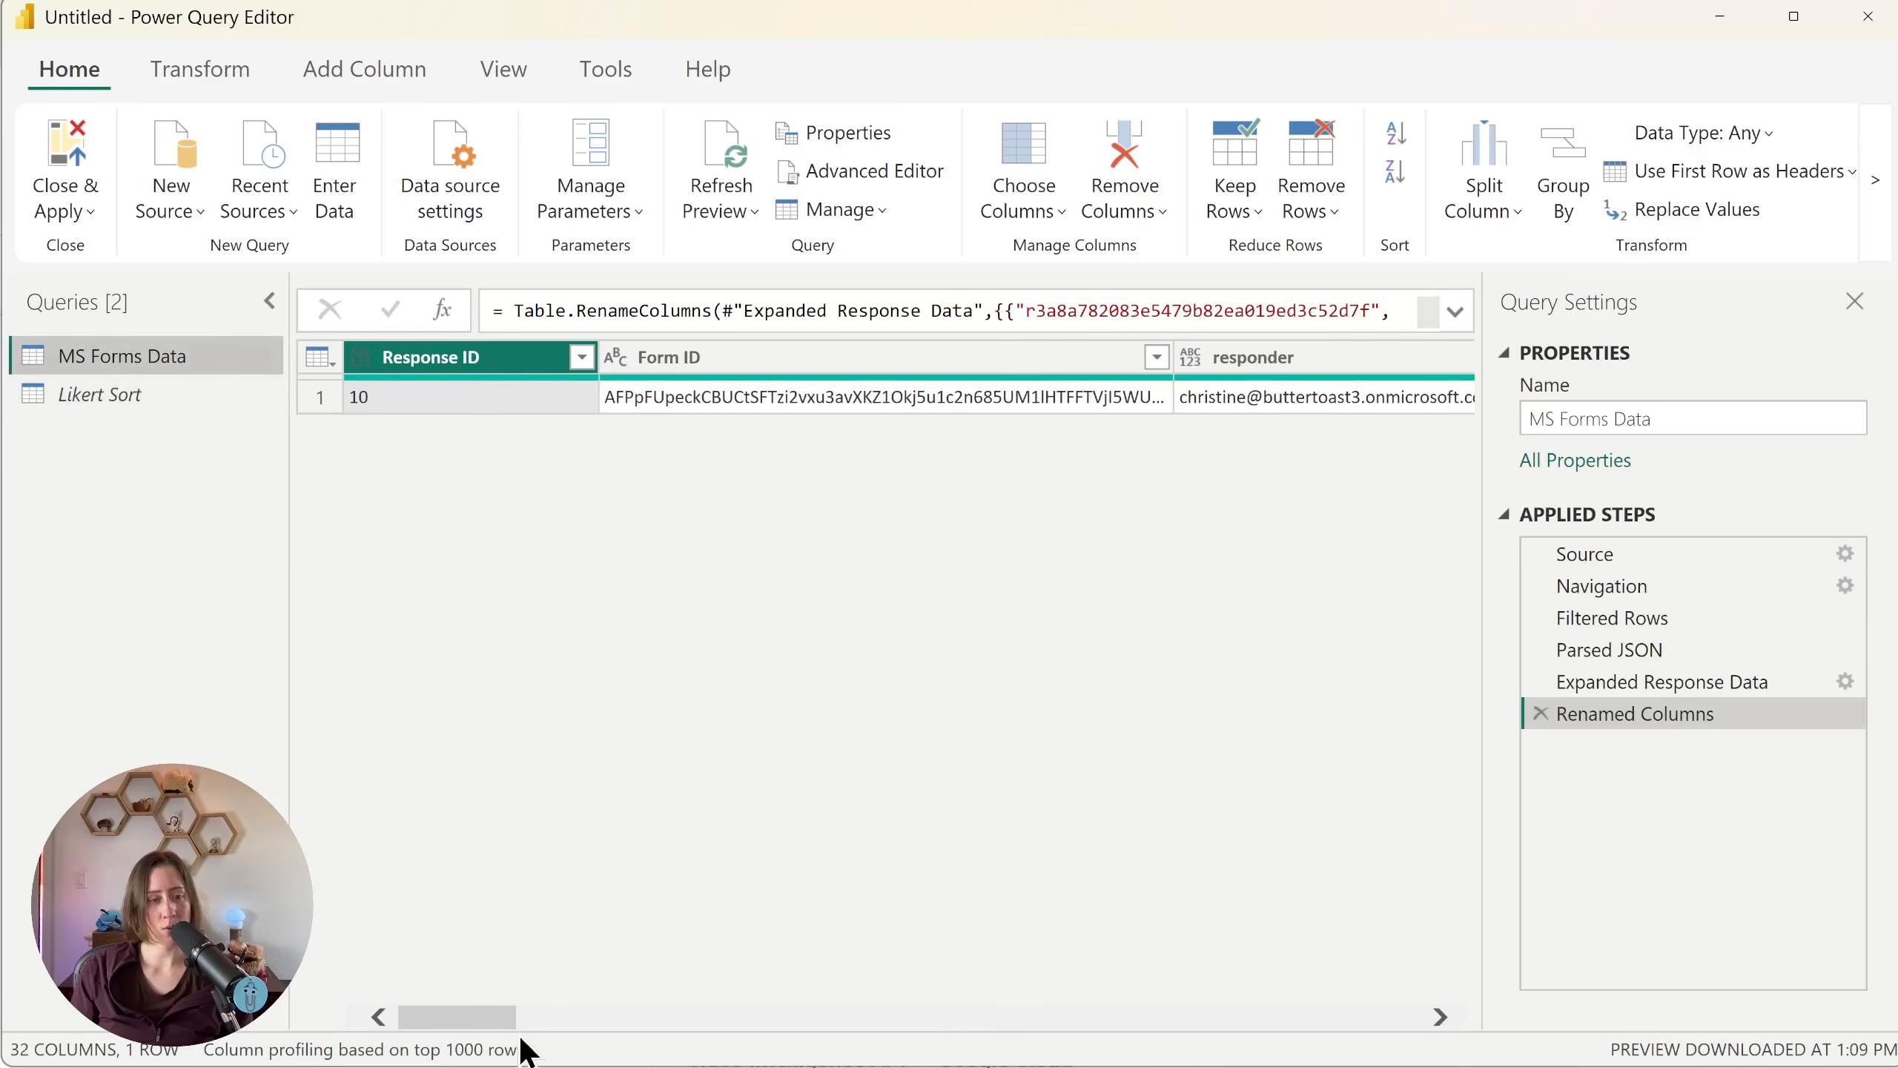
pyautogui.moveTo(491, 1015); pyautogui.dragTo(688, 1015)
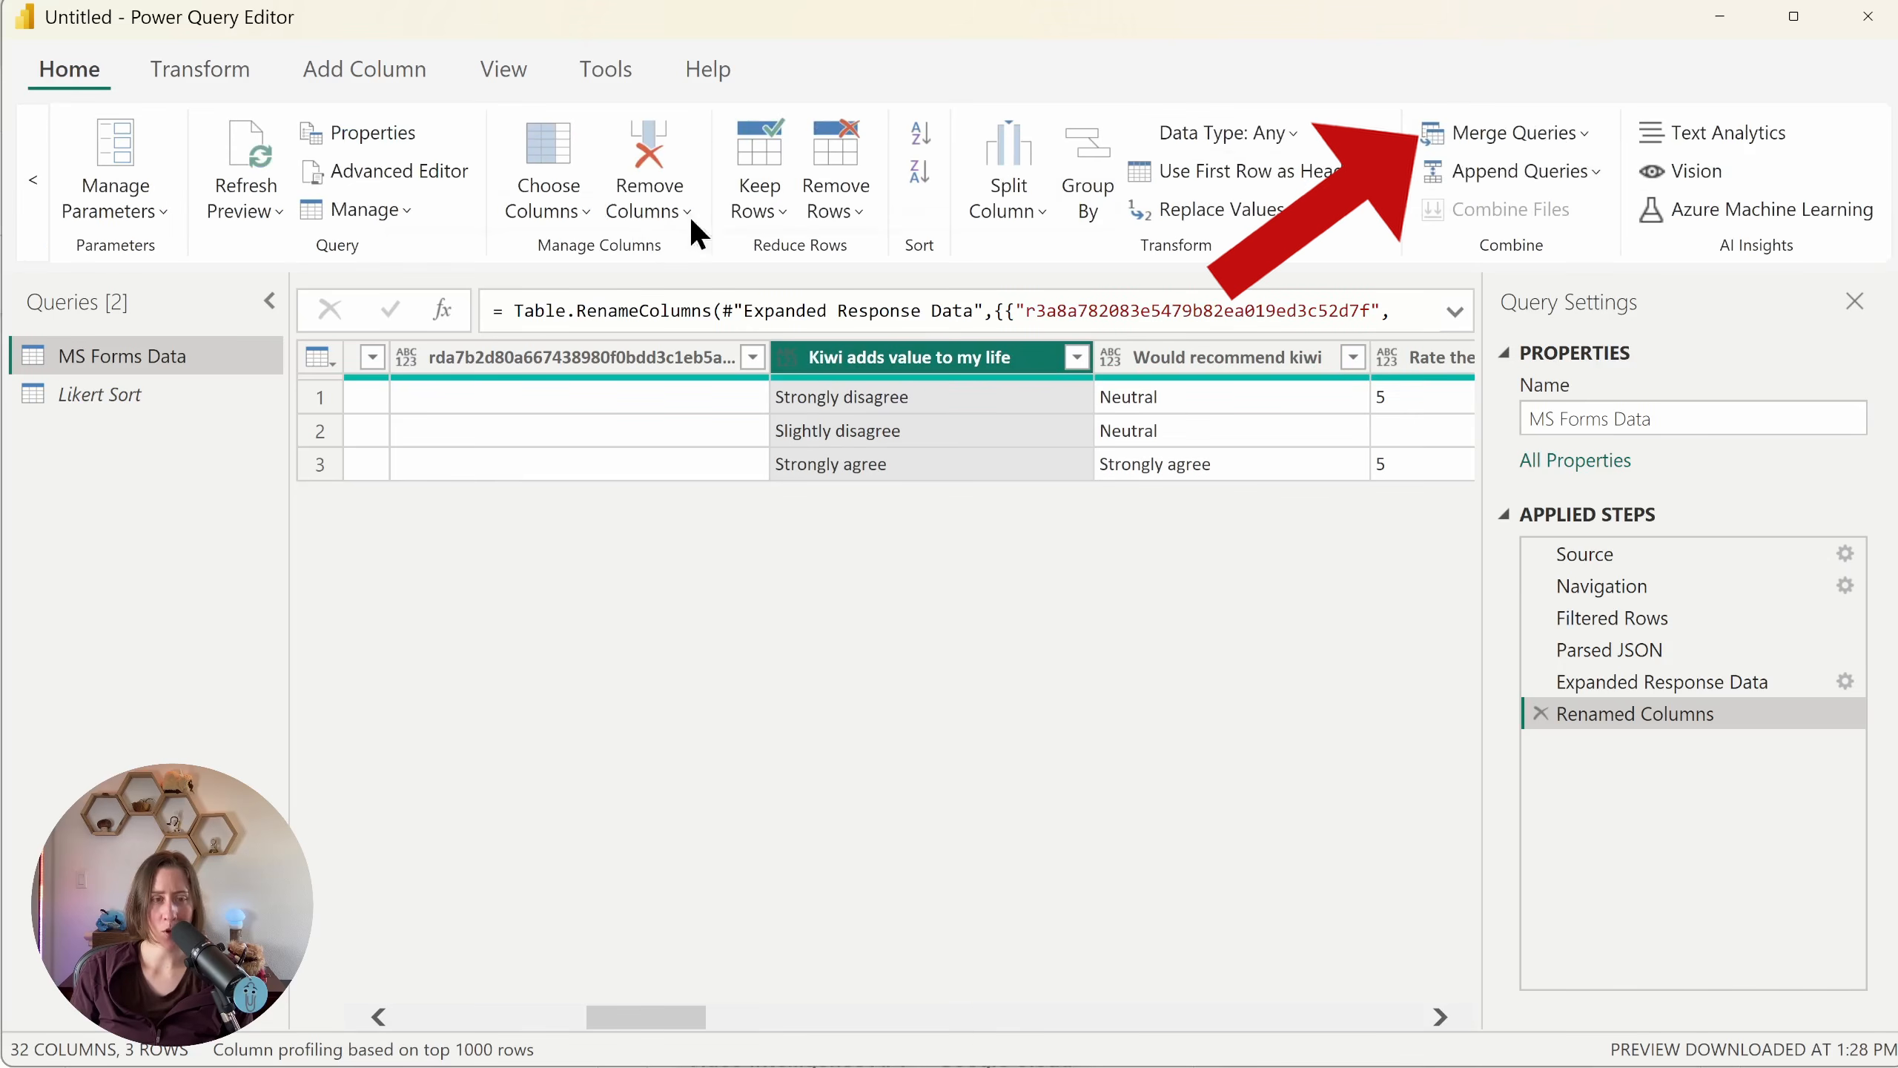
pyautogui.click(1505, 128)
pyautogui.moveTo(920, 518); pyautogui.dragTo(1016, 515)
pyautogui.click(1181, 333)
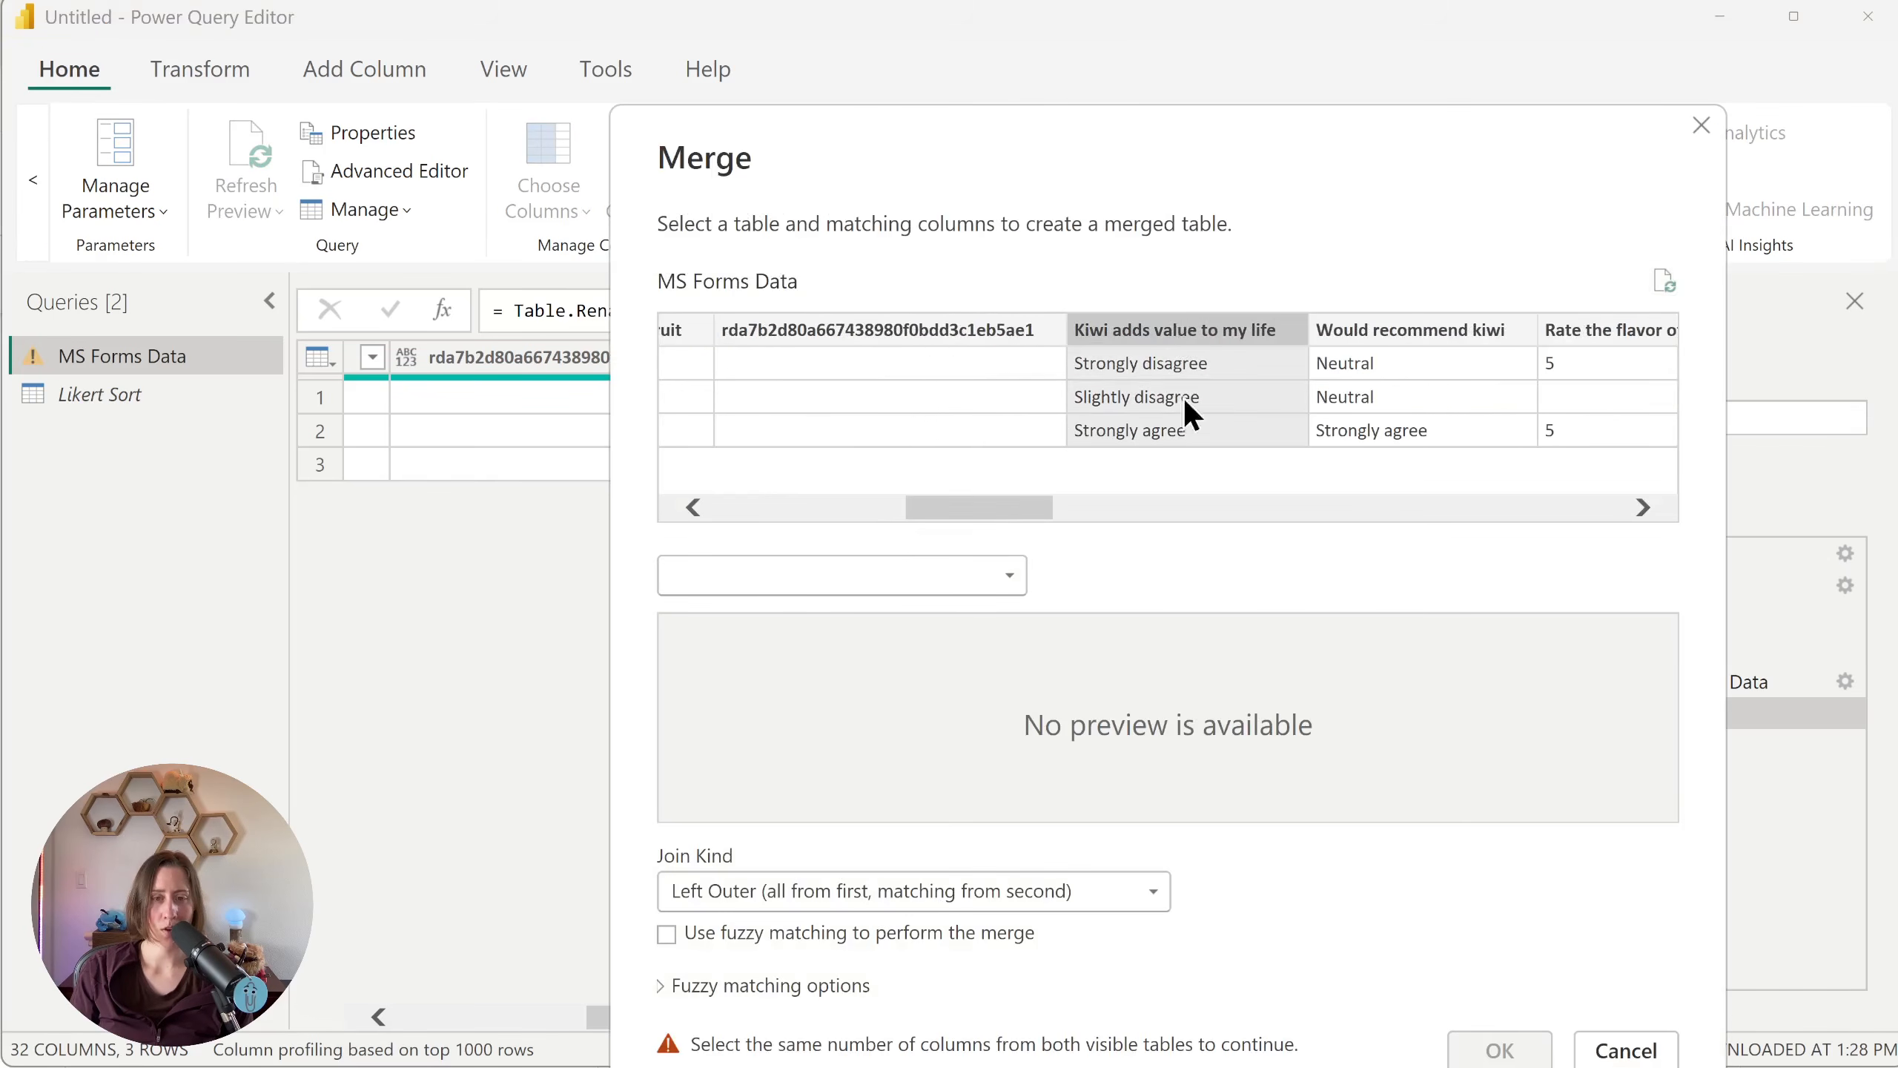
pyautogui.click(937, 574)
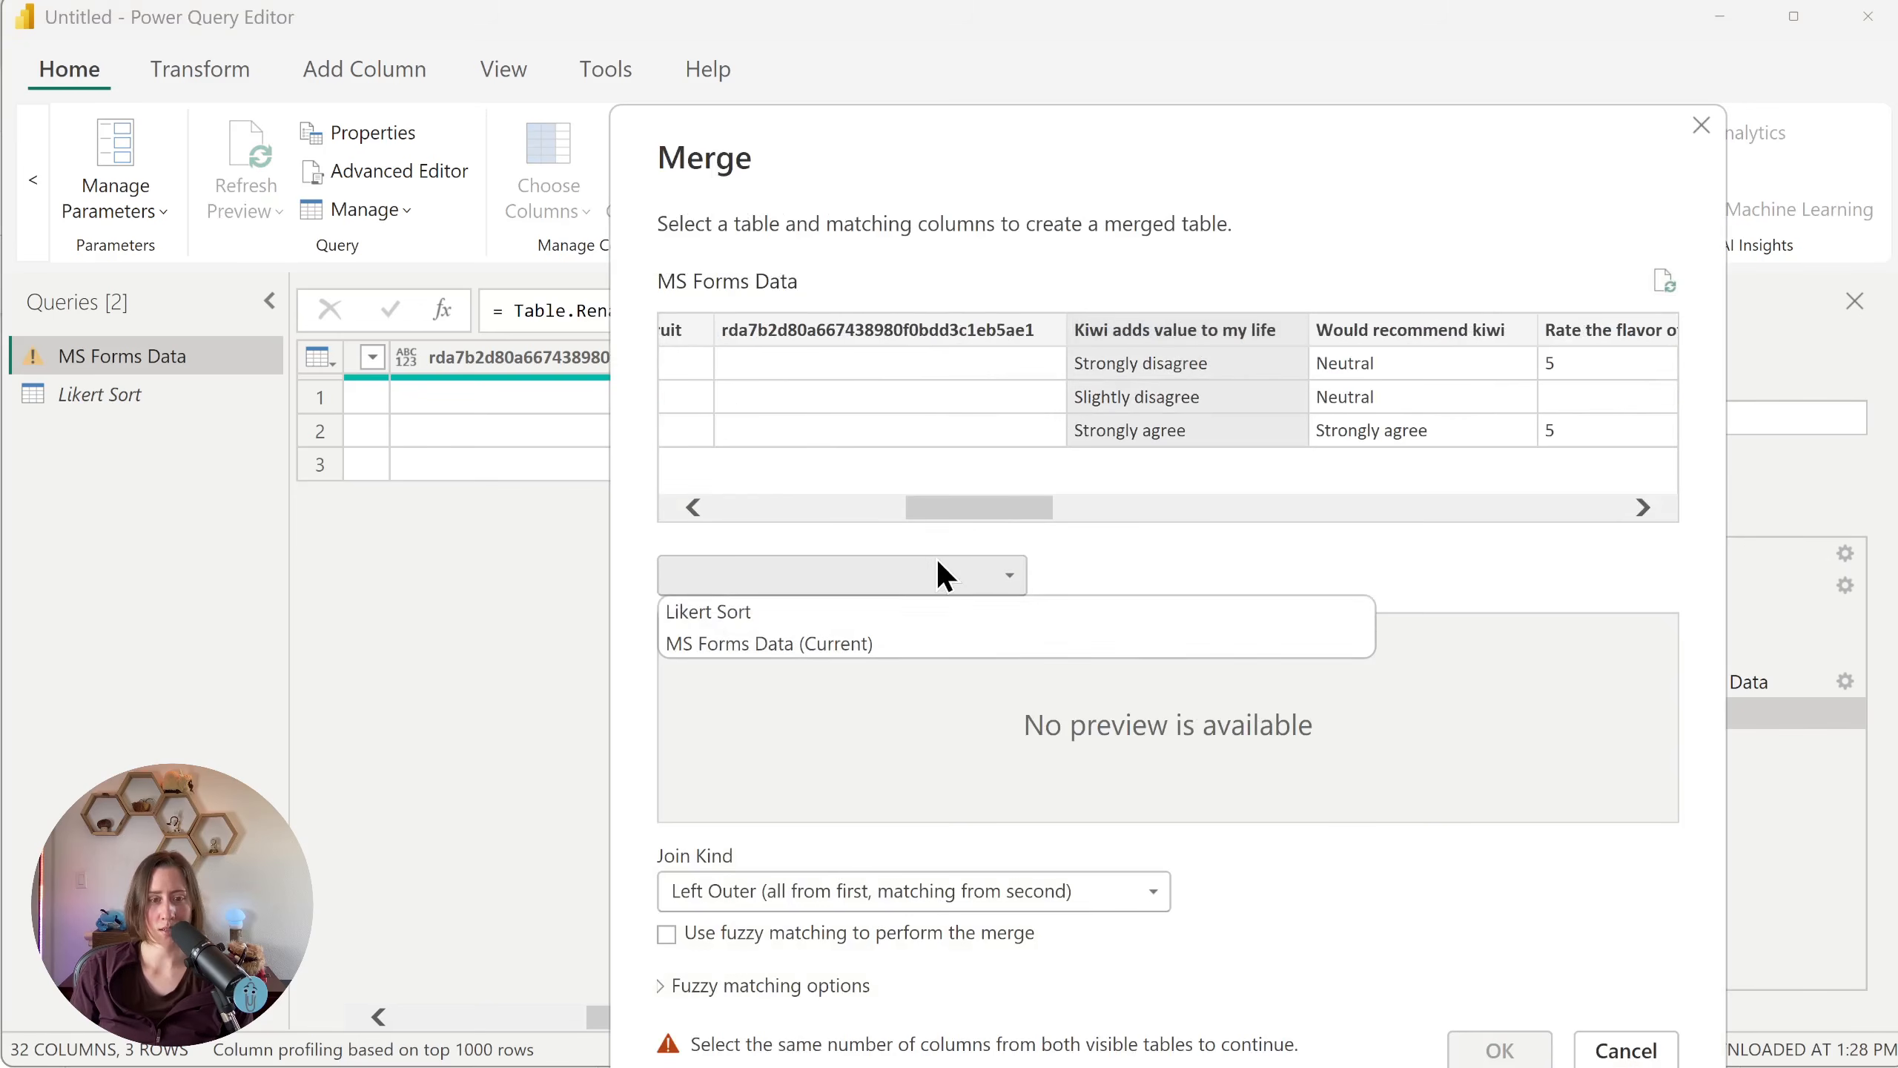
pyautogui.click(714, 615)
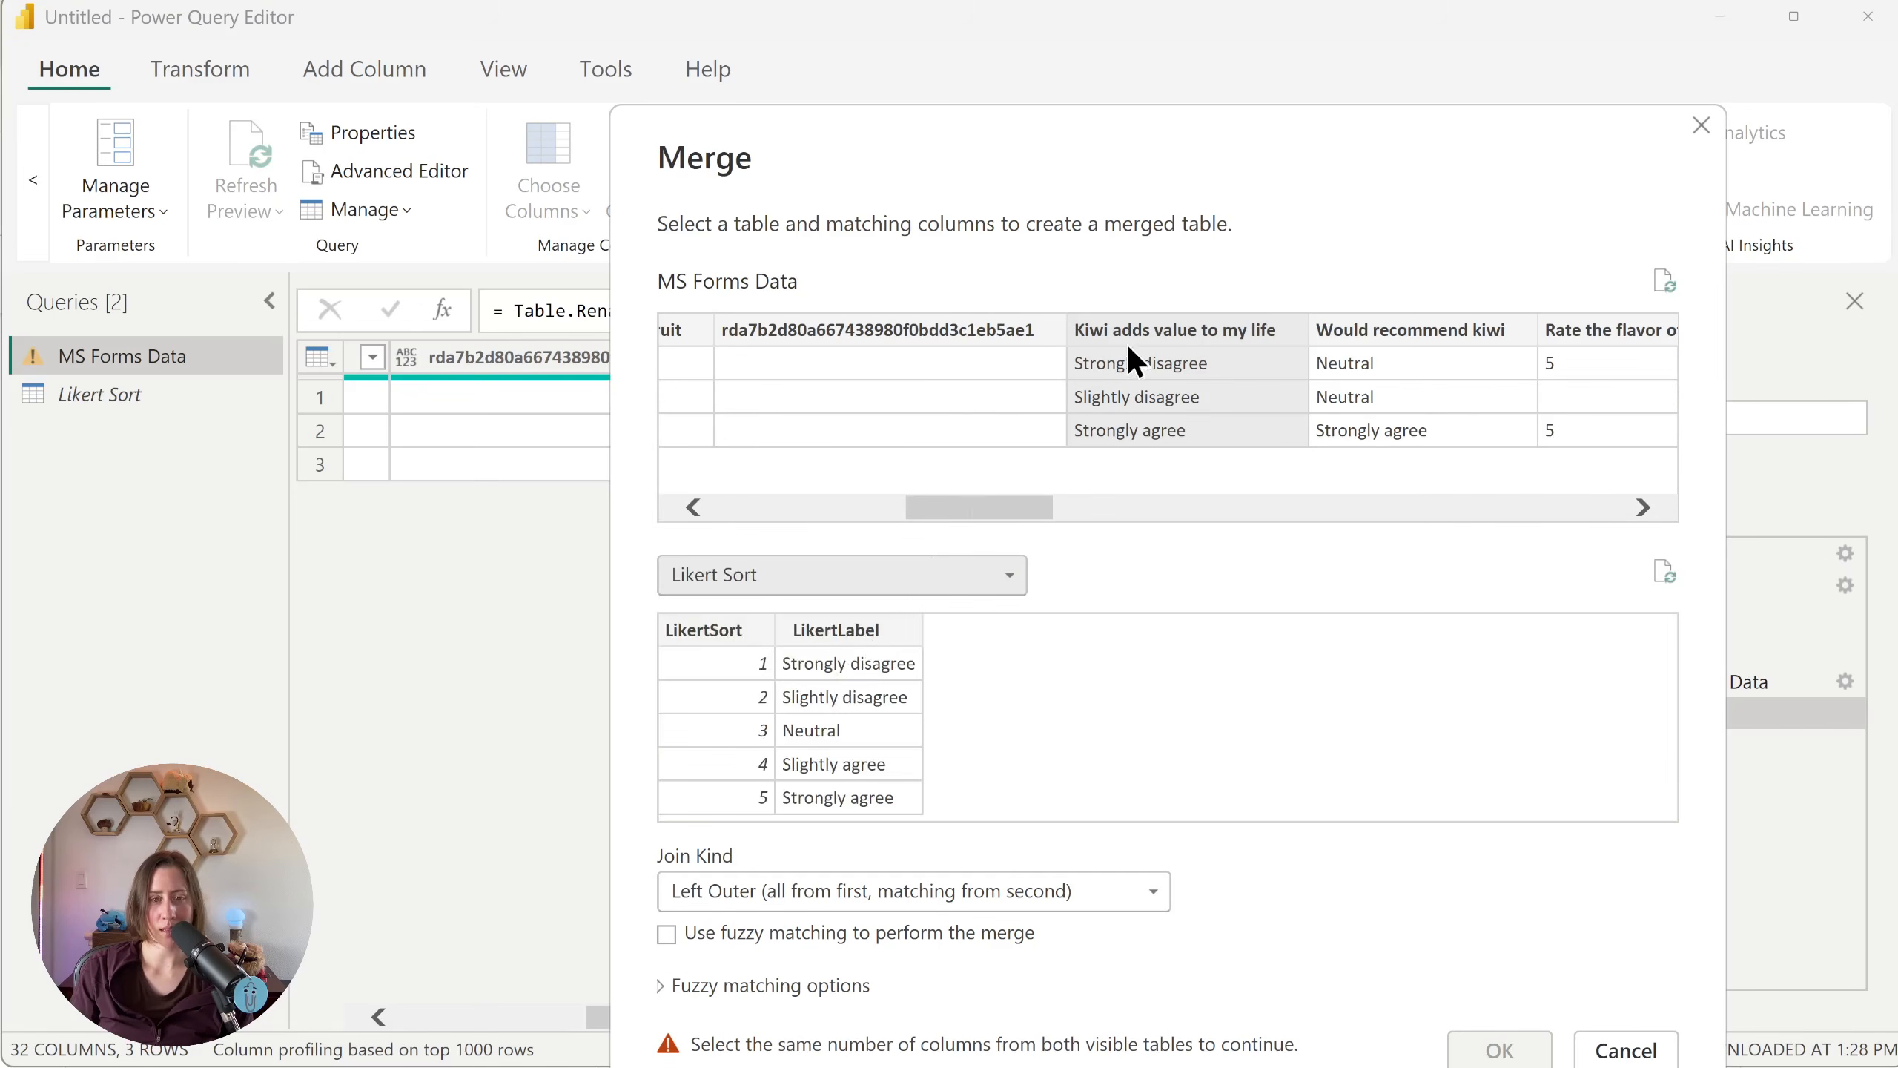
pyautogui.click(874, 628)
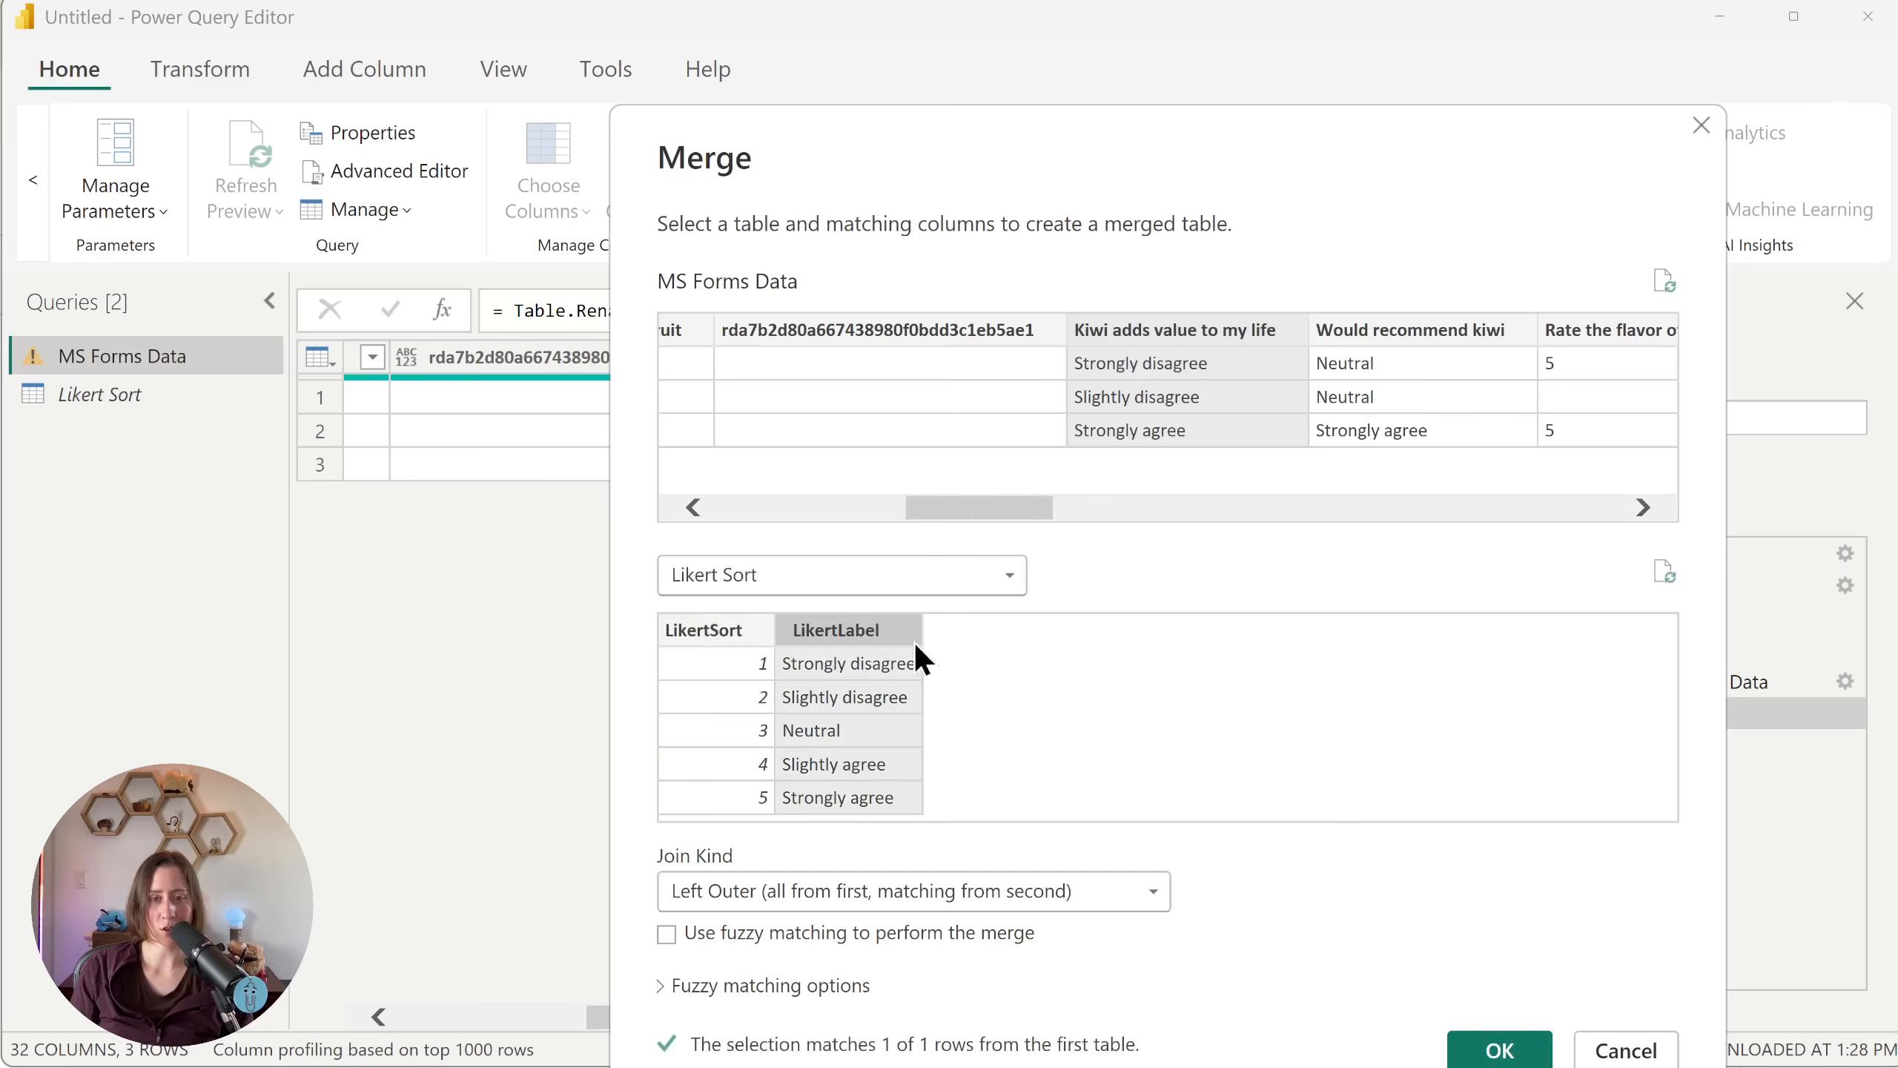
pyautogui.click(1500, 1050)
# Step: Expand the merged Likert Sort column to include only LikertSort, without the original column name as prefix
pyautogui.click(1457, 358)
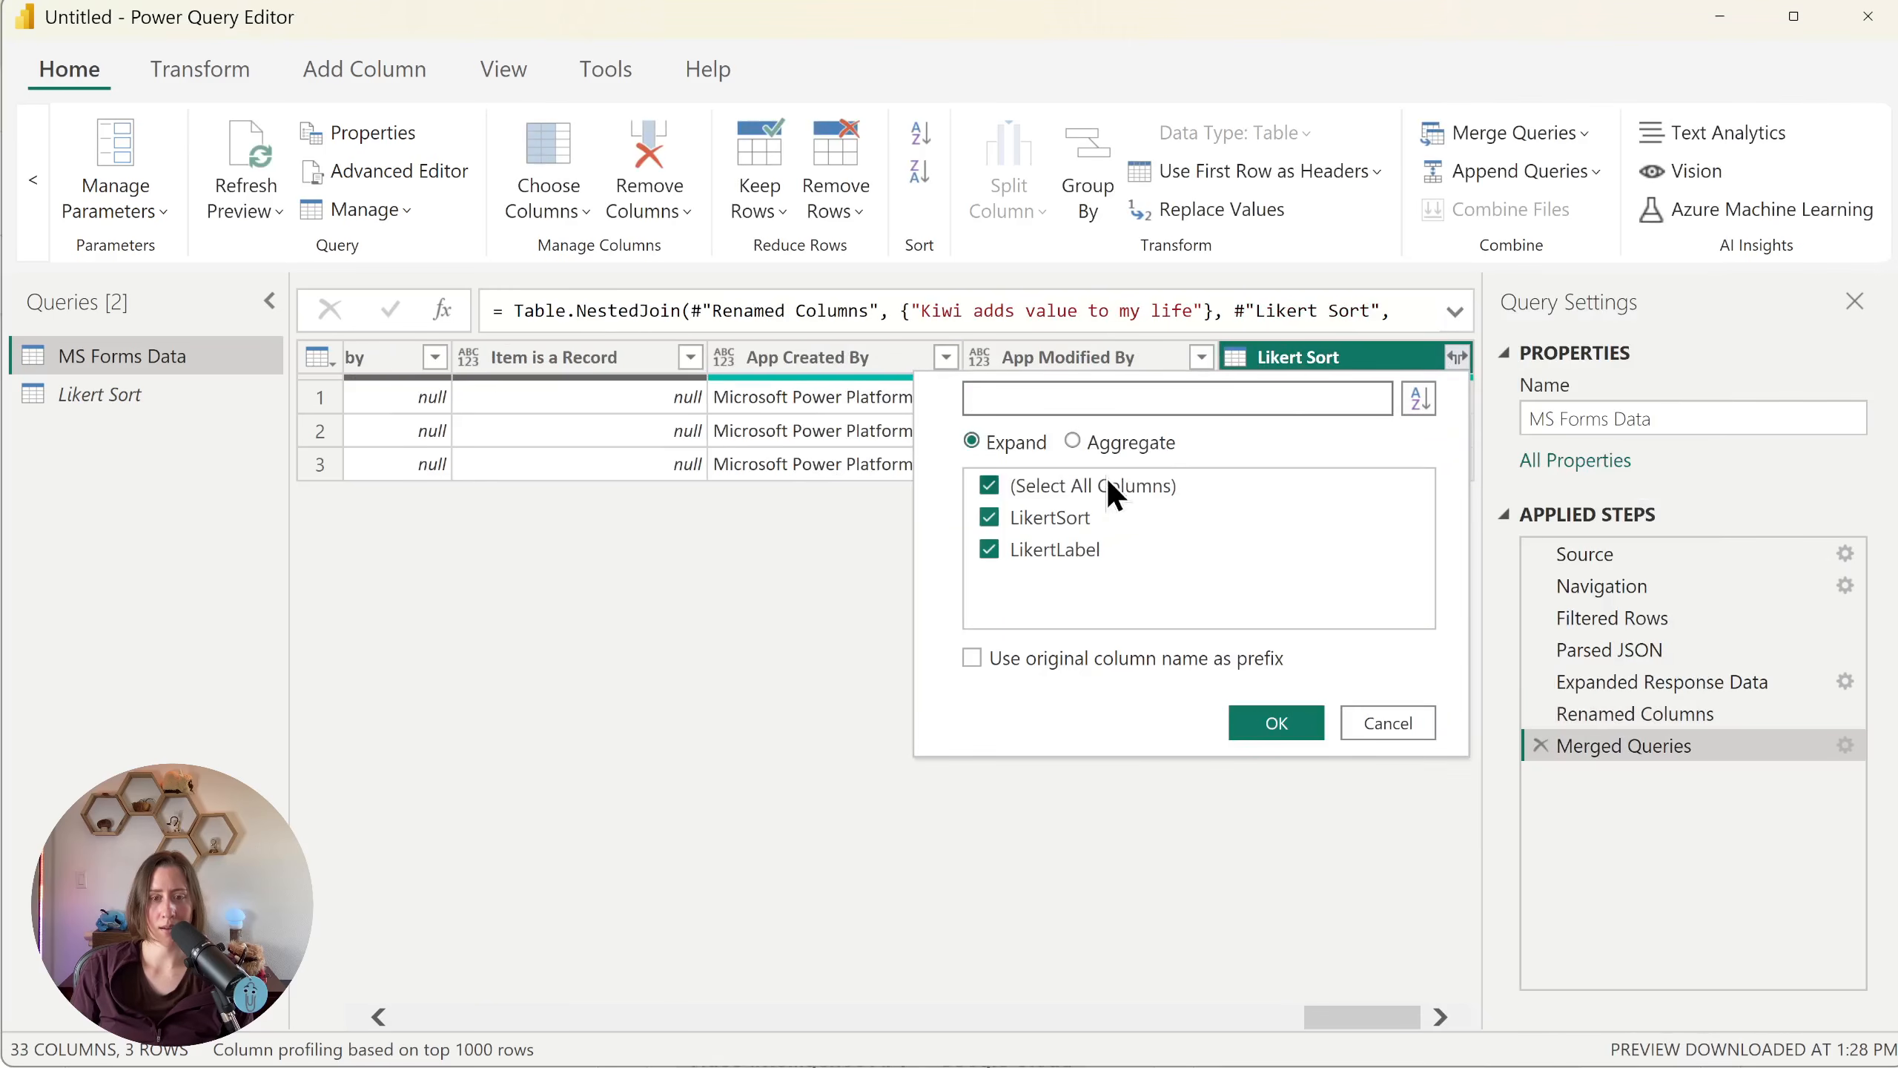
pyautogui.click(988, 485)
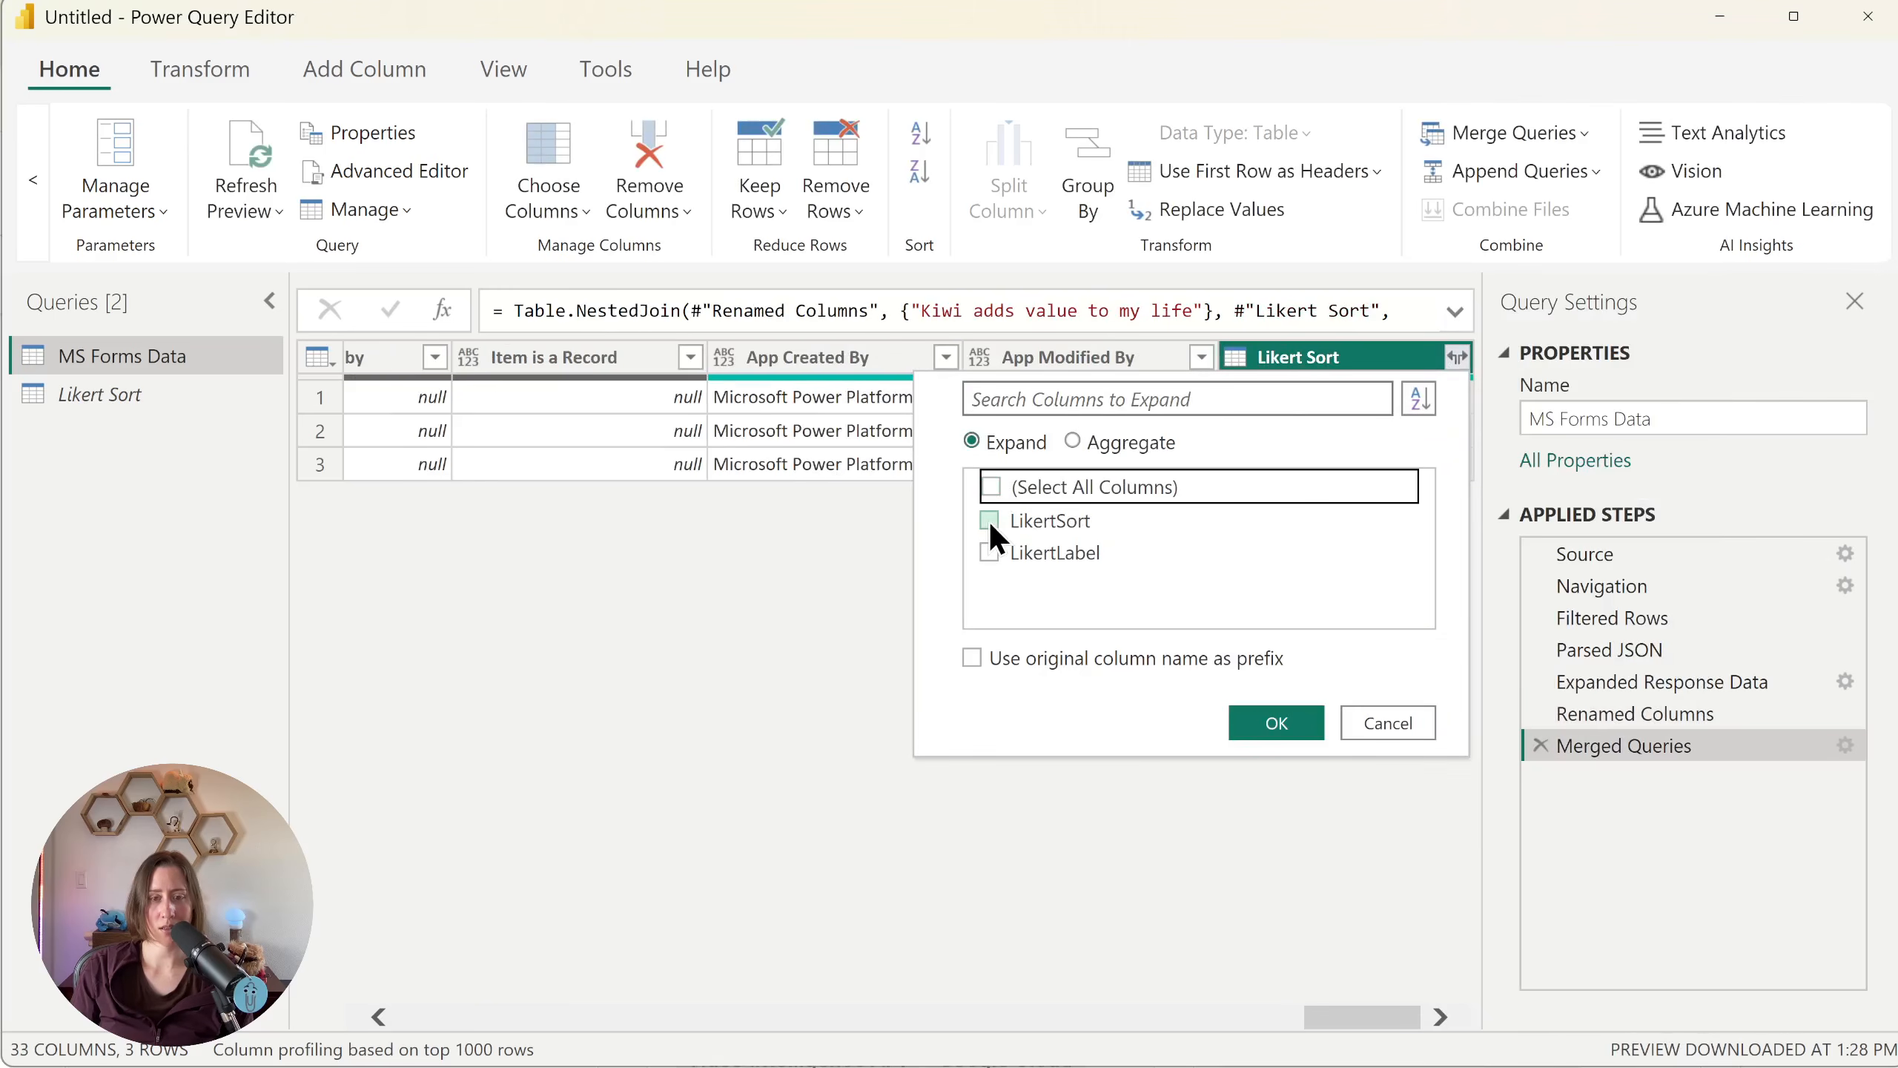
pyautogui.click(989, 518)
pyautogui.press('Return')
# Step: Rename the expanded LikertSort column as "Kiwi adds value to my life - Sort" and apply the query changes to the report
pyautogui.doubleClick(1374, 355)
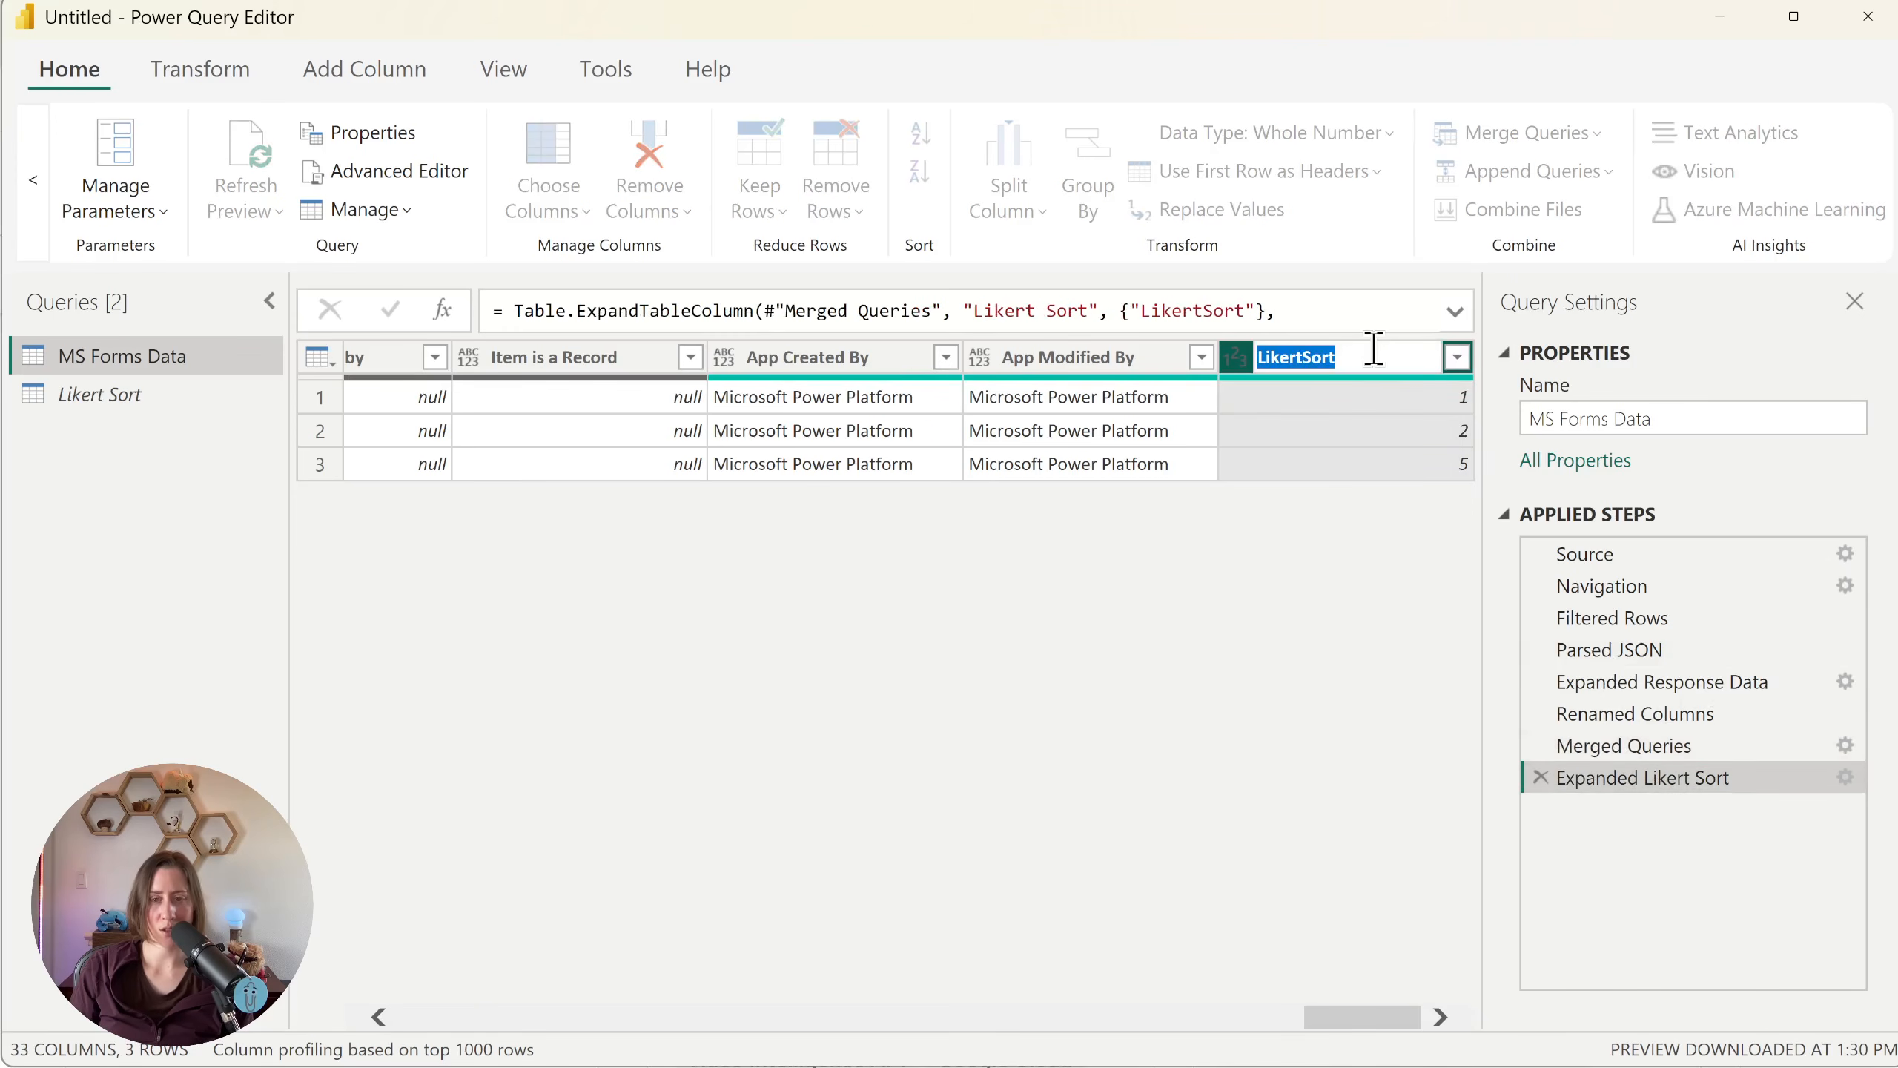
pyautogui.write('Kiwi adds value to my life - Sort')
pyautogui.press('Return')
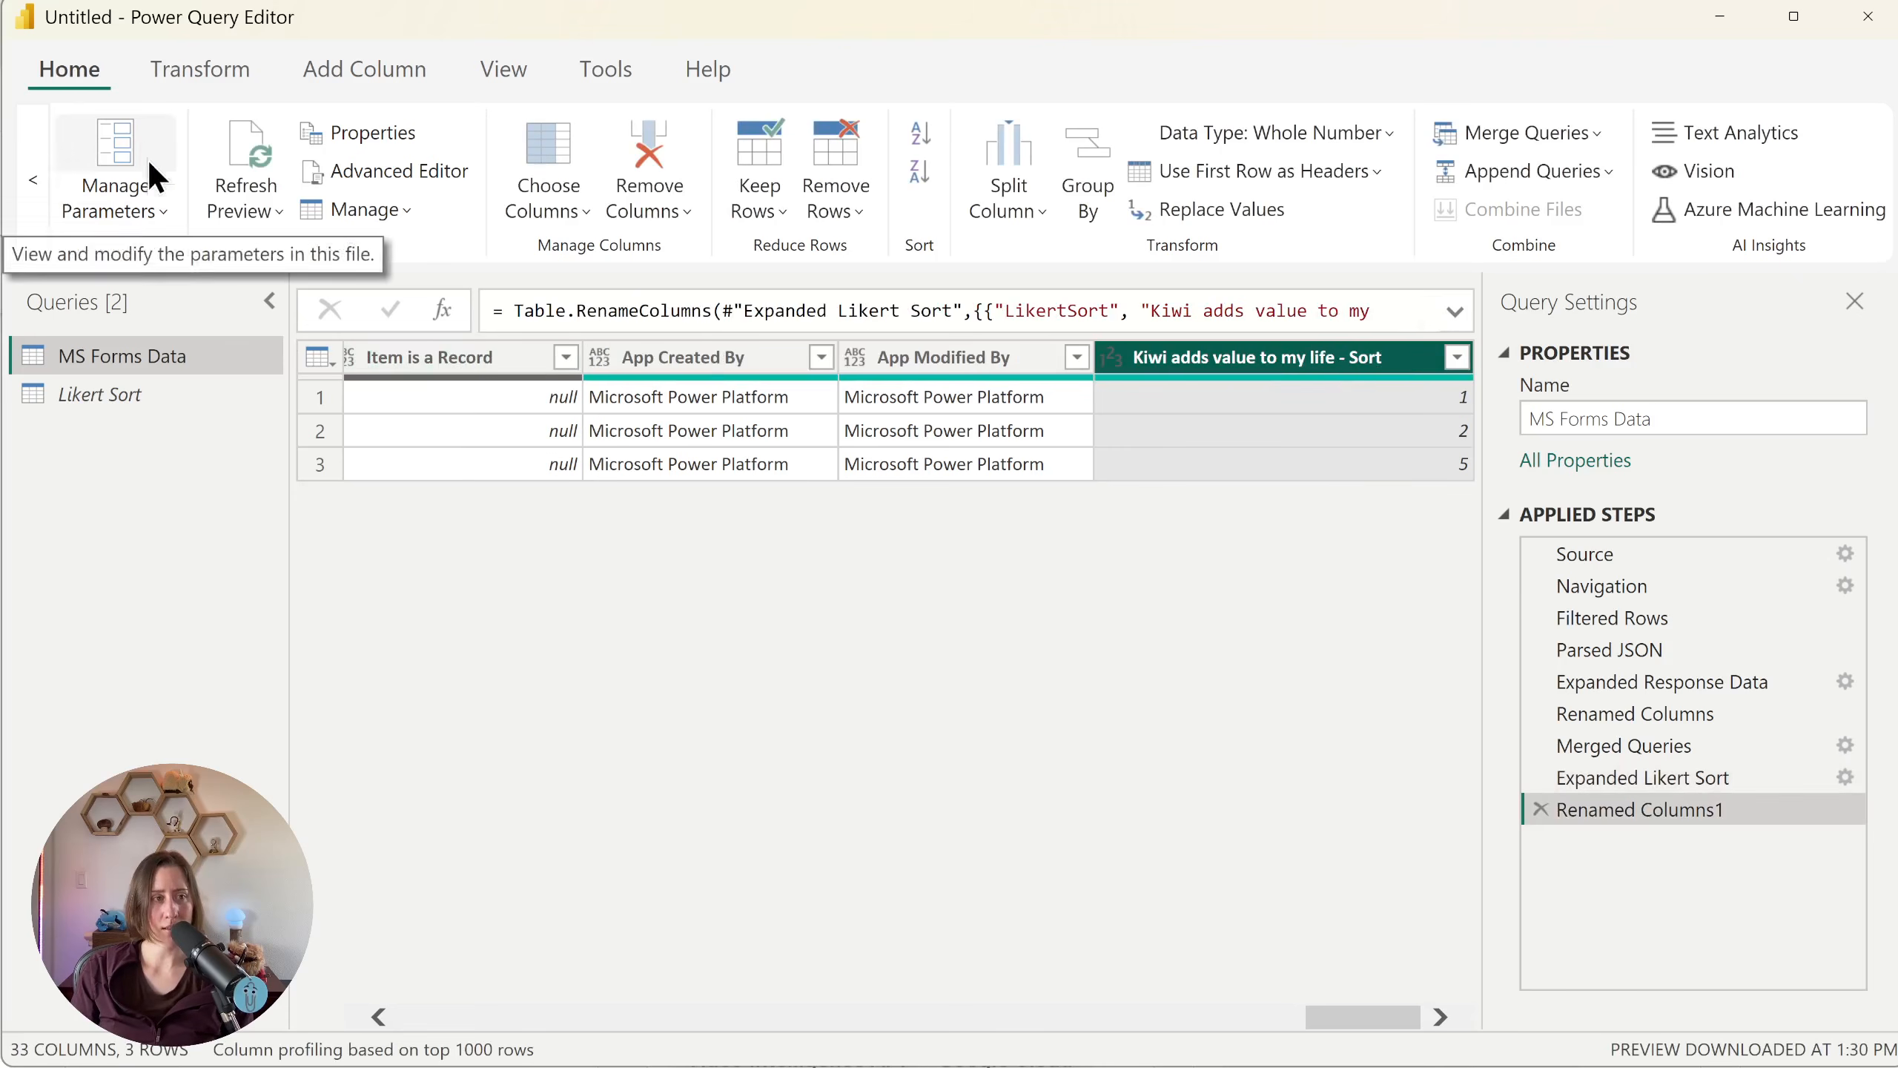
pyautogui.click(32, 179)
pyautogui.click(57, 141)
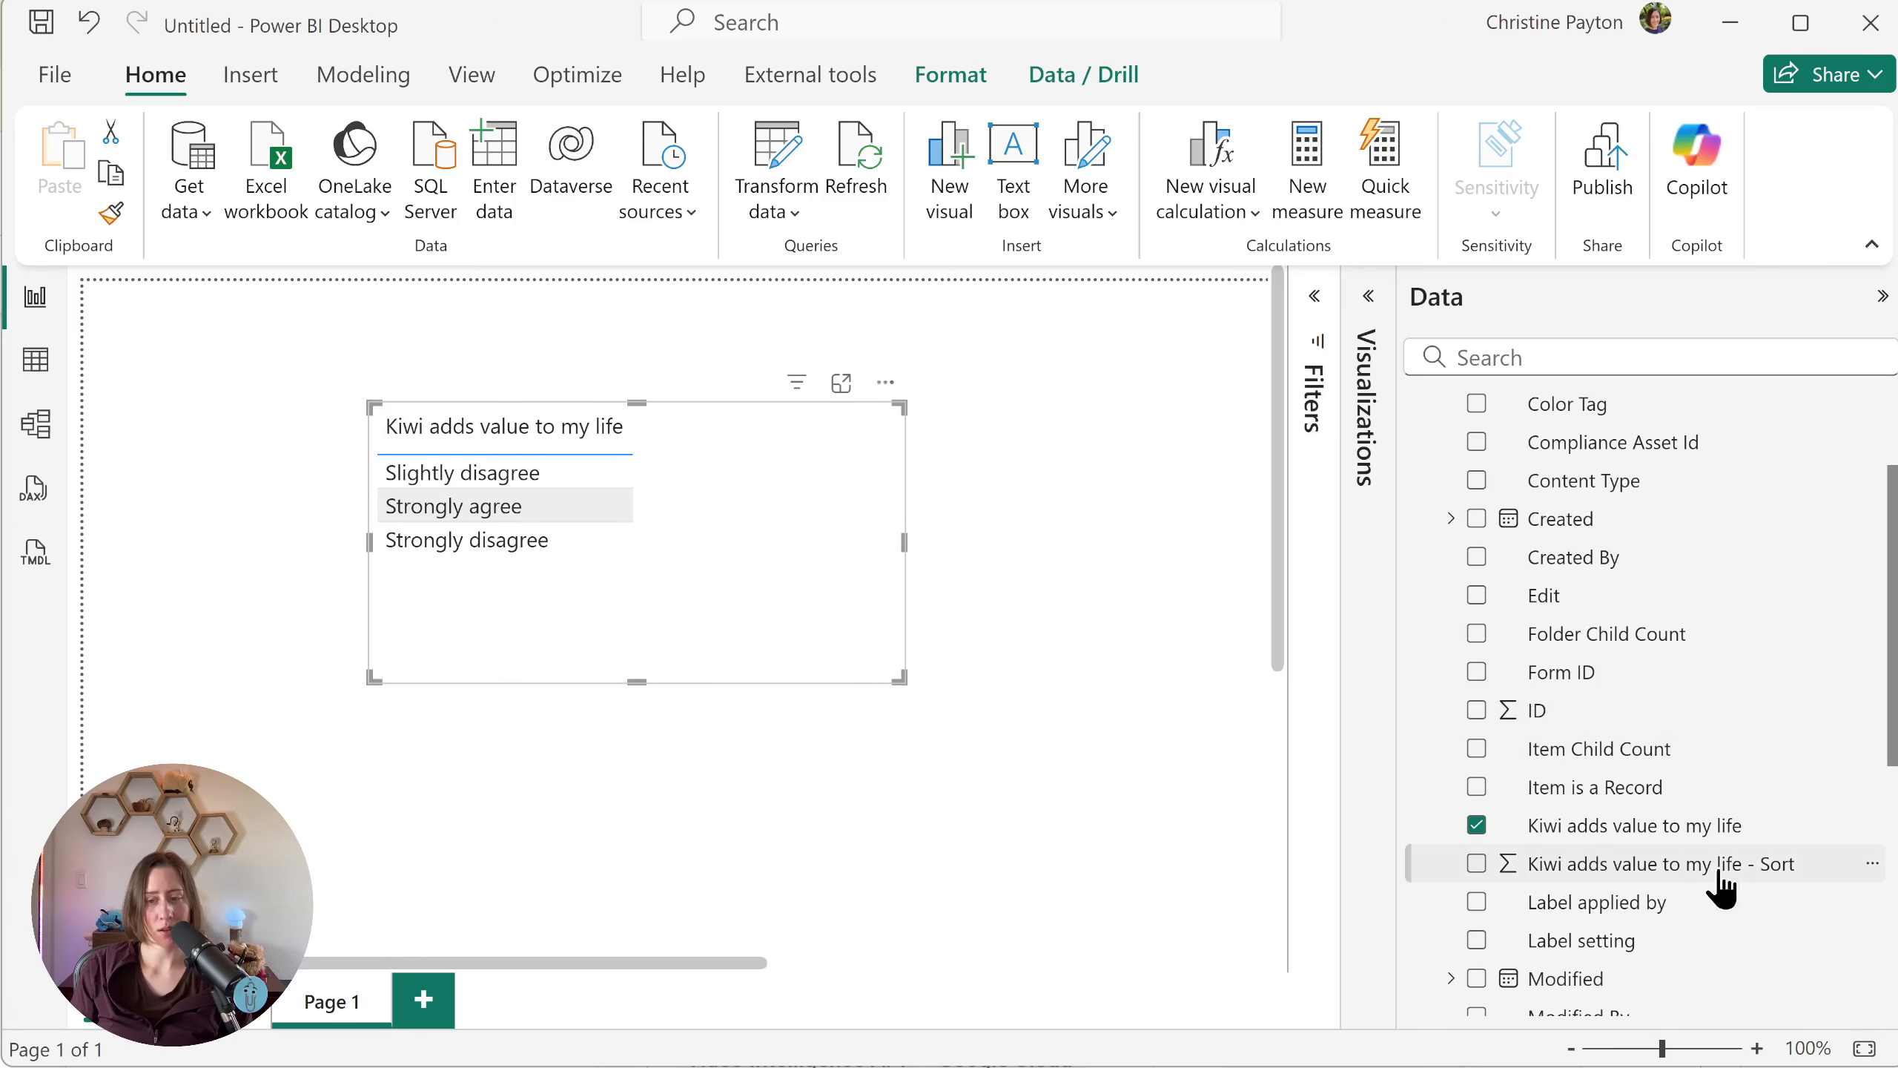
# Step: Sort the field "Kiwi adds value to my life" by the column "Kiwi adds value to my life - Sort"
pyautogui.click(1532, 829)
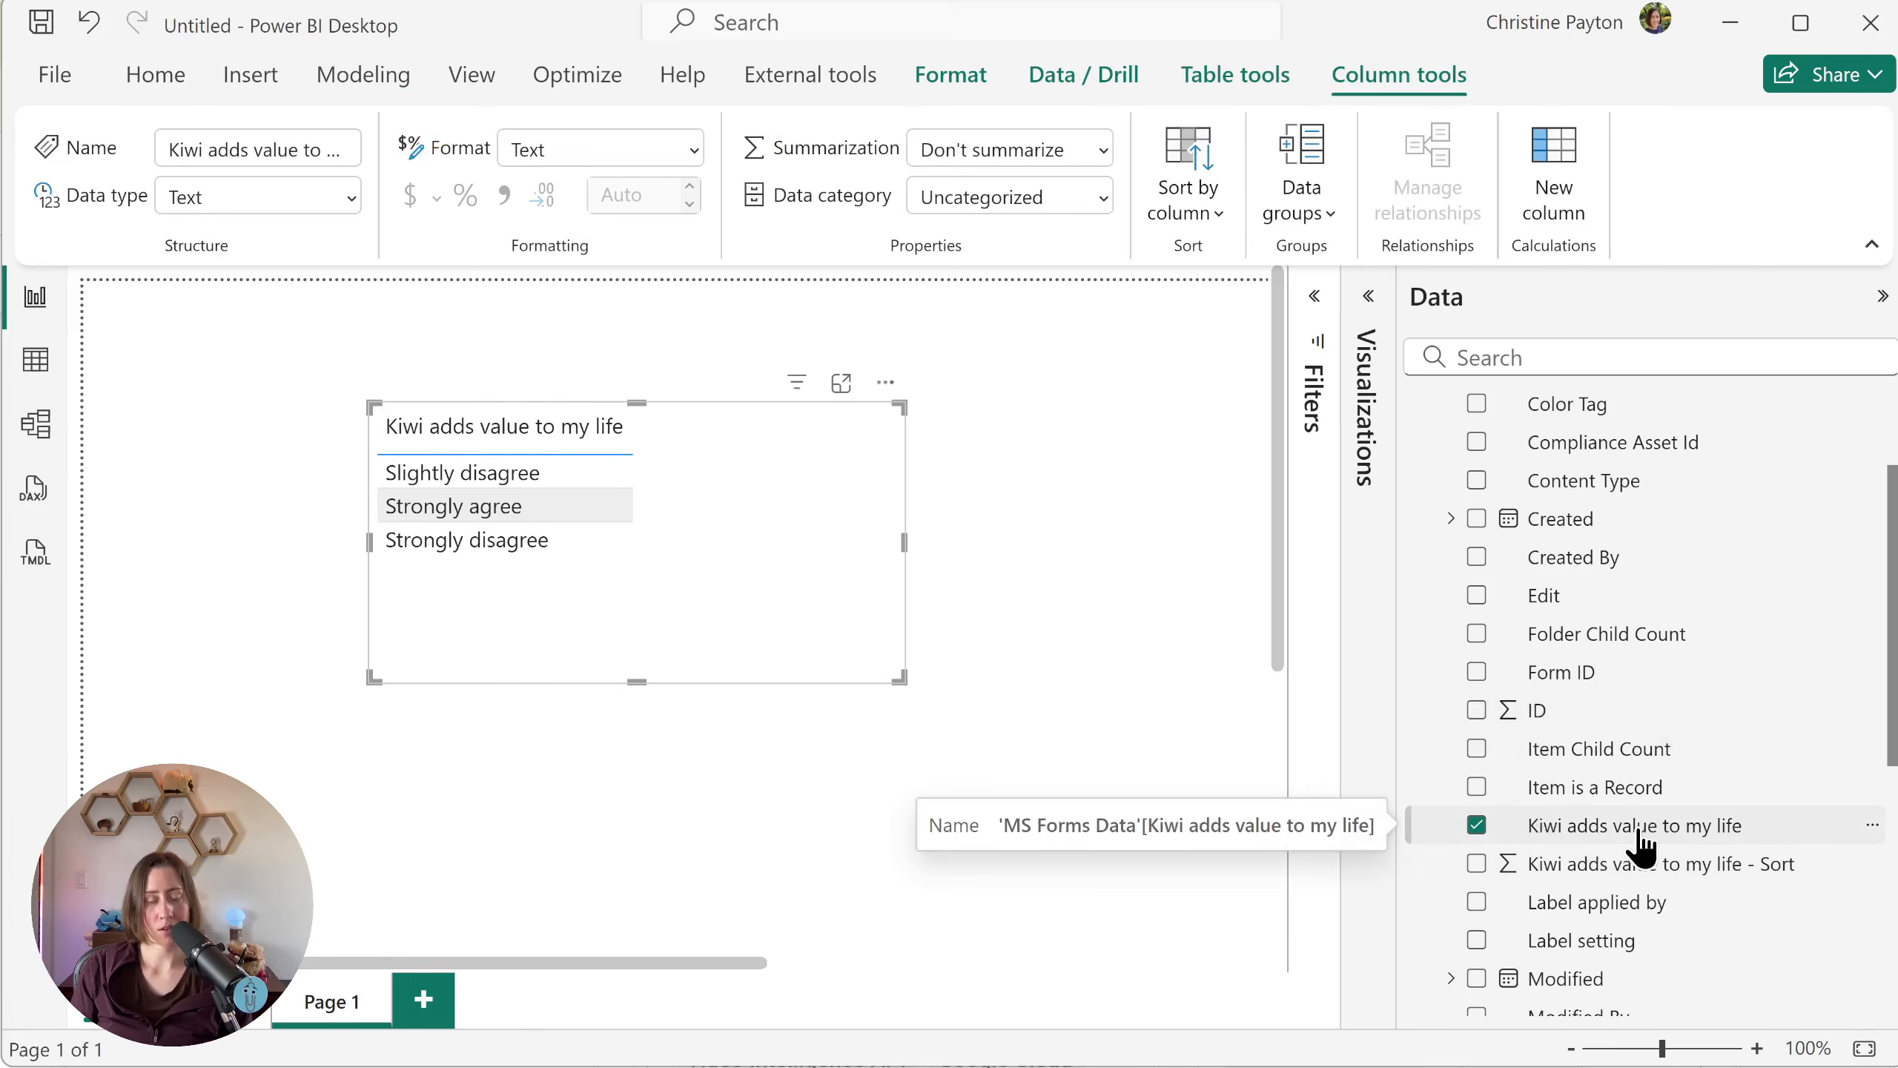
pyautogui.click(1202, 212)
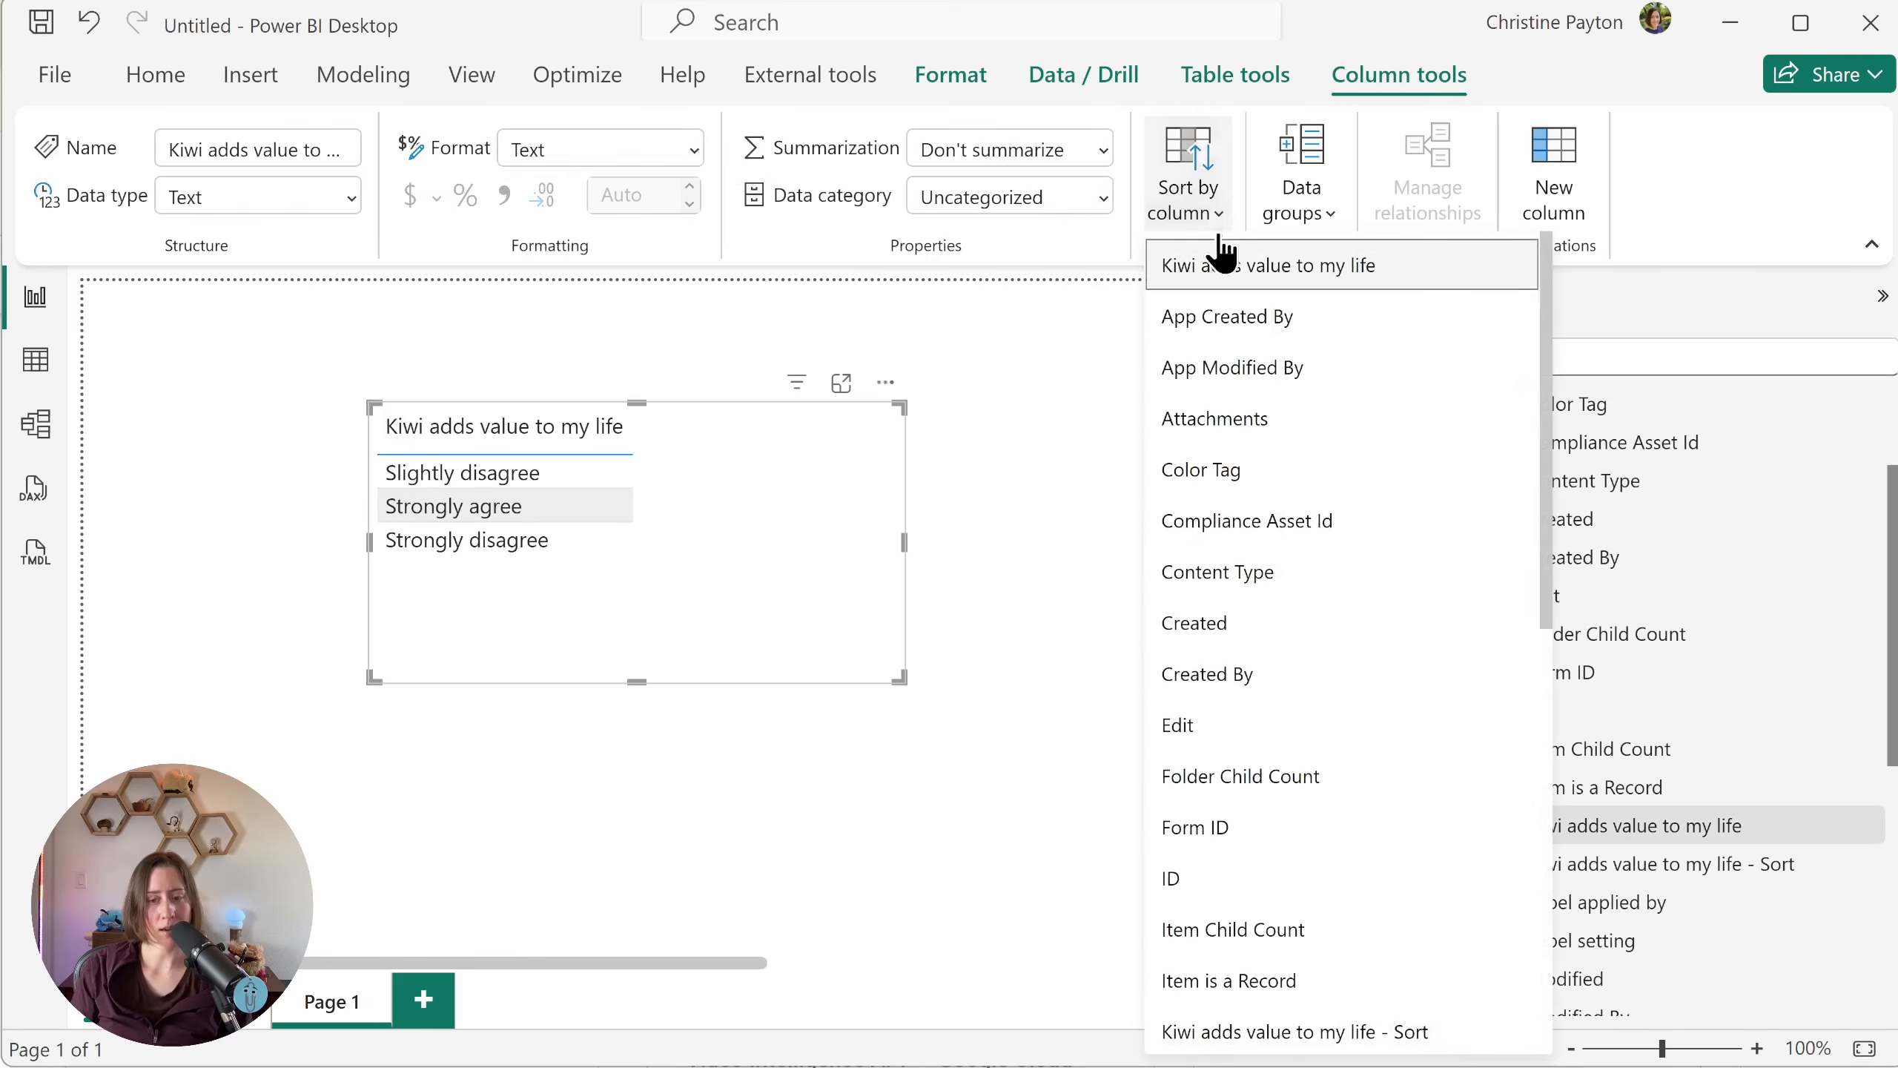
pyautogui.click(1447, 1028)
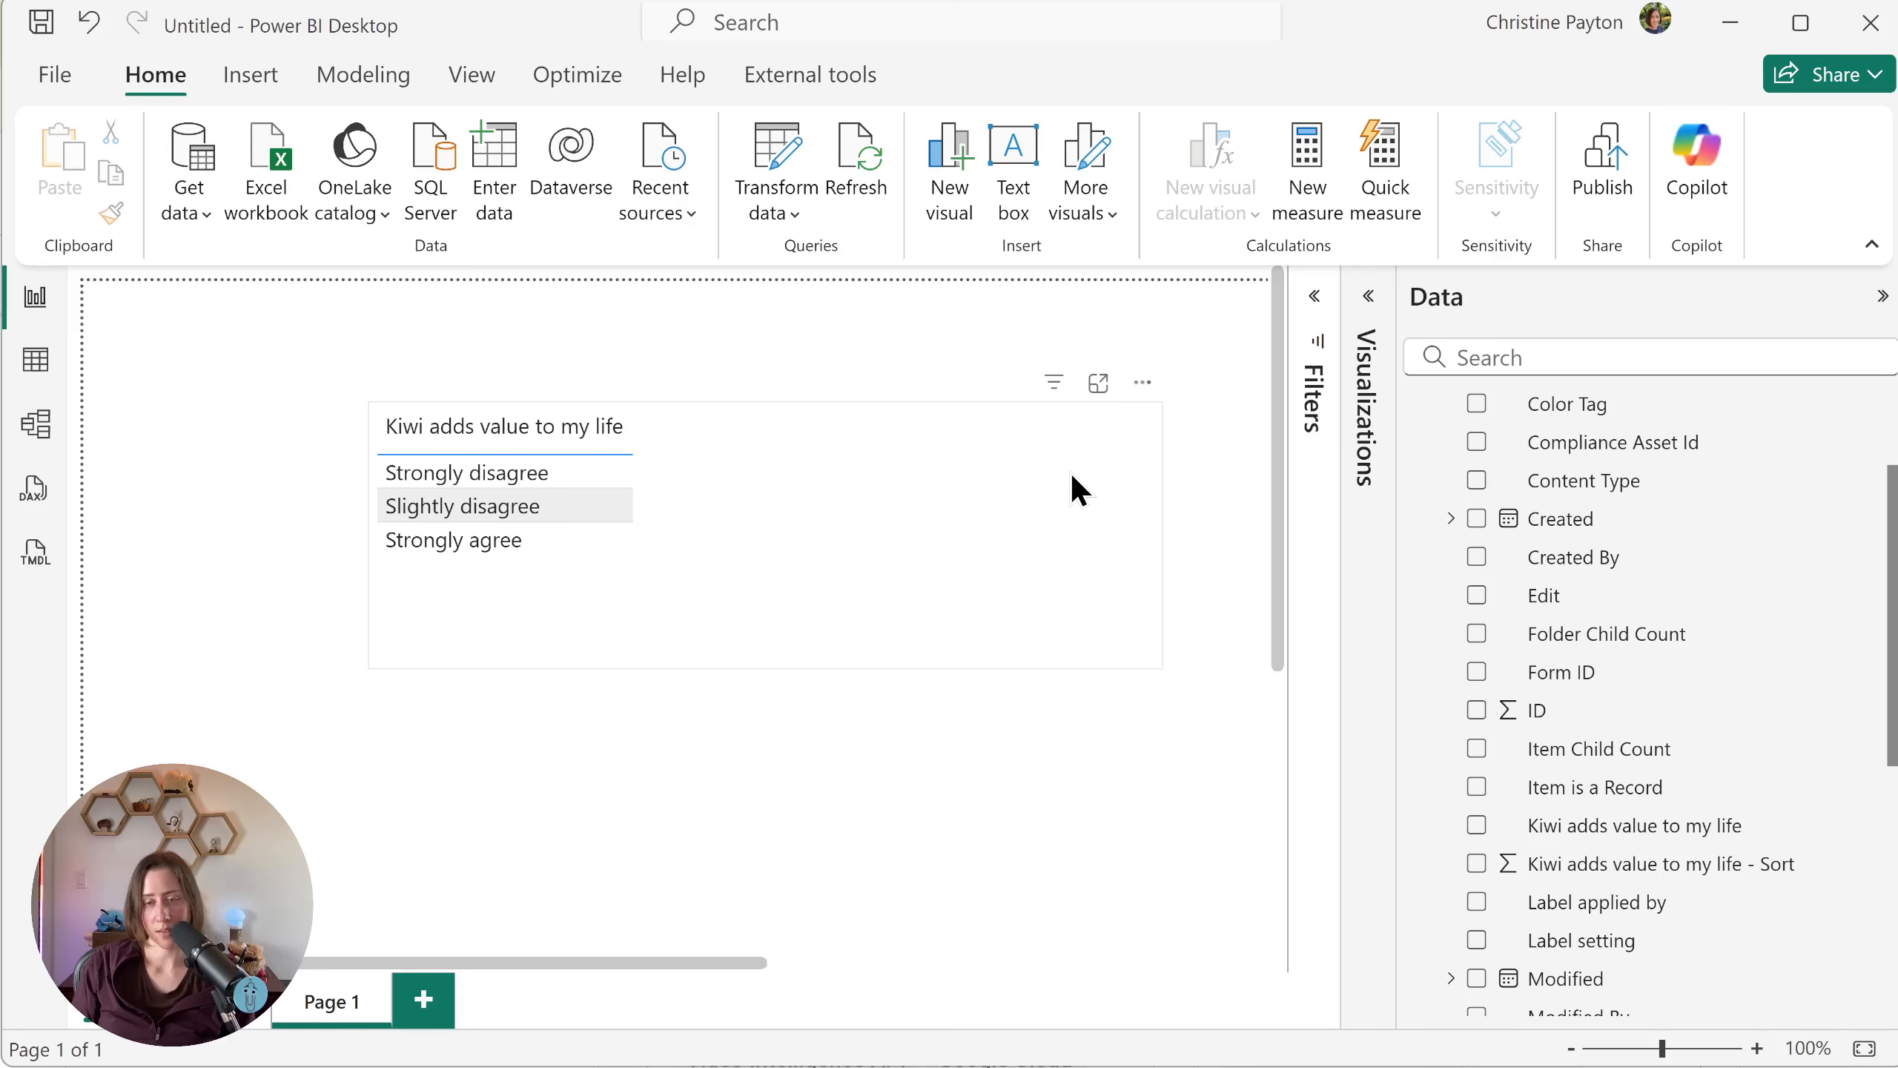
pyautogui.moveTo(1030, 575); pyautogui.dragTo(1001, 615)
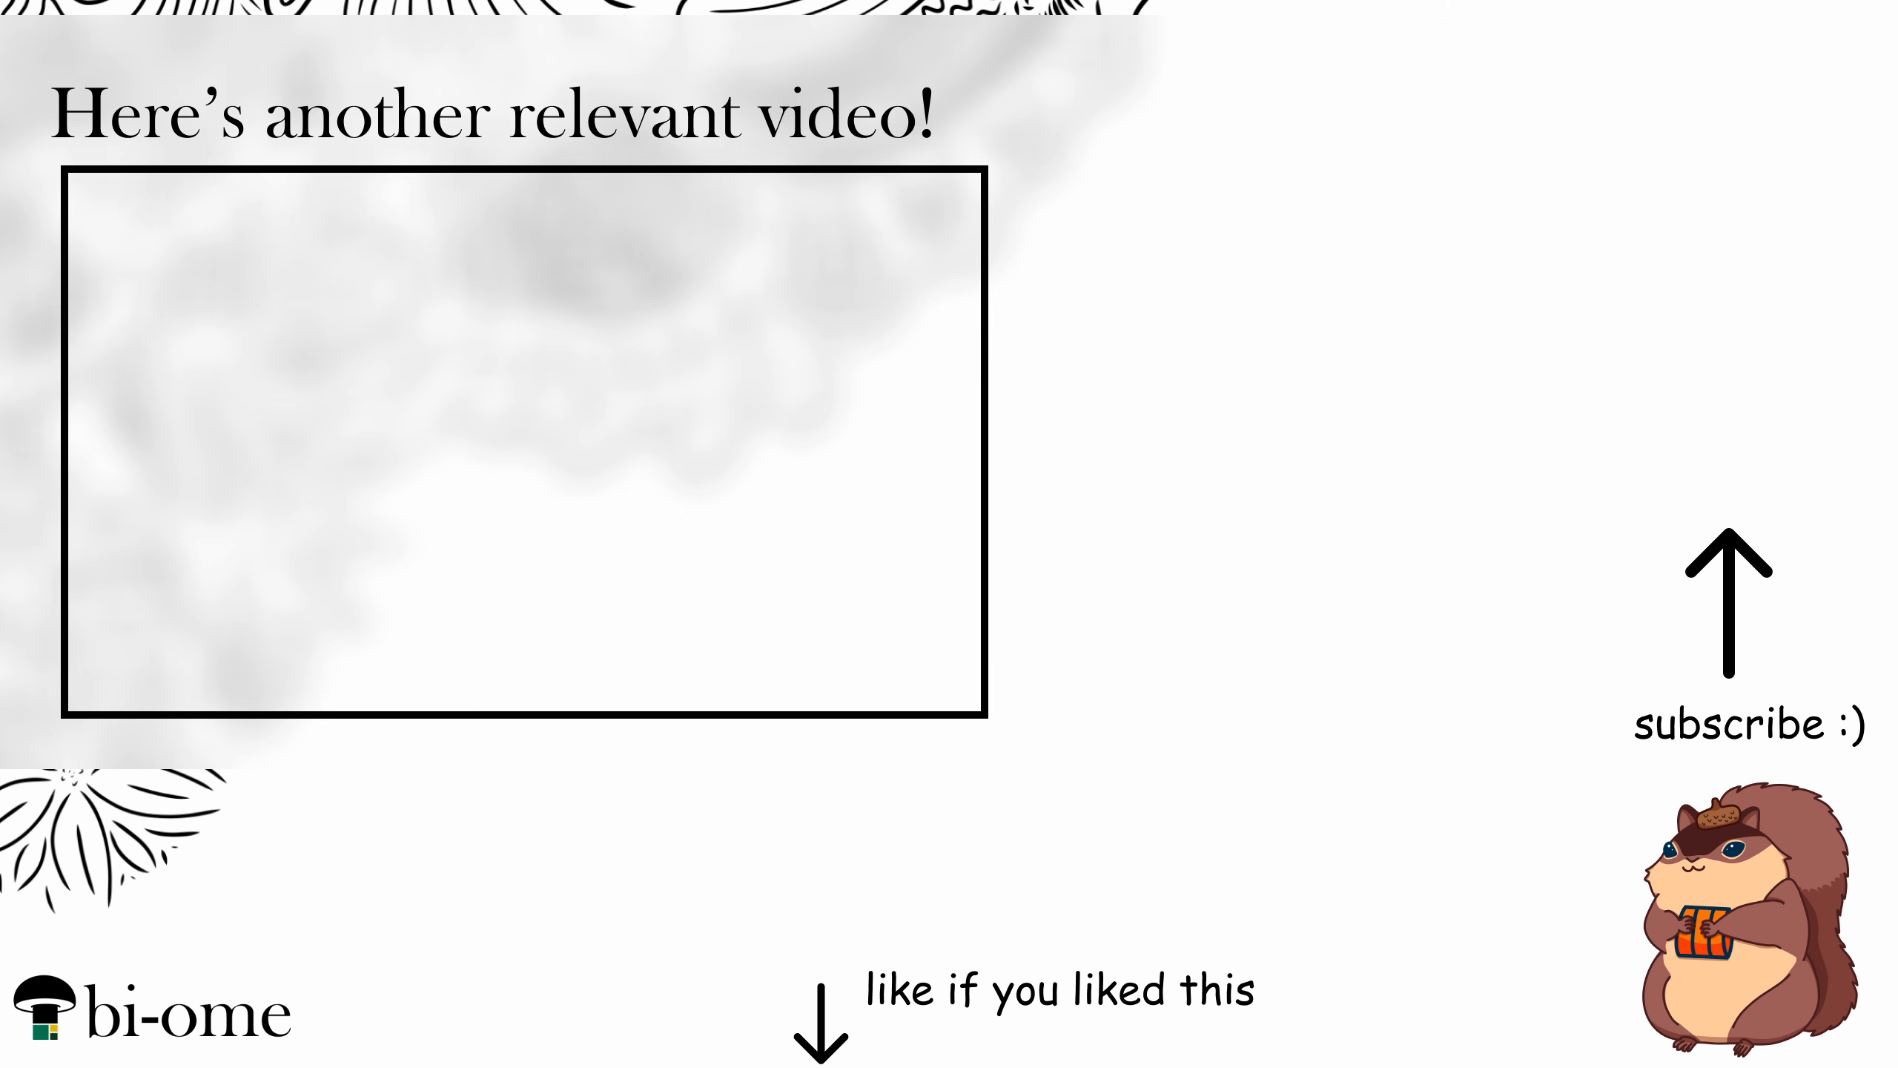